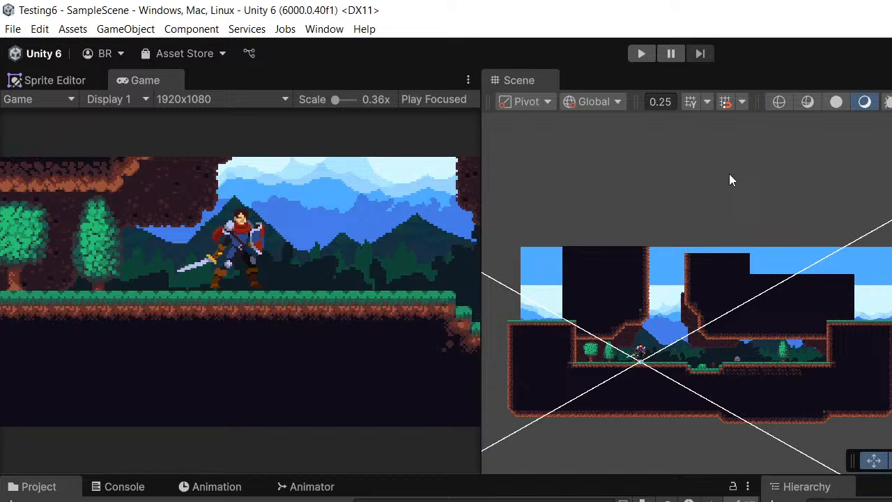
- Examine the 2D level layout in the Scene view, from the whole map to the area around the knight
scroll(646, 333, "up", 4)
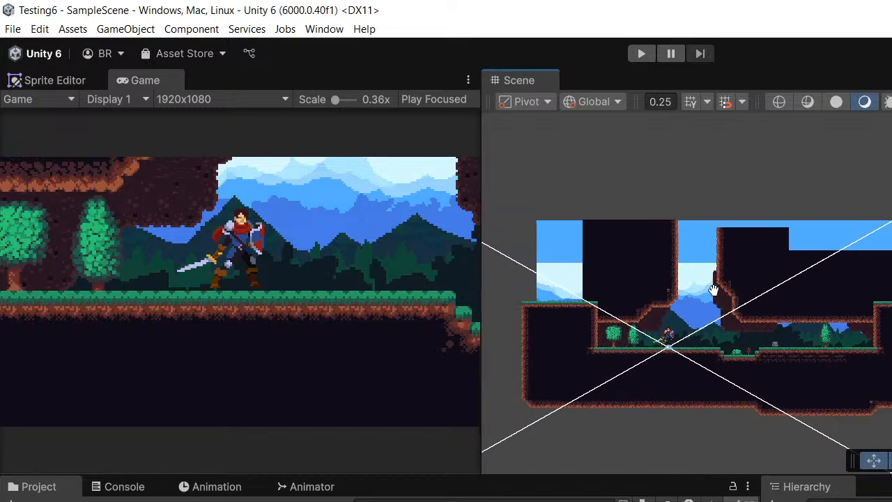
scroll(701, 287, "up", 1)
mouse_move(721, 286)
middle_mouse_down()
mouse_move(690, 278)
mouse_move(716, 272)
middle_mouse_up()
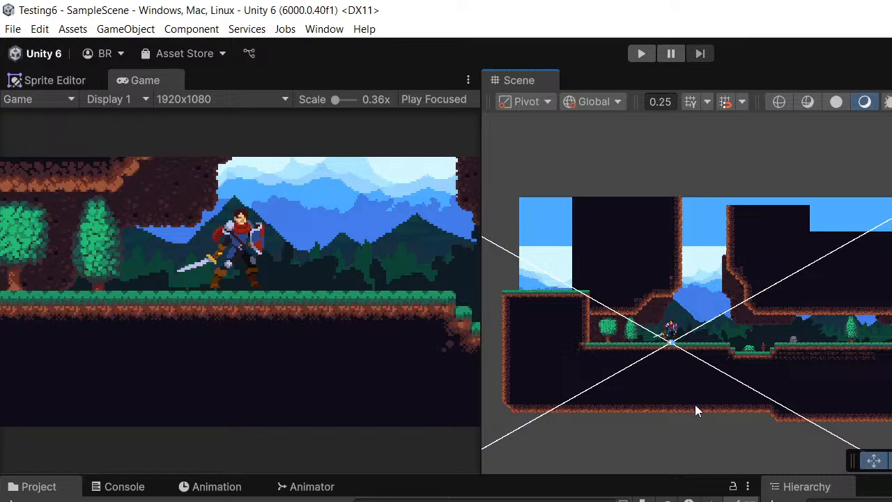
scroll(775, 307, "down", 1)
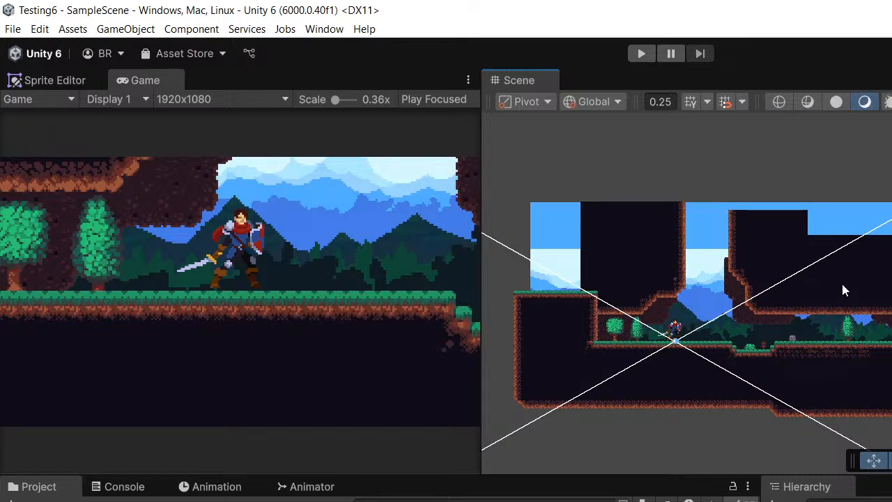
scroll(818, 298, "up", 3)
middle_click_drag(866, 289, 891, 266)
scroll(818, 299, "up", 2)
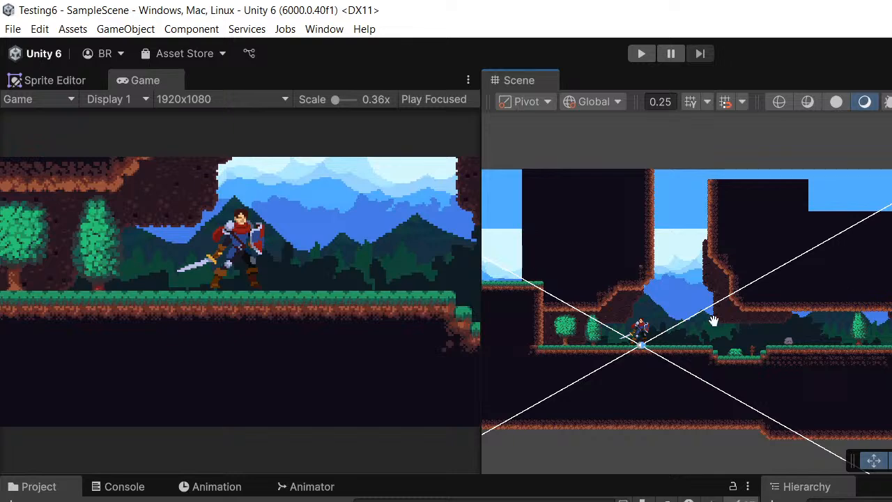
middle_click_drag(713, 321, 769, 304)
scroll(769, 304, "up", 1)
scroll(767, 306, "up", 2)
scroll(855, 258, "up", 1)
middle_click_drag(855, 258, 879, 294)
scroll(625, 354, "up", 2)
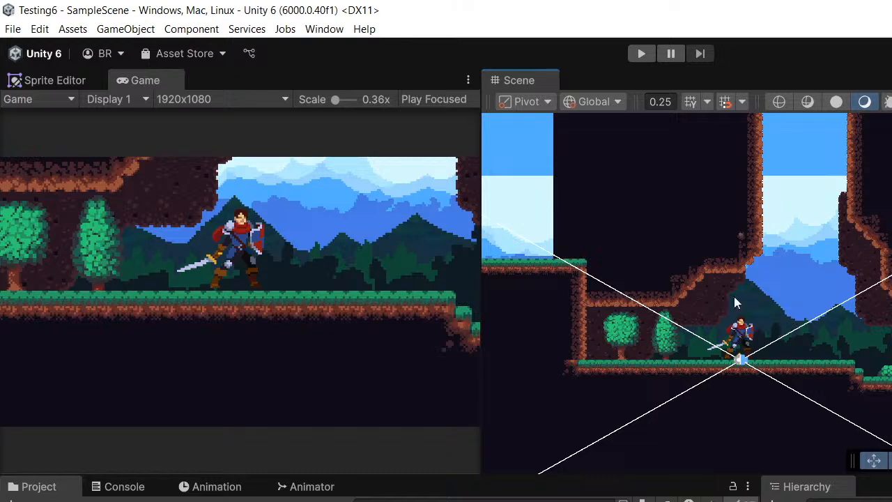
middle_click_drag(776, 299, 794, 285)
scroll(796, 295, "up", 2)
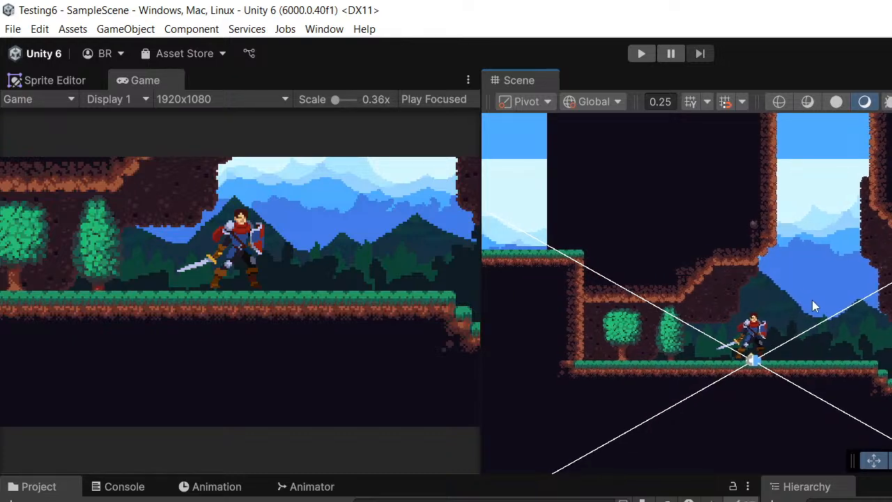
scroll(813, 307, "down", 2)
middle_click_drag(677, 405, 711, 384)
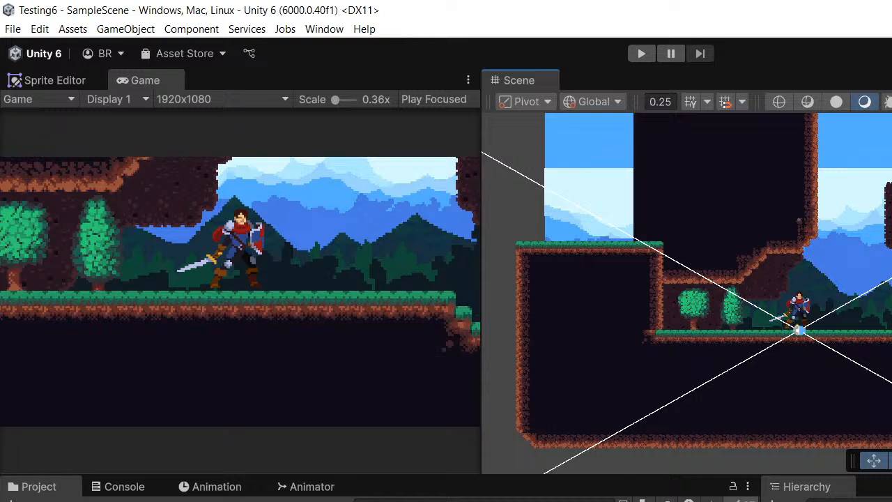
- Select the knight character in the scene
left_click(800, 303)
scroll(834, 254, "down", 1)
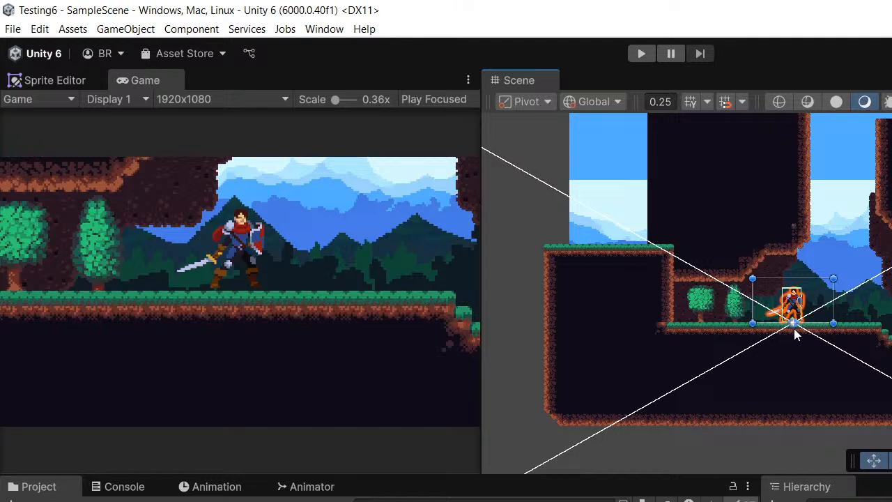
middle_click_drag(794, 328, 780, 307)
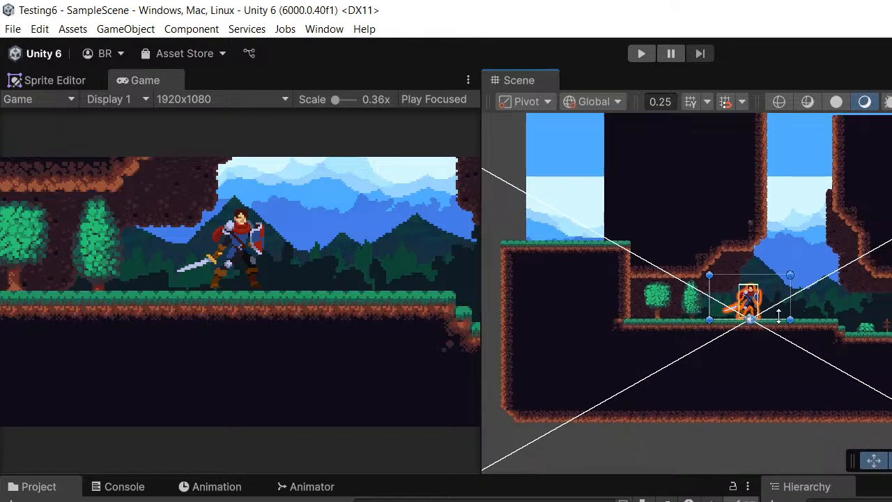
scroll(780, 309, "up", 2)
middle_click_drag(828, 323, 806, 325)
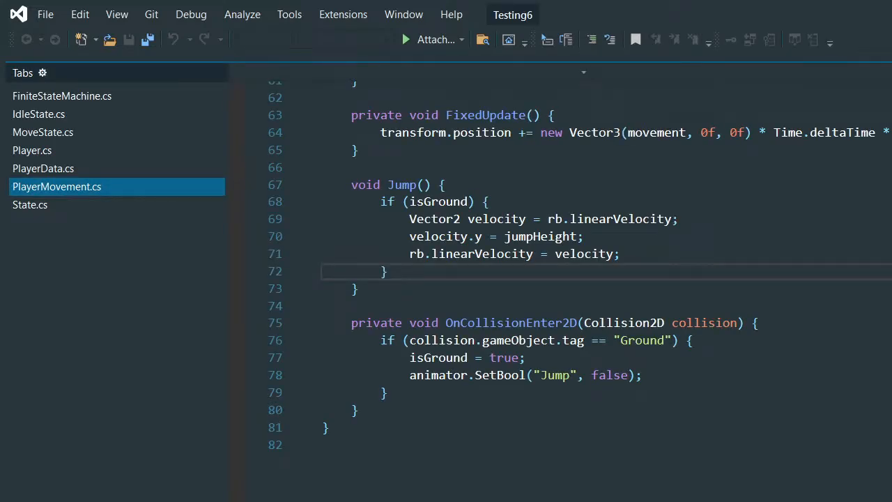
- Review the FixedUpdate and Jump code in PlayerMovement.cs and return to Unity
scroll(706, 351, "up", 3)
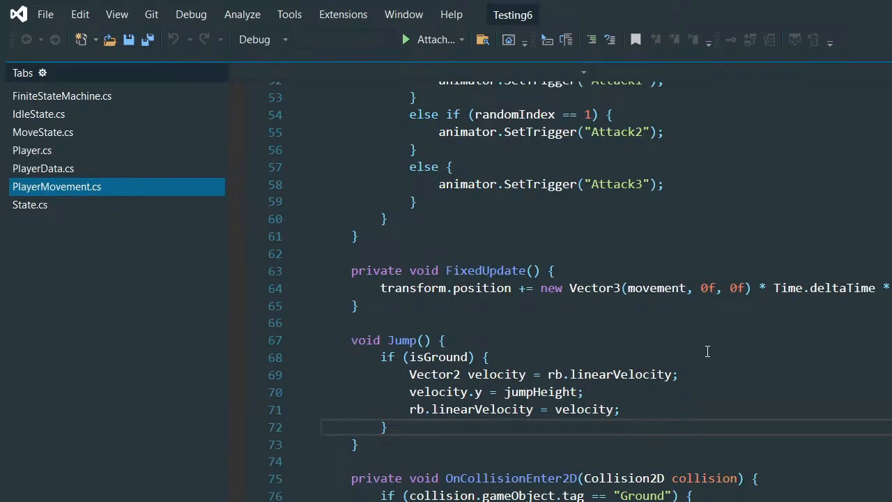
key("alt+Tab")
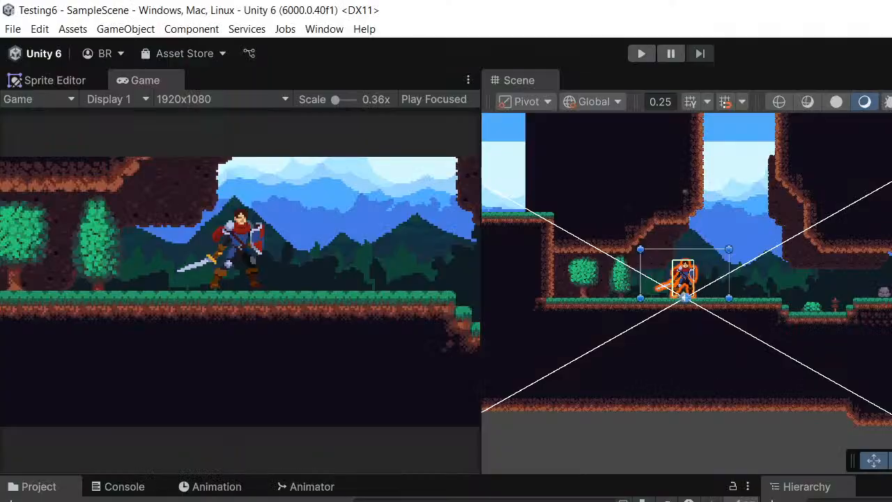
- Playtest the level by running and jumping the knight in both directions, and stop the game when finished
scroll(764, 214, "down", 2)
middle_click_drag(780, 251, 825, 261)
scroll(725, 279, "up", 3)
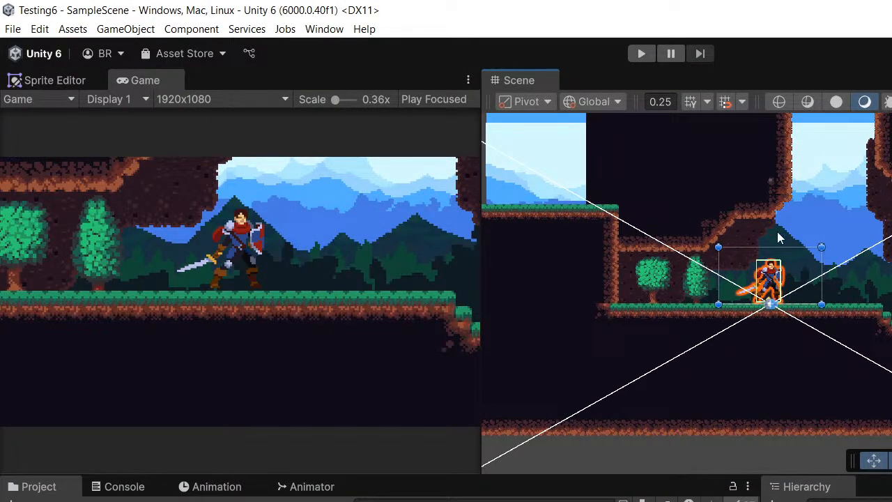
scroll(779, 239, "up", 1)
left_click(642, 53)
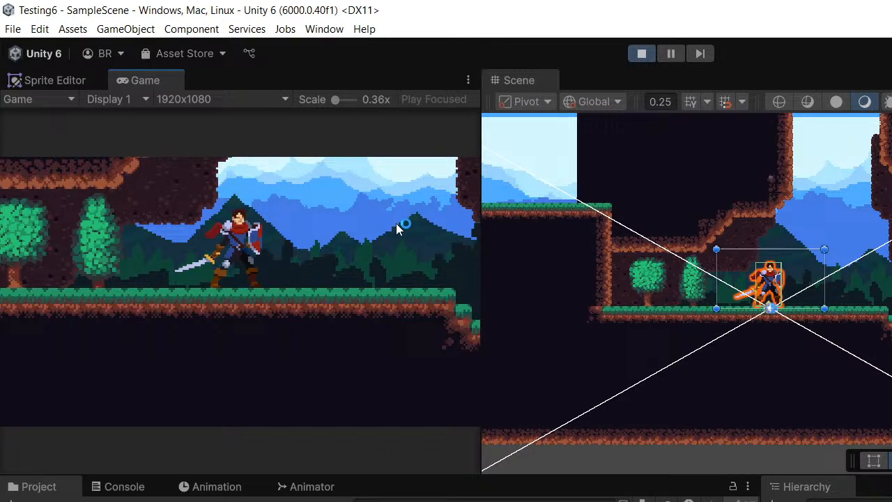
key("d")
key("space")
key("a")
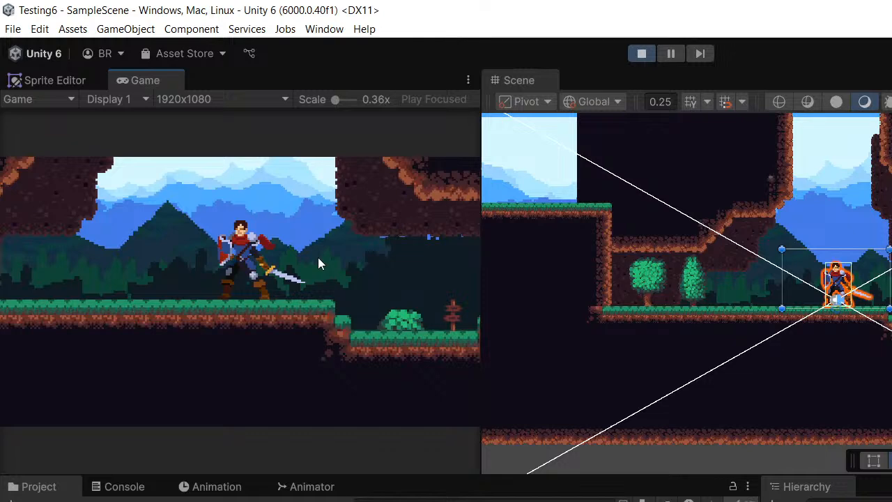
key("d")
key("space")
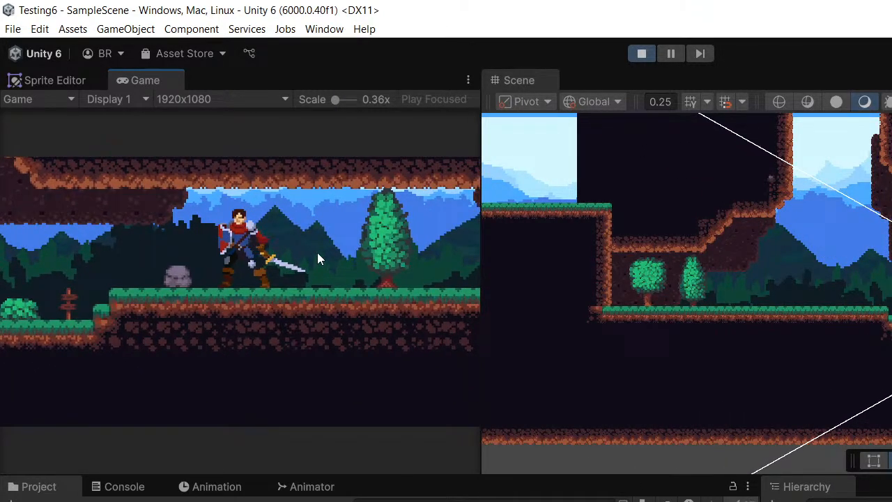
key("d")
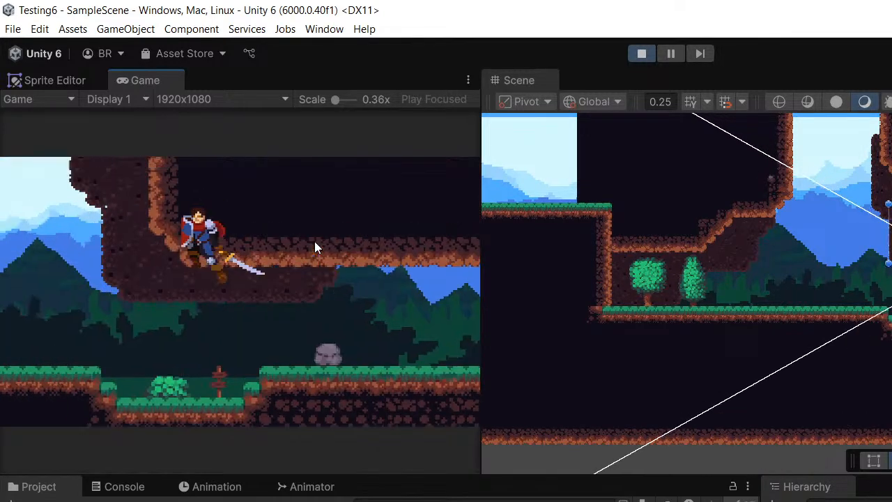
key("d")
key("a")
key("space")
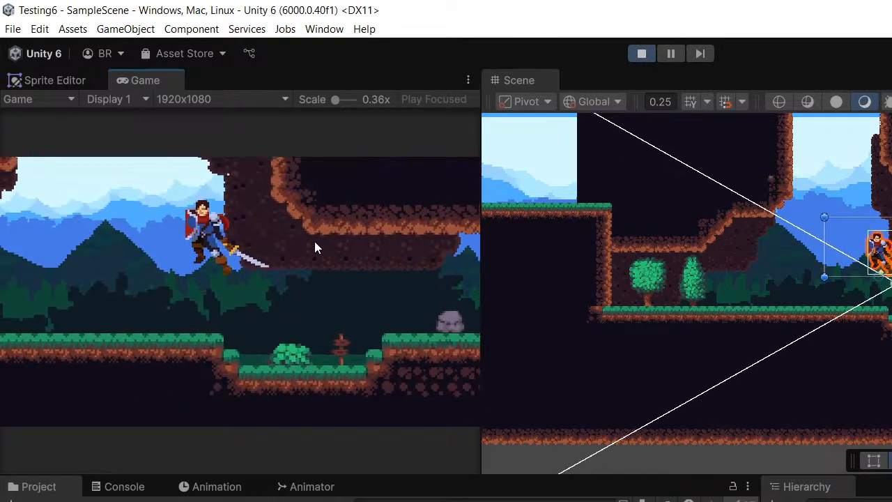
key("d")
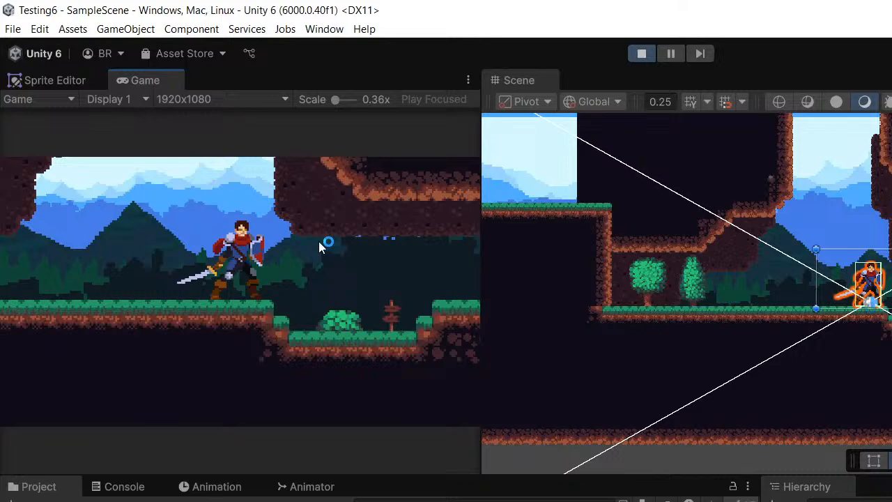
key("ctrl+p")
- Switch the Scene view to 3D and inspect the depth spacing between the camera, the level and the background layers
scroll(877, 226, "down", 5)
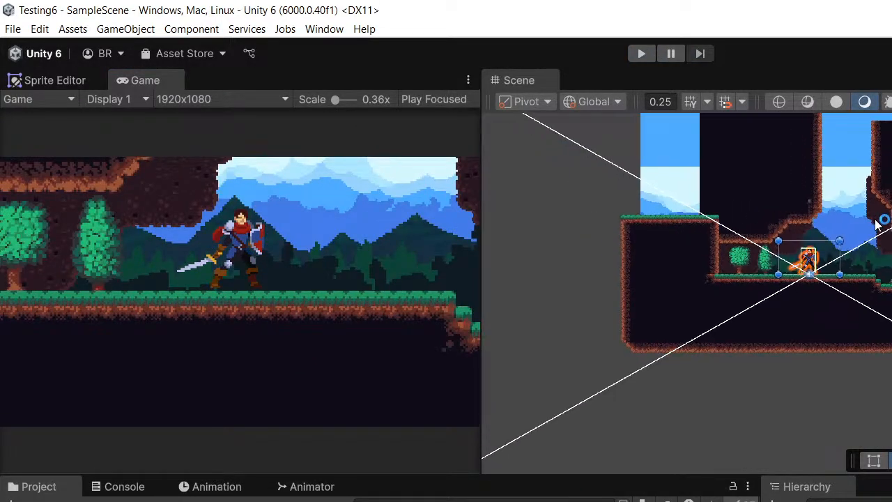
middle_click_drag(891, 217, 796, 272)
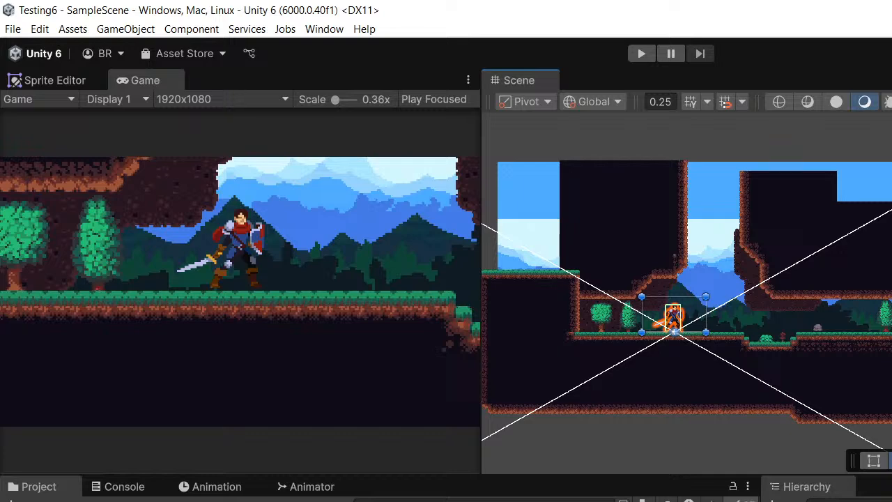
key("2")
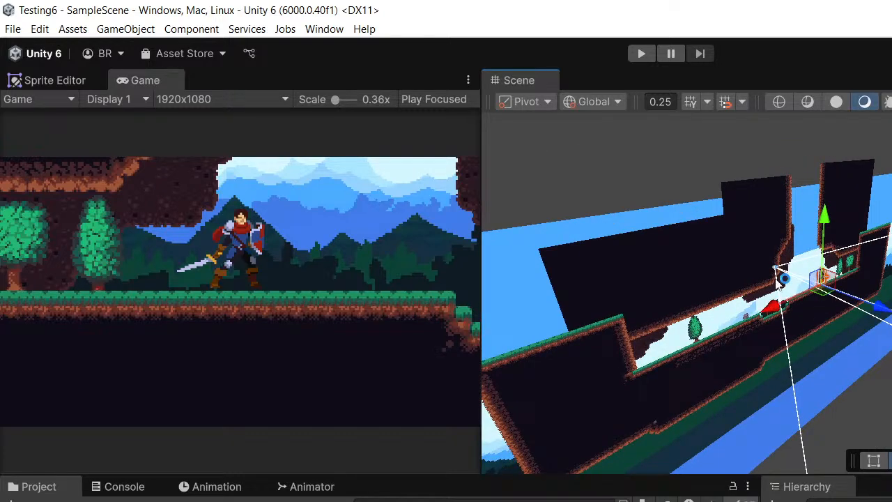
left_click_drag(781, 282, 833, 446, "alt")
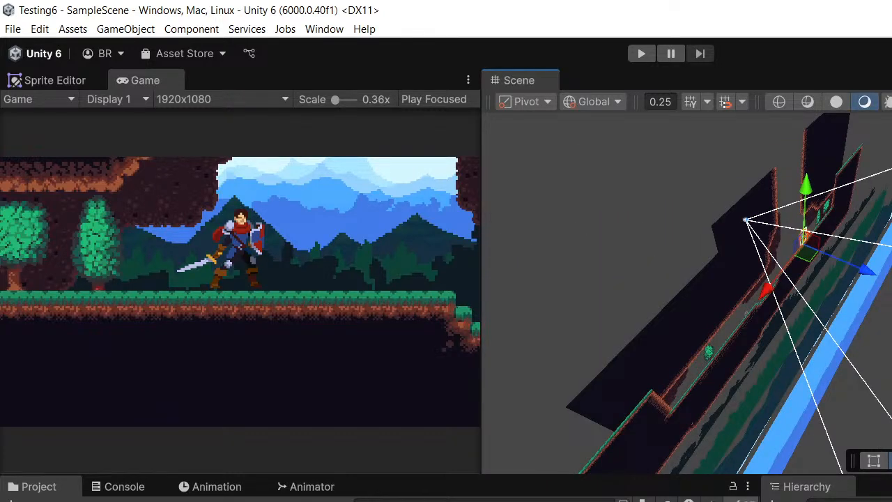
left_click_drag(725, 377, 842, 262, "alt")
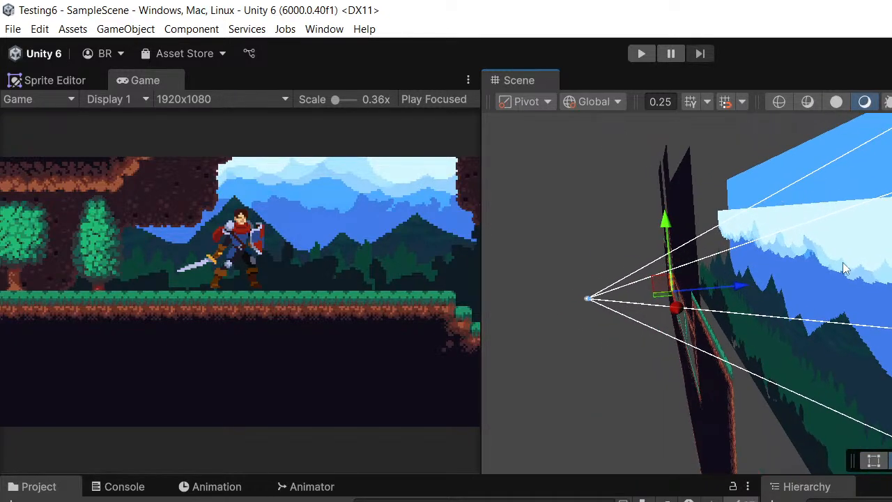
- Open the Package Manager and reposition its window over the editor
left_click(317, 31)
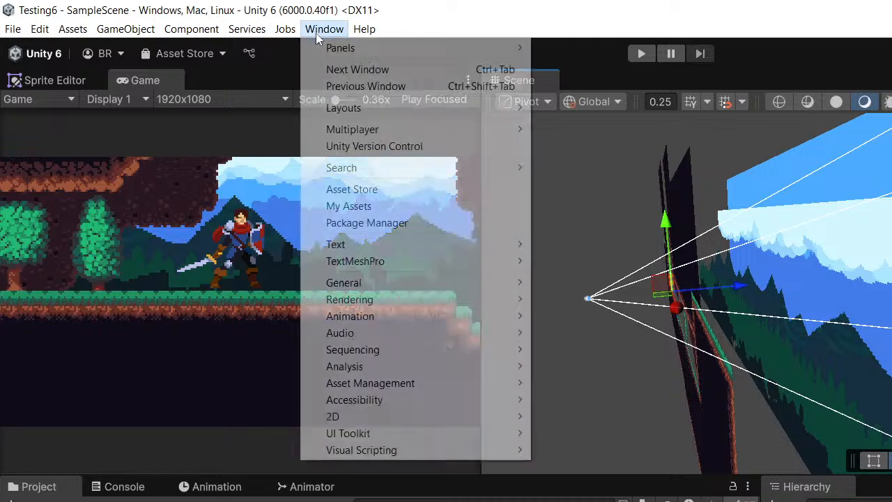
left_click(360, 222)
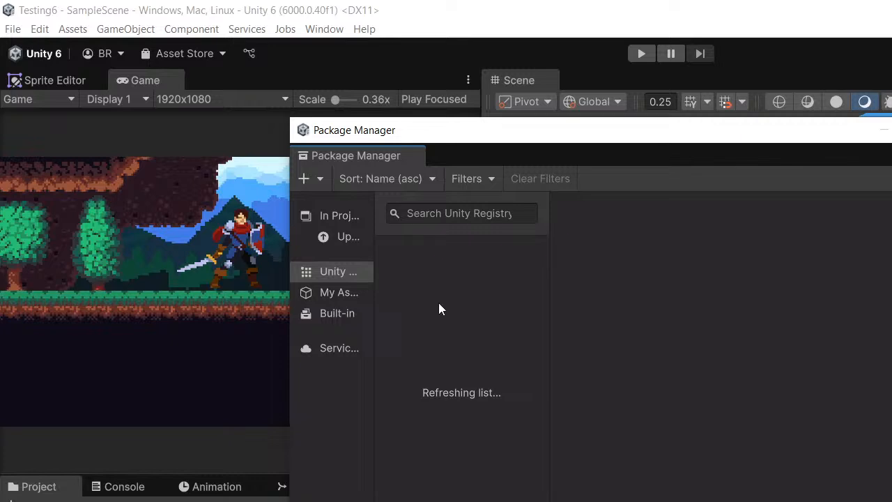
left_click_drag(550, 130, 596, 131)
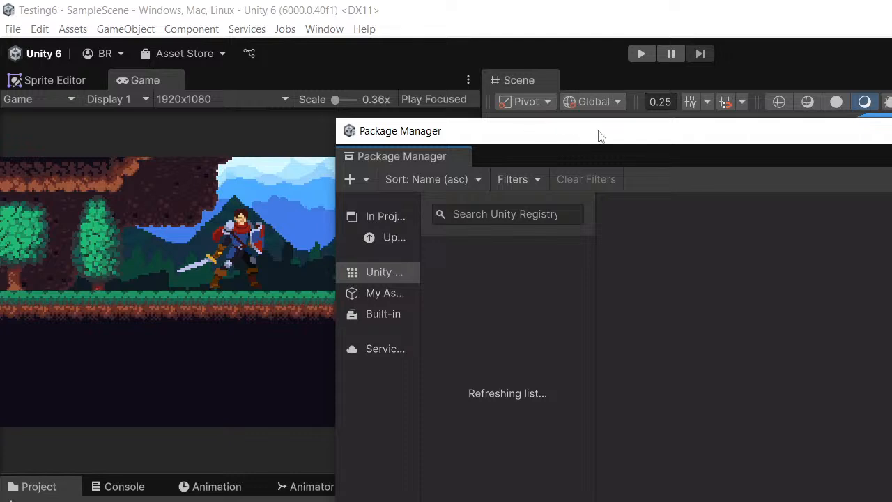
left_click_drag(597, 135, 571, 131)
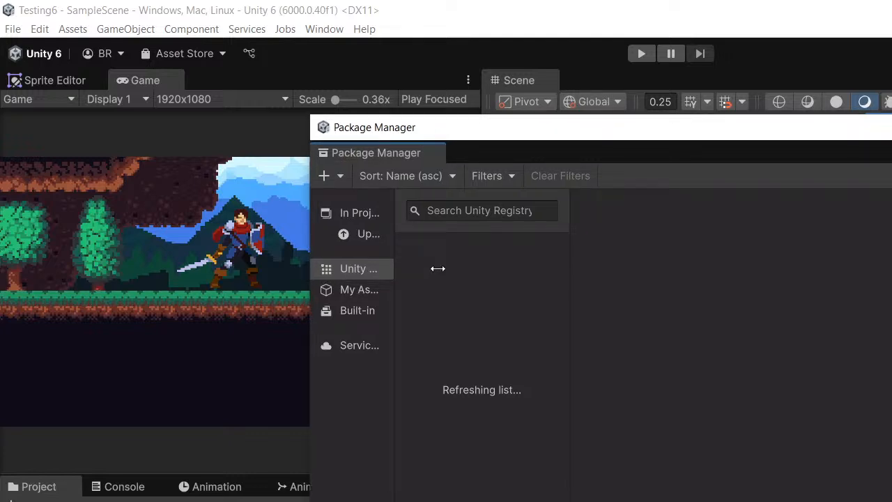
left_click_drag(623, 134, 573, 133)
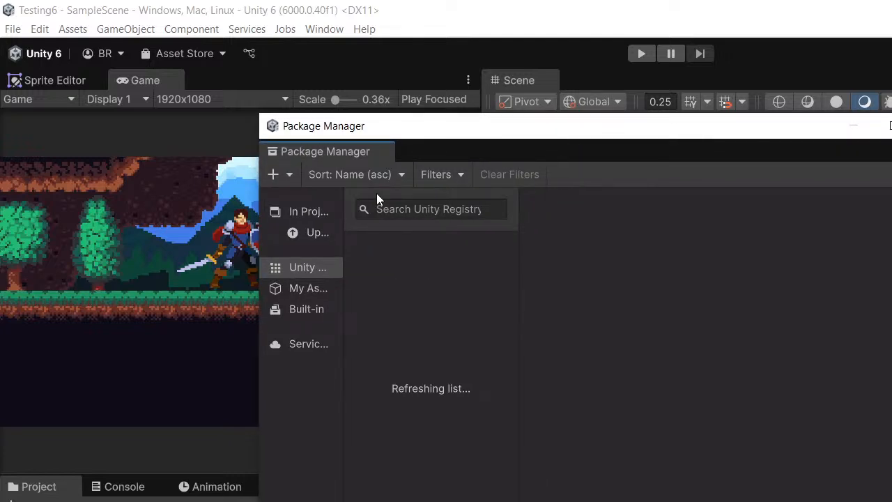
left_click_drag(442, 138, 506, 140)
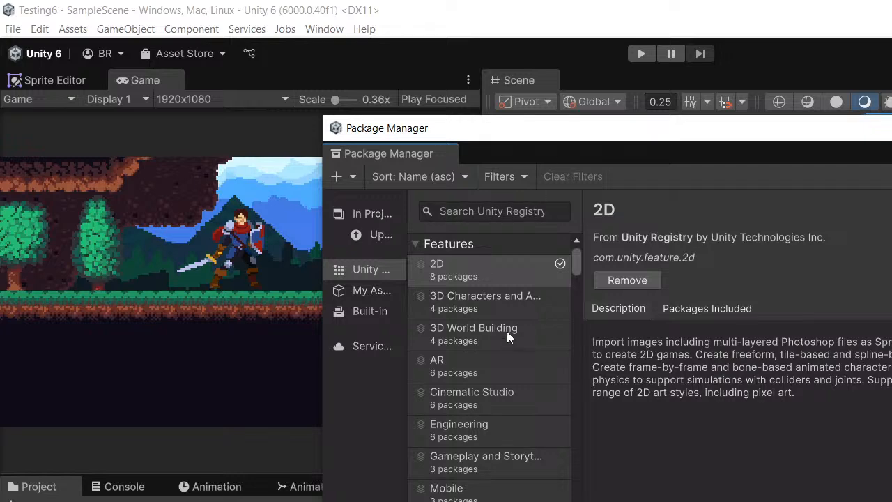
- Search the Unity Registry packages for "Cinema" to find the Cinemachine package
scroll(502, 328, "down", 4)
scroll(499, 311, "down", 8)
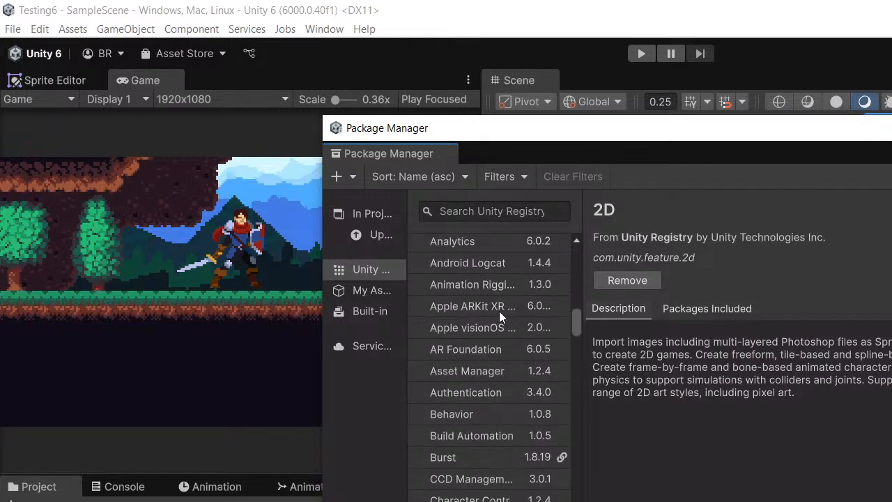
scroll(473, 330, "up", 3)
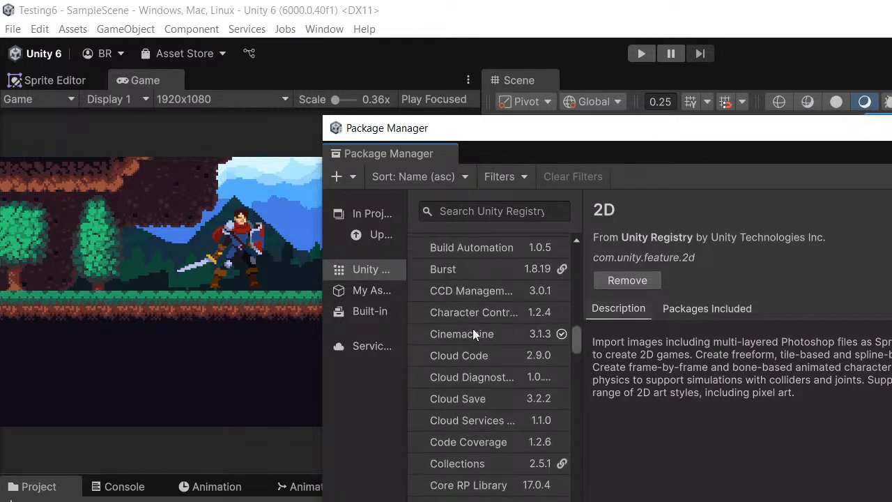
left_click(453, 211)
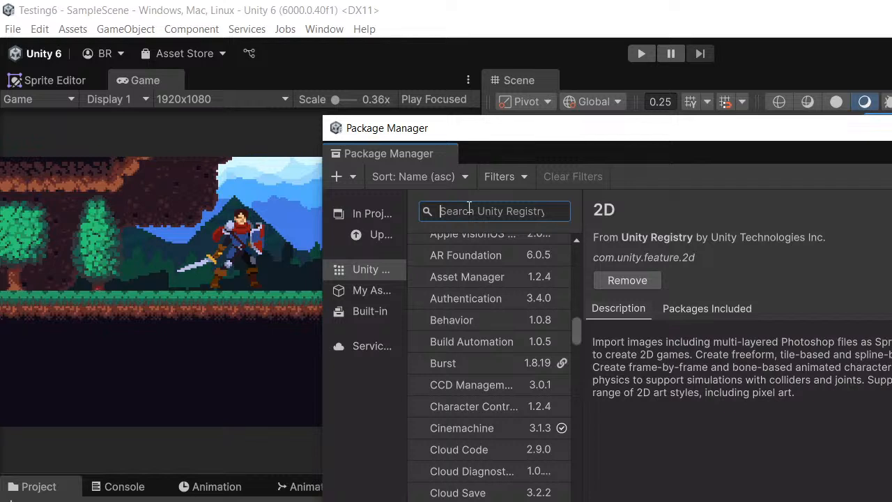
type("Cinre")
key("BackSpace")
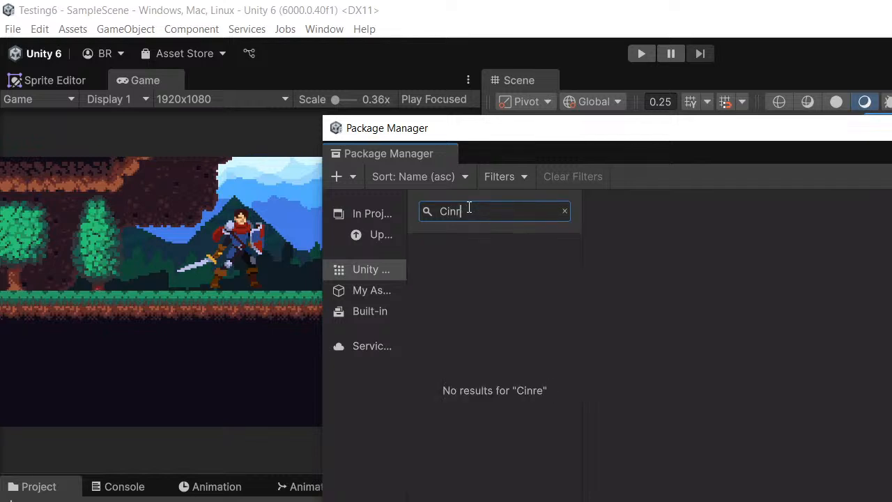
key("BackSpace")
type("ema")
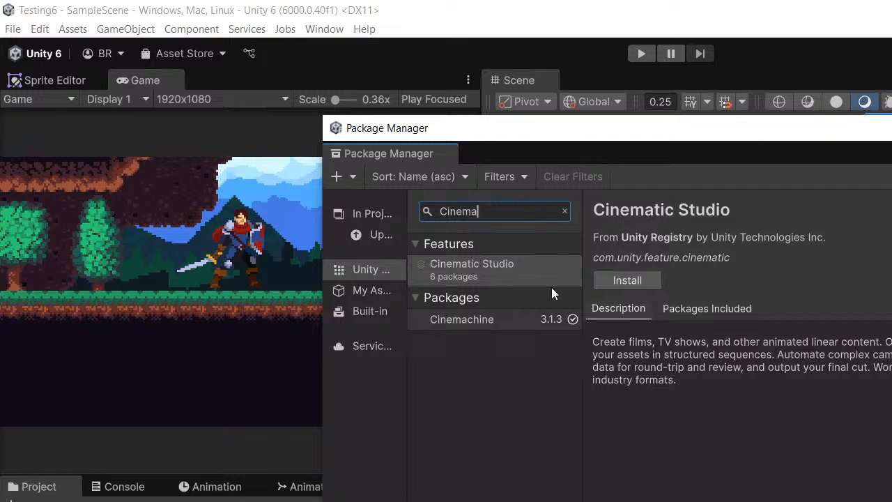
- Display the details of the Cinemachine package
left_click(506, 319)
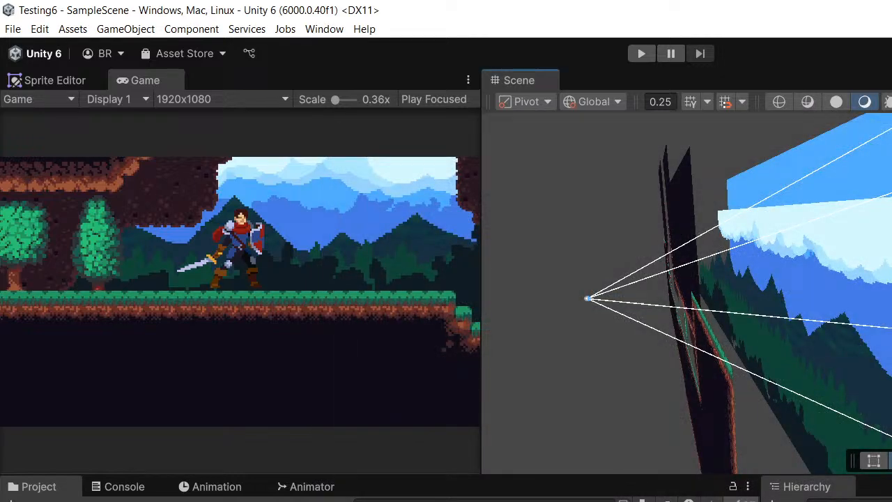
- Select the camera in the scene and examine in 3D how it sits relative to the level and the background layers
left_click_drag(760, 314, 836, 313, "alt")
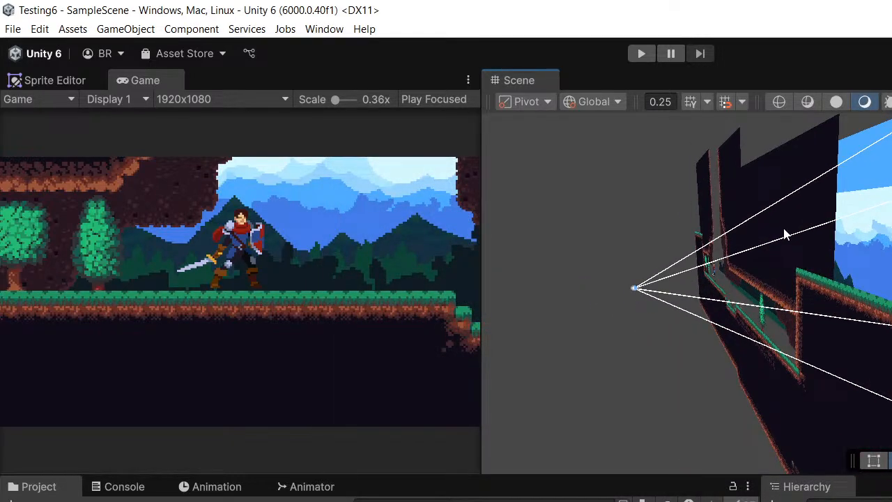
middle_click_drag(796, 231, 765, 223)
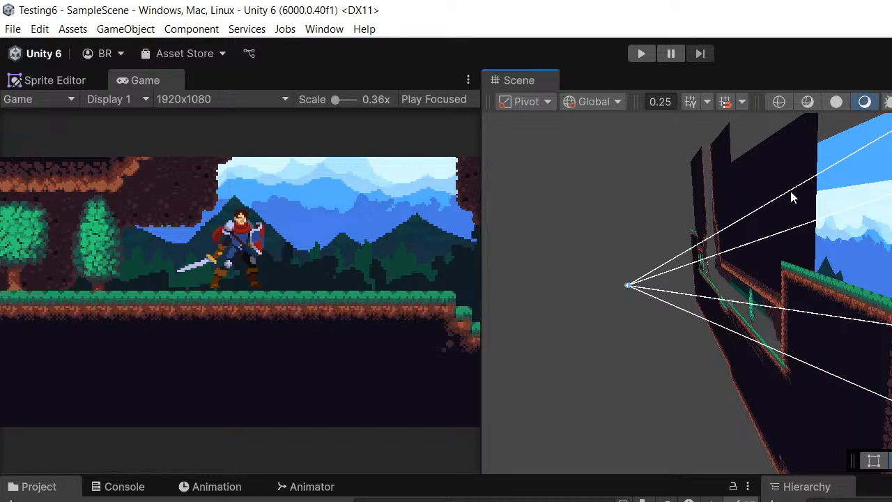
middle_click_drag(852, 215, 791, 209)
left_click(829, 501)
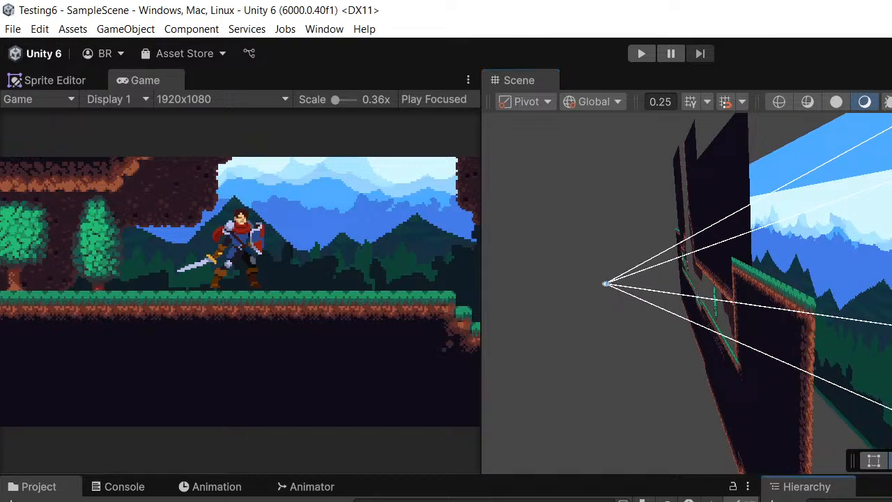
left_click(836, 501)
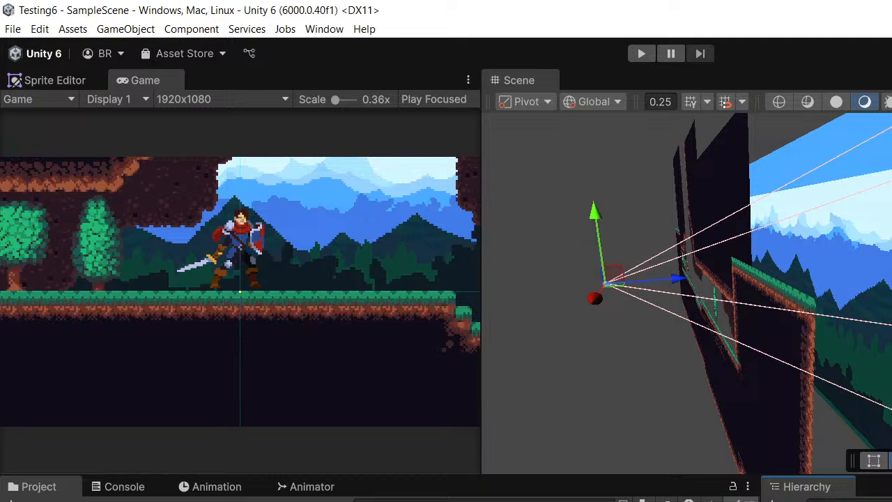
middle_click_drag(692, 333, 737, 327)
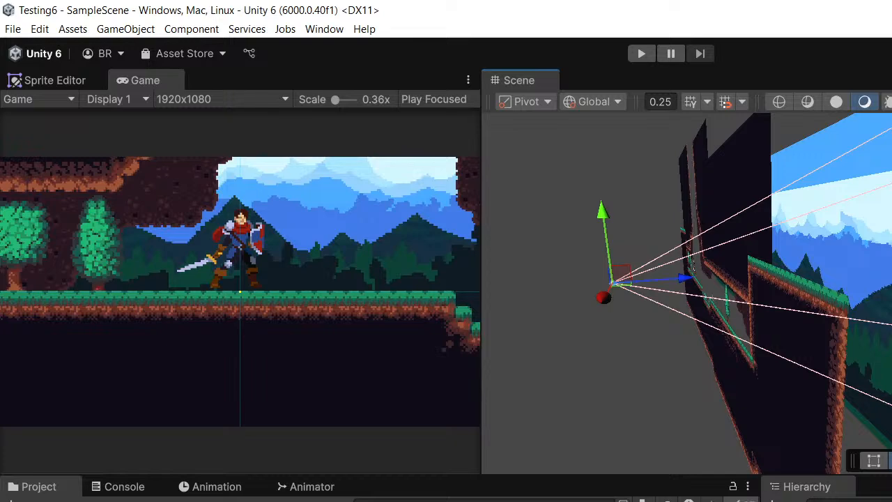
mouse_move(751, 361)
middle_mouse_down()
mouse_move(743, 358)
mouse_move(751, 349)
middle_mouse_up()
middle_click_drag(678, 227, 624, 213)
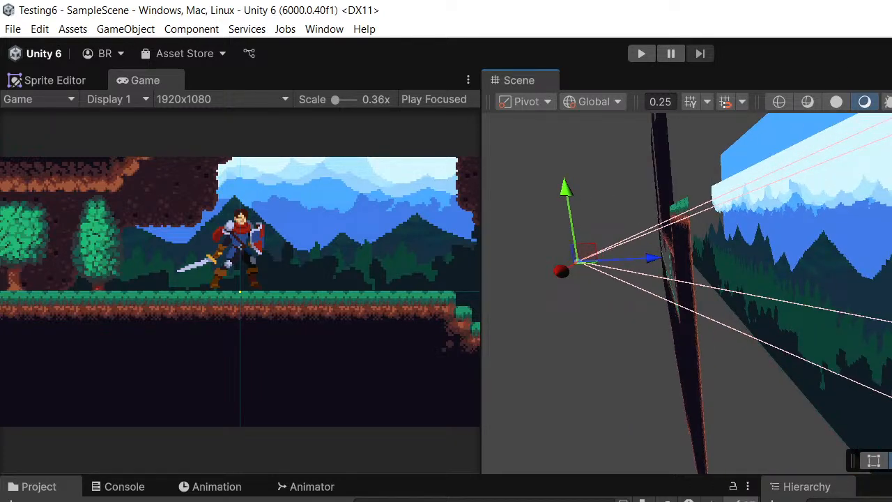
- Switch the Scene view back to 2D and frame the level around the knight
left_click(891, 101)
middle_click_drag(735, 275, 858, 314)
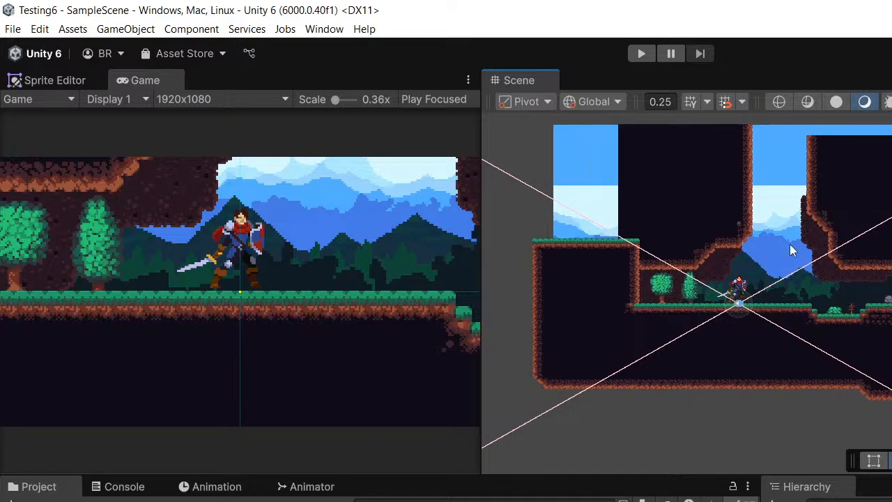
scroll(802, 226, "up", 3)
middle_click_drag(804, 222, 821, 234)
scroll(841, 217, "up", 3)
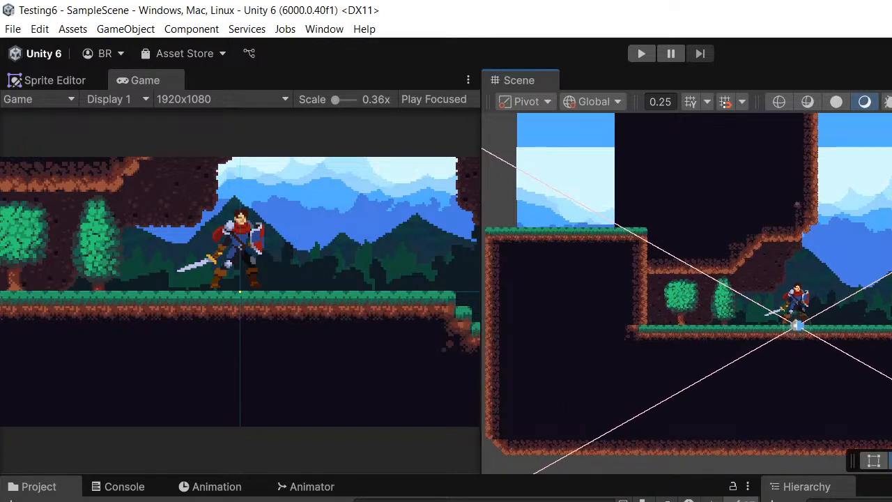
middle_click_drag(891, 175, 862, 173)
scroll(858, 251, "down", 3)
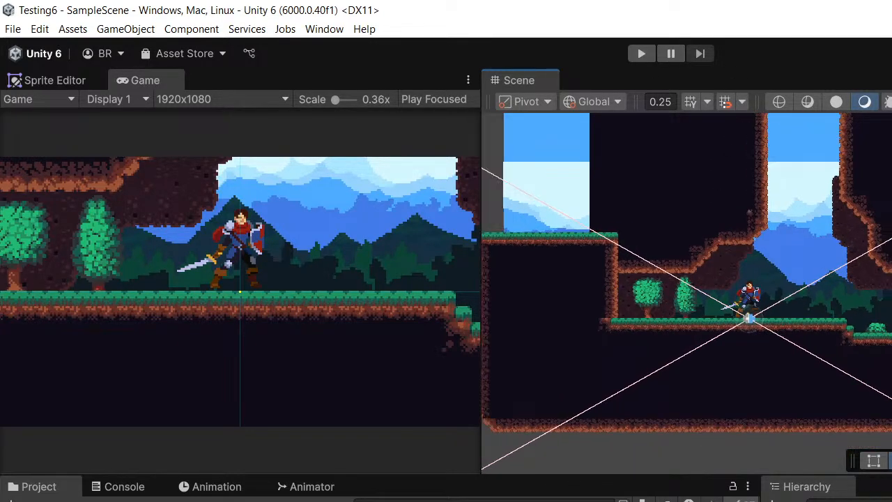
middle_click_drag(891, 248, 833, 223)
scroll(832, 241, "up", 2)
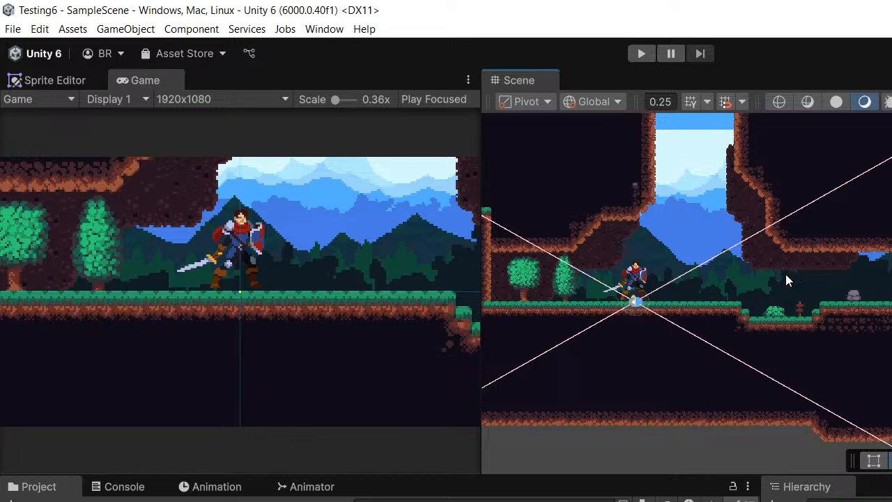
scroll(680, 277, "up", 2)
scroll(637, 223, "up", 2)
middle_click_drag(637, 223, 867, 226)
scroll(707, 214, "down", 1)
middle_click_drag(662, 319, 566, 302)
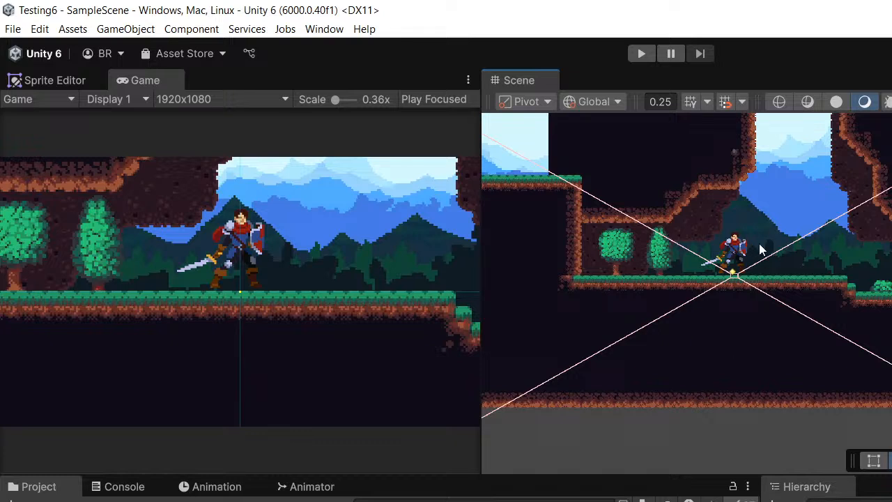
middle_click_drag(837, 249, 801, 280)
scroll(789, 315, "up", 1)
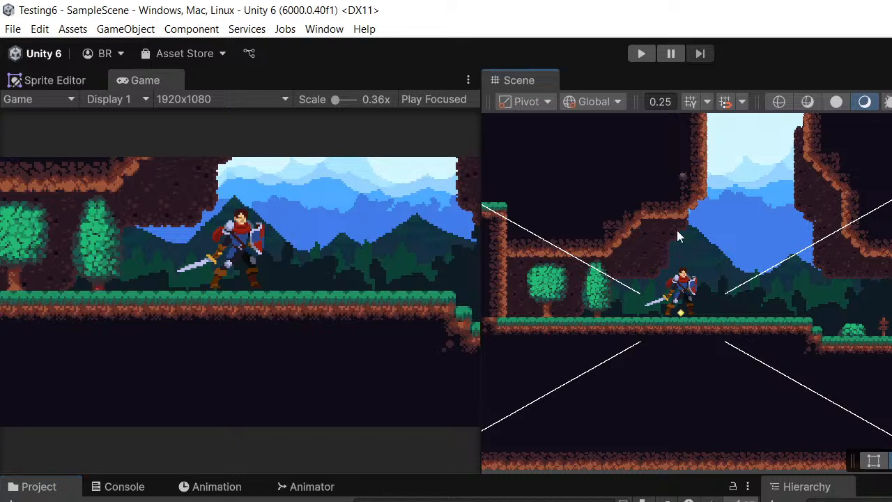
middle_click_drag(677, 230, 647, 241)
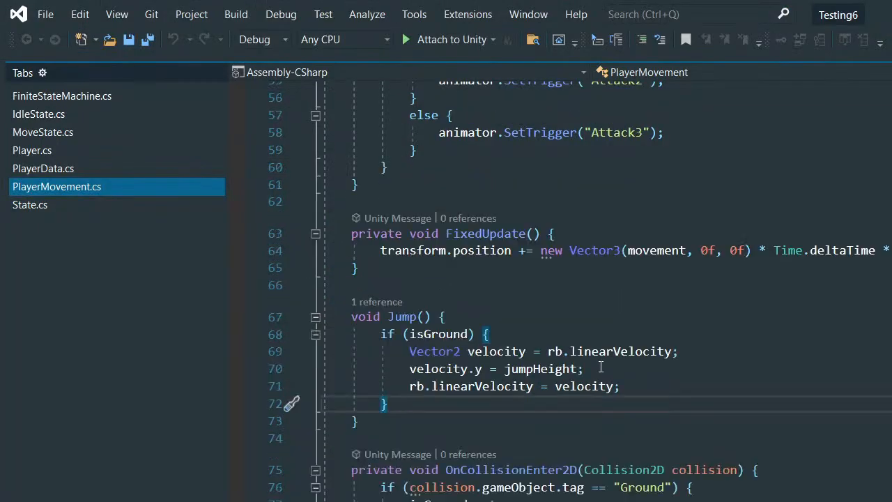
- Switch to PlayerMovement.cs in Visual Studio and highlight the MonoBehaviour inheritance in the class declaration
scroll(601, 365, "up", 9)
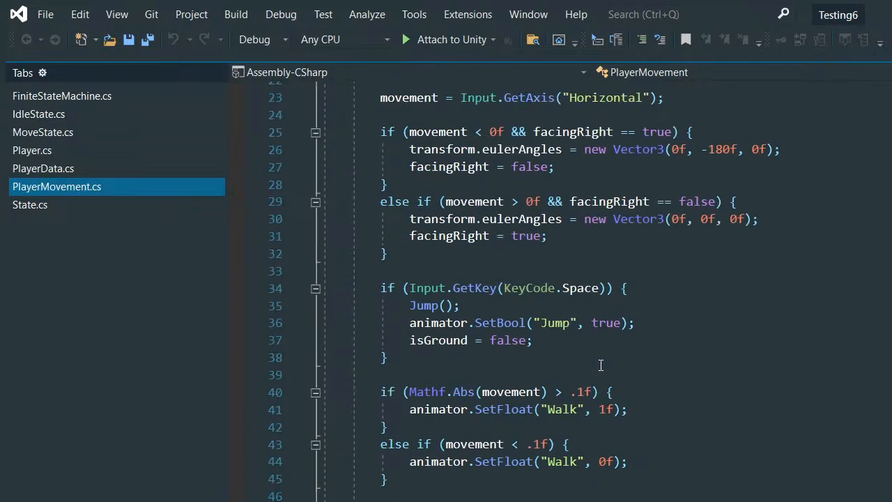
scroll(601, 366, "up", 7)
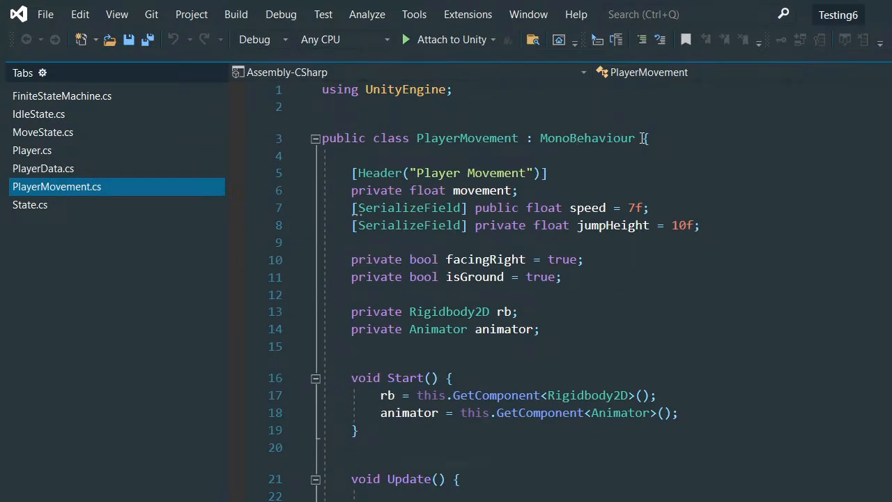
left_click_drag(643, 138, 526, 138)
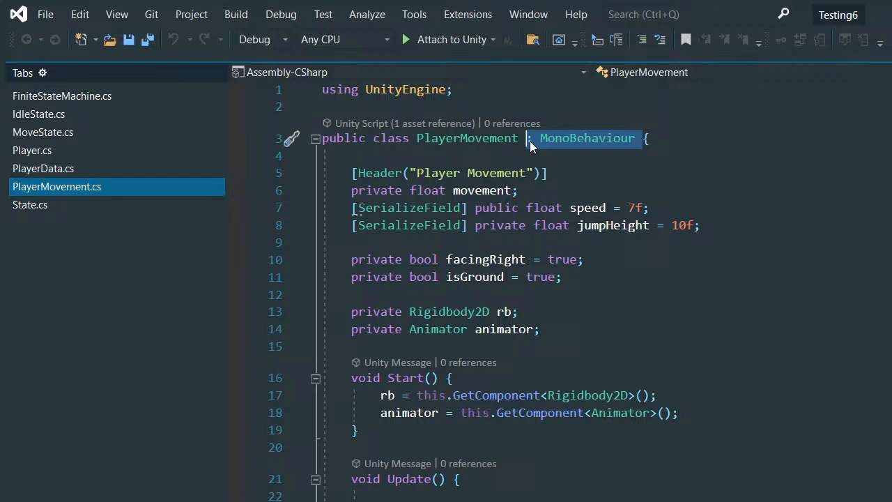
scroll(594, 184, "down", 2)
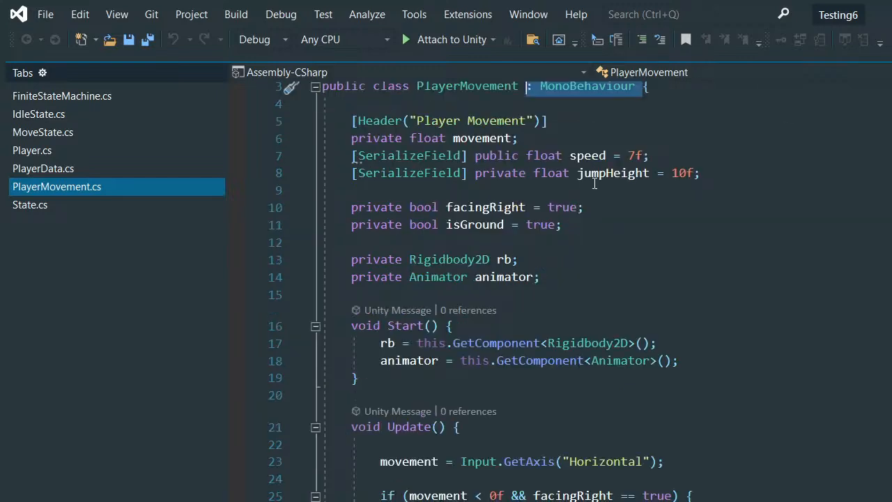
scroll(596, 185, "up", 2)
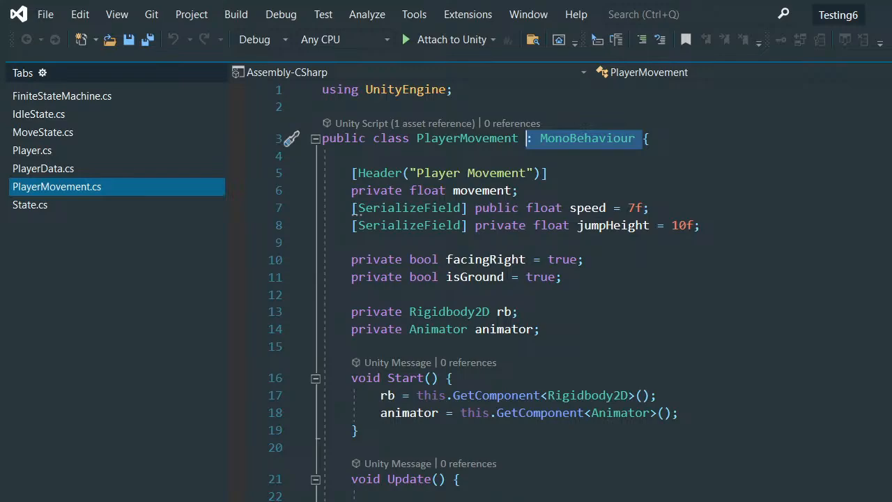
- Switch back to Unity and review the script types offered for creating a new scripting asset
key("alt+Tab")
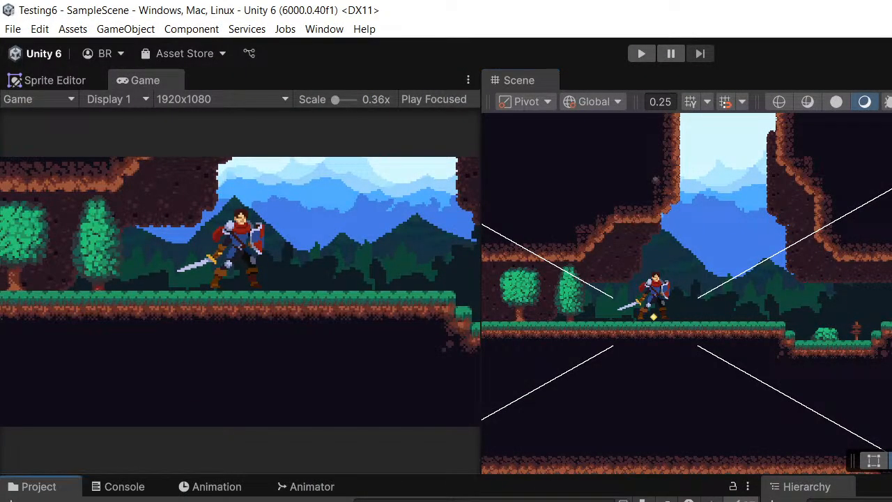
right_click(293, 501)
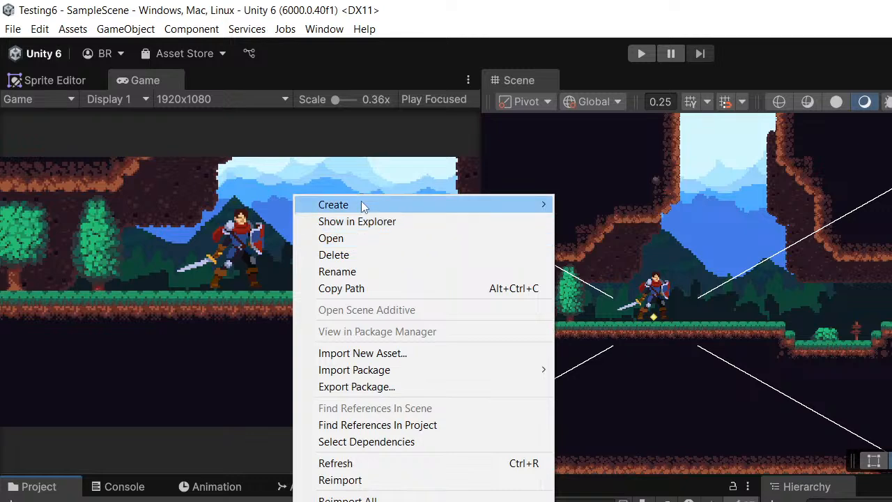
mouse_move(362, 205)
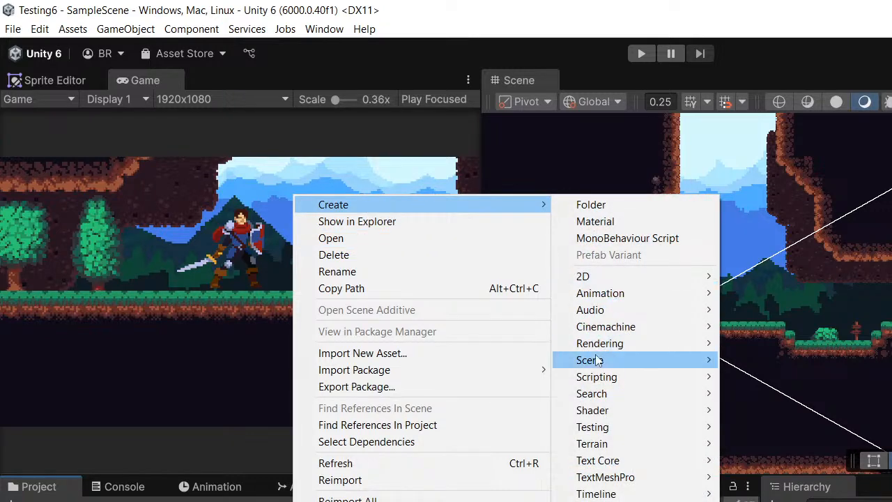
mouse_move(667, 381)
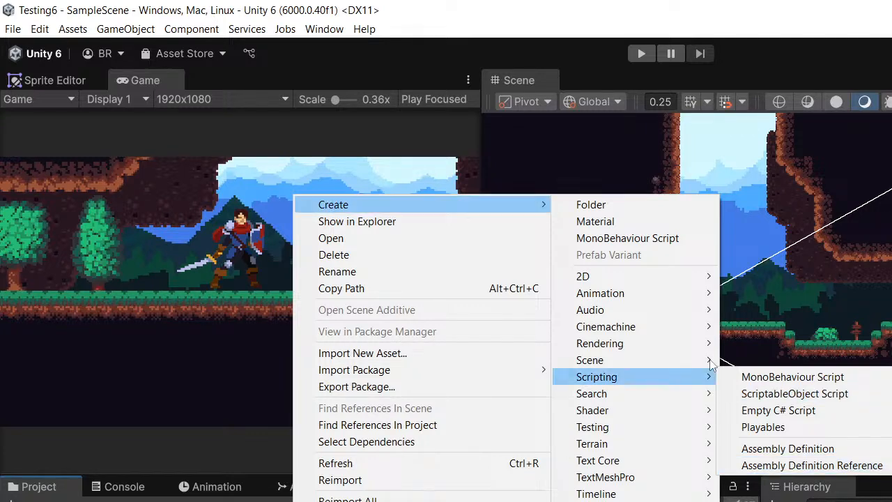
left_click(648, 499)
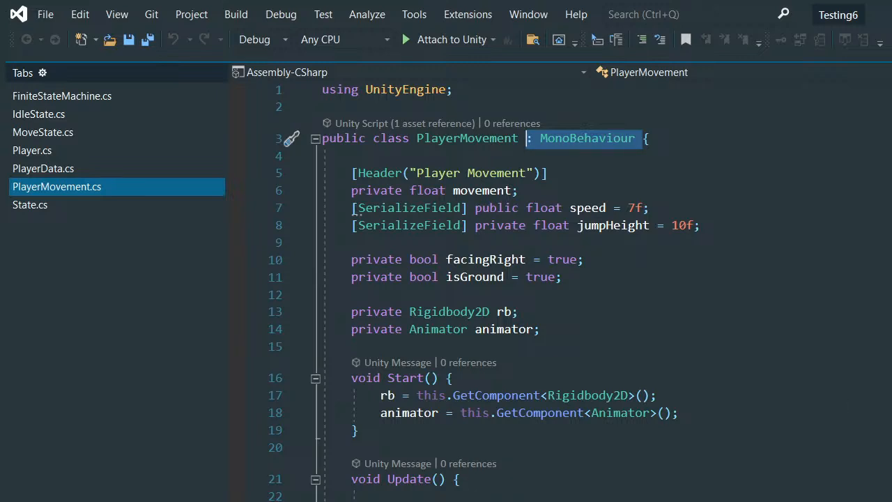
key("alt+Tab")
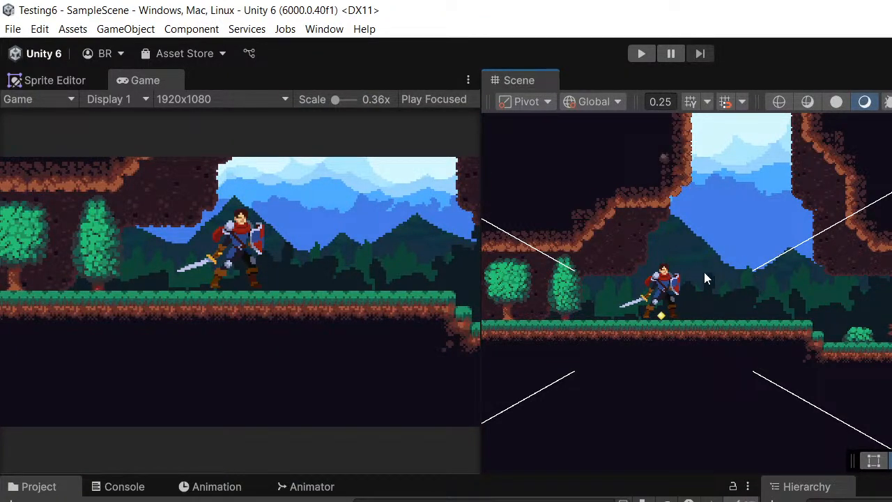
middle_click_drag(694, 274, 697, 278)
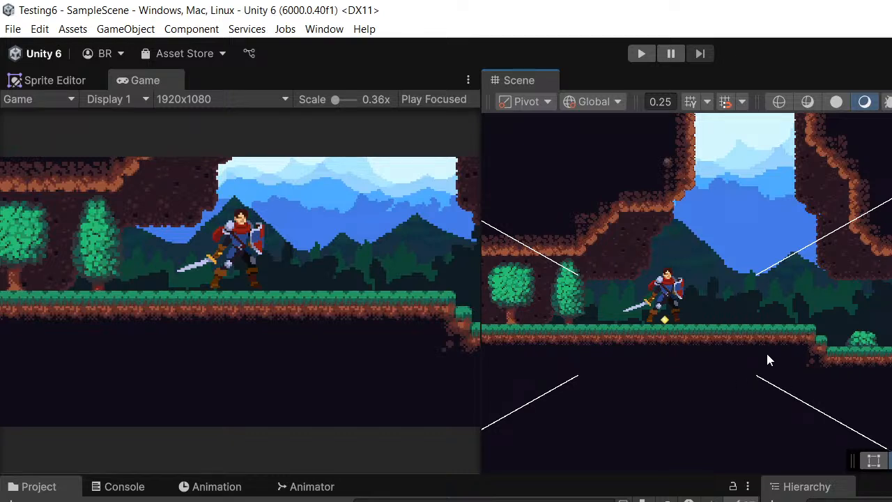
middle_click_drag(766, 372, 819, 371)
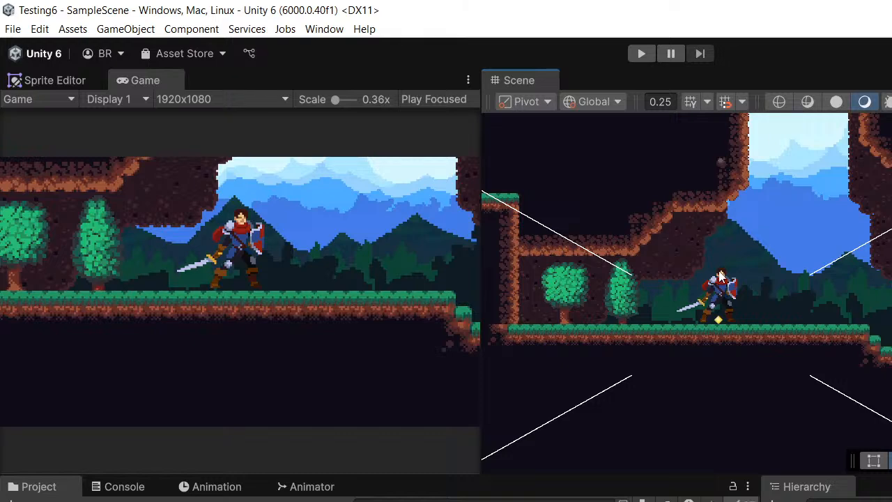
scroll(719, 296, "down", 2)
middle_click_drag(836, 277, 781, 286)
scroll(709, 315, "up", 2)
middle_click_drag(709, 315, 689, 310)
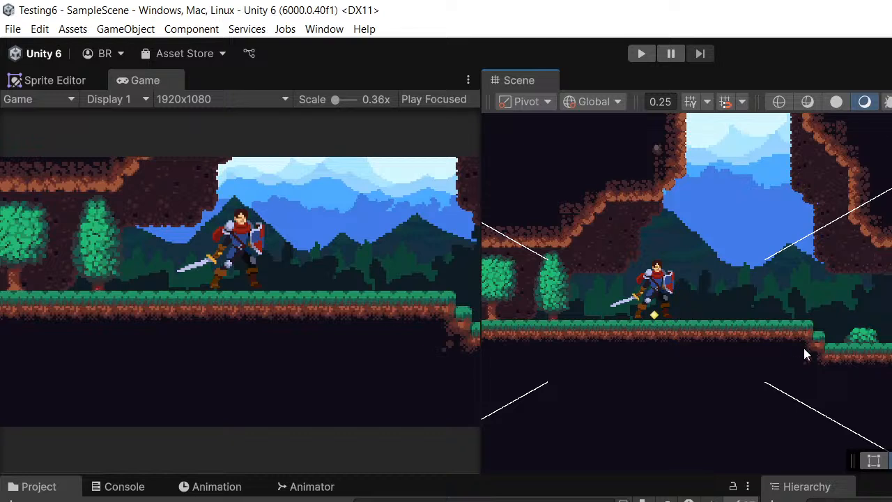
middle_click_drag(790, 341, 778, 328)
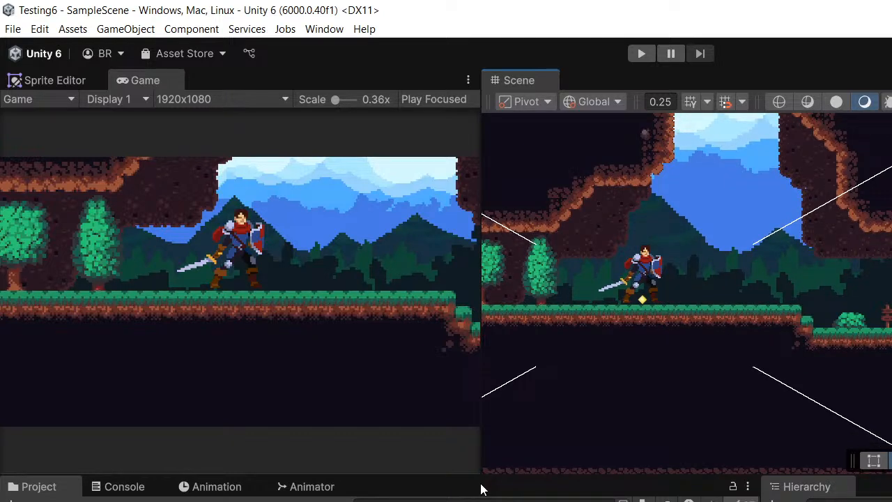
middle_click_drag(695, 275, 742, 292)
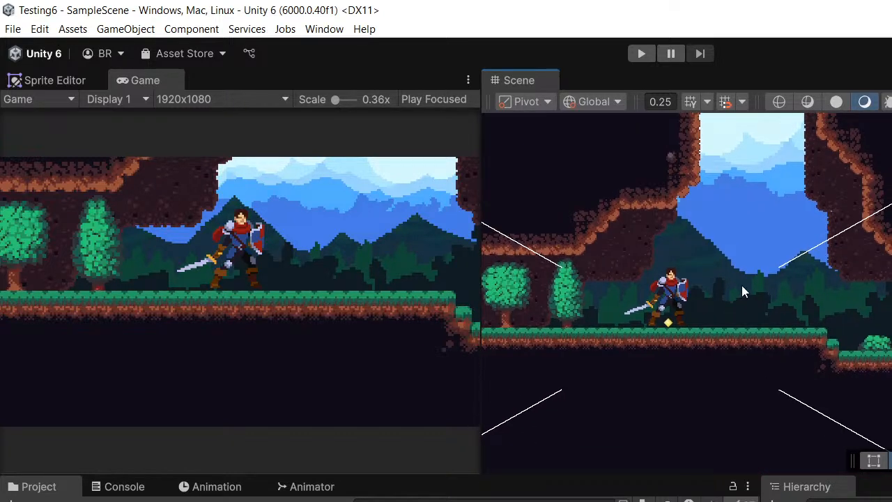
scroll(741, 286, "down", 2)
middle_click_drag(668, 304, 740, 304)
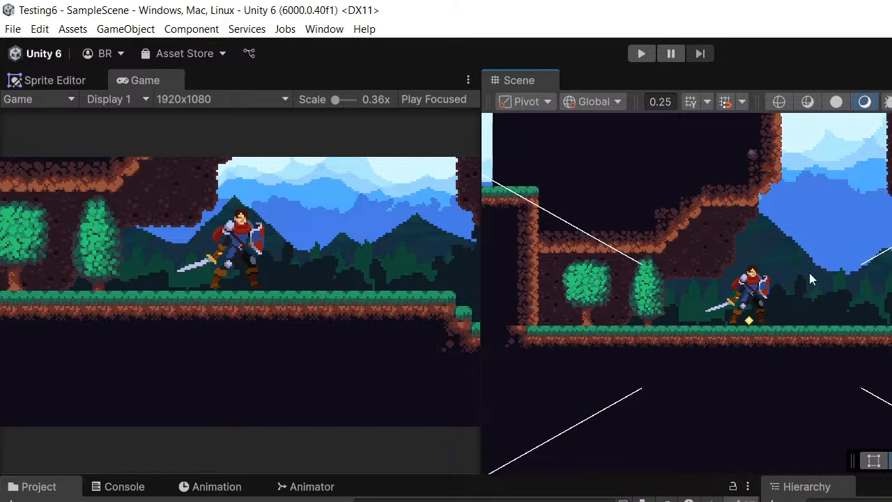
middle_click_drag(809, 272, 741, 288)
scroll(743, 286, "up", 2)
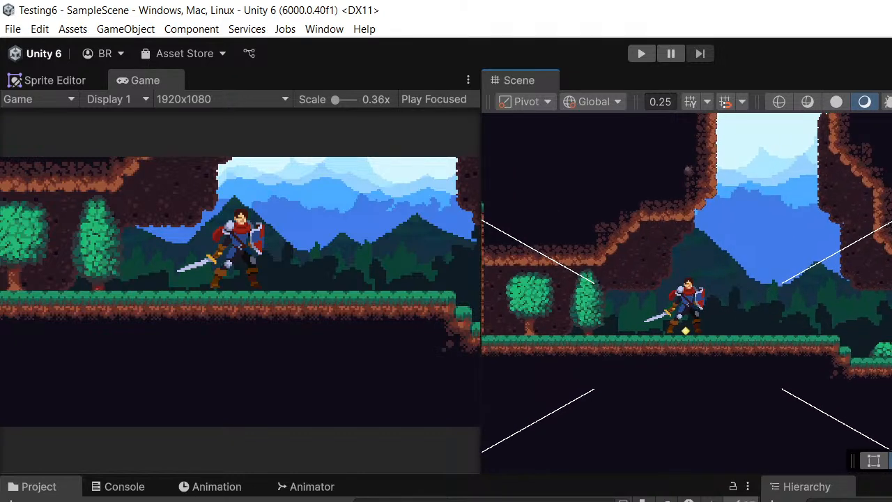
middle_click_drag(887, 254, 801, 269)
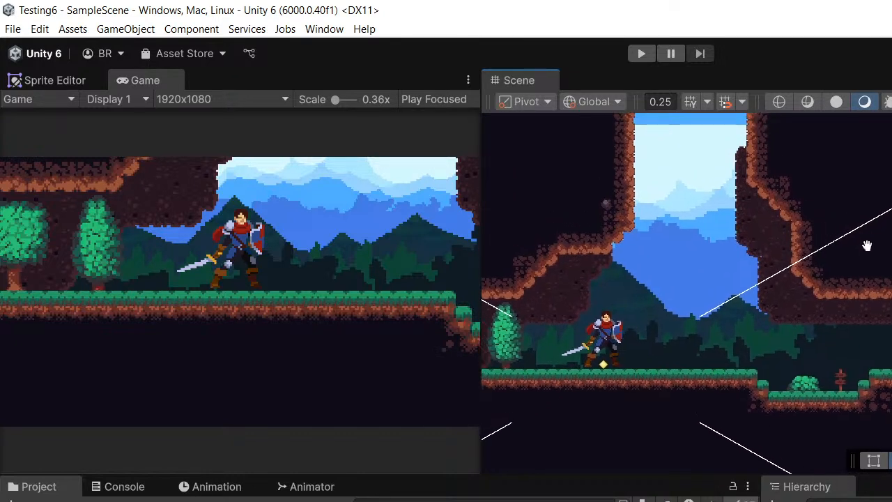
middle_click_drag(867, 220, 823, 215)
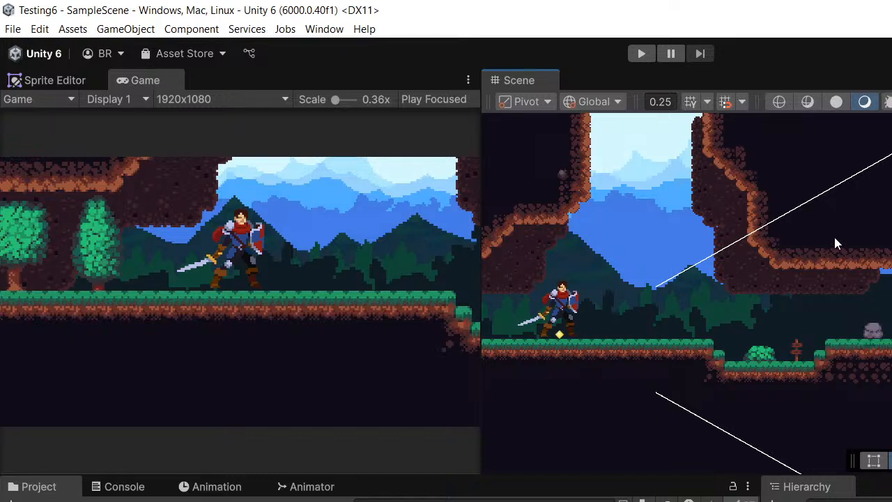
middle_click_drag(791, 334, 797, 333)
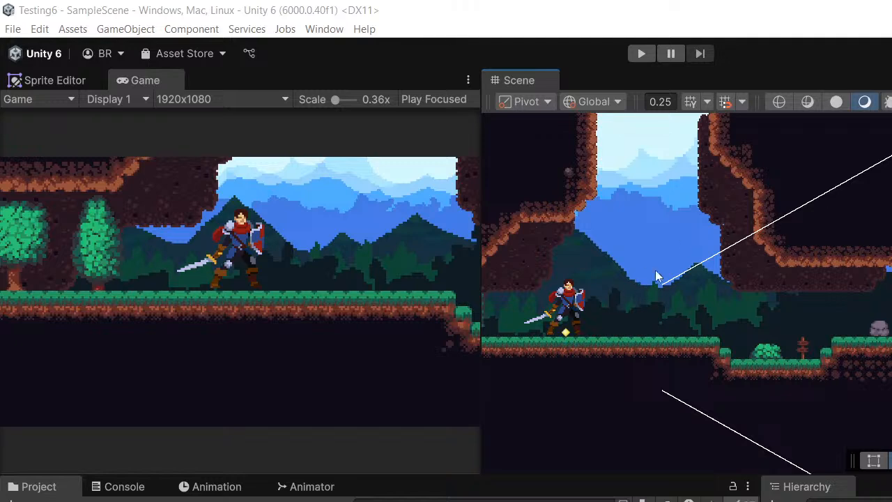
- Switch to File Explorer and look through the Downloads folder for game assets
key("super+e")
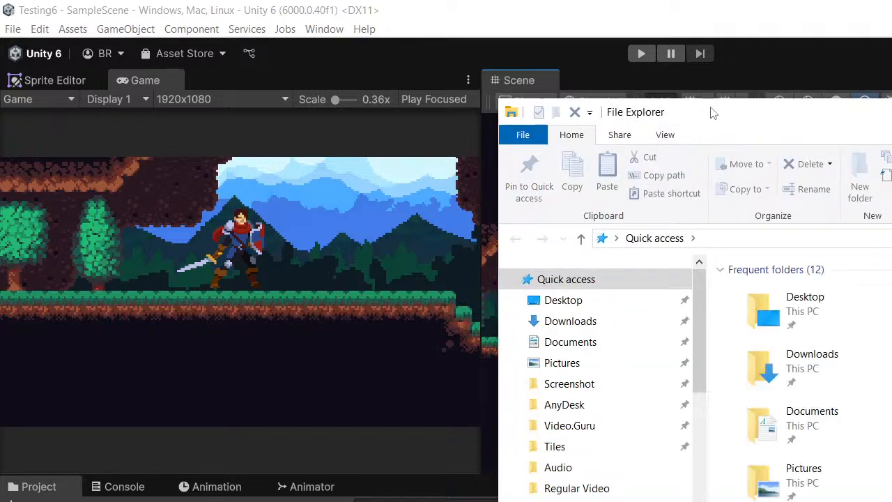
left_click_drag(710, 110, 788, 105)
scroll(829, 363, "down", 5)
scroll(836, 359, "up", 5)
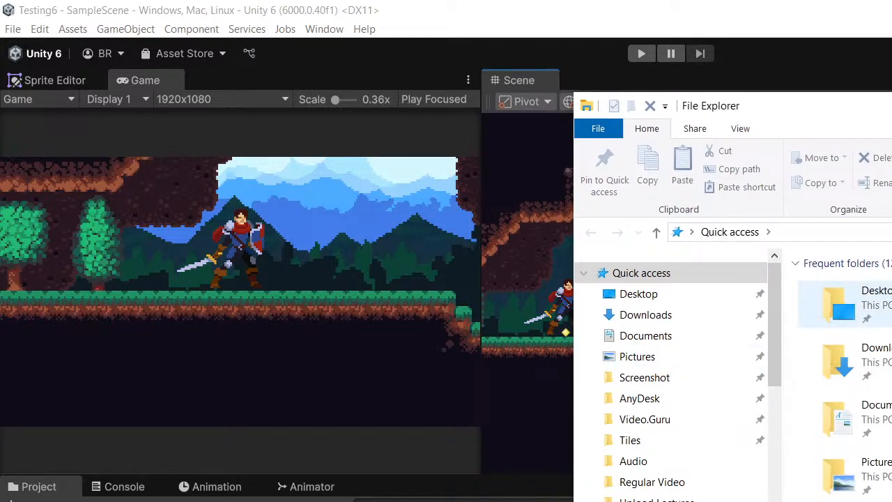
double_click(880, 357)
scroll(886, 368, "down", 3)
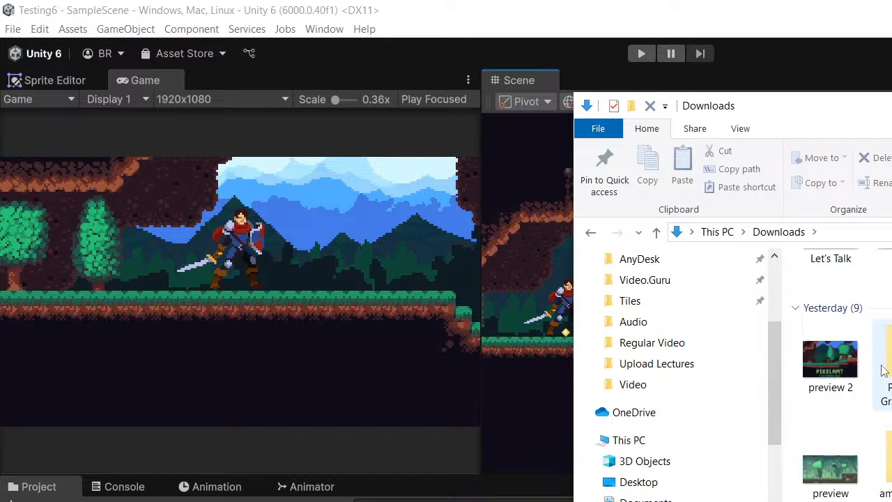
scroll(886, 369, "up", 3)
scroll(837, 369, "down", 5)
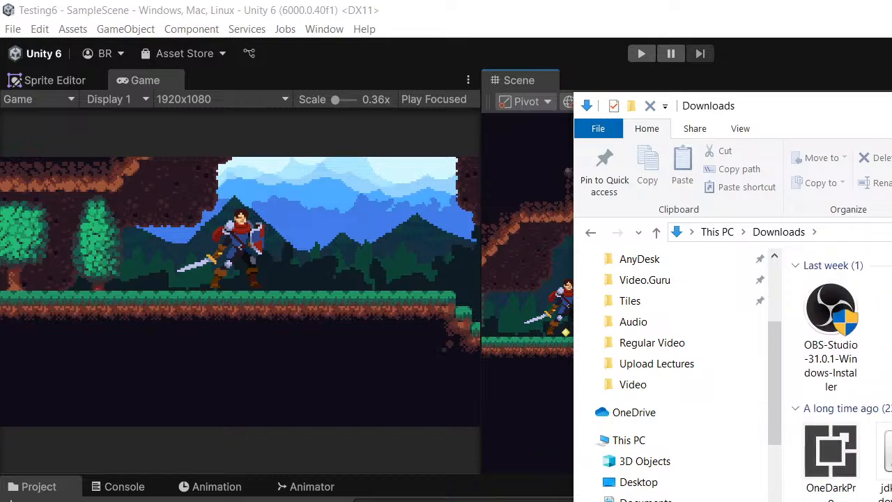
scroll(837, 370, "up", 4)
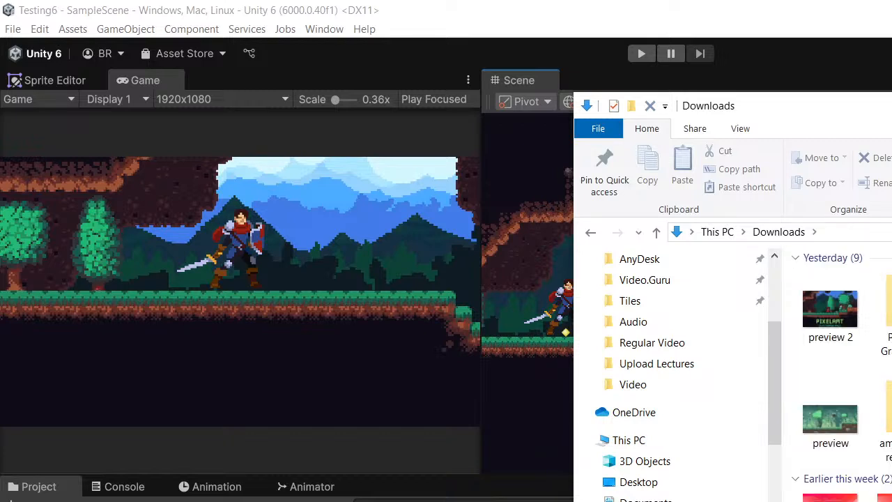
scroll(836, 377, "down", 2)
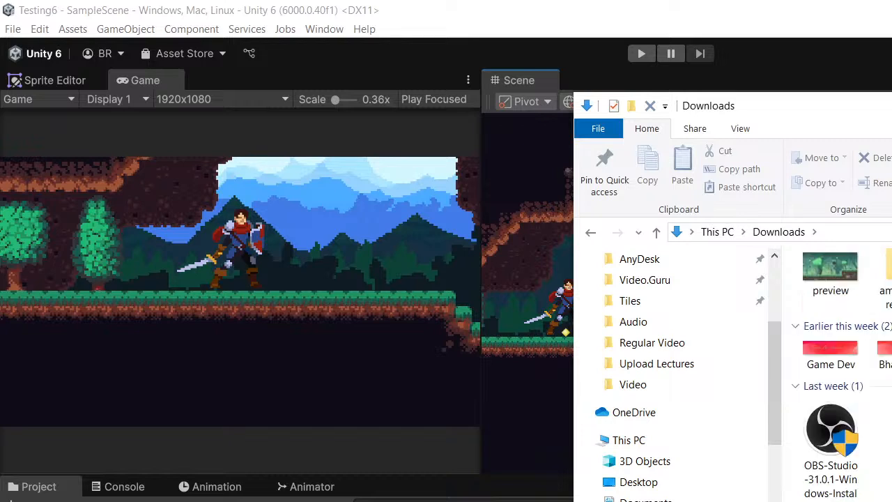
scroll(837, 377, "down", 6)
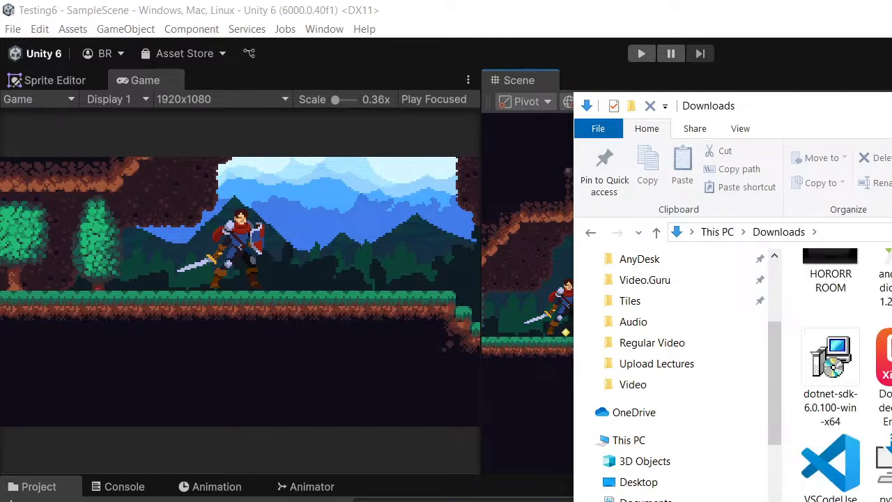
scroll(836, 370, "up", 6)
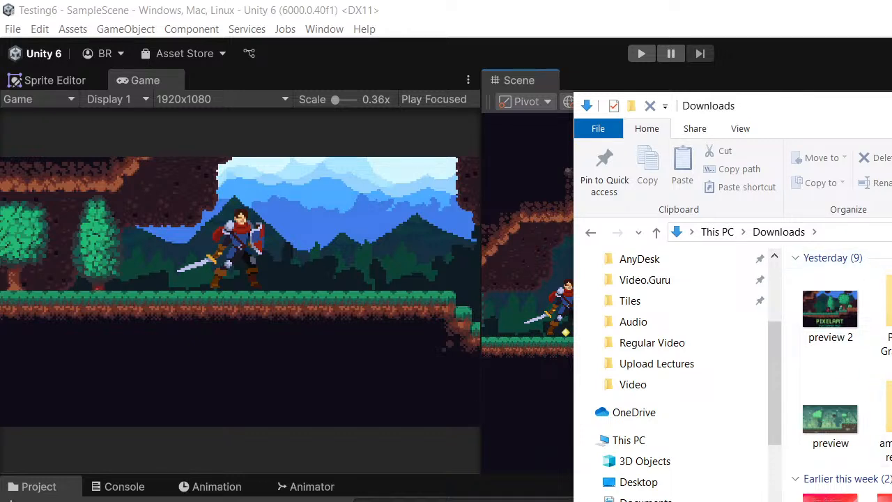
- Browse to the 2dAssets folder on Local Disk (E:) and open the nested Animated Chests folder inside Animated Chests (2)
scroll(656, 353, "down", 3)
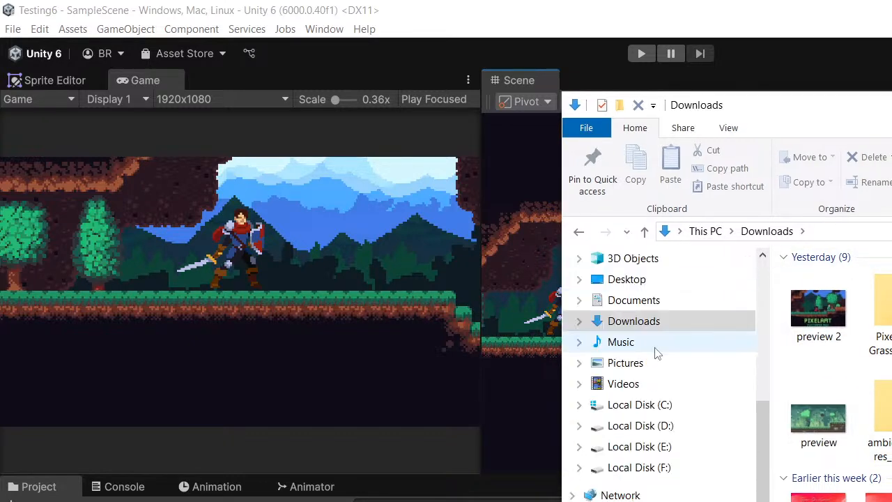
left_click(639, 446)
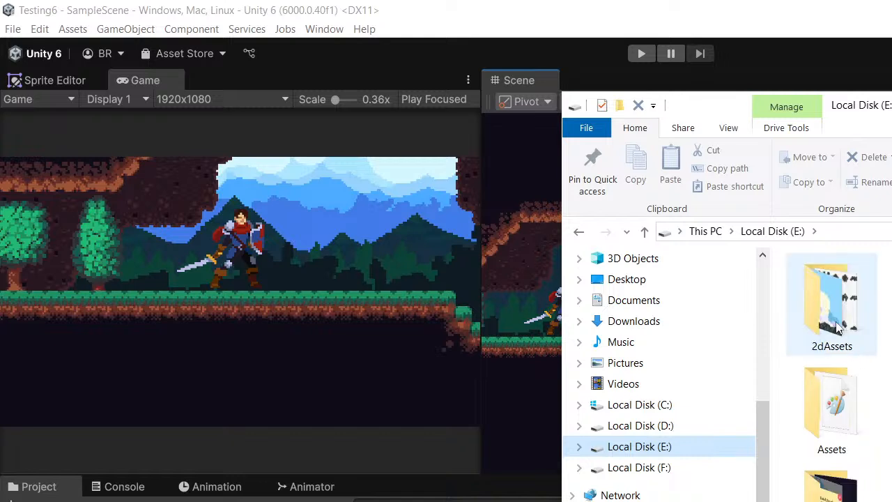
double_click(839, 328)
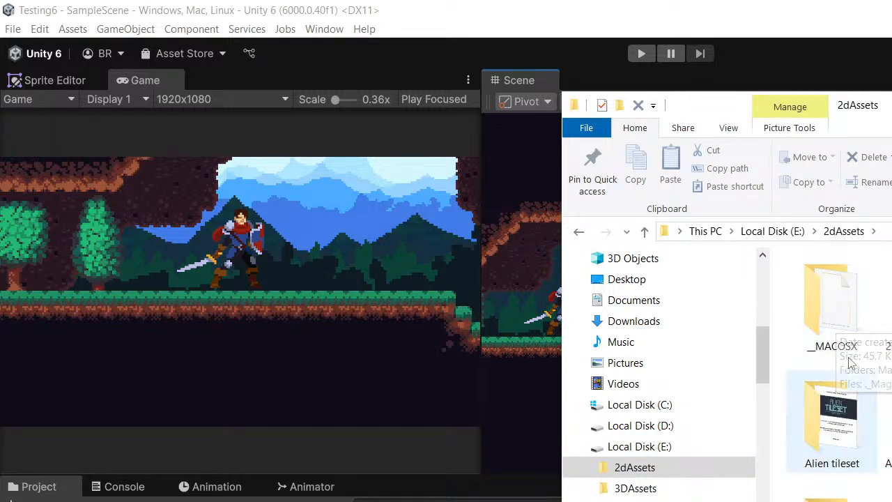
left_click_drag(890, 105, 865, 106)
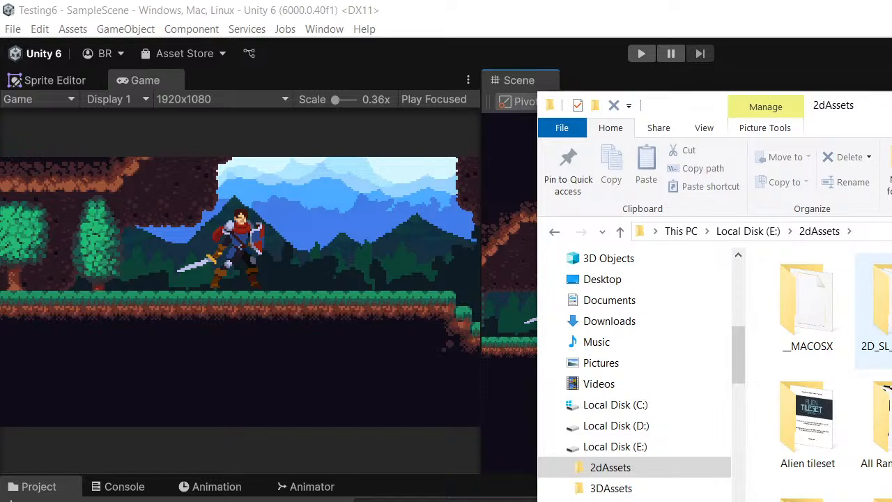
scroll(887, 338, "down", 1)
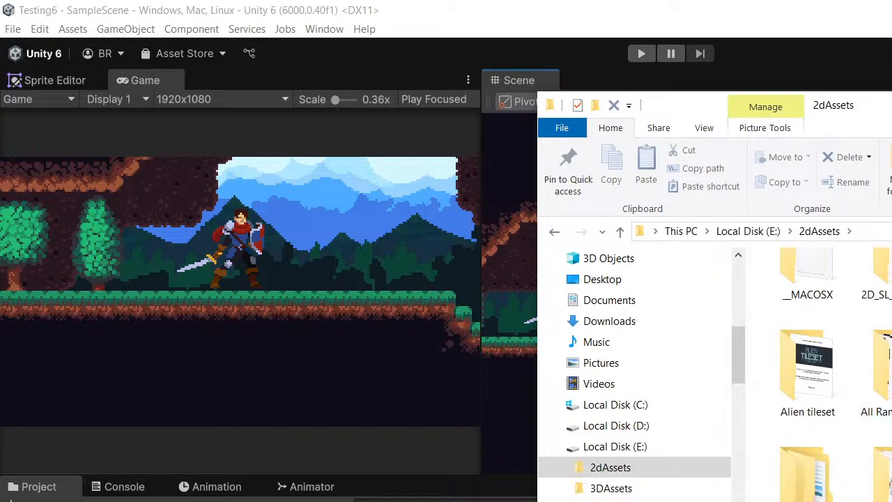
scroll(882, 377, "up", 1)
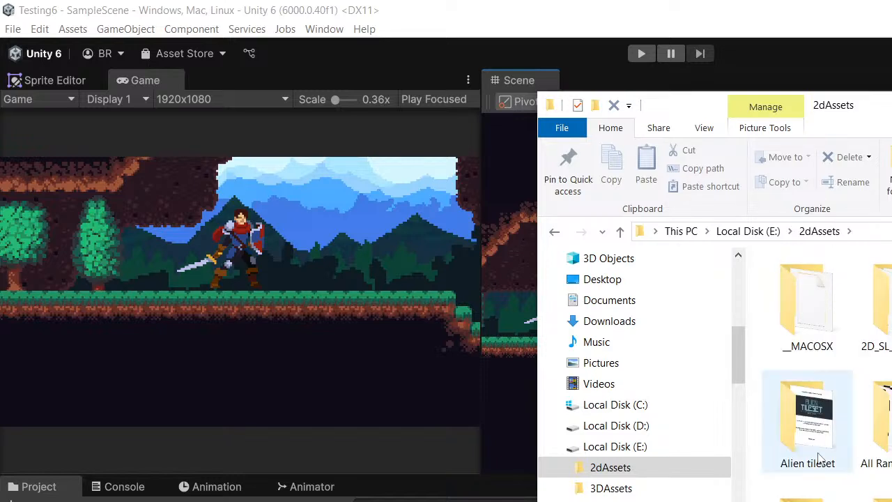
scroll(808, 418, "down", 1)
scroll(836, 369, "down", 2)
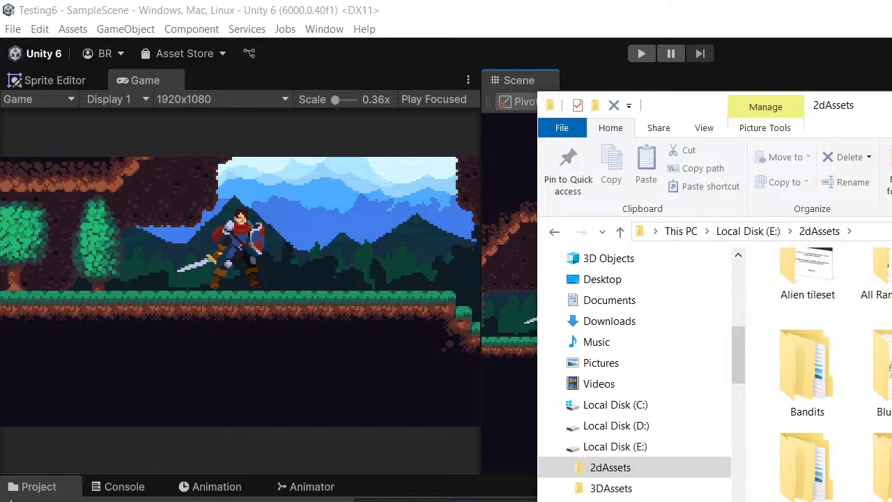
scroll(809, 377, "up", 1)
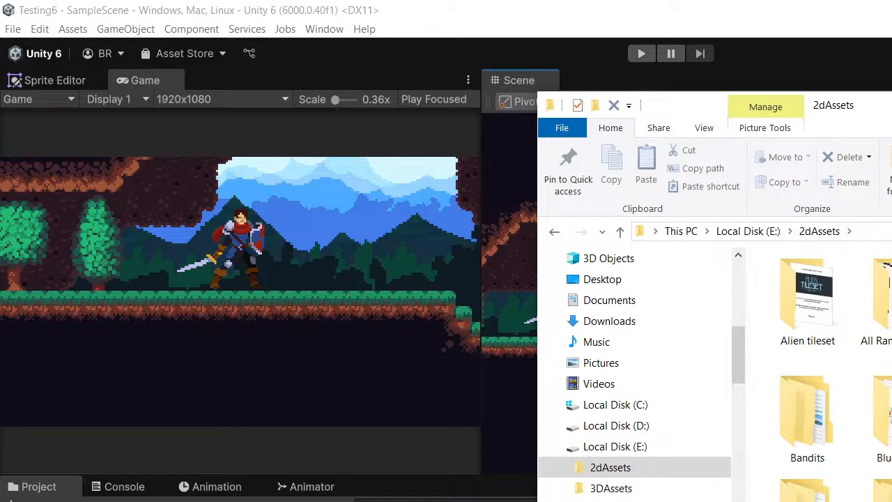
double_click(891, 300)
double_click(850, 290)
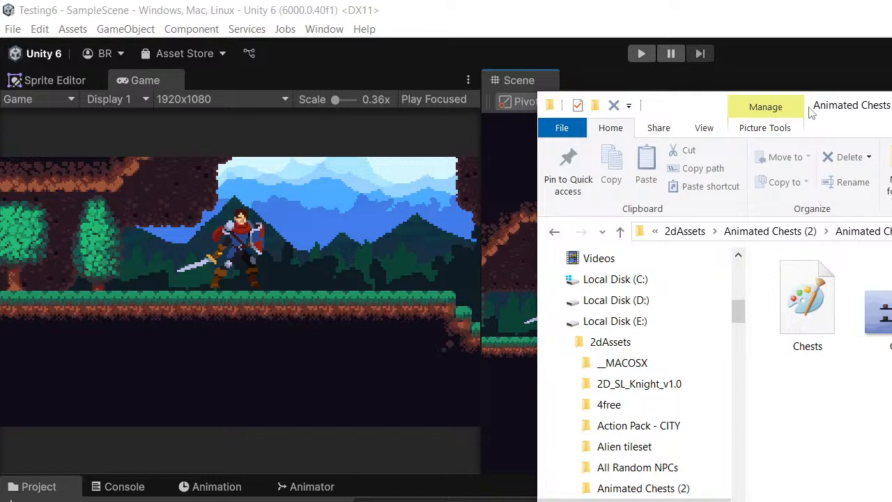
left_click_drag(812, 113, 835, 117)
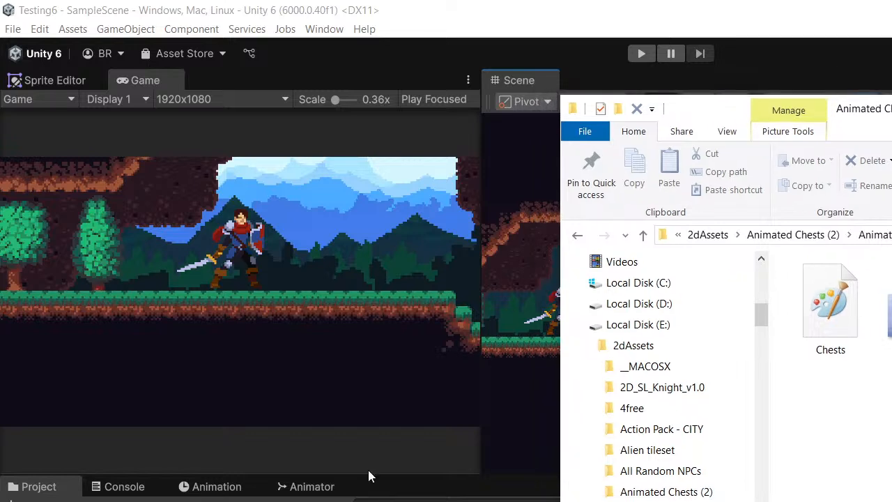
- Switch back to Unity and examine the ground, pit and decorations around the knight in the Scene view
left_click(41, 496)
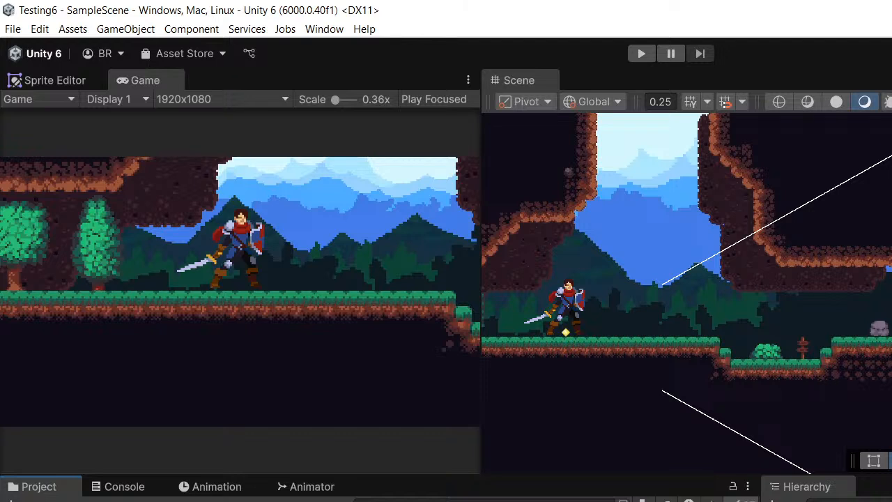
middle_click_drag(824, 277, 794, 261)
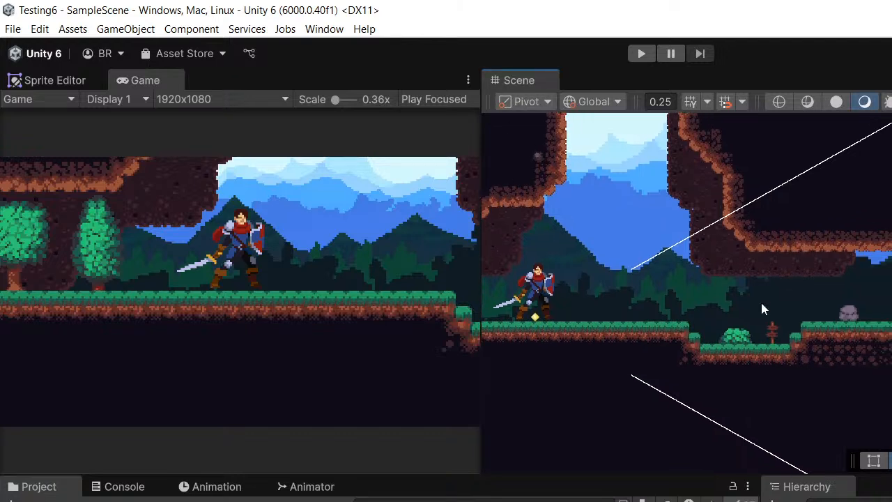
scroll(761, 302, "up", 2)
middle_click_drag(736, 310, 751, 302)
scroll(733, 302, "up", 1)
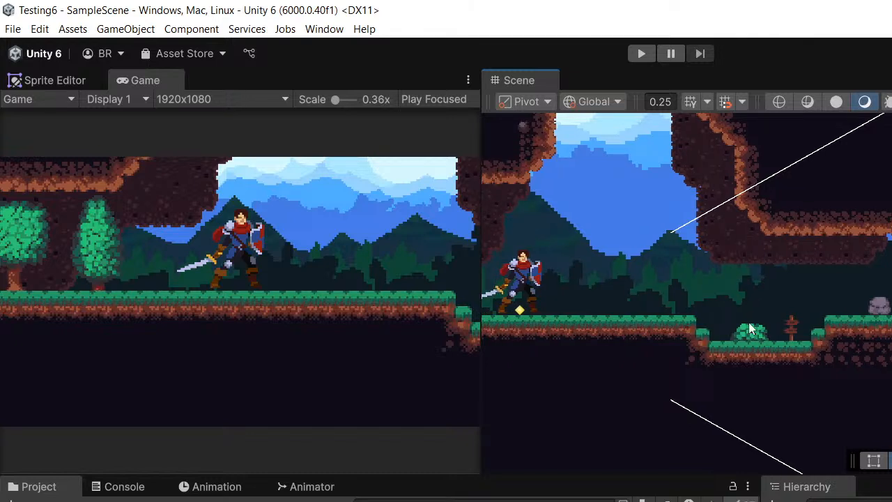
scroll(759, 317, "up", 1)
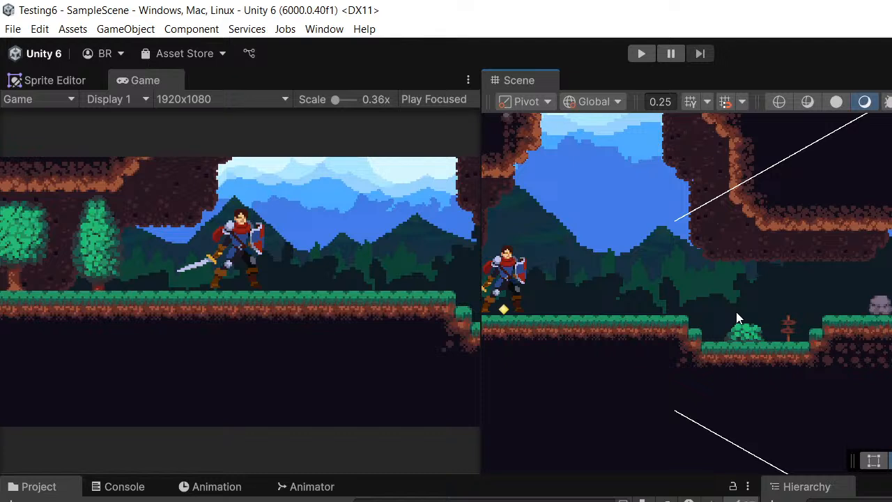
middle_click_drag(722, 310, 719, 302)
scroll(703, 313, "up", 1)
middle_click_drag(676, 328, 721, 351)
middle_click_drag(660, 308, 721, 321)
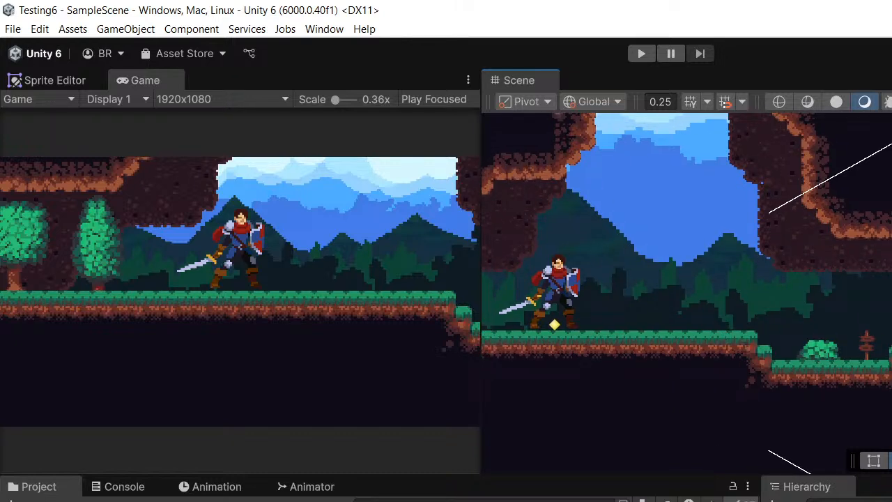
- Create a new folder in the Unity project's assets
key("alt+Tab")
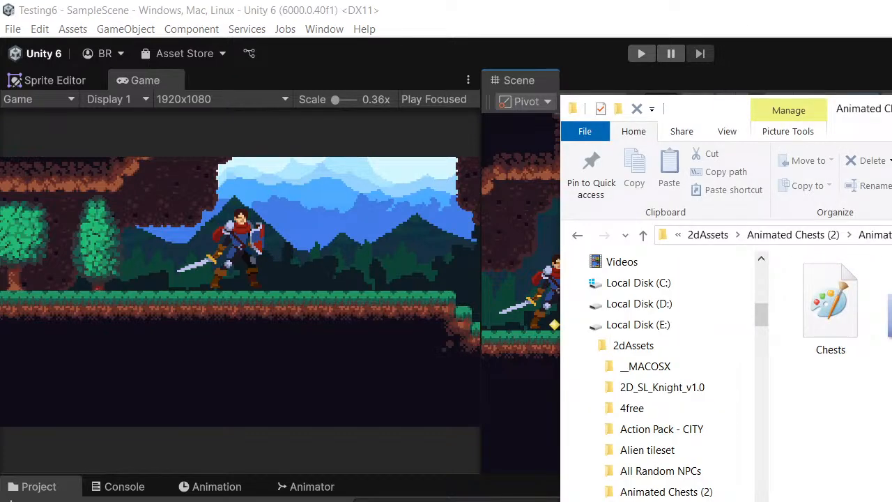
right_click(60, 501)
mouse_move(107, 175)
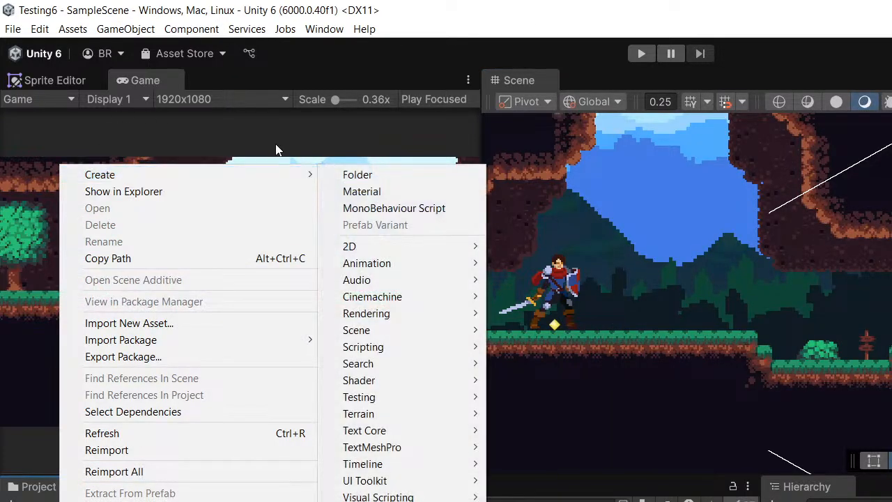
left_click(359, 177)
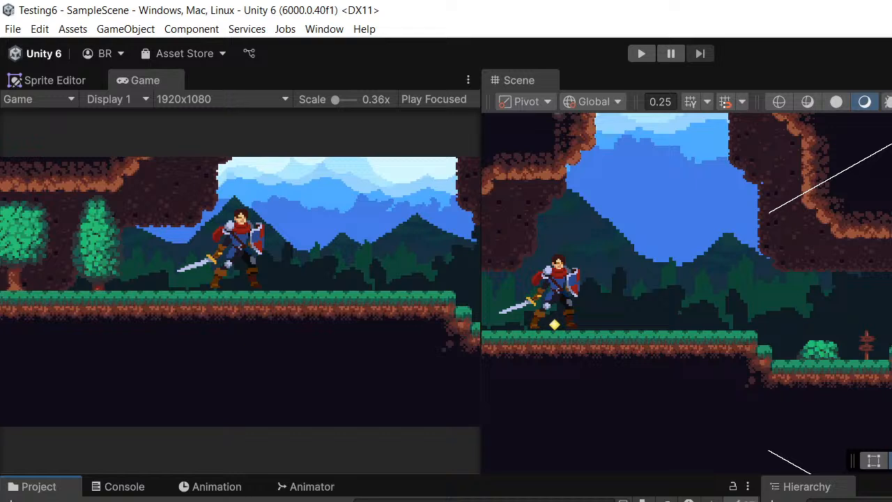
- Switch to File Explorer, select the chest sprite sheet next to the Chests file, and return to Unity
key("alt+Tab")
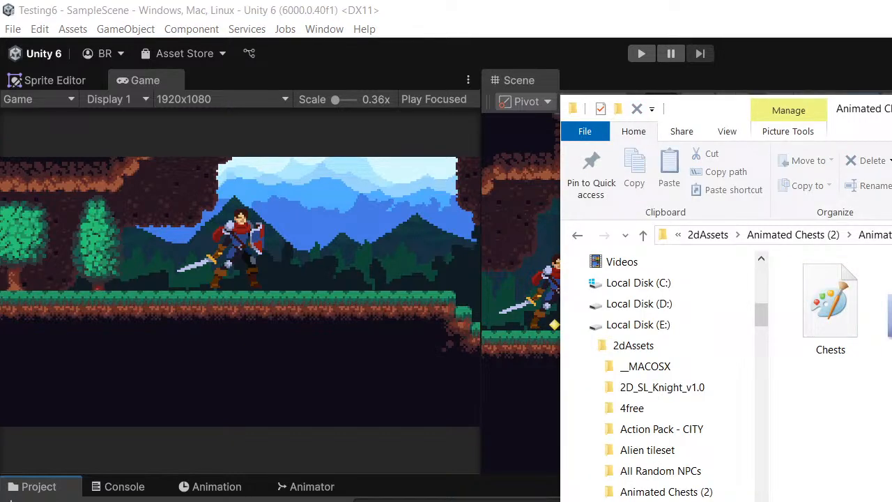
left_click(890, 315)
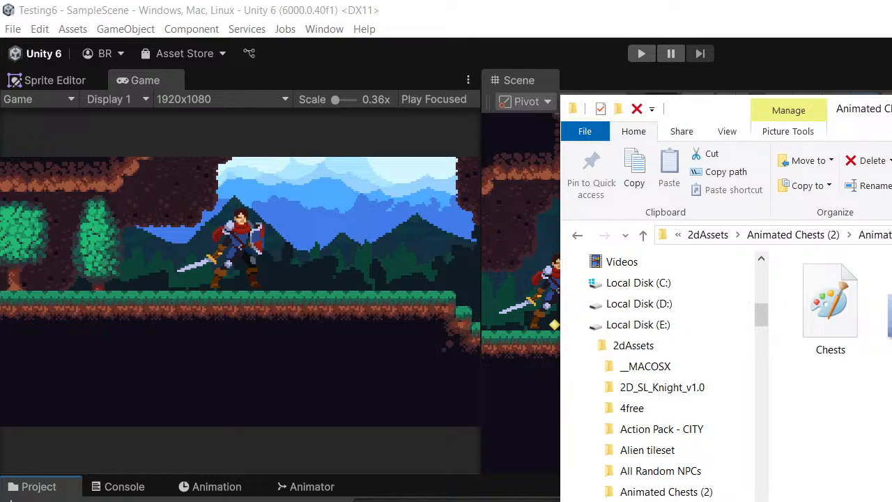
key("alt+Tab")
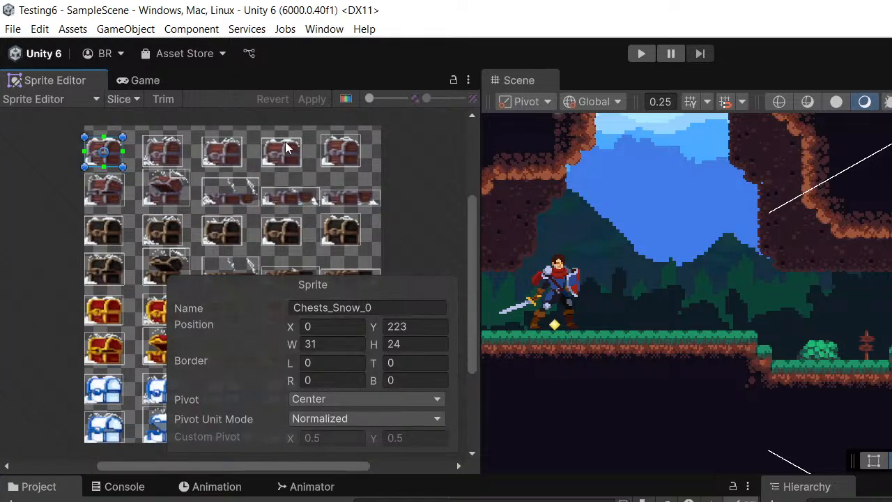
- Examine the sliced chest sprites of the Chests_Snow sheet in the Sprite Editor and open the slicing options
middle_click_drag(313, 184, 275, 184)
middle_click_drag(129, 174, 179, 164)
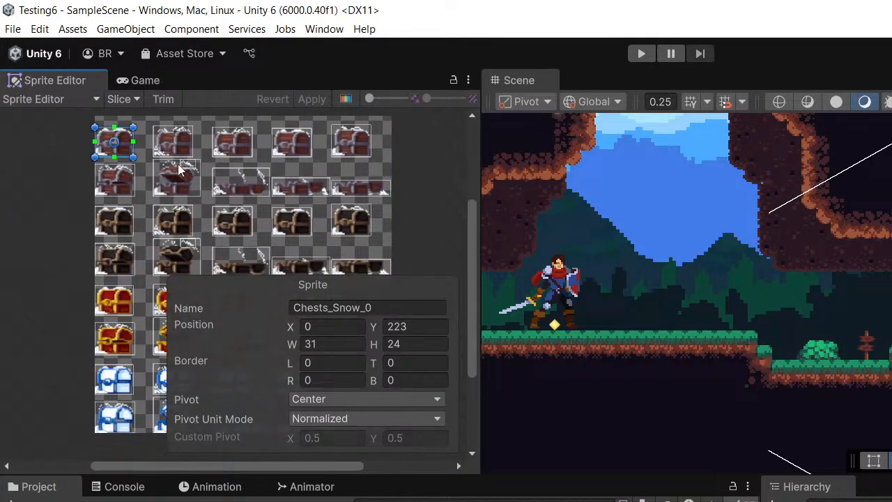
left_click(21, 167)
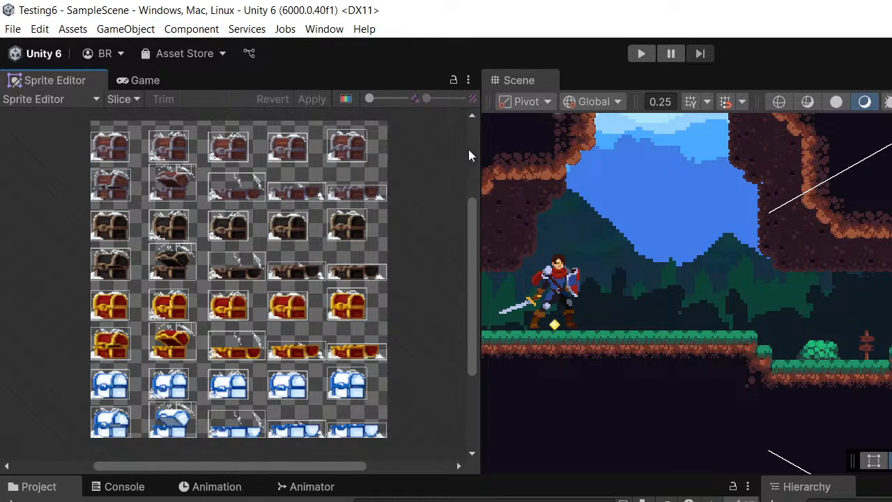
middle_click_drag(295, 265, 319, 267)
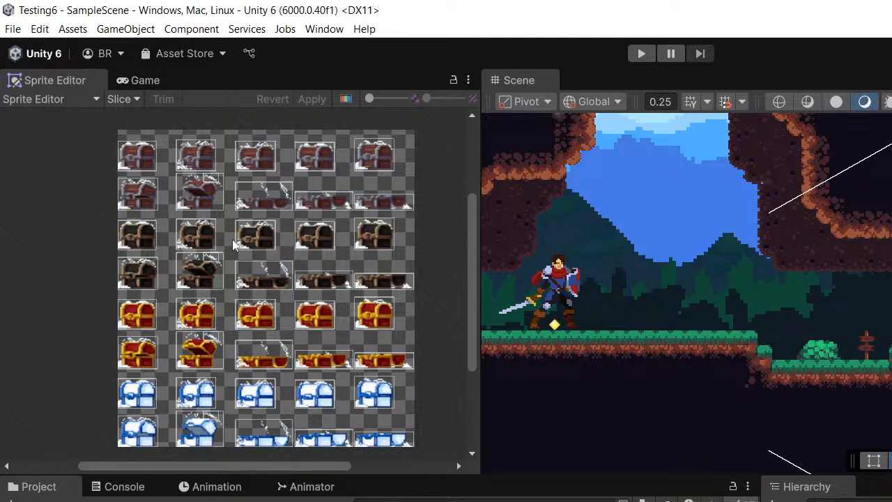
middle_click_drag(368, 228, 347, 218)
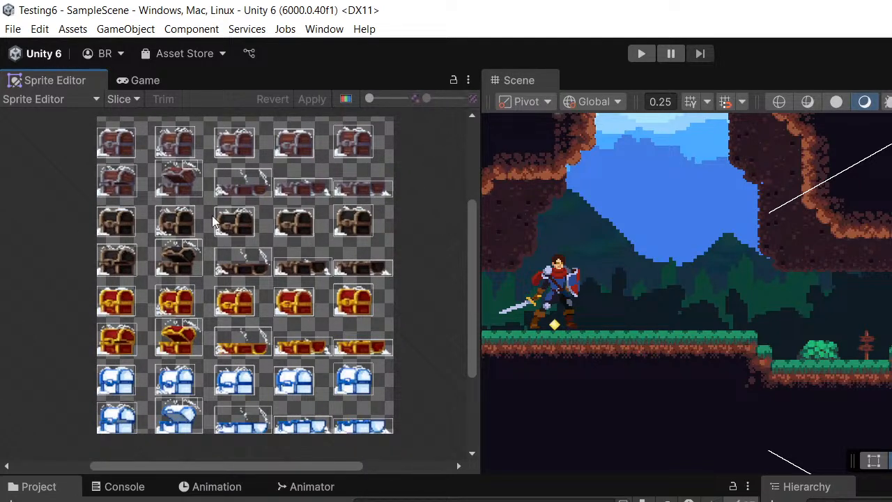
middle_click_drag(213, 221, 258, 258)
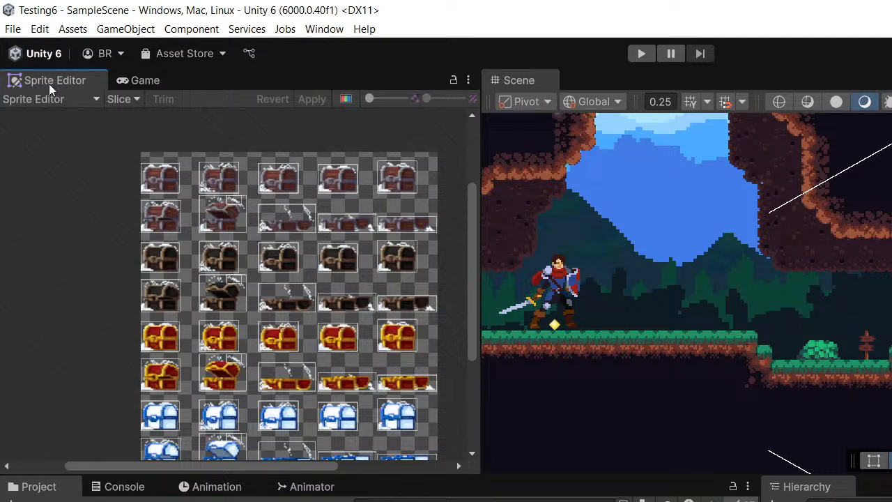
left_click(122, 100)
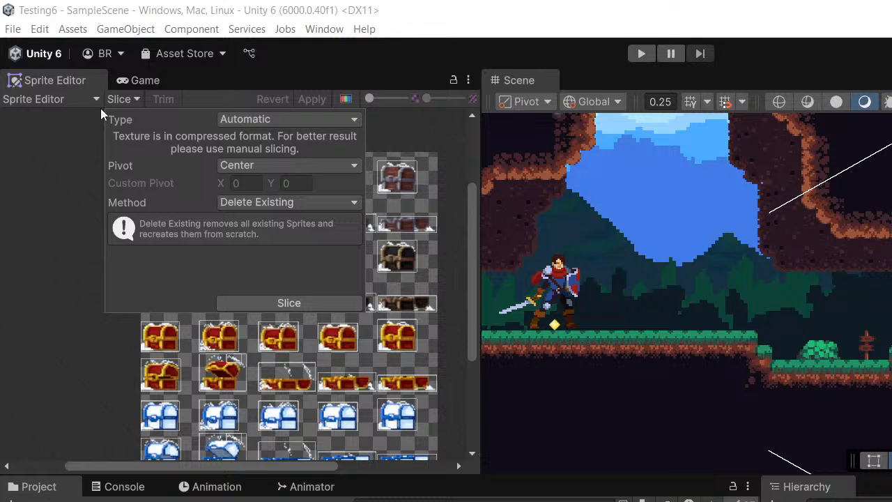
- Set the slicing type to Grid By Cell Count and count the columns and rows of chests on the Chests_Snow sheet
left_click(289, 119)
left_click(269, 171)
left_click(5, 226)
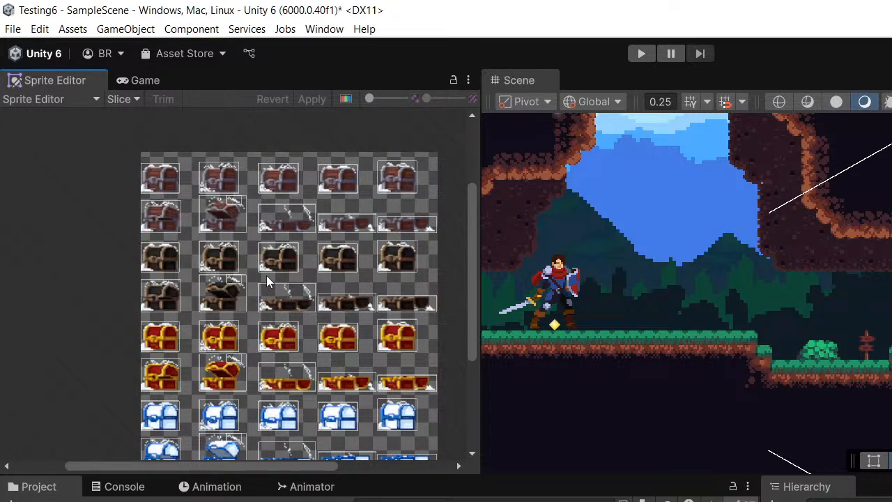
middle_click_drag(267, 281, 382, 191)
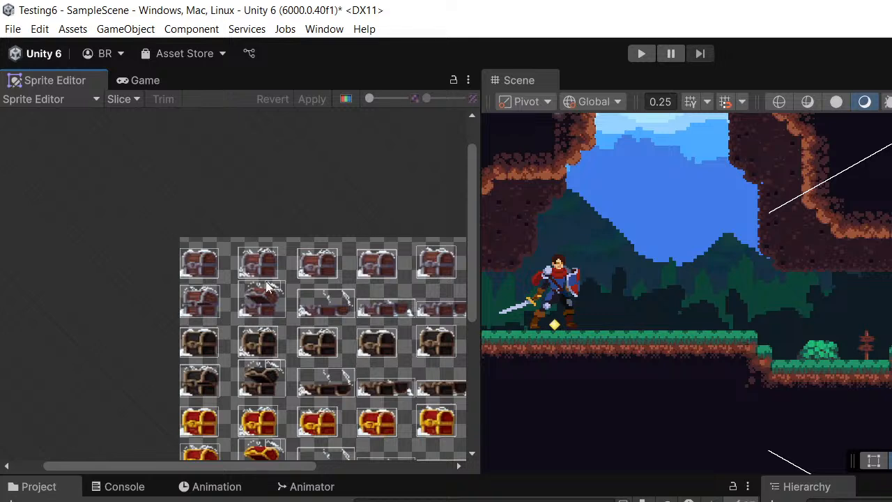
middle_click_drag(325, 264, 224, 265)
middle_click_drag(343, 259, 408, 132)
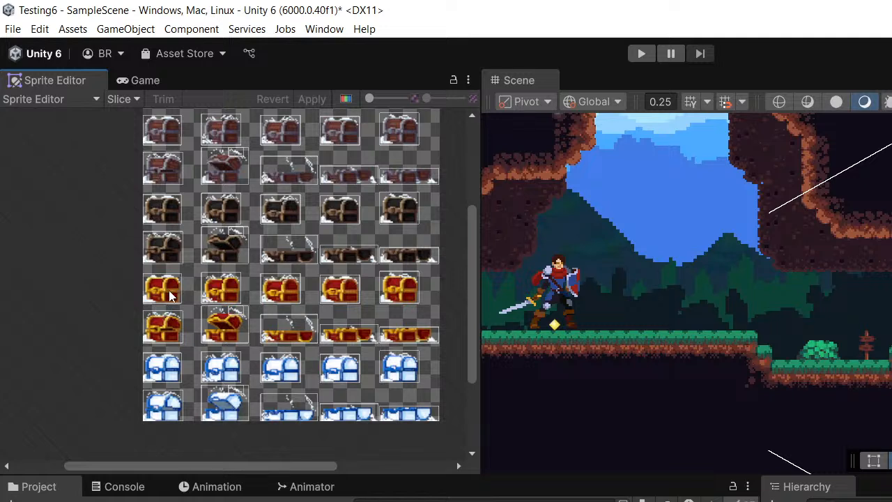
middle_click_drag(168, 307, 171, 334)
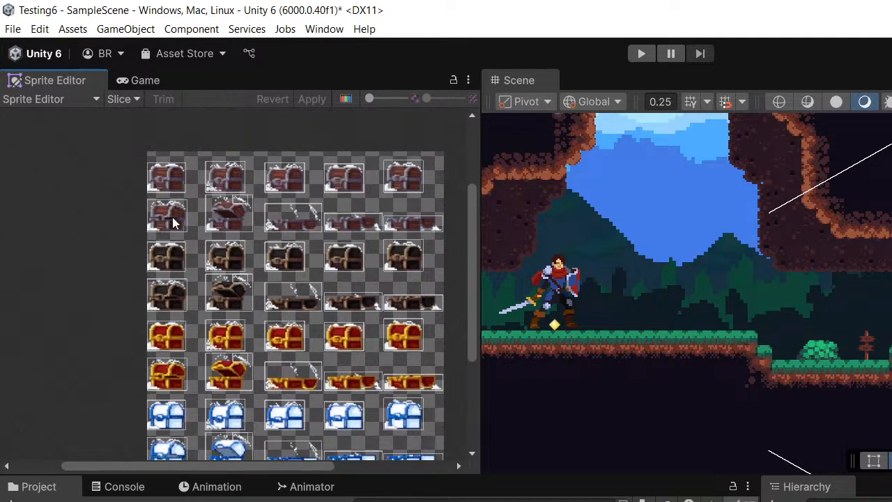
- Slice the Chests_Snow sheet into a grid of 5 columns and 8 rows and apply the result
left_click(123, 99)
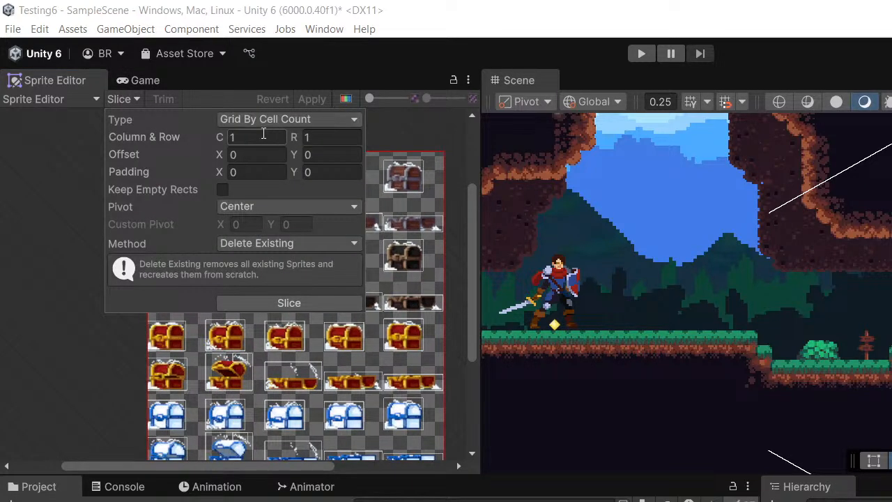
left_click(265, 136)
type("5")
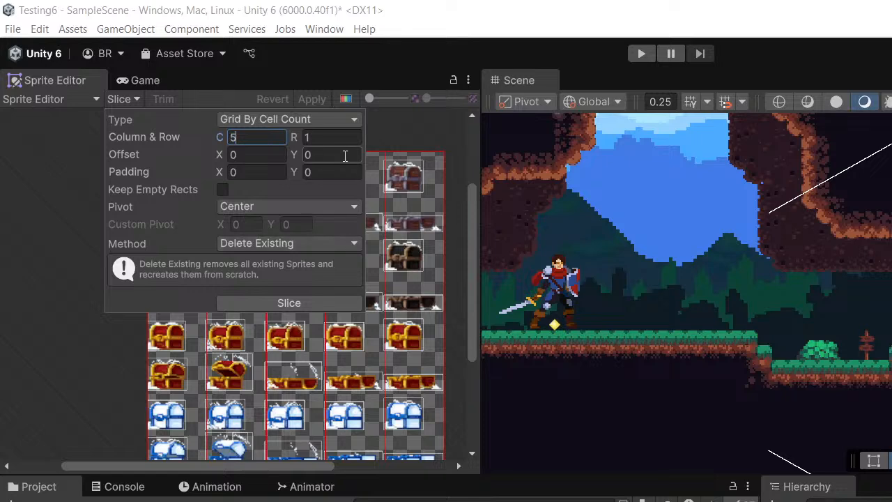
key("Tab")
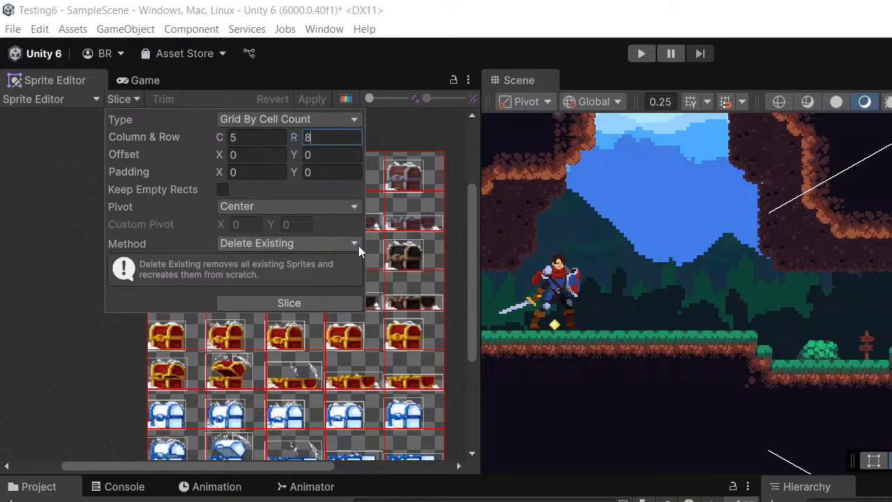
type("8")
left_click(290, 304)
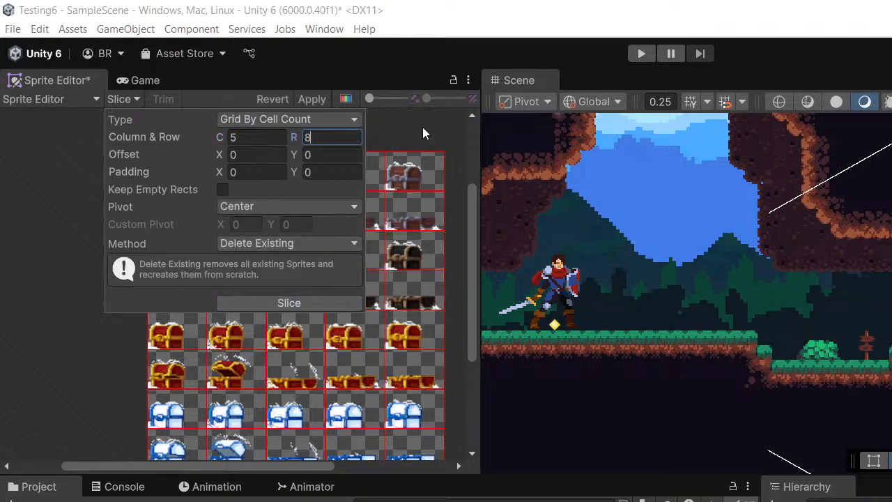
left_click(311, 99)
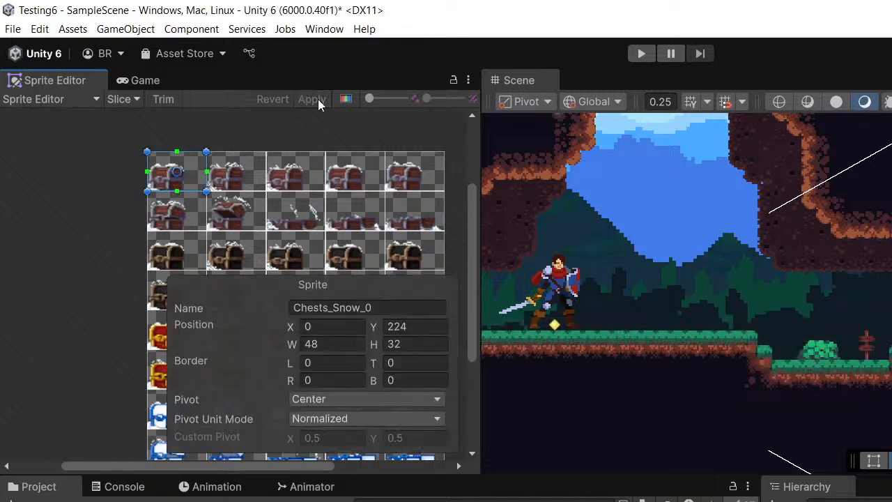
- Examine the new cells around the chest sprites in the Sprite Editor and switch back to the Game view
scroll(175, 177, "up", 3)
scroll(244, 181, "up", 3)
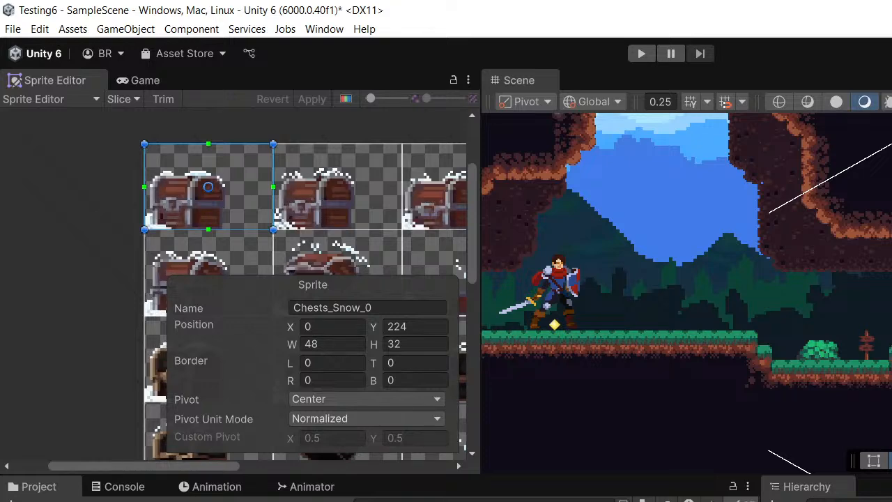
scroll(149, 279, "down", 3)
middle_click_drag(149, 278, 113, 274)
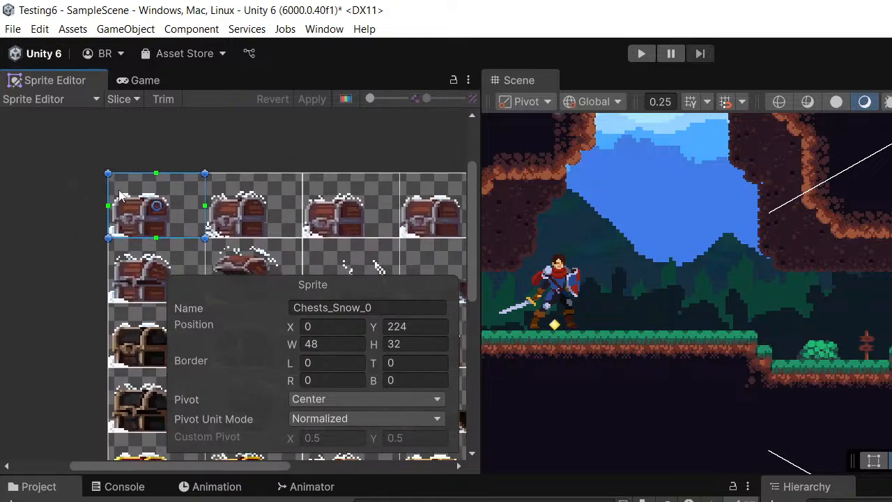
left_click(144, 82)
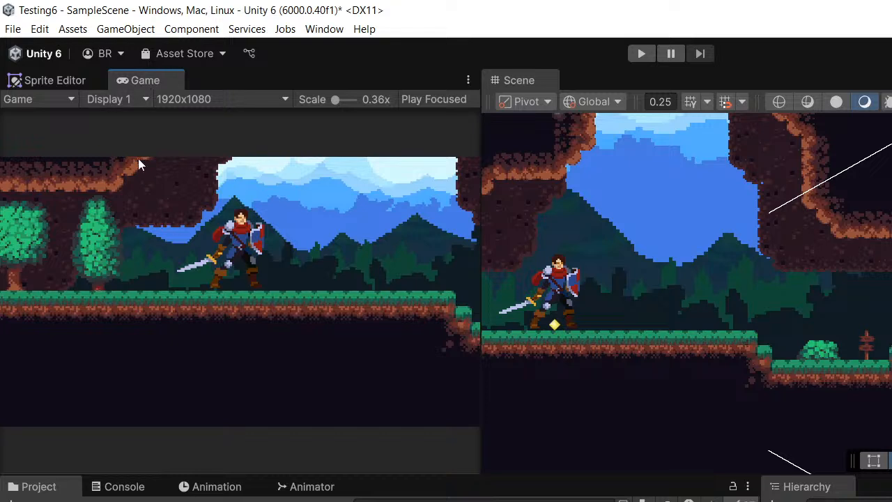
- Place the closed red-and-gold chest sprite in the Scene between the knight and the ledge
middle_click_drag(891, 343, 859, 385)
middle_click_drag(805, 348, 803, 306)
middle_click_drag(696, 319, 717, 320)
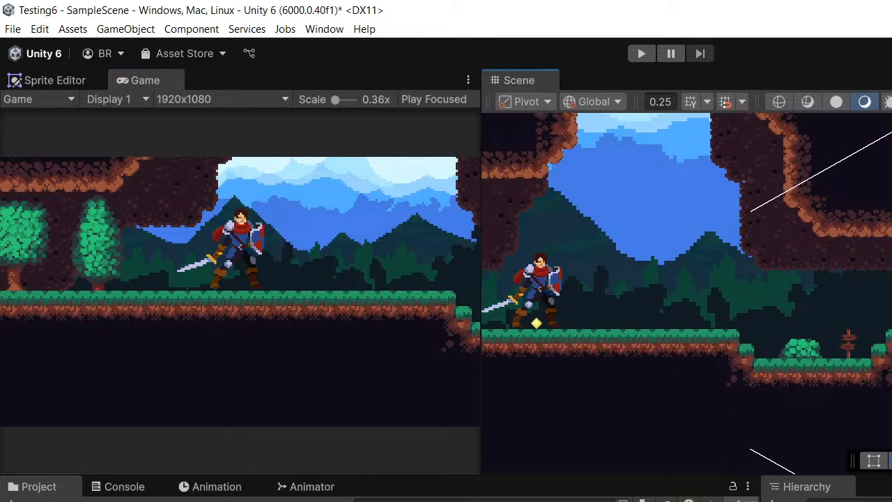
left_click(39, 486)
middle_click_drag(686, 336, 702, 250)
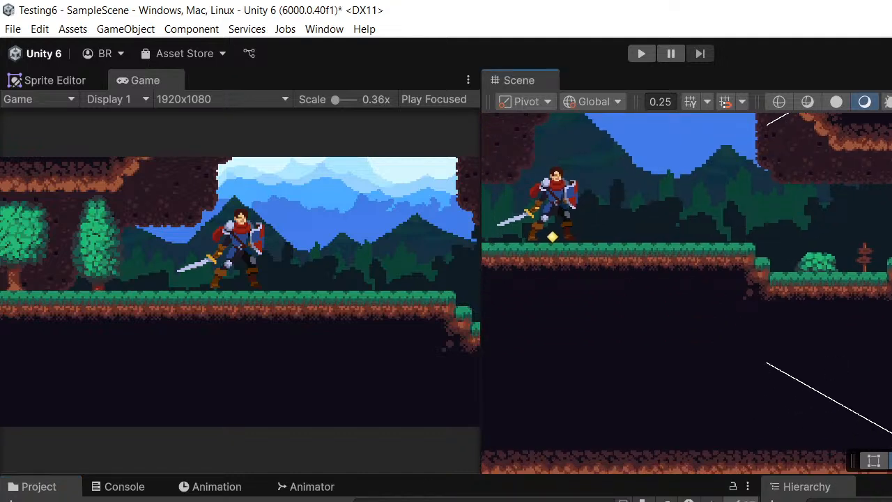
left_click(39, 486)
left_click_drag(681, 500, 707, 216)
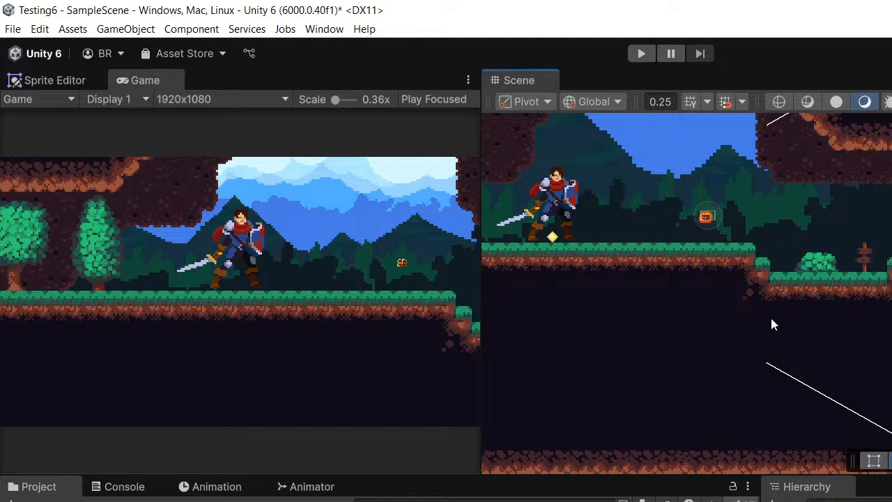
- Enlarge the chest sprite to about the knight's waist height and stand it on the grass before the ledge
middle_click_drag(772, 317, 801, 343)
scroll(801, 324, "up", 2)
middle_click_drag(774, 248, 803, 298)
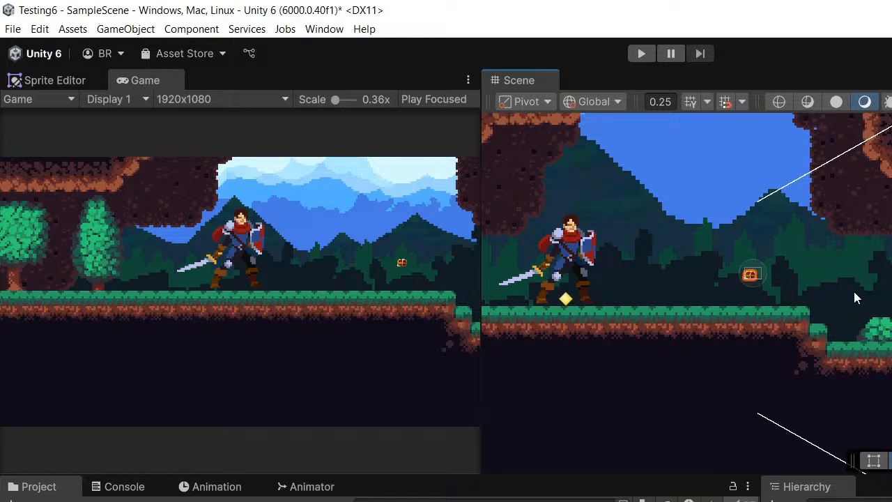
middle_click_drag(854, 291, 822, 306)
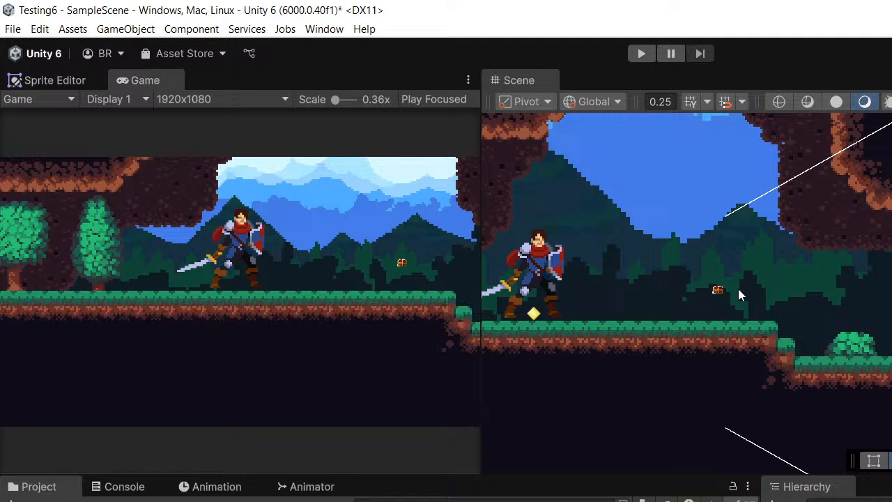
scroll(881, 237, "down", 1)
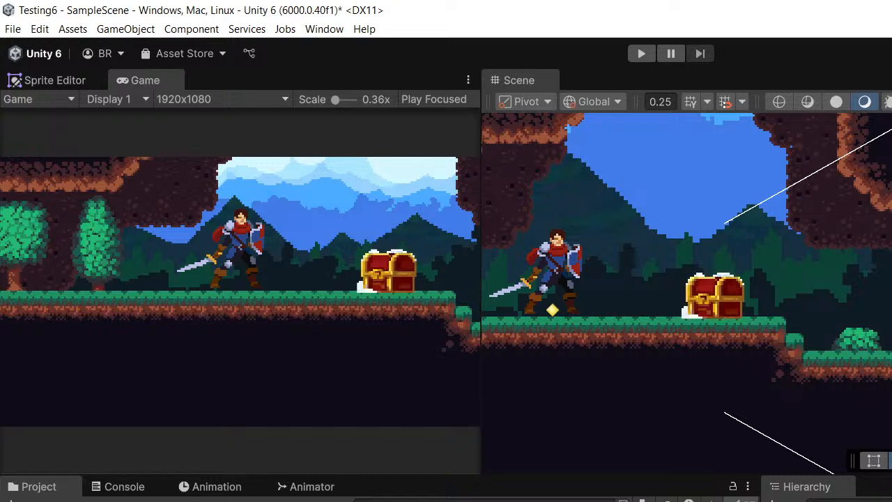
middle_click_drag(626, 321, 642, 337)
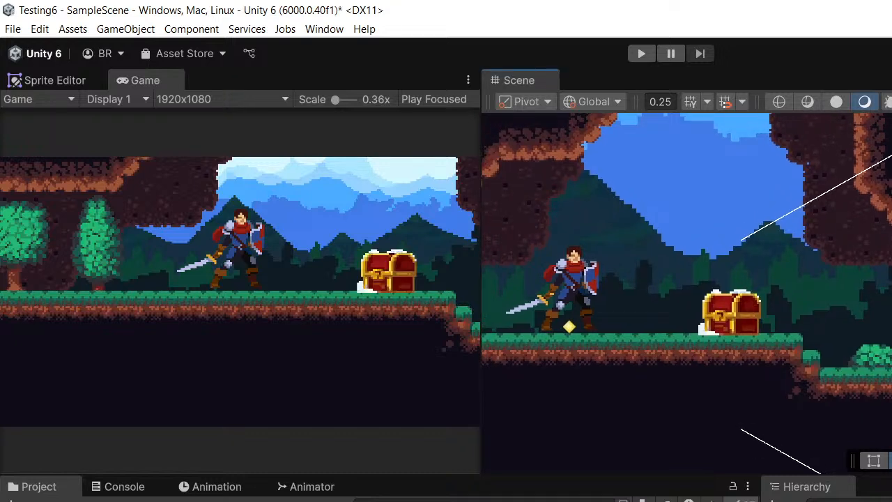
- Select the chest and raise it slightly with the Move tool to align its base with the grass
scroll(732, 300, "up", 5)
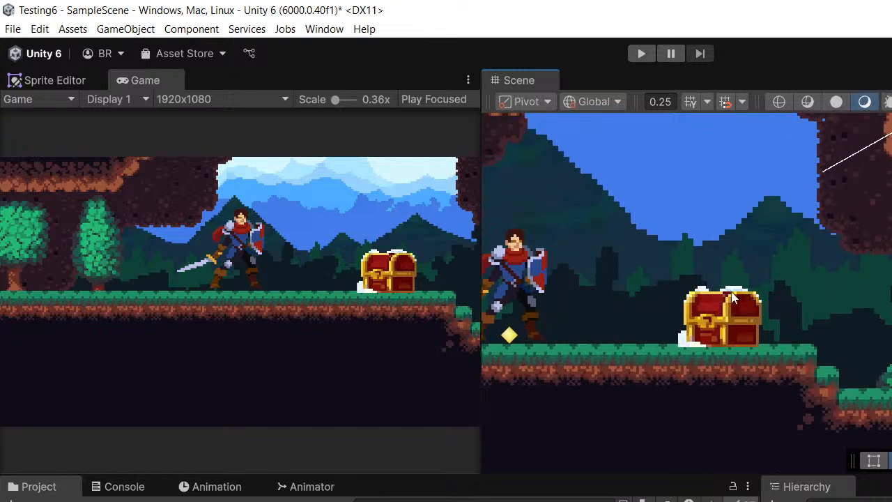
middle_click_drag(732, 299, 771, 312)
left_click(814, 314)
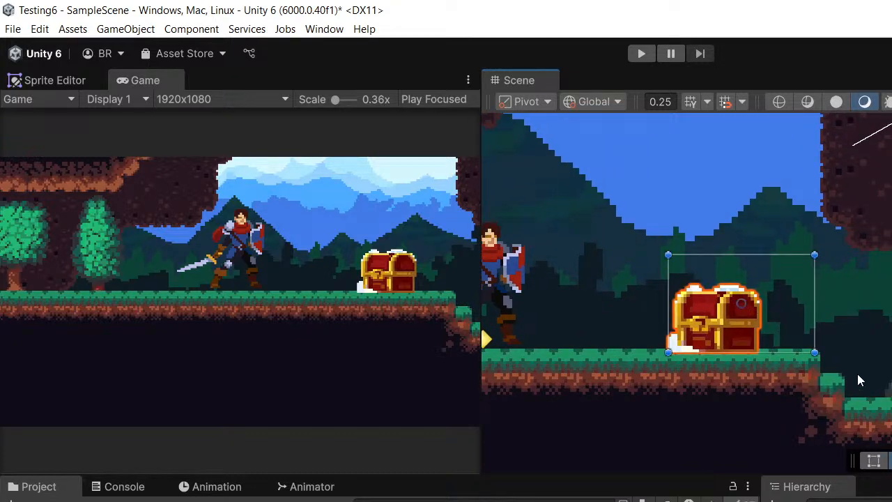
middle_click_drag(859, 380, 874, 383)
middle_click_drag(750, 344, 757, 359)
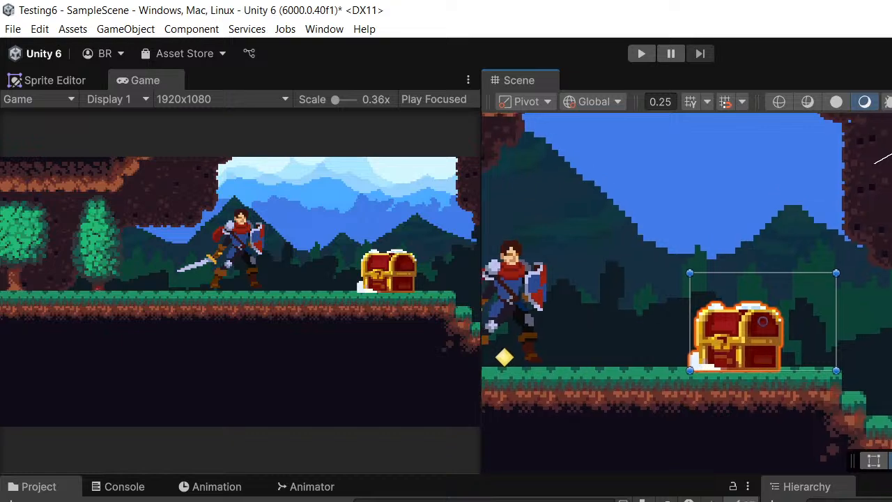
key("w")
middle_click_drag(686, 323, 718, 337)
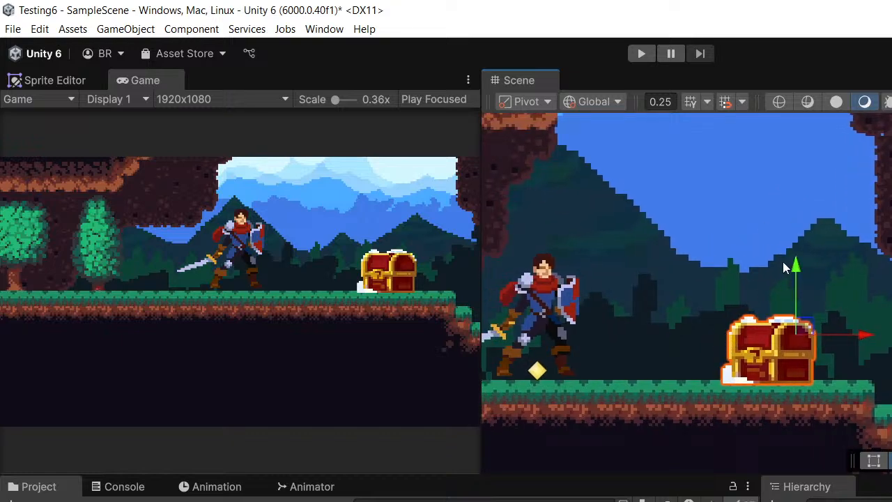
left_click(860, 330)
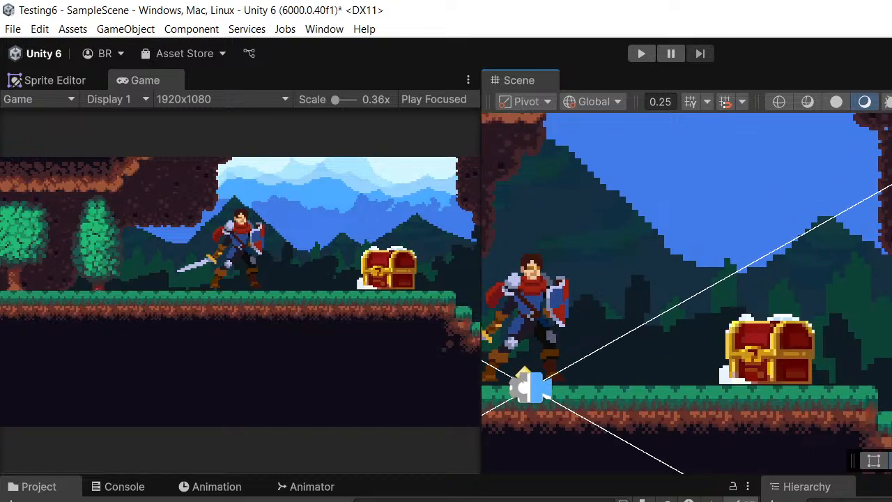
- Shift the chest slightly along the grass, away from the knight and towards the ledge
scroll(860, 329, "down", 1)
middle_click_drag(860, 330, 780, 306)
left_click(711, 323)
middle_click_drag(722, 280, 744, 283)
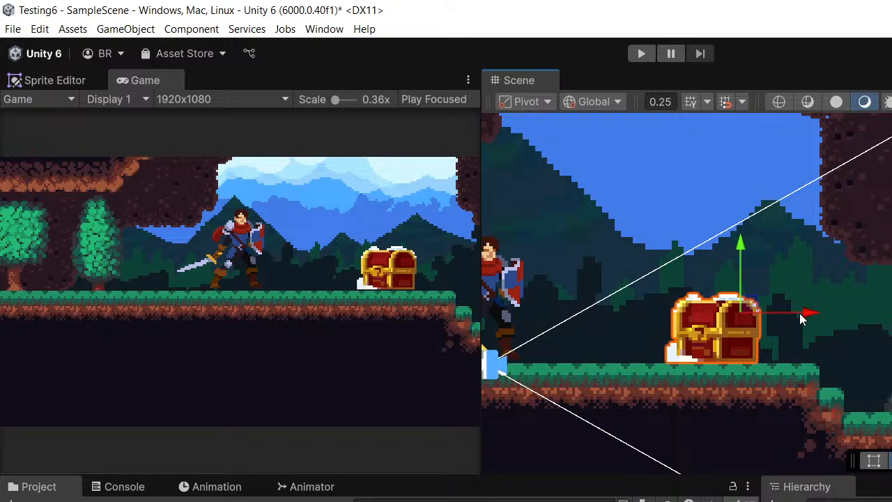
left_click_drag(802, 316, 819, 320)
middle_click_drag(865, 323, 823, 318)
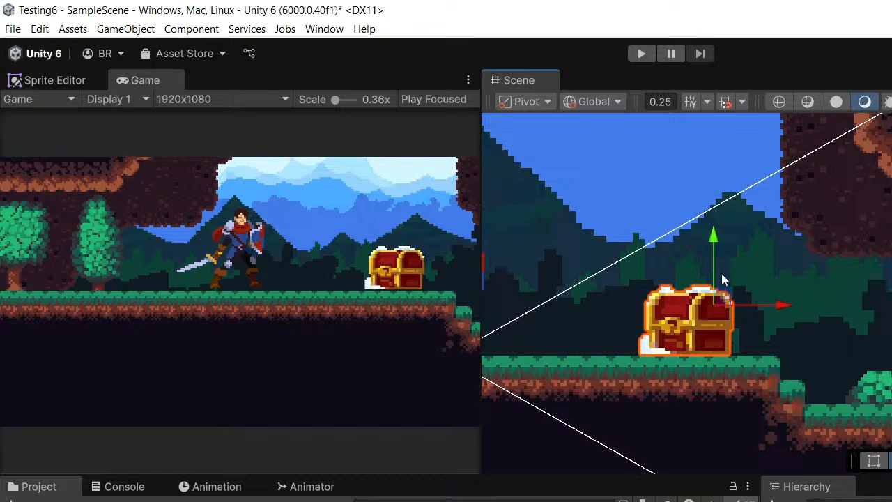
- Examine the chest's placement on the grass from closer up and farther away in the Scene view
scroll(722, 274, "down", 2)
middle_click_drag(747, 291, 726, 277)
scroll(694, 300, "up", 3)
scroll(757, 294, "up", 3)
scroll(791, 309, "up", 1)
middle_click_drag(792, 309, 735, 295)
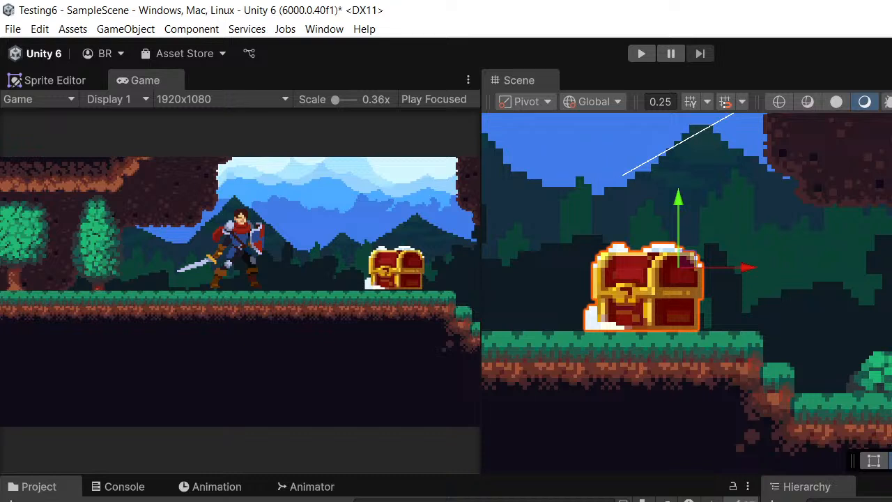
middle_click_drag(794, 272, 891, 288)
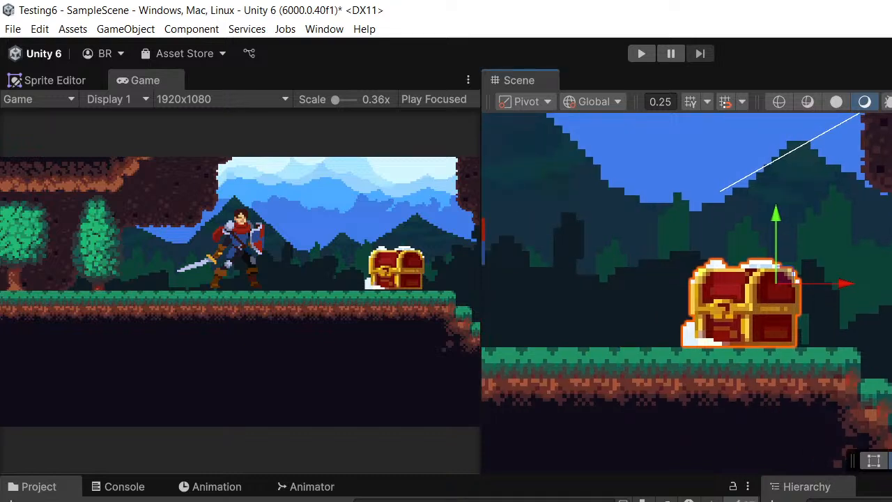
middle_click_drag(804, 374, 736, 368)
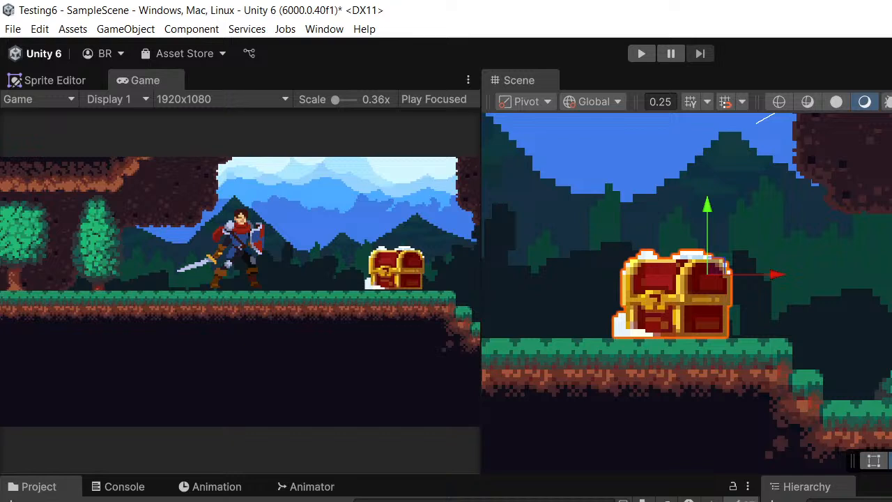
- Add a box-shaped 2D collider to the selected chest
middle_click_drag(746, 307, 719, 300)
mouse_move(851, 297)
middle_mouse_down()
mouse_move(875, 313)
mouse_move(858, 291)
middle_mouse_up()
scroll(875, 312, "down", 4)
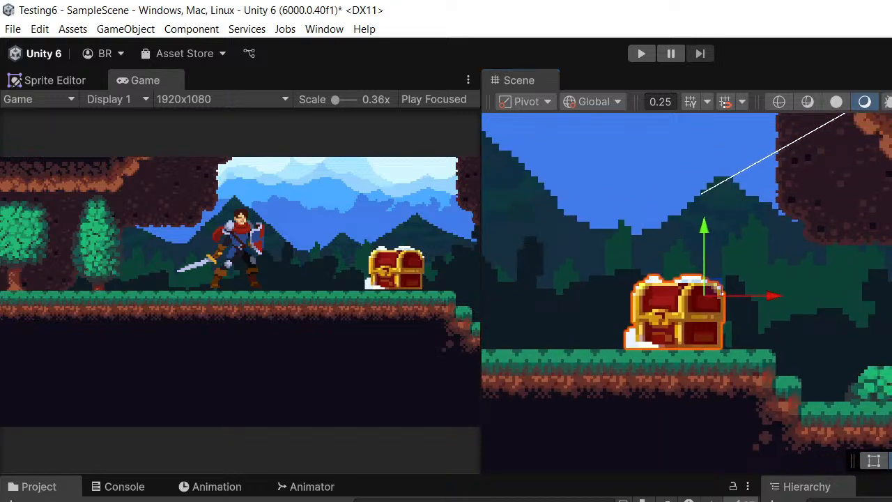
middle_click_drag(814, 270, 891, 278)
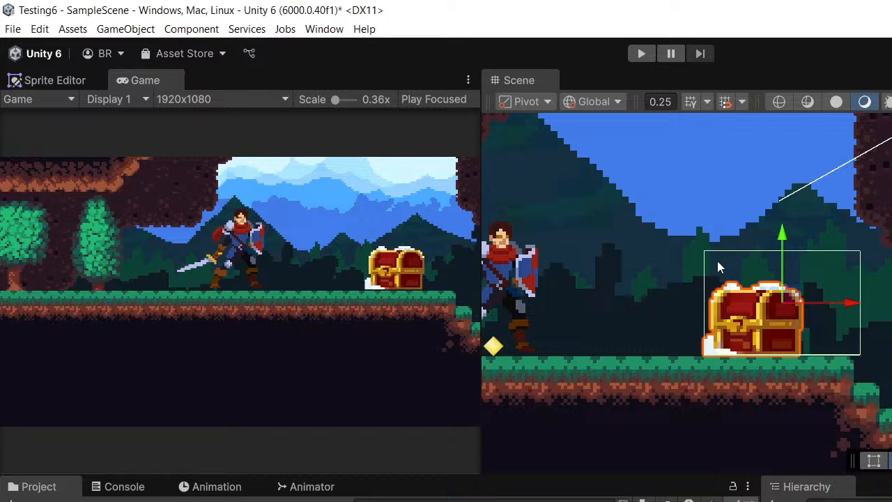
scroll(765, 251, "up", 1)
middle_click_drag(811, 224, 796, 198)
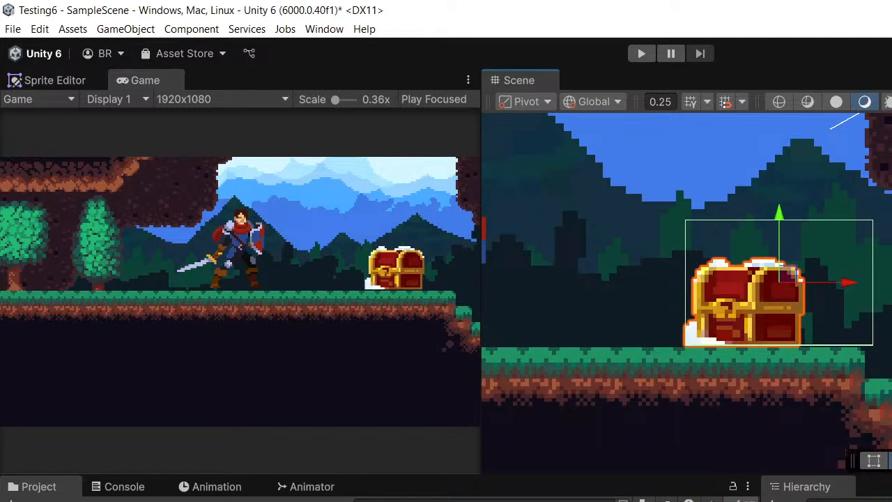
- Fit the chest's box collider closely to its body by pulling in both side edges and lowering the upper edge
key("t")
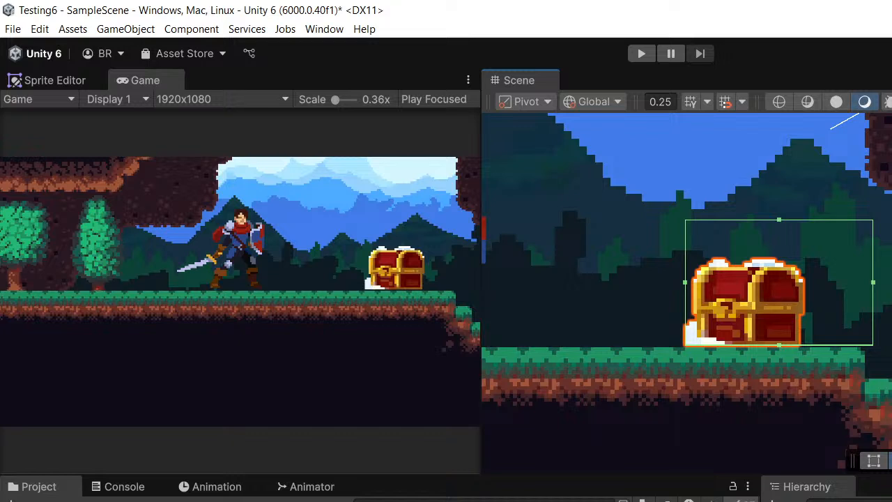
middle_click_drag(751, 280, 800, 267)
scroll(844, 283, "up", 3)
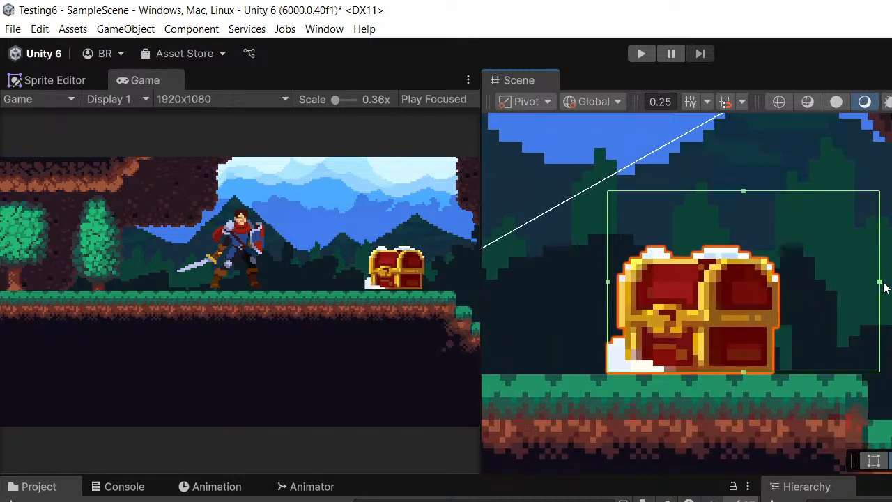
left_click_drag(880, 283, 777, 299)
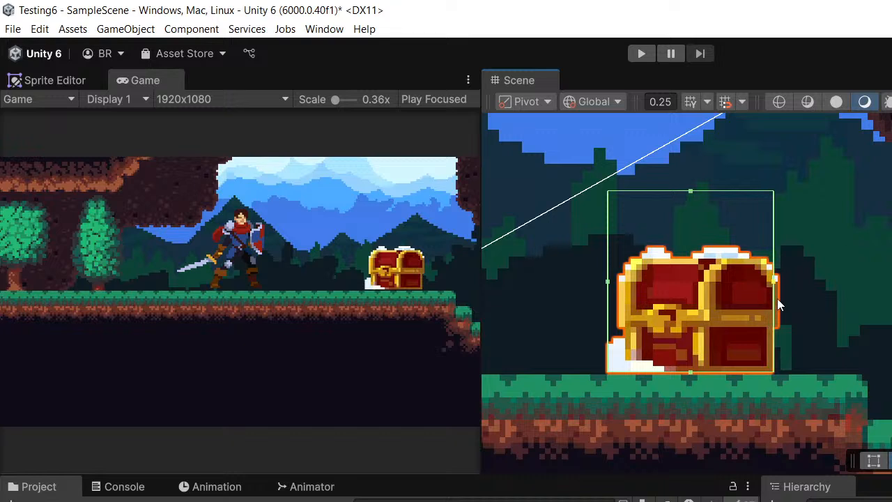
left_click_drag(608, 284, 619, 281)
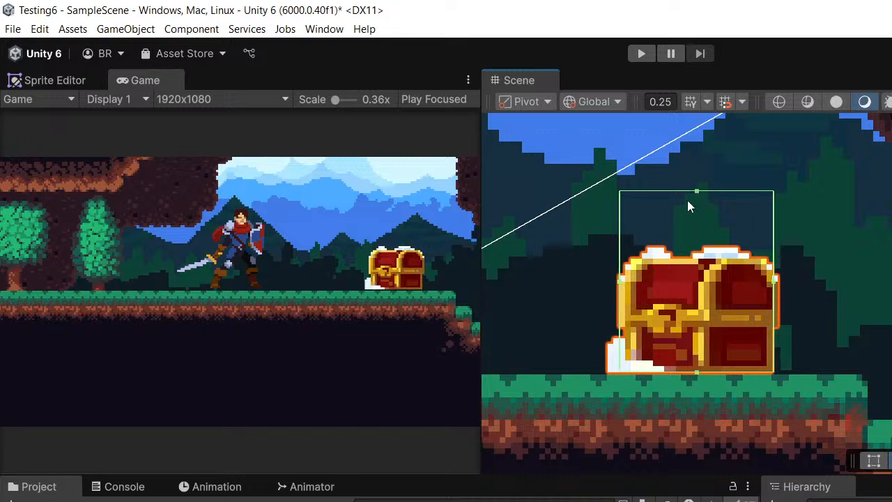
left_click_drag(697, 197, 697, 249)
scroll(795, 246, "down", 2)
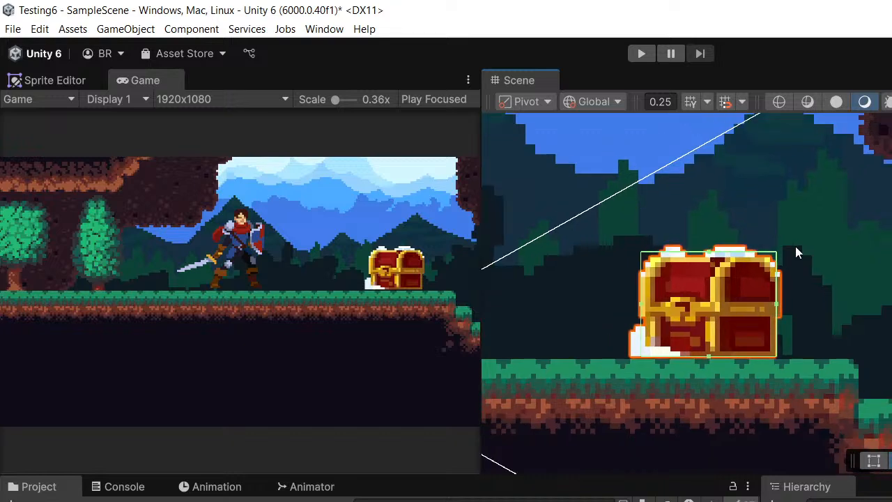
- Raise the chest vertically with the Move tool until it hangs high in the air above the grass
middle_click_drag(795, 246, 681, 260)
key("w")
scroll(624, 260, "down", 1)
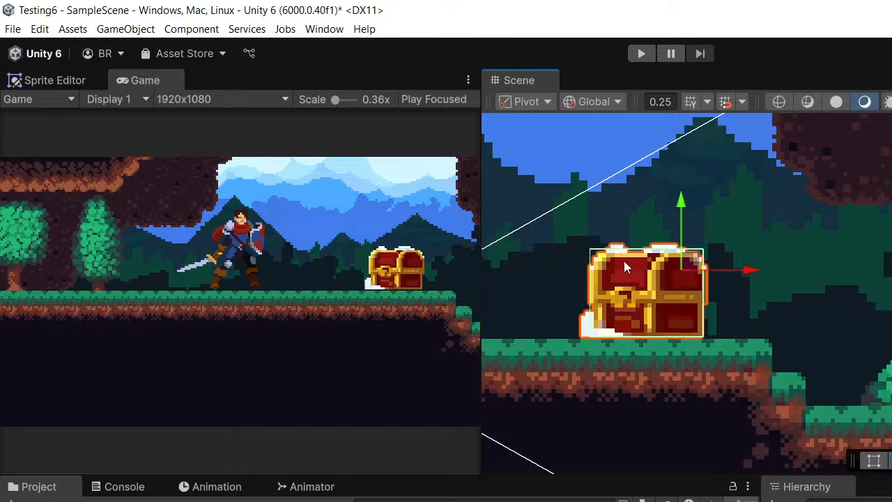
middle_click_drag(624, 260, 643, 327)
left_click_drag(701, 274, 701, 249)
middle_click_drag(701, 255, 826, 274)
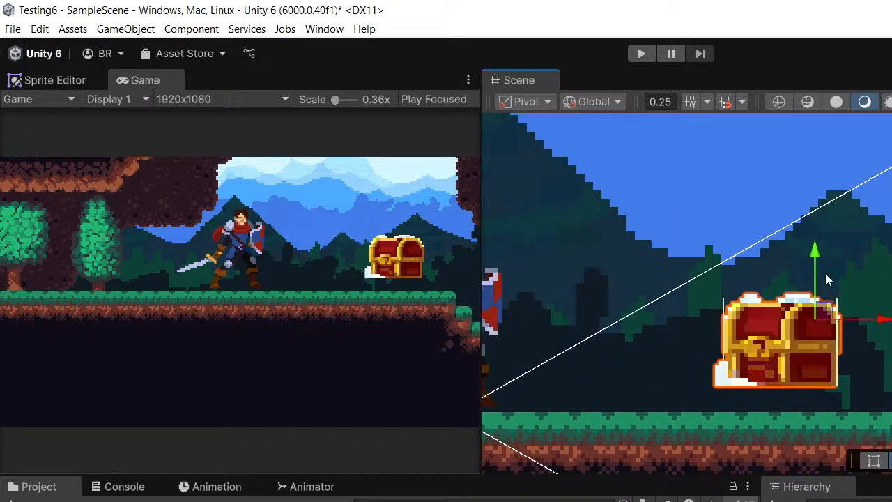
scroll(821, 252, "down", 2)
middle_click_drag(879, 239, 863, 300)
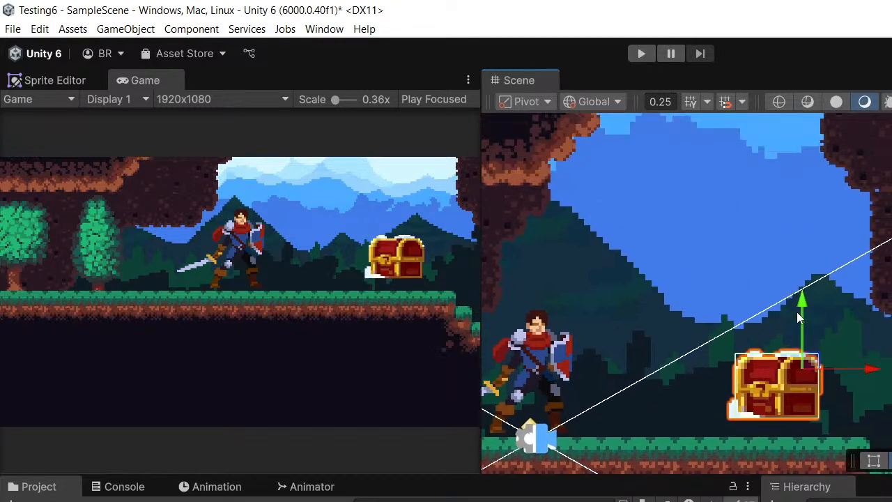
left_click_drag(801, 309, 803, 173)
scroll(803, 178, "down", 3)
scroll(816, 239, "down", 3)
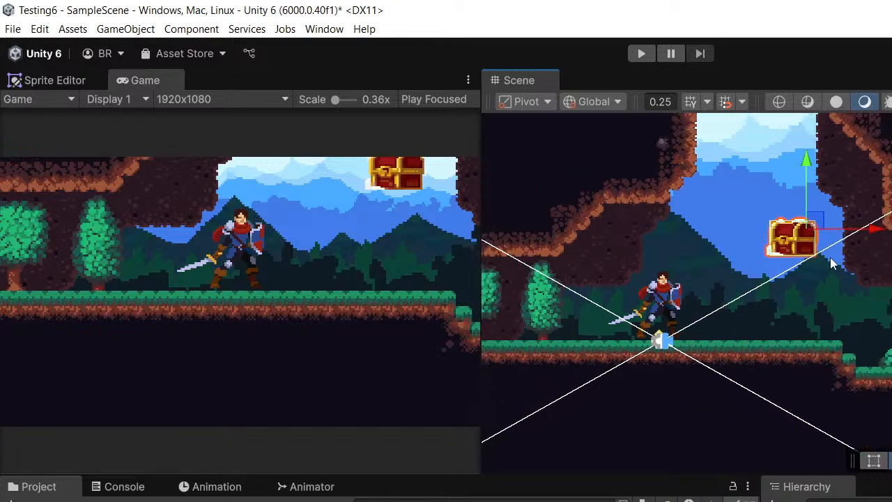
middle_click_drag(840, 265, 741, 287)
- Play-test the chest's drop onto the grass, lifting it into the air once during play, and stop the run
left_click(642, 53)
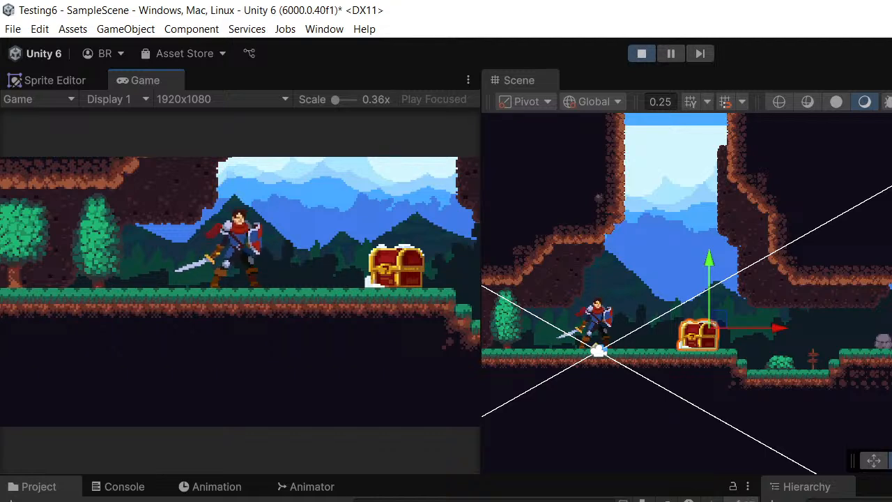
scroll(737, 207, "down", 2)
scroll(755, 261, "down", 4)
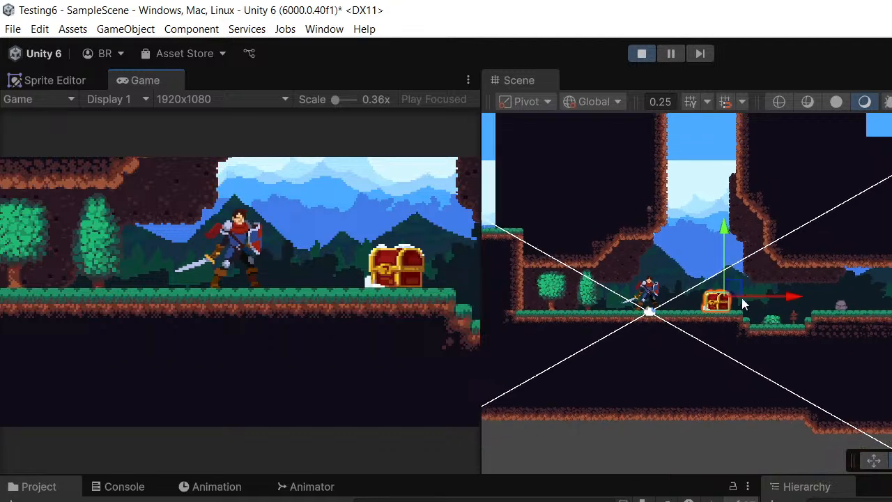
left_click_drag(726, 234, 726, 174)
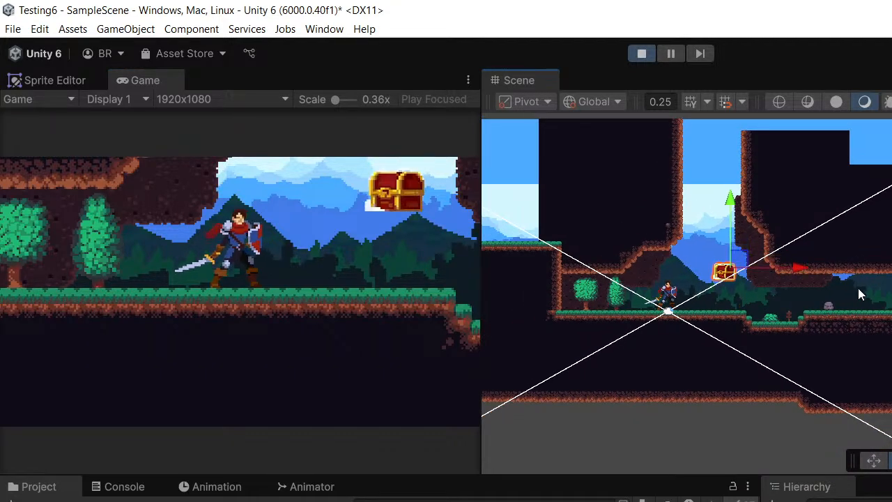
middle_click_drag(801, 293, 659, 291)
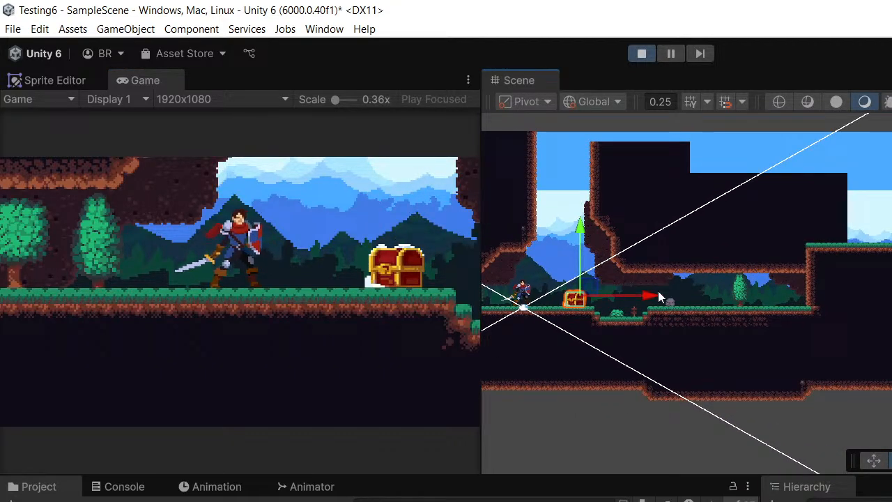
scroll(658, 291, "down", 2)
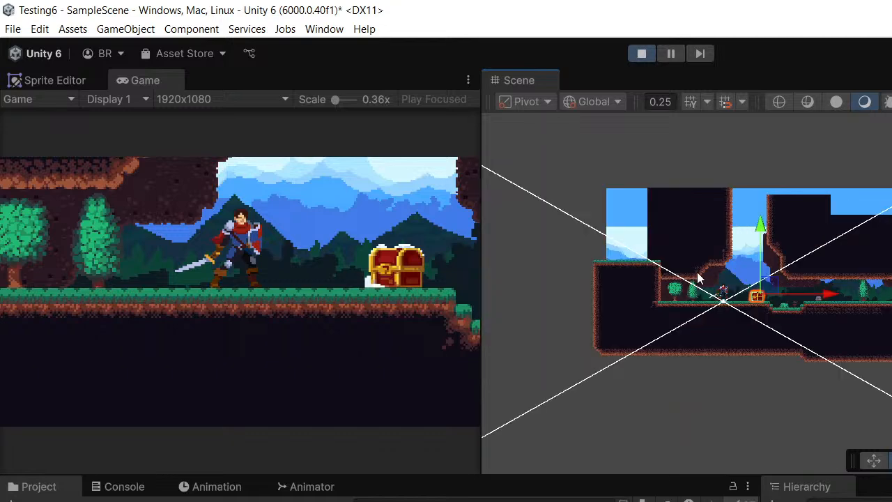
scroll(752, 271, "up", 15)
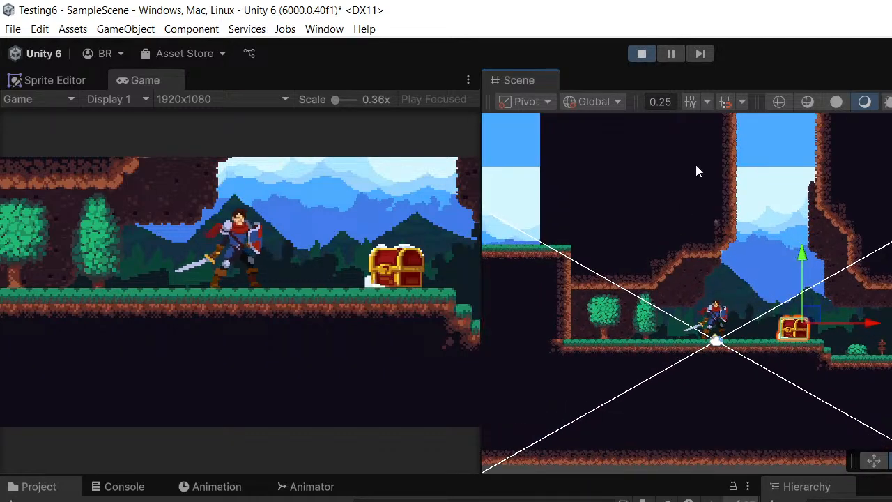
scroll(751, 265, "up", 6)
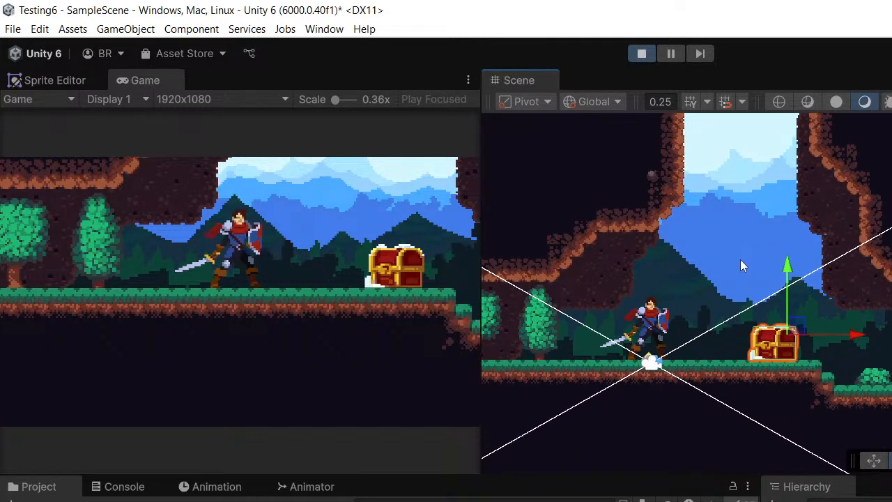
left_click(645, 53)
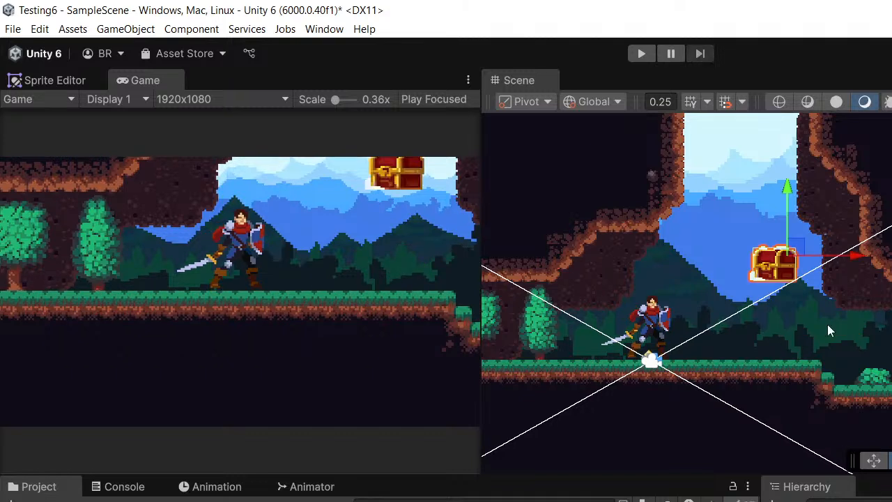
- Lower the chest a little while keeping it in mid-air above the grass
middle_click_drag(807, 325, 734, 330)
left_click_drag(717, 201, 717, 225)
middle_click_drag(762, 281, 746, 235)
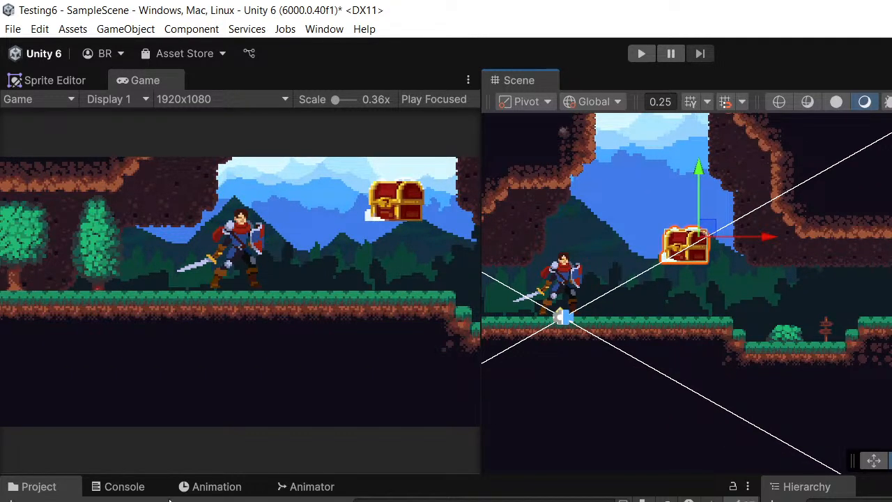
- Open the Animation window and dock it directly beneath the Scene view
left_click(196, 491)
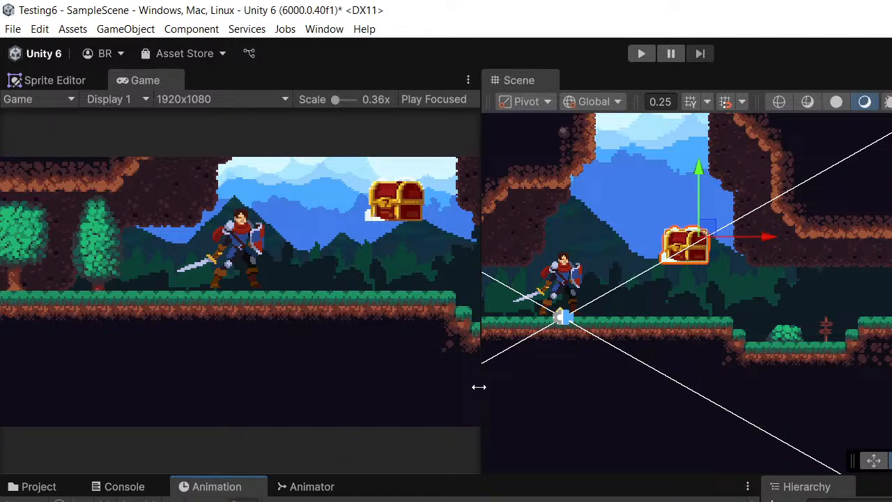
left_click(324, 29)
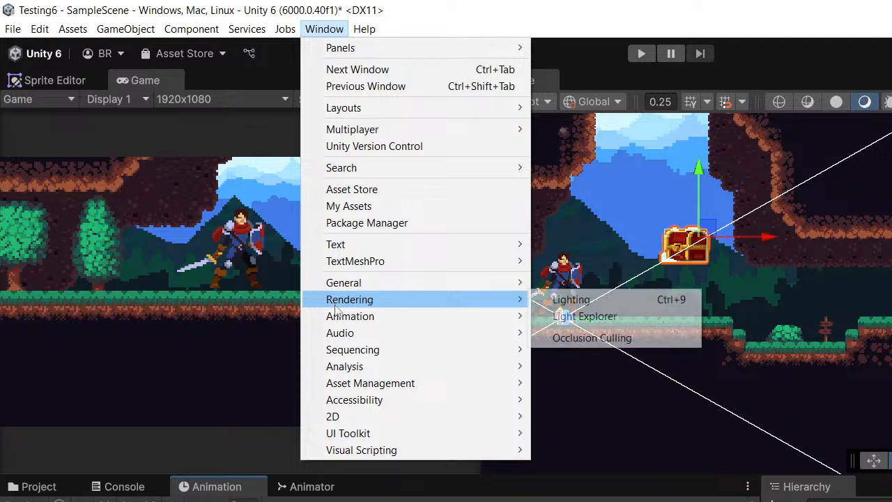
mouse_move(339, 317)
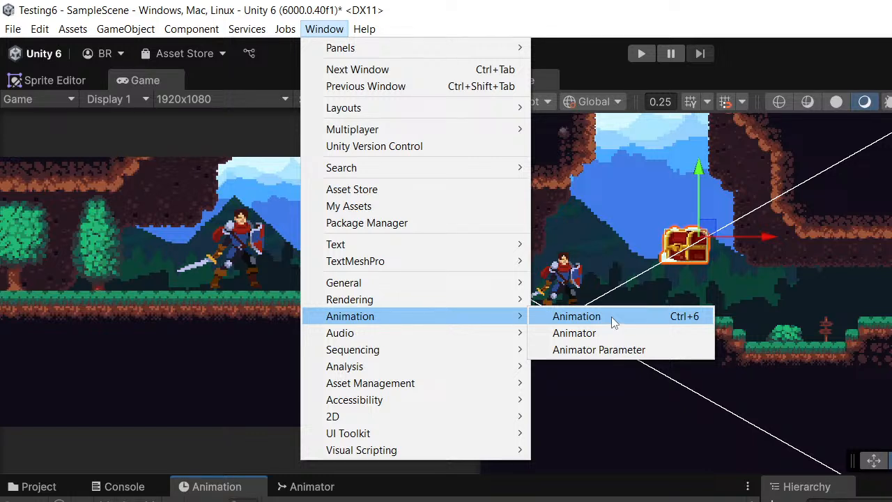
left_click(568, 316)
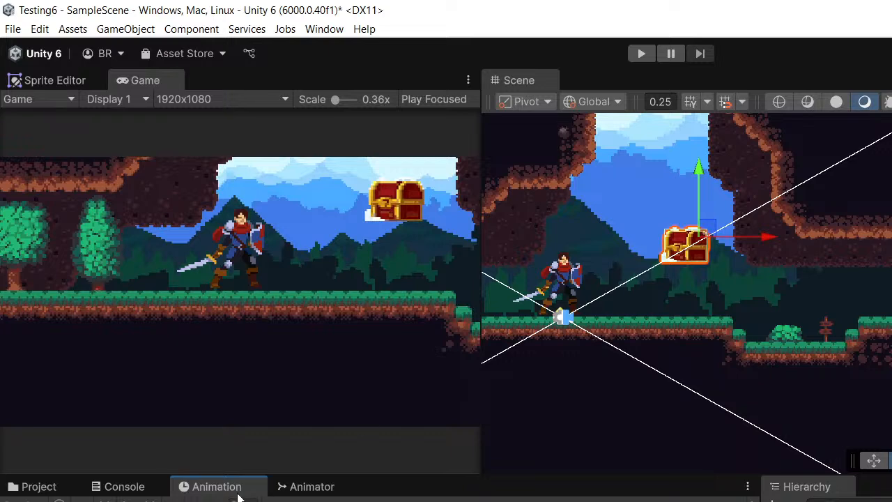
middle_click_drag(723, 368, 696, 365)
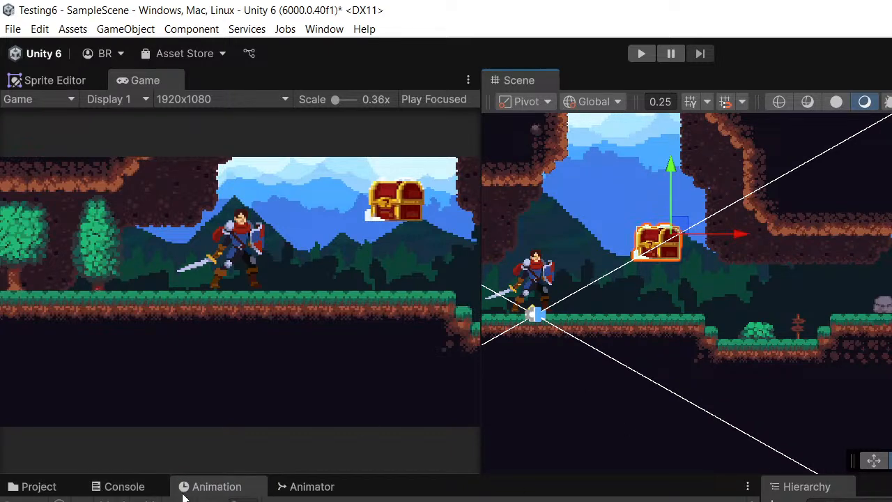
left_click_drag(209, 487, 702, 400)
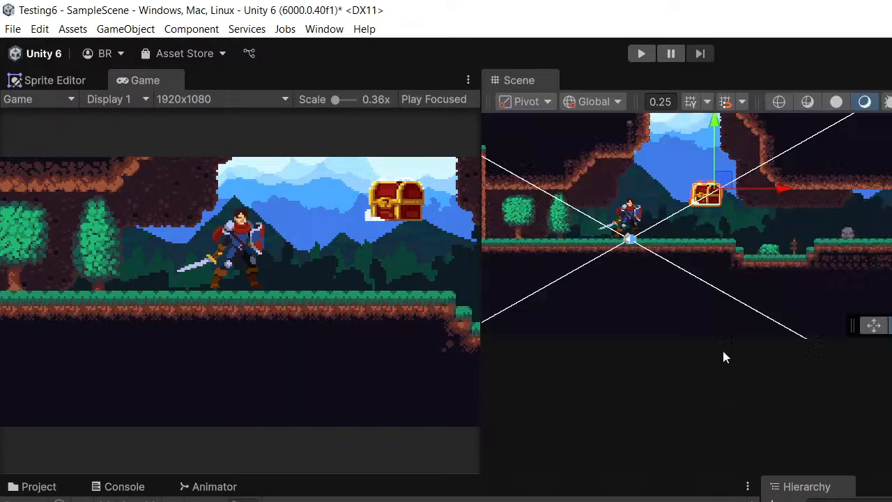
middle_click_drag(691, 261, 676, 241)
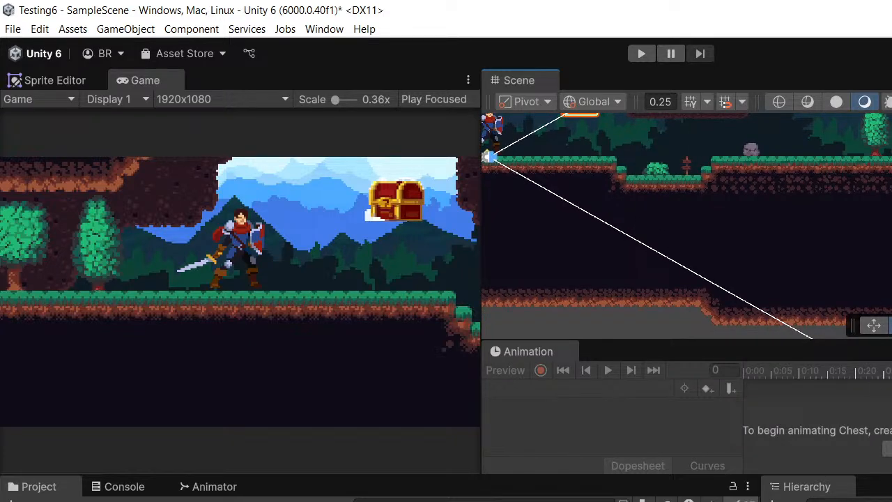
- Start a new animation clip for the chest and create an "Animation" folder inside Assets in the save dialog
left_click(888, 449)
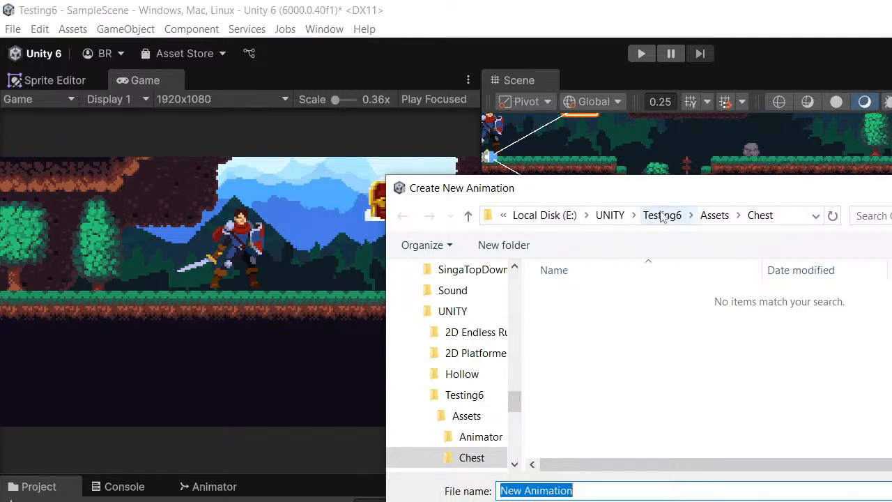
left_click(716, 215)
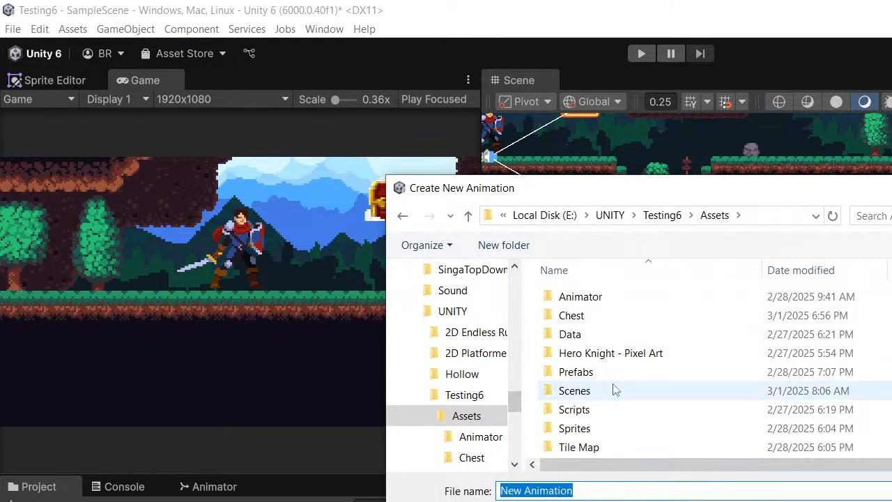
right_click(653, 396)
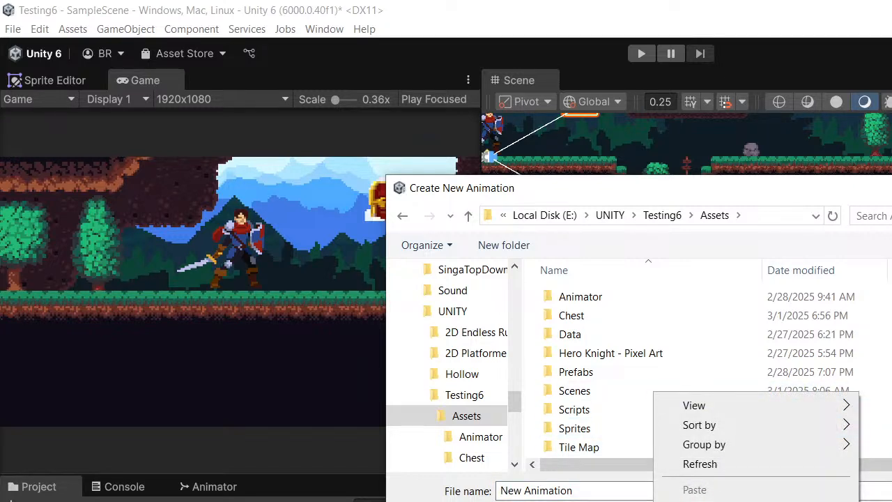
key("ctrl+shift+n")
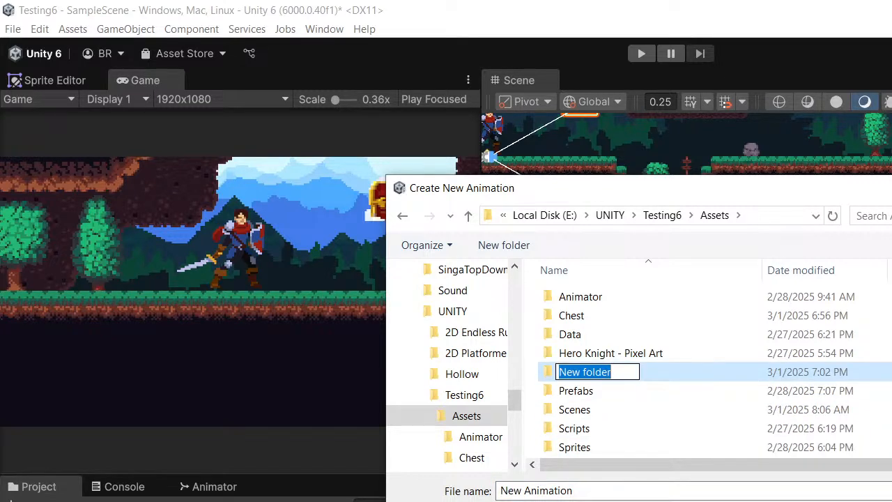
type("Ani")
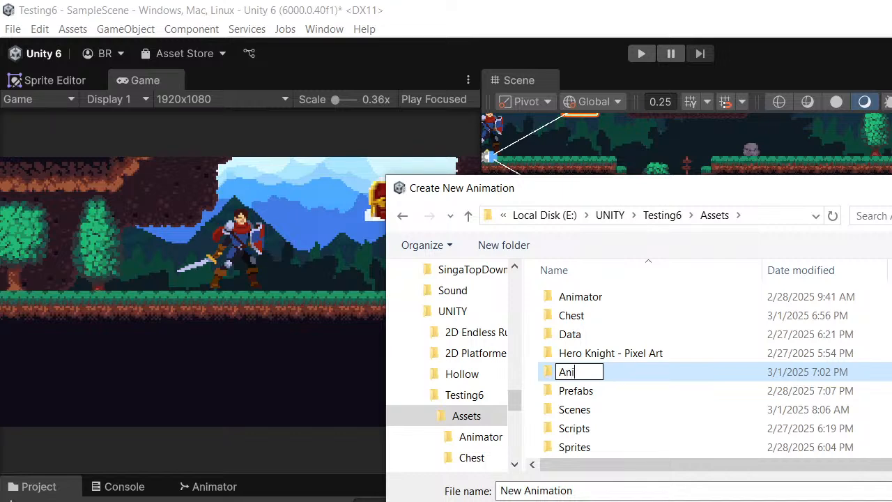
type("mation")
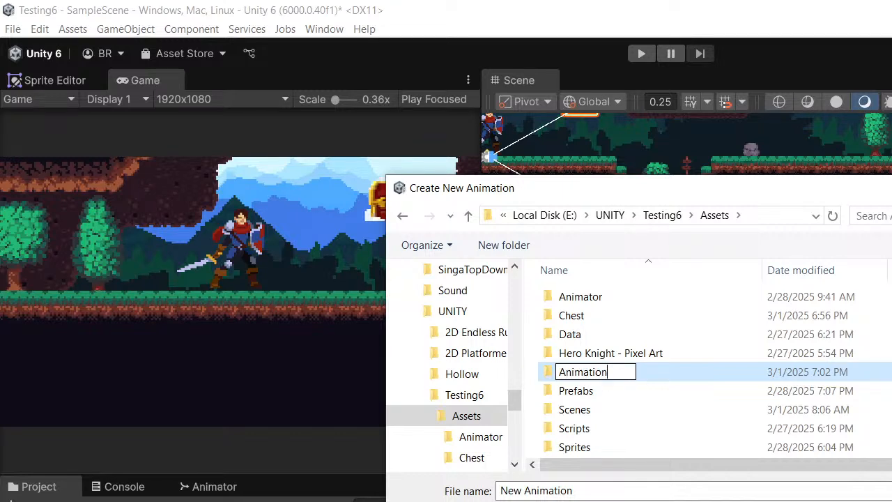
key("Return")
- Create a "Chest Animation" folder inside the Animation folder and open it as the save location for the clip
double_click(586, 302)
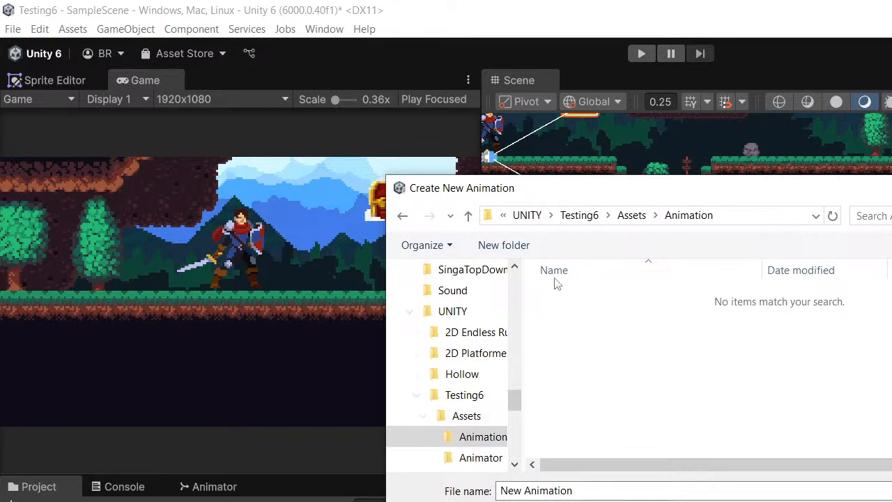
left_click_drag(648, 189, 645, 179)
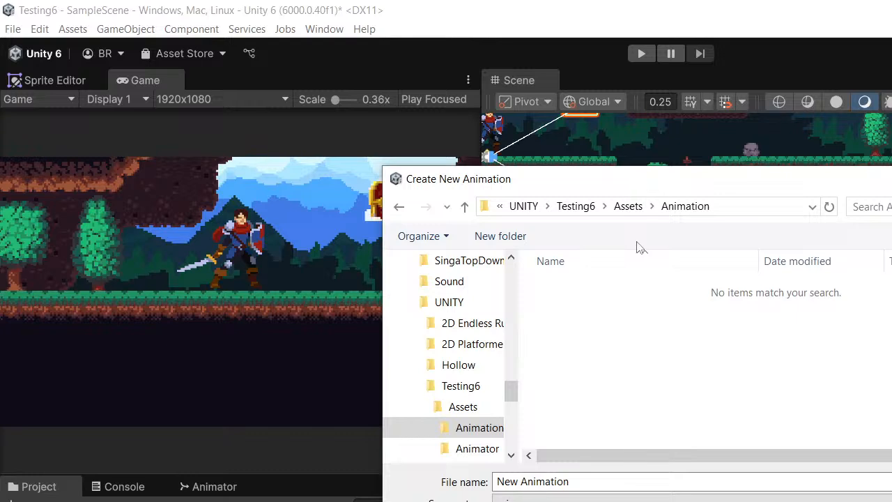
right_click(593, 308)
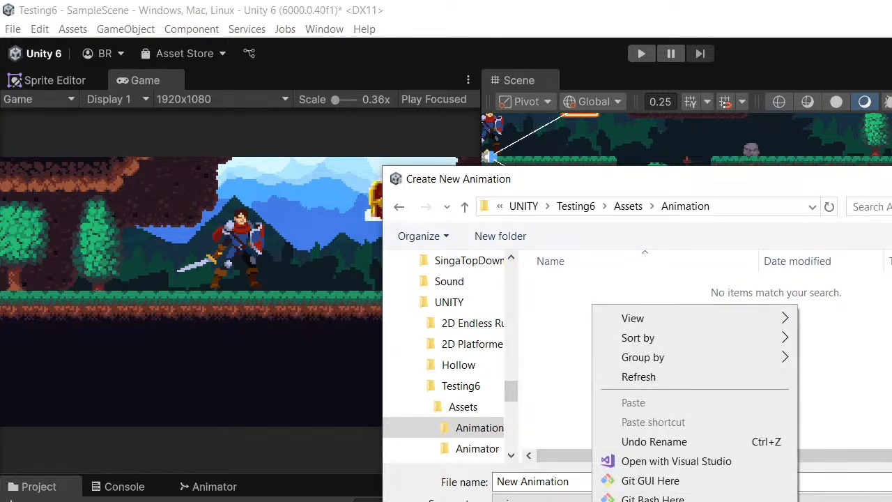
left_click(829, 501)
type("Che")
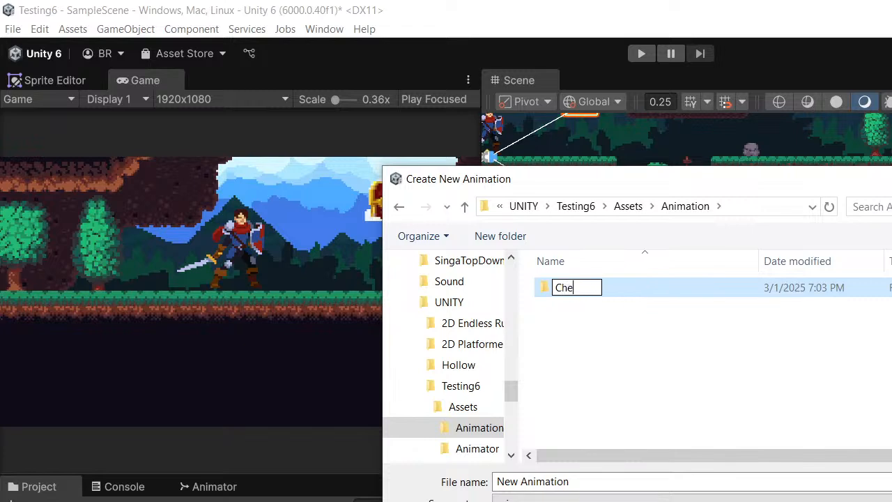
type("st An")
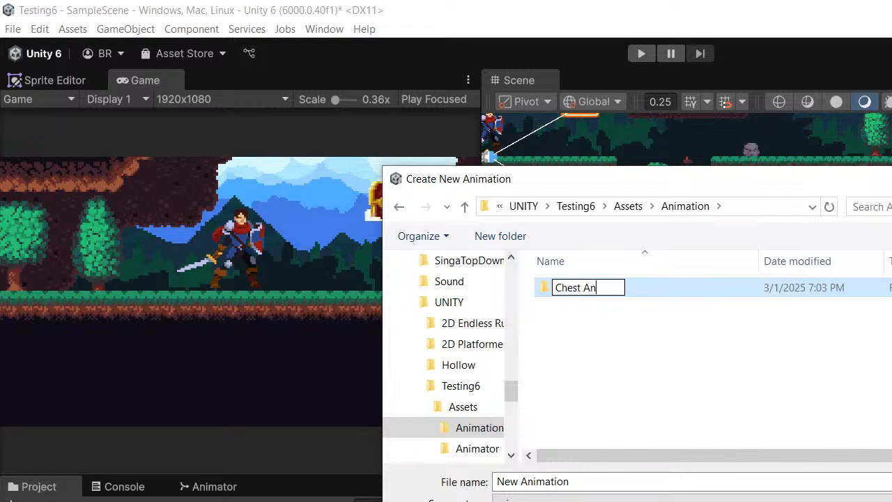
type("imation")
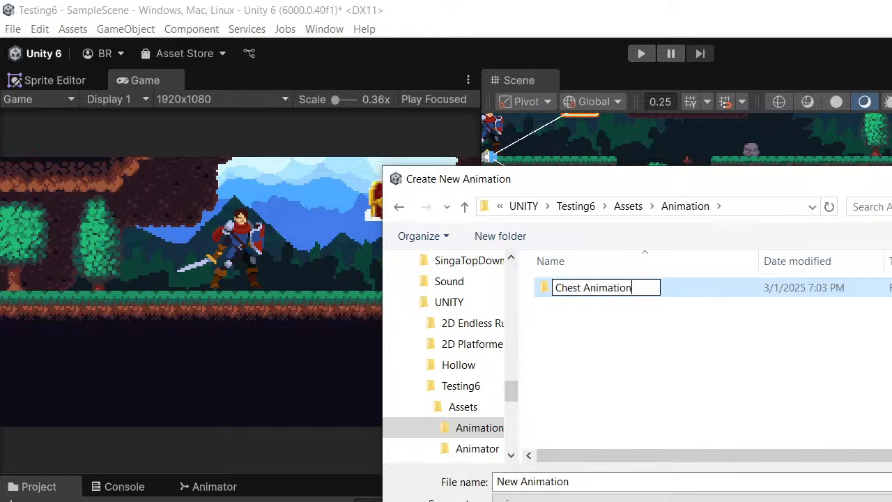
key("Return")
double_click(655, 295)
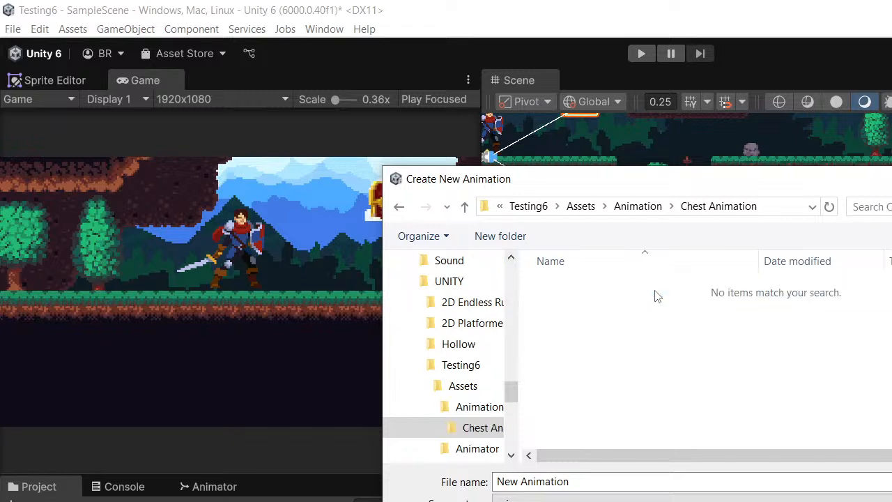
- Name the new animation clip "Chest_Idle" and save it in the Chest Animation folder
left_click(574, 481)
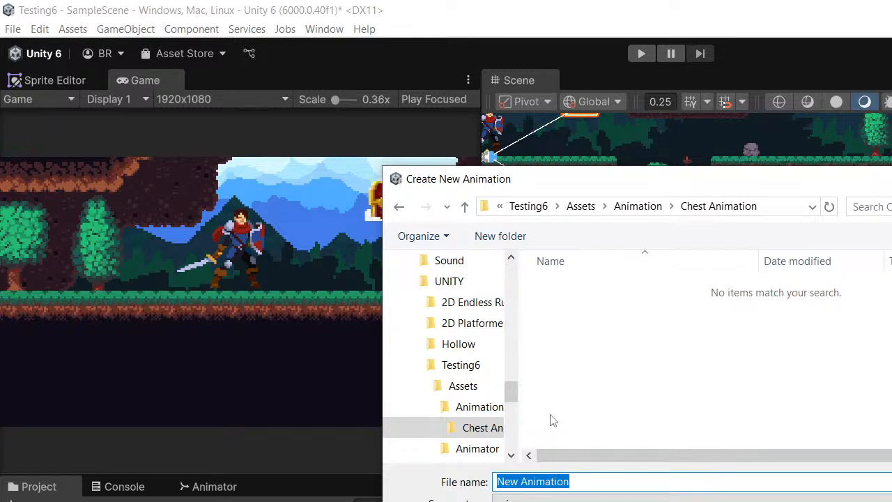
type("Chest")
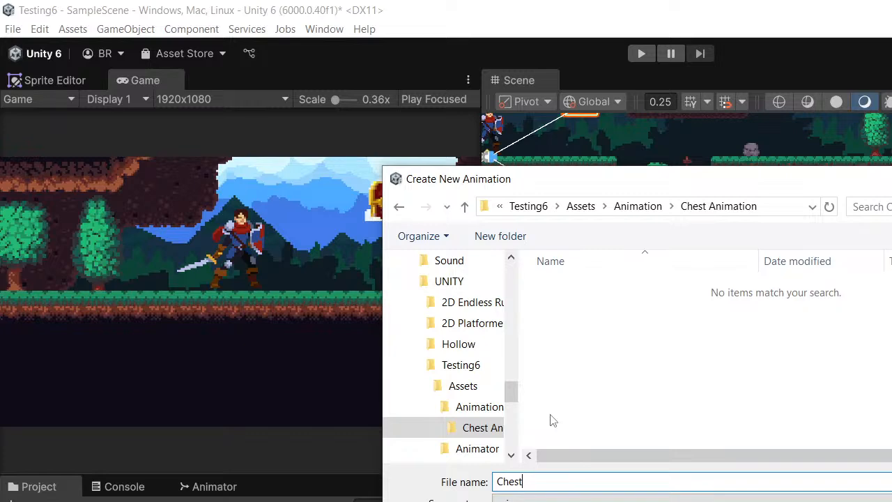
type("_Idle")
key("Return")
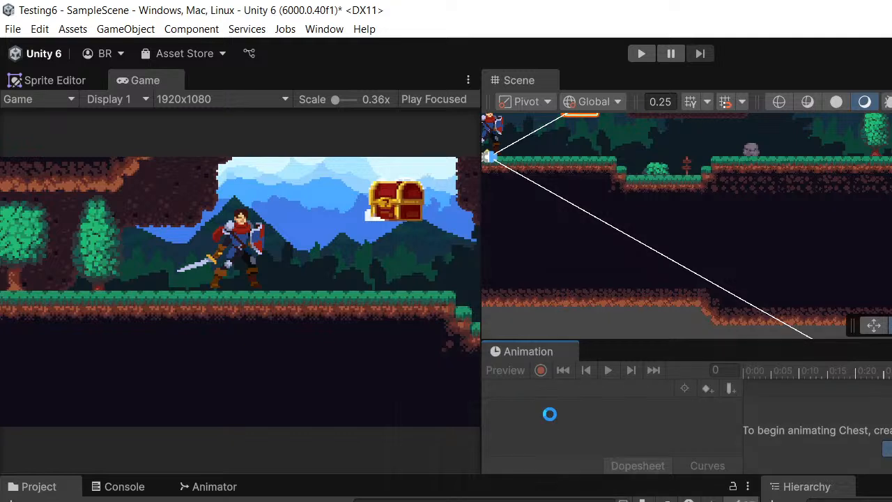
- Turn on recording for Chest_Idle and add the chest's idle sprite frames to its timeline, starting at frame 0
middle_click_drag(781, 235, 750, 229)
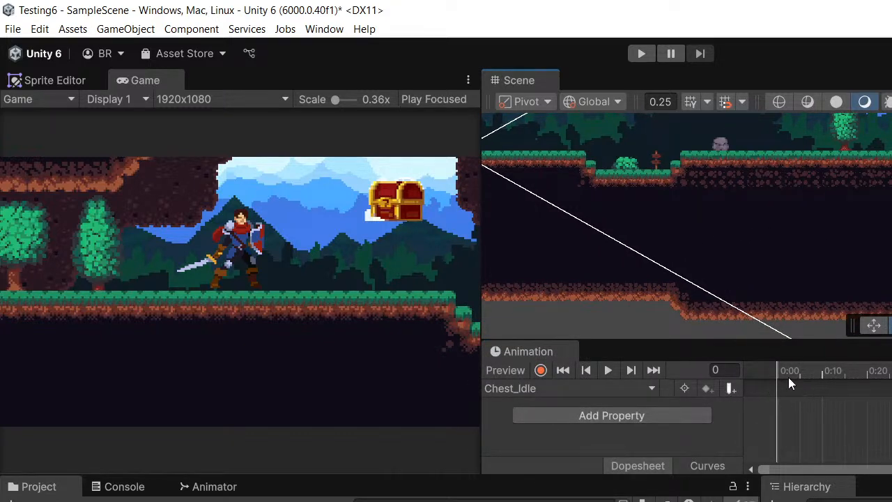
middle_click_drag(683, 296, 756, 351)
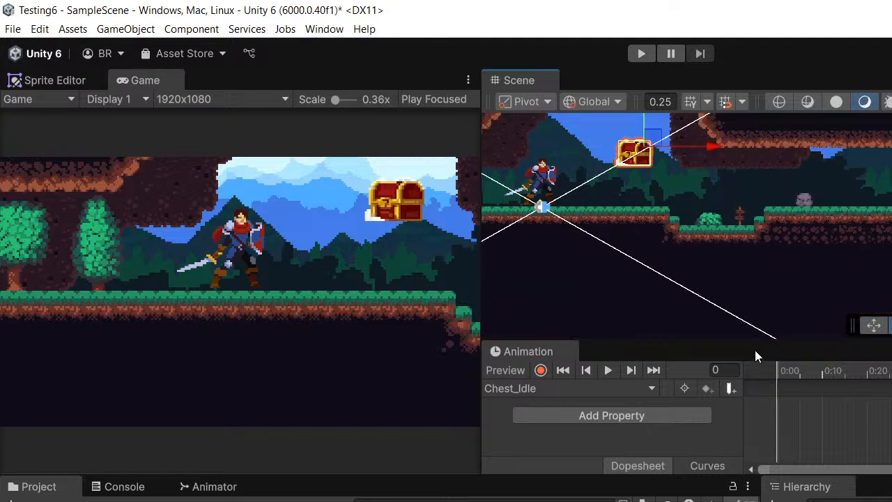
left_click(541, 370)
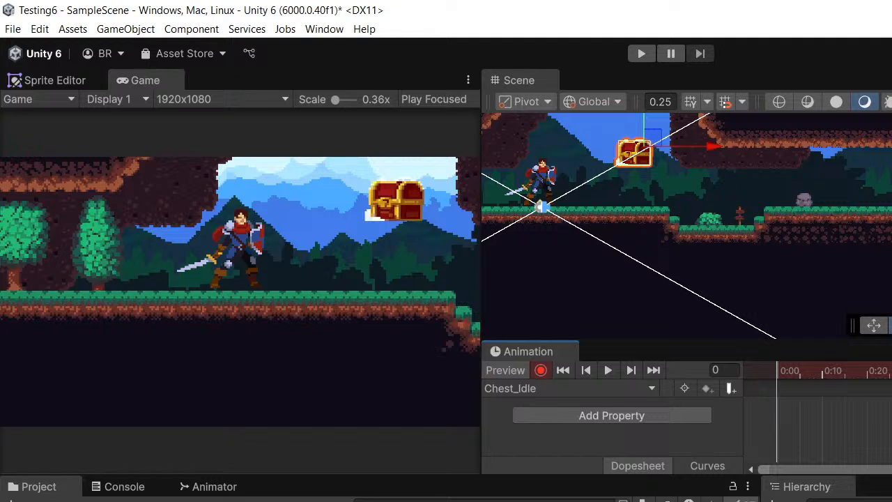
left_click(418, 500)
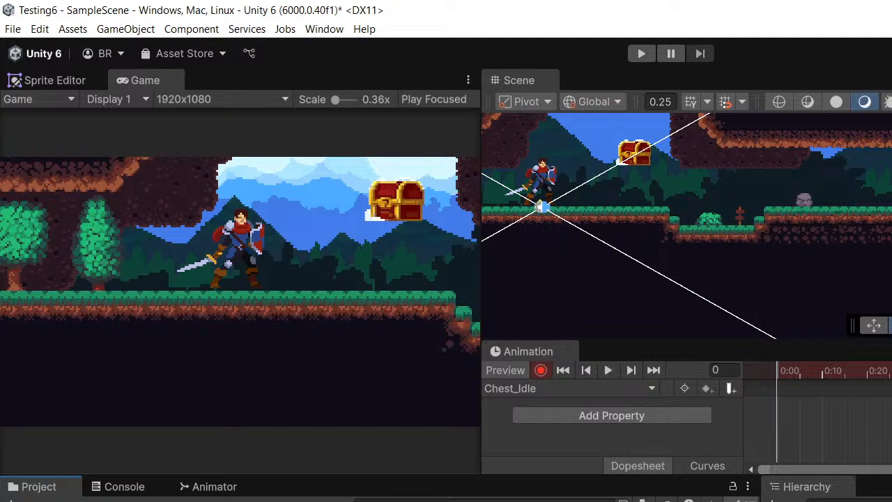
left_click(820, 404)
left_click_drag(807, 401, 807, 403)
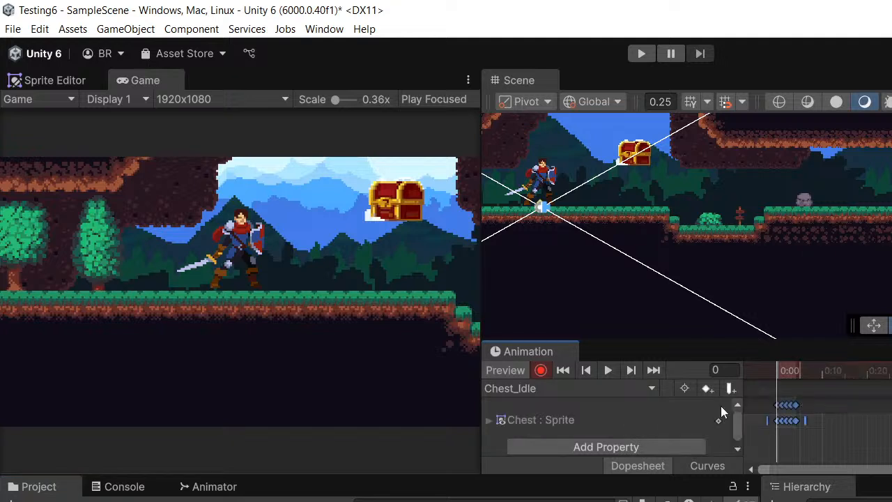
- Play the Chest_Idle animation and examine the chest's motion and playback speed up close in the Scene view
left_click(605, 371)
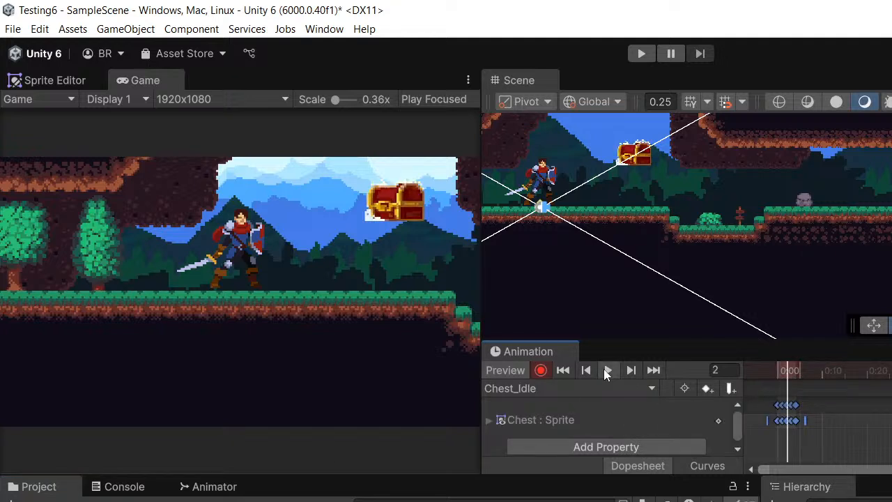
scroll(637, 196, "up", 3)
middle_click_drag(621, 220, 753, 253)
scroll(746, 271, "up", 1)
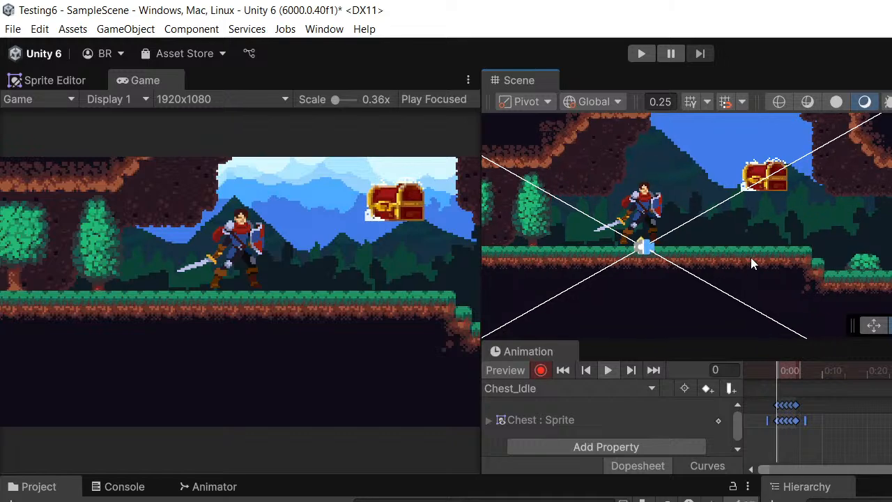
scroll(774, 259, "up", 2)
middle_click_drag(812, 332, 751, 302)
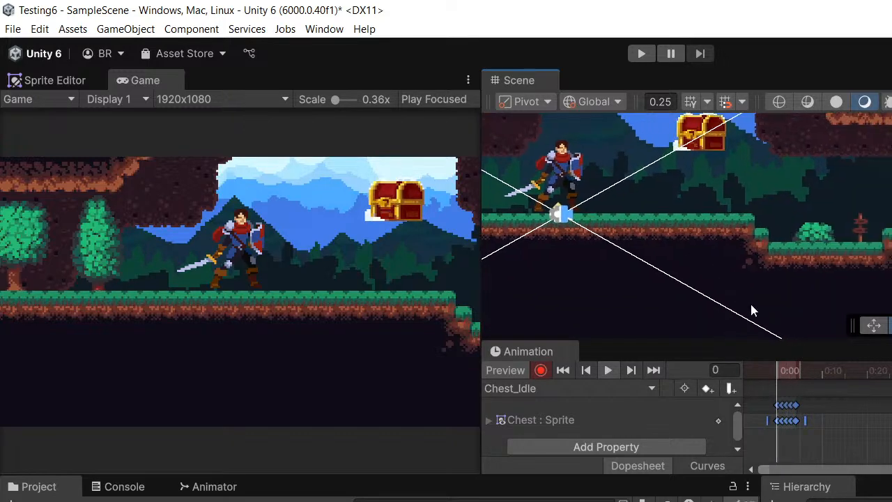
scroll(751, 302, "up", 2)
middle_click_drag(712, 232, 728, 272)
scroll(732, 256, "up", 2)
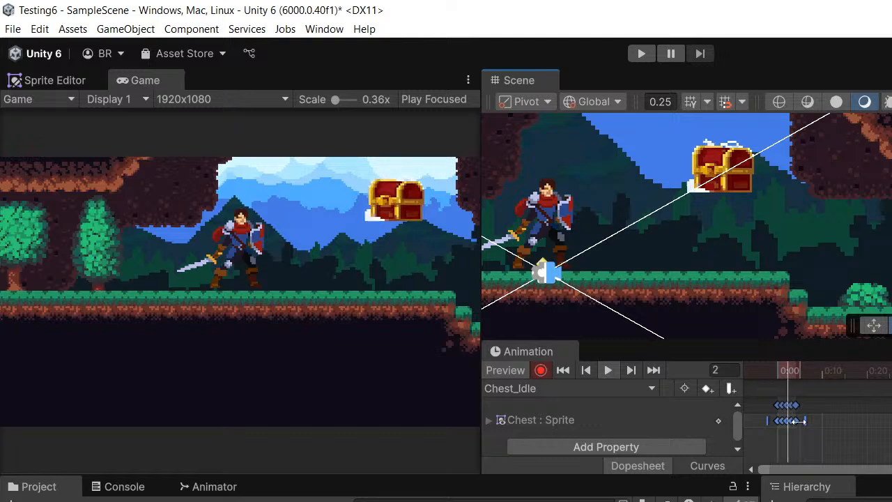
- Stretch the Chest_Idle keyframes so the last one falls on frame 20, check the slower playback and end recording at frame 0
left_click_drag(806, 421, 871, 430)
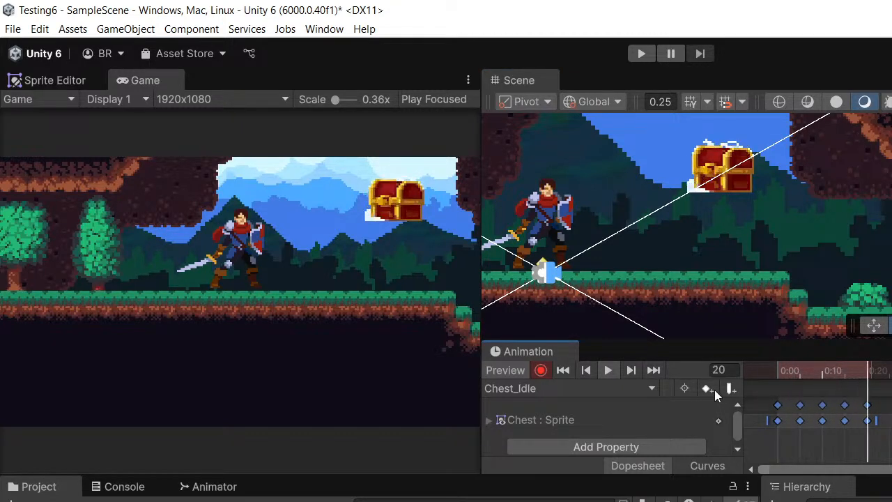
middle_click_drag(755, 212, 687, 251)
scroll(851, 215, "down", 3)
scroll(744, 279, "down", 2)
middle_click_drag(744, 274, 775, 276)
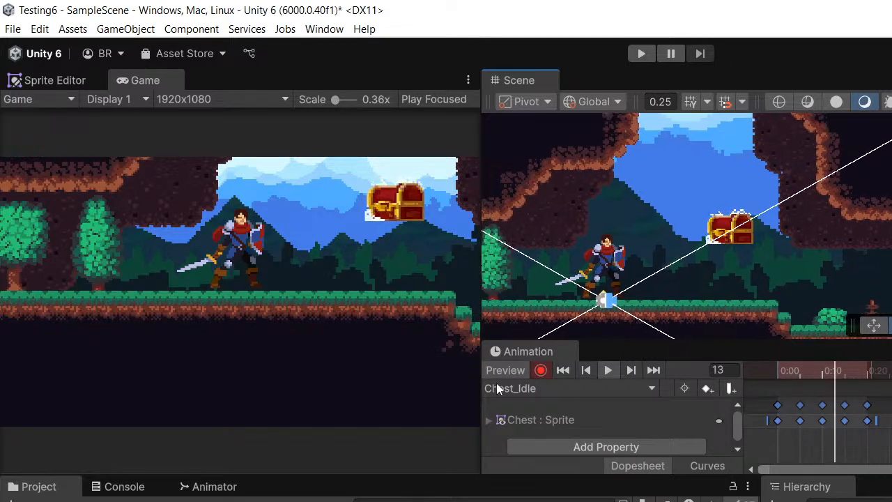
left_click(777, 372)
mouse_move(776, 371)
left_mouse_down()
mouse_move(867, 371)
mouse_move(777, 371)
left_mouse_up()
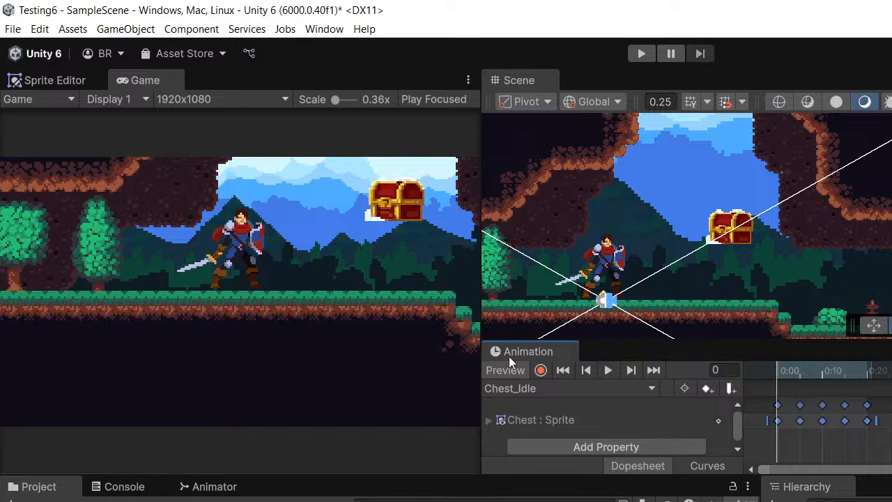
- Select the chest and lower it from mid-air to just above the grass
scroll(813, 260, "down", 4)
middle_click_drag(814, 259, 768, 262)
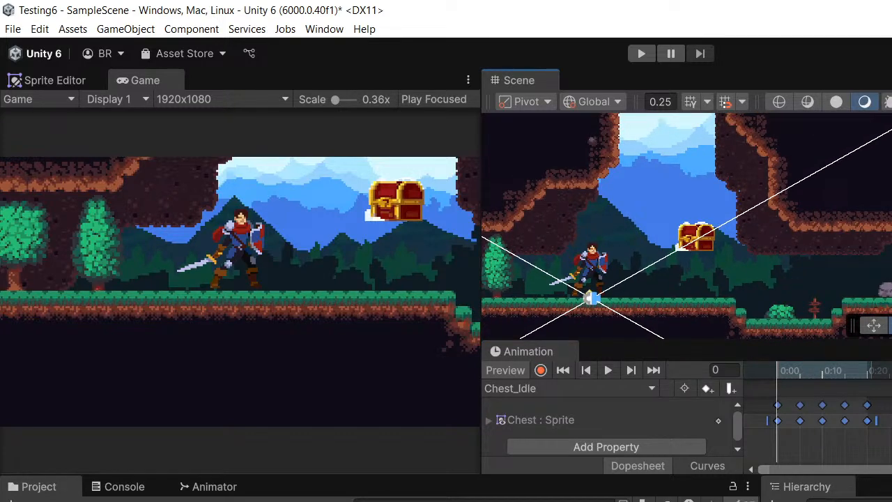
left_click(809, 499)
scroll(714, 287, "down", 3)
left_click_drag(704, 172, 702, 213)
middle_click_drag(669, 301, 696, 293)
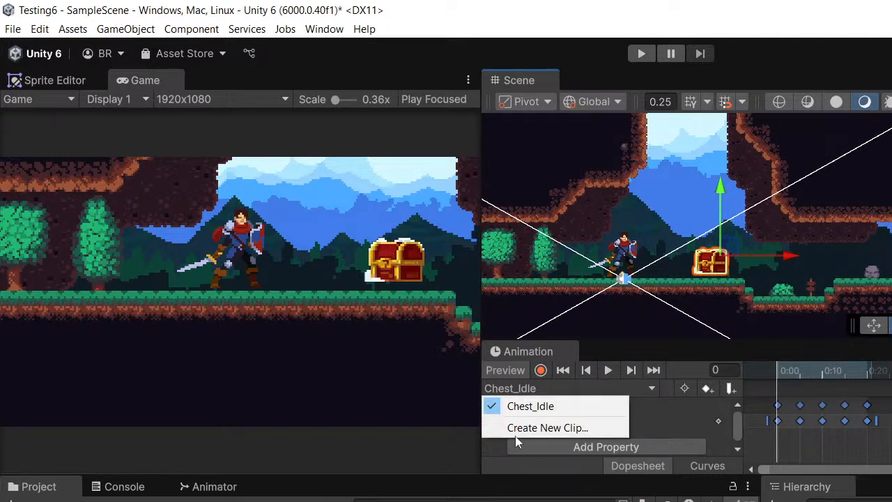
- Create a second clip for the chest named "Chest_Open" and save it in the Chest Animation folder
left_click(554, 428)
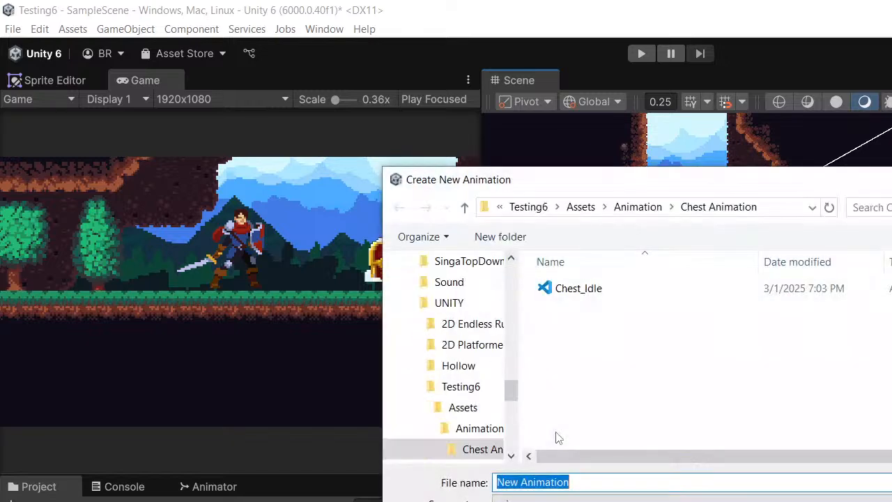
left_click(563, 290)
left_click(599, 482)
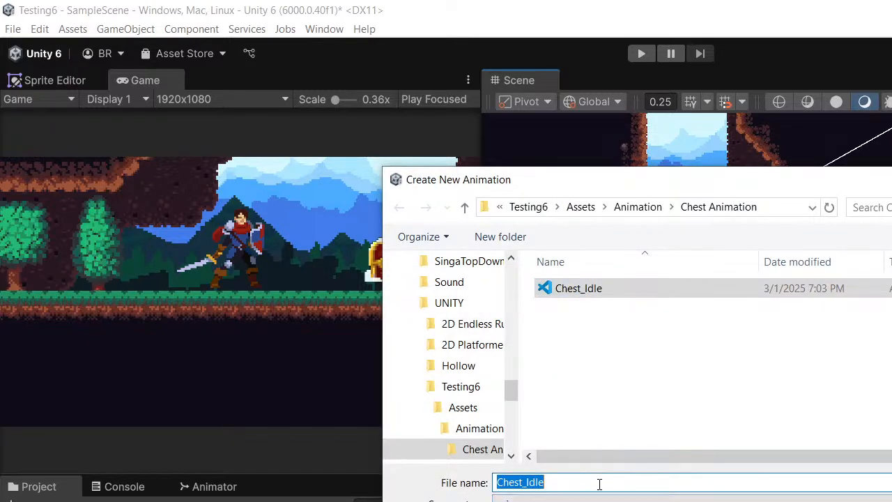
left_click(598, 483)
key("BackSpace")
key("BackSpace")
key("BackSpace")
key("BackSpace")
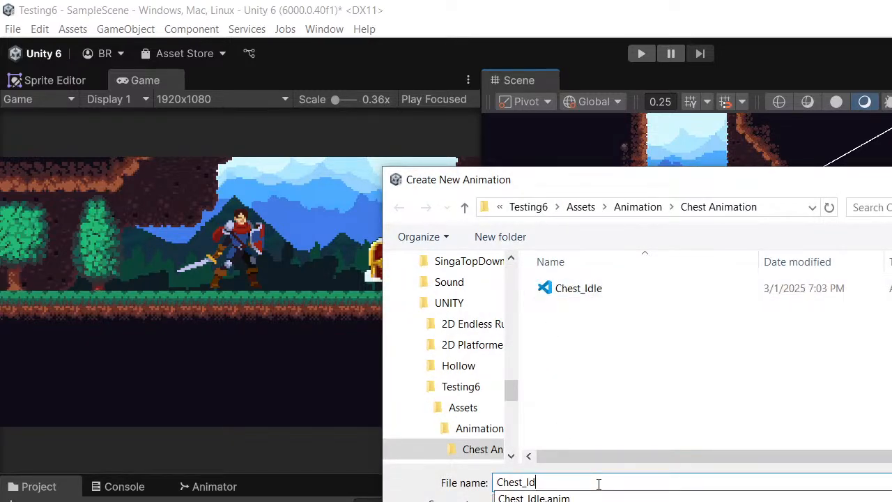
type("Open")
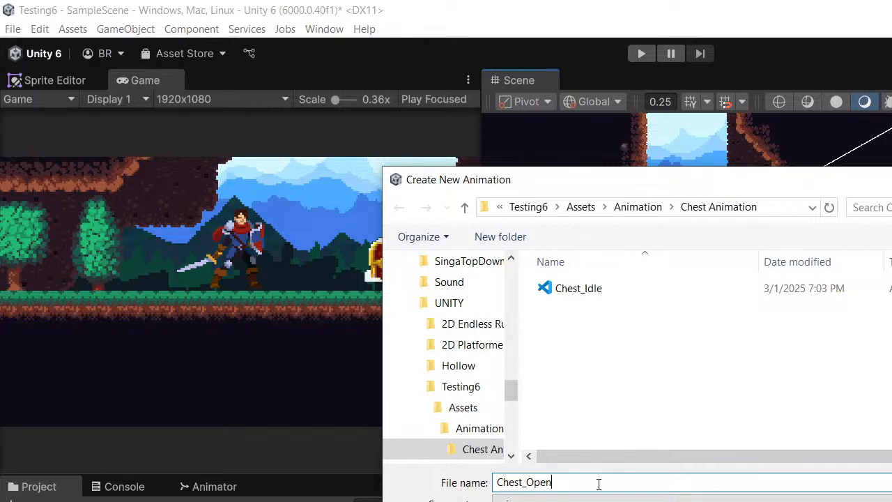
key("Return")
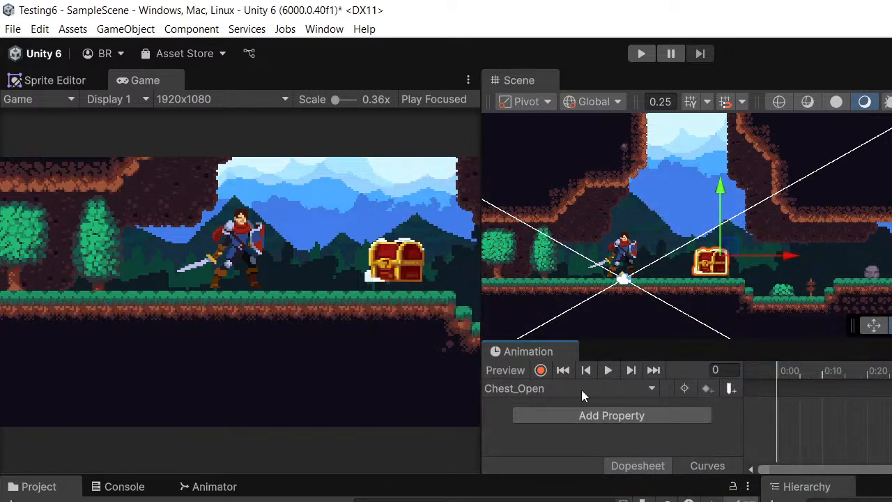
- Record the chest's opening sprite frames into Chest_Open, with the keyframes spread from frame 0 to frame 20
middle_click_drag(816, 252, 788, 256)
scroll(676, 299, "up", 2)
middle_click_drag(711, 299, 727, 285)
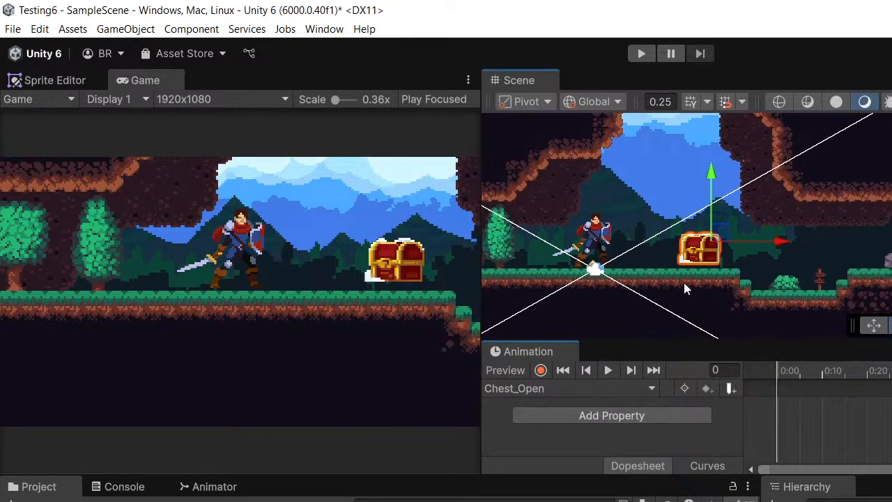
scroll(773, 271, "up", 1)
scroll(774, 269, "up", 1)
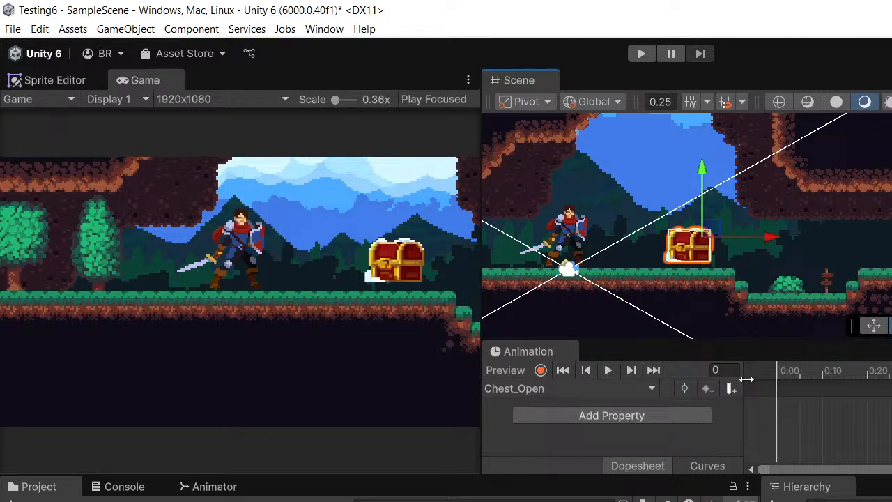
mouse_move(642, 295)
middle_mouse_down()
mouse_move(667, 293)
mouse_move(657, 297)
middle_mouse_up()
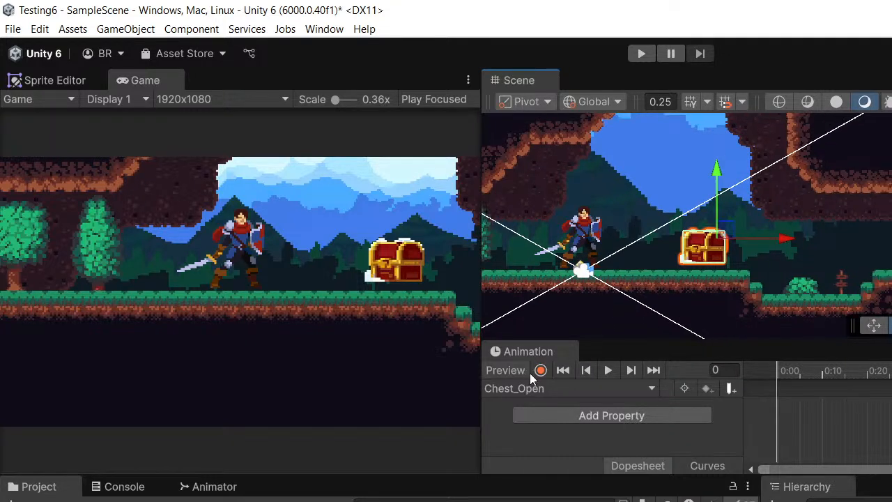
left_click(545, 372)
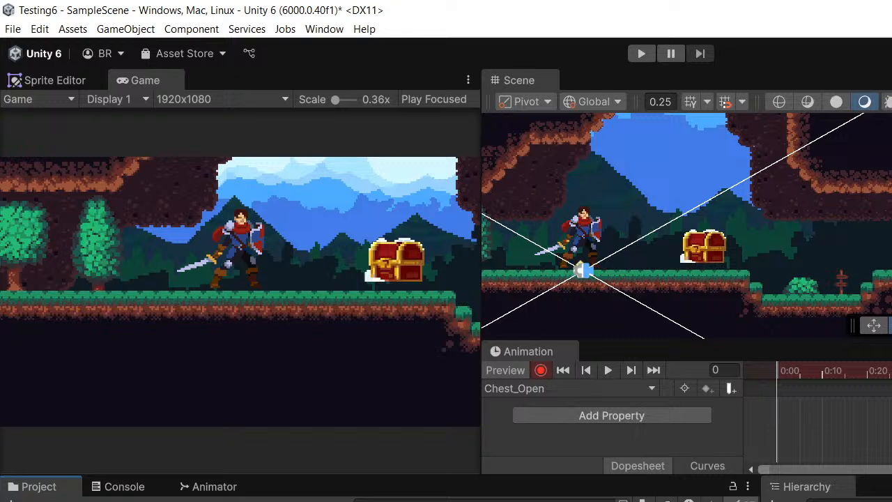
left_click_drag(865, 498, 877, 428)
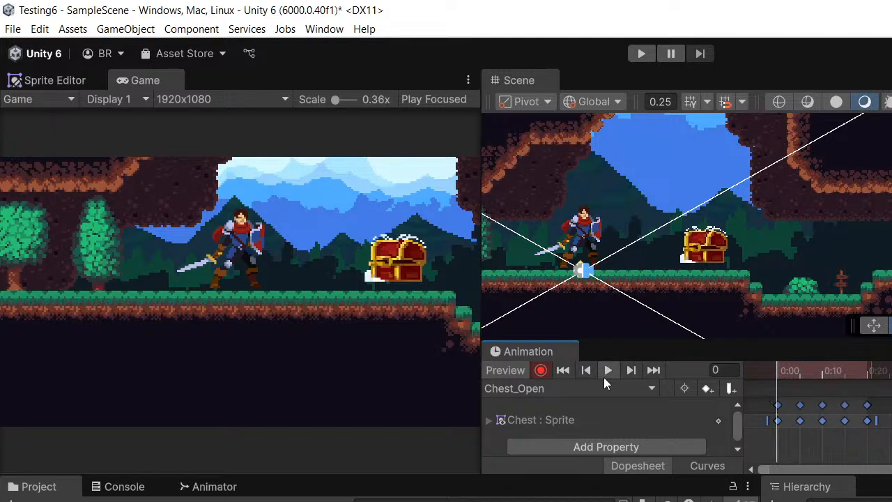
- Finish previewing and recording Chest_Open, and dock the Animation window alongside the Animator
left_click(604, 377)
left_click(764, 378)
left_click_drag(765, 378, 722, 383)
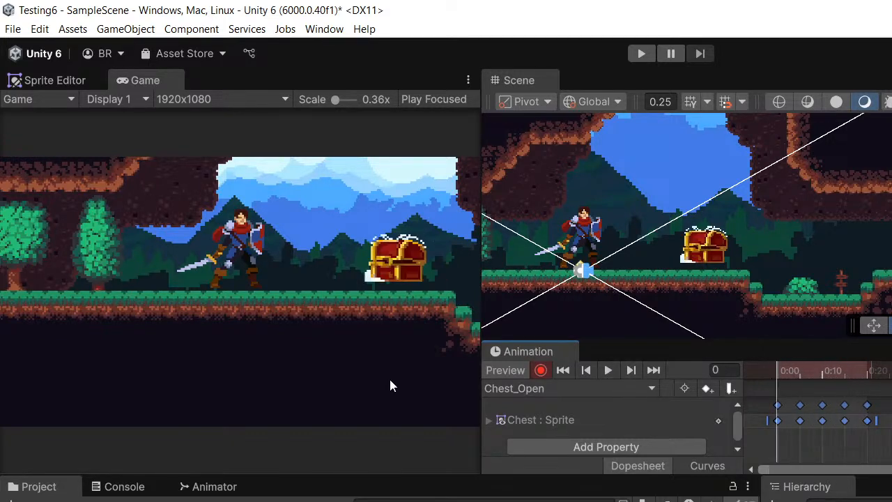
left_click(541, 370)
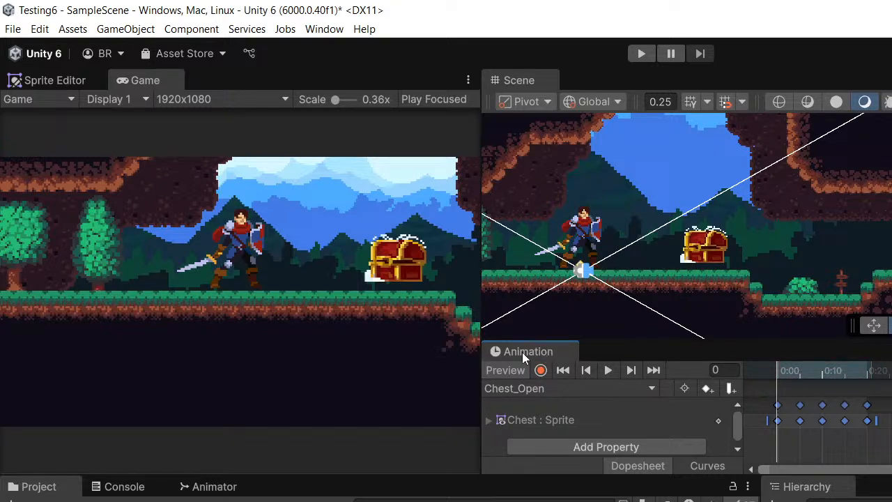
left_click_drag(535, 356, 338, 488)
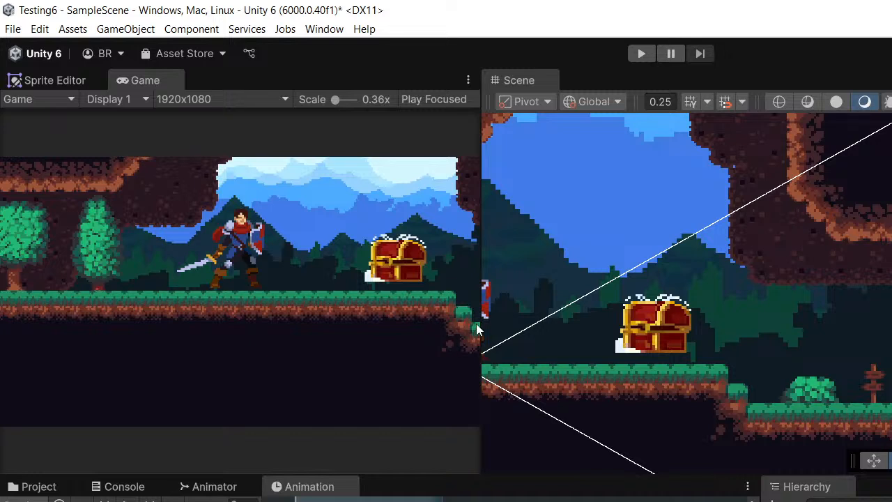
- Enlarge the Scene view slightly, bring up the Animator and select the chest in the scene
left_click_drag(477, 331, 472, 332)
left_click_drag(488, 480, 514, 497)
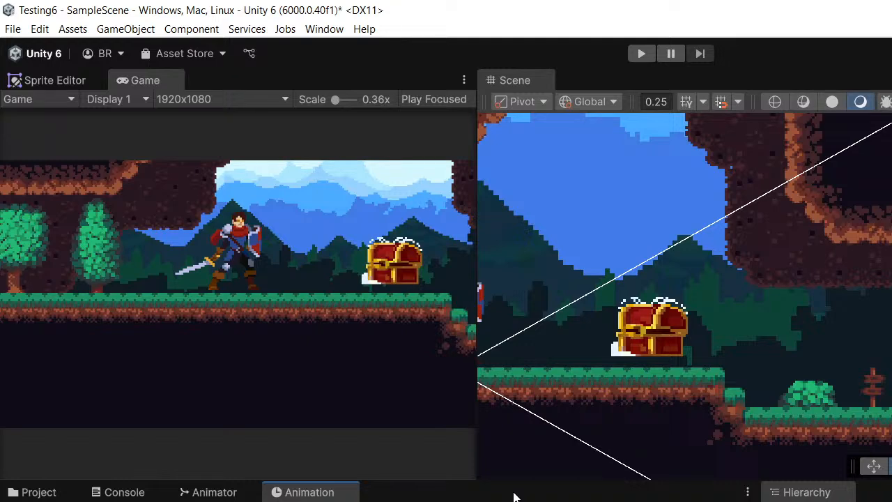
scroll(737, 384, "down", 1)
middle_click_drag(727, 323, 847, 339)
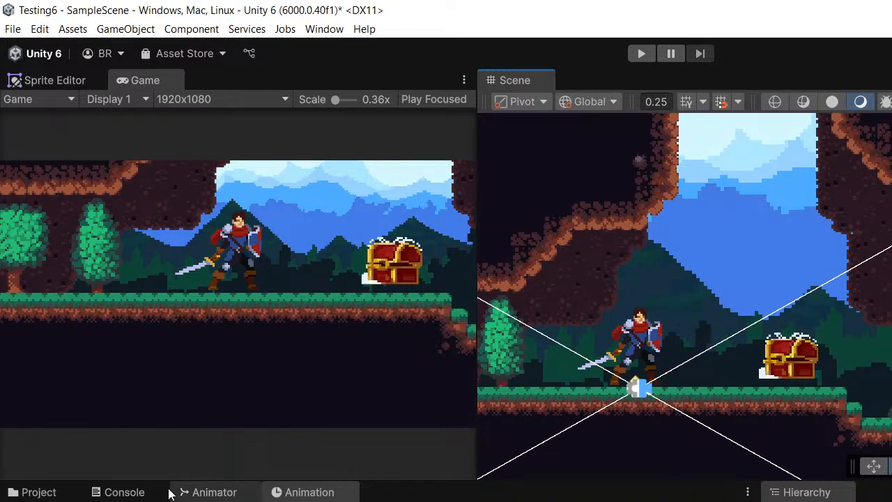
left_click(184, 492)
left_click(763, 325)
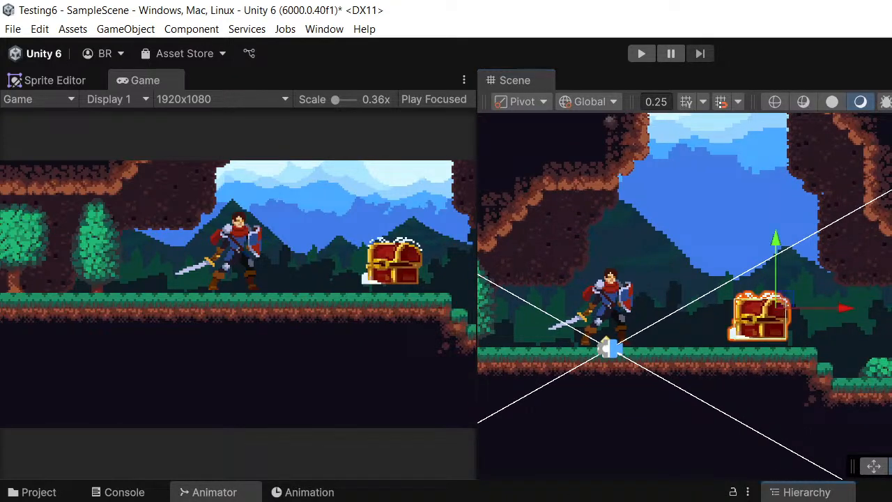
- Lower the selected chest slightly so that its base rests on the grass
scroll(764, 341, "down", 1)
middle_click_drag(764, 344, 699, 343)
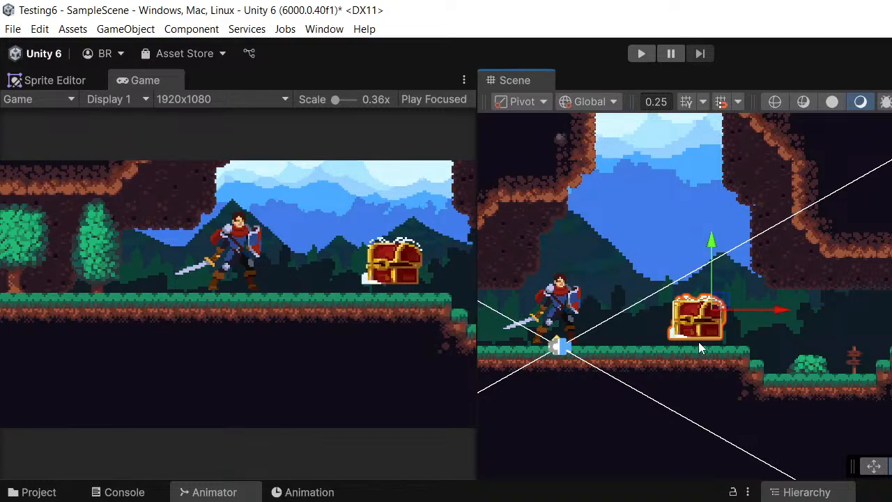
scroll(729, 245, "up", 3)
middle_click_drag(736, 278, 788, 206)
scroll(686, 228, "up", 3)
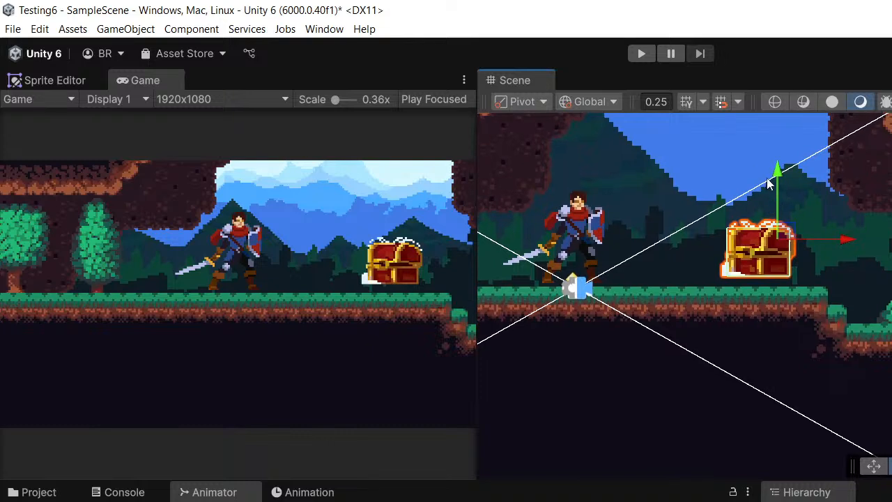
left_click_drag(776, 173, 777, 182)
middle_click_drag(809, 233, 777, 207)
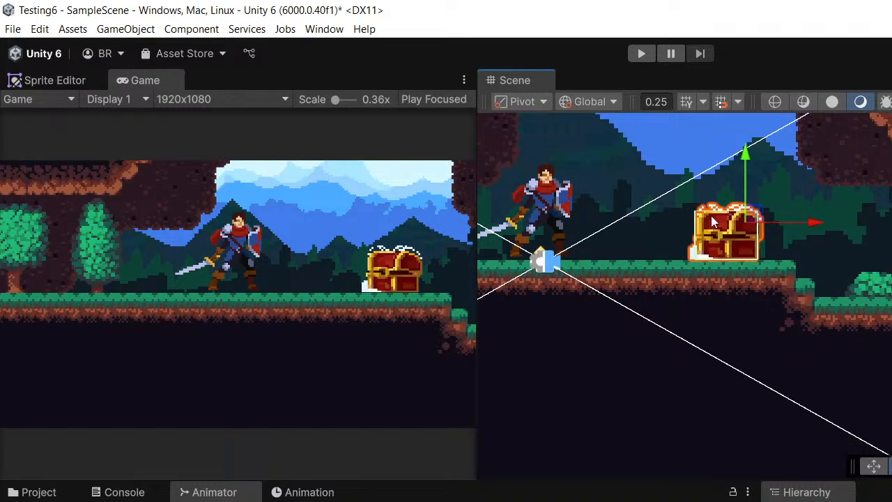
scroll(712, 222, "down", 2)
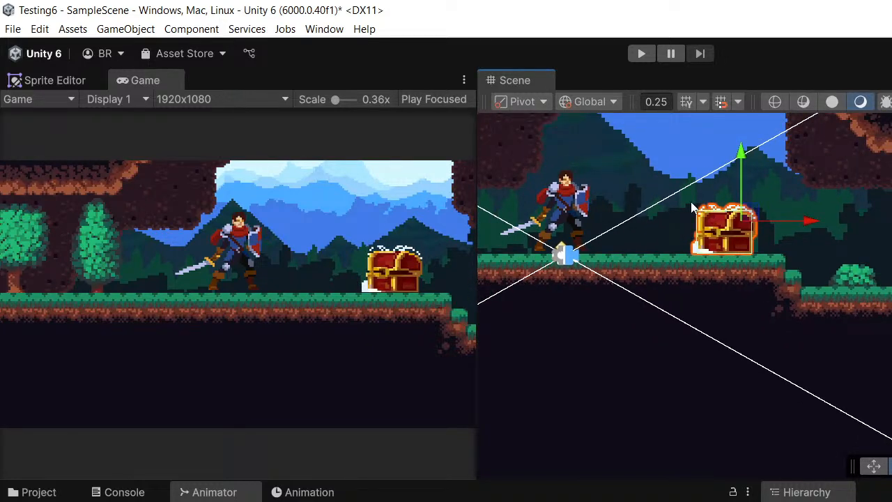
middle_click_drag(692, 207, 797, 269)
middle_click_drag(865, 269, 861, 242)
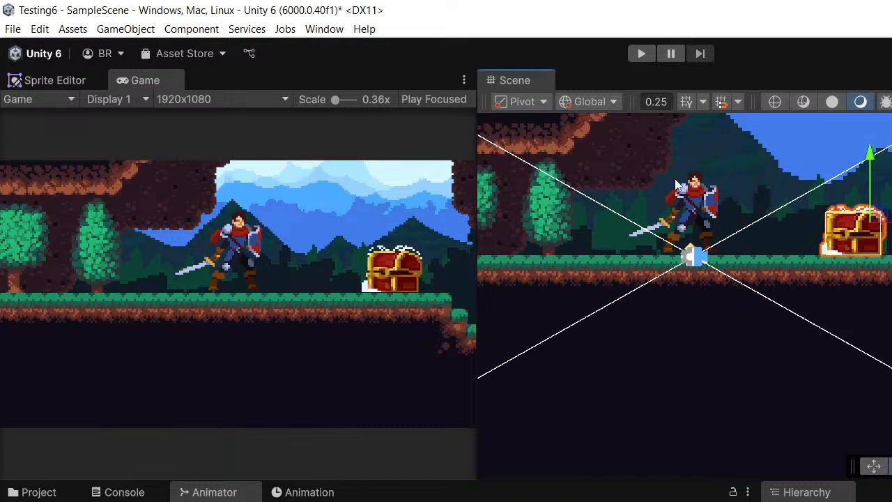
middle_click_drag(796, 252, 771, 242)
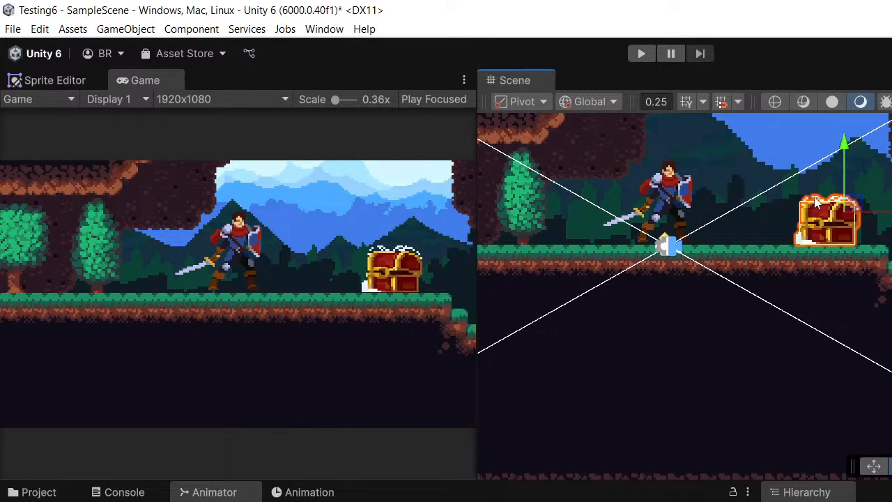
middle_click_drag(817, 204, 800, 202)
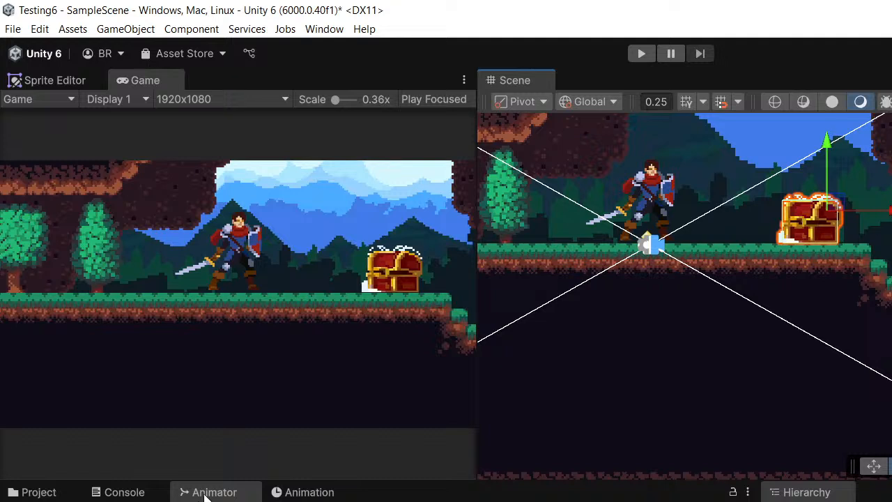
- Dock the Animator between the Game and Scene views and widen it to show the Chest_Idle and Chest_Open states
left_click_drag(209, 492, 592, 260)
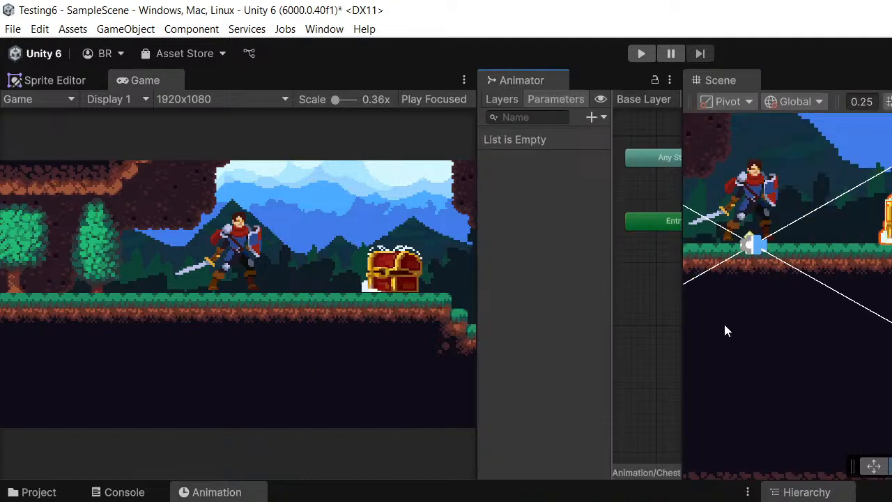
middle_click_drag(763, 320, 790, 316)
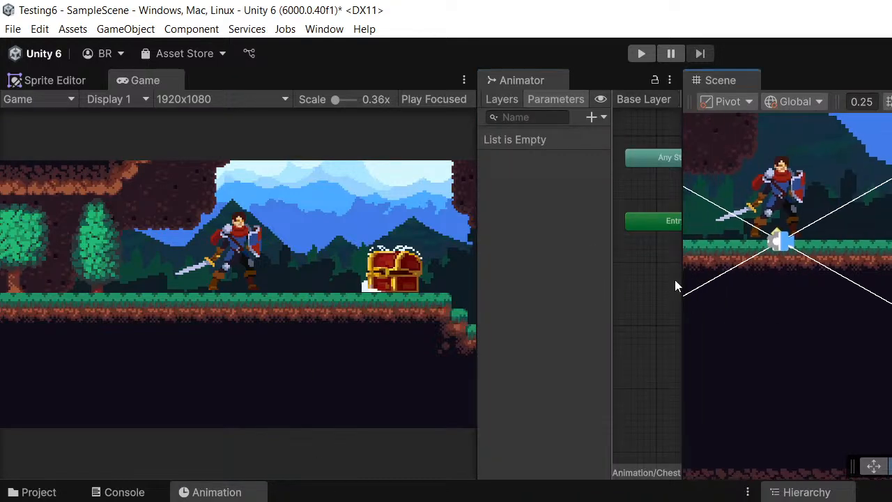
left_click_drag(684, 275, 891, 244)
scroll(715, 208, "up", 3)
middle_click_drag(774, 181, 693, 268)
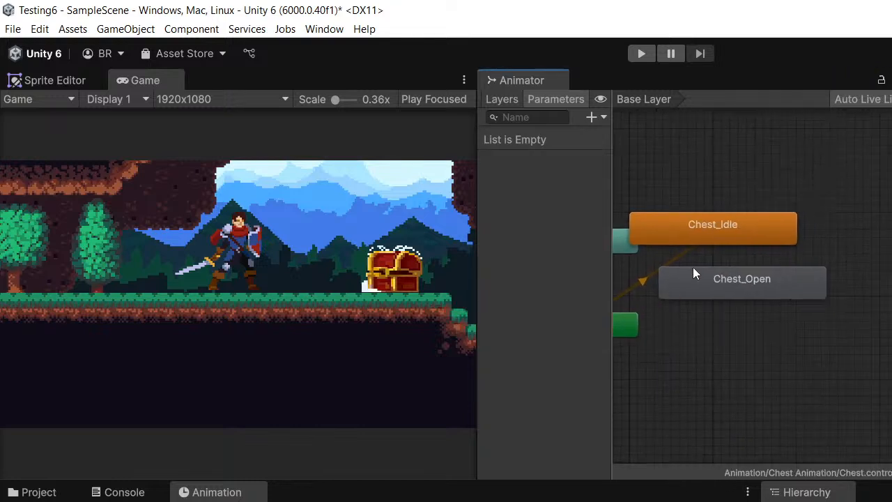
- Add a transition from Chest_Idle to Chest_Open and move the Chest_Open state farther away from Chest_Idle
right_click(736, 242)
left_click(764, 241)
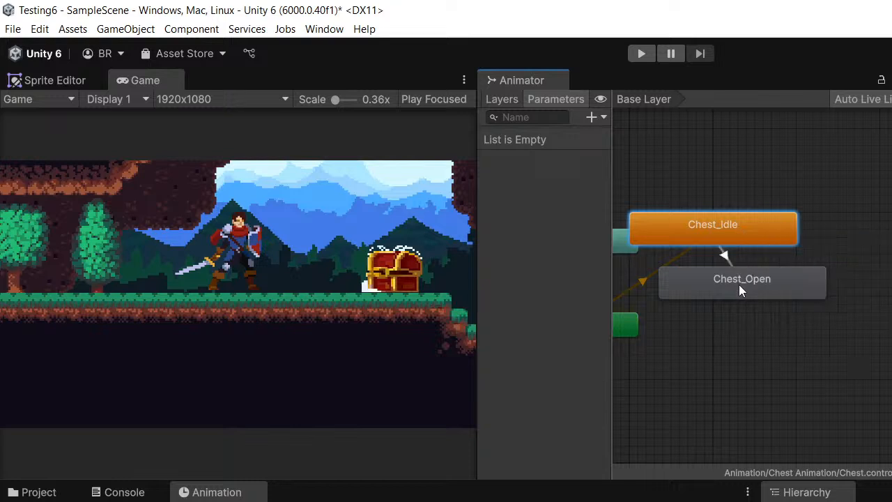
left_click(739, 291)
left_click_drag(739, 291, 761, 319)
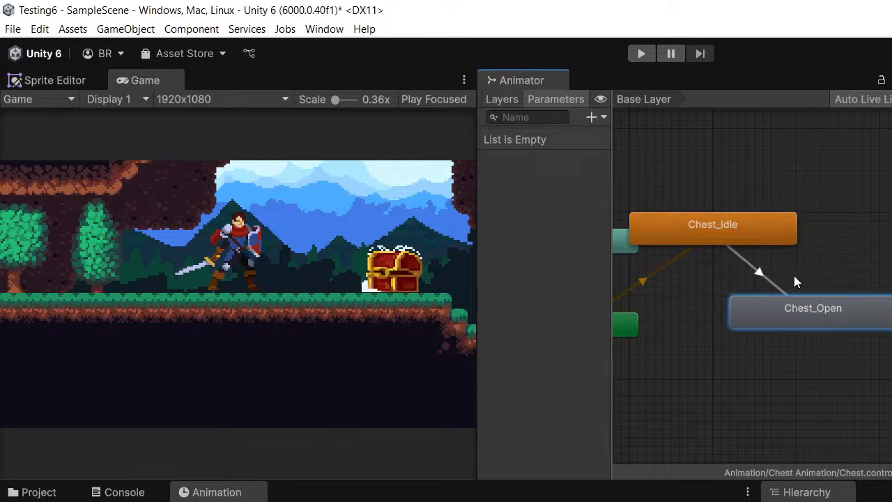
- Select the transition that leads from Chest_Idle to Chest_Open
middle_click_drag(794, 275, 768, 279)
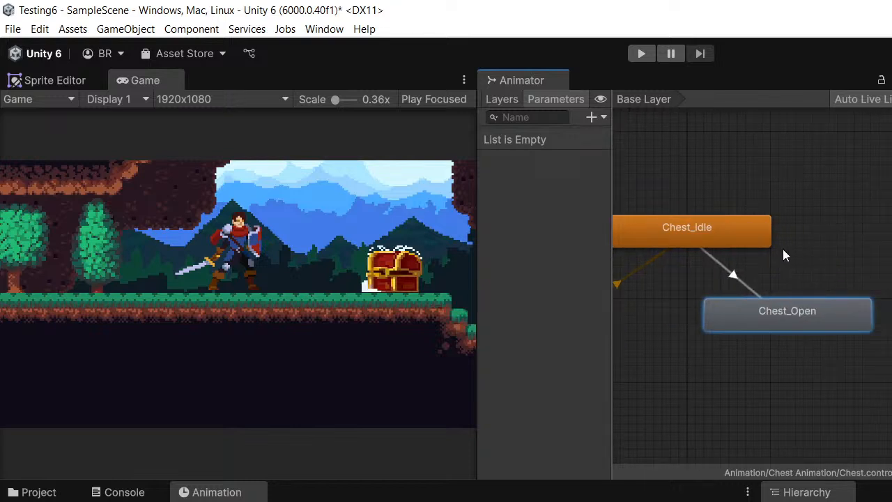
middle_click_drag(691, 283, 724, 298)
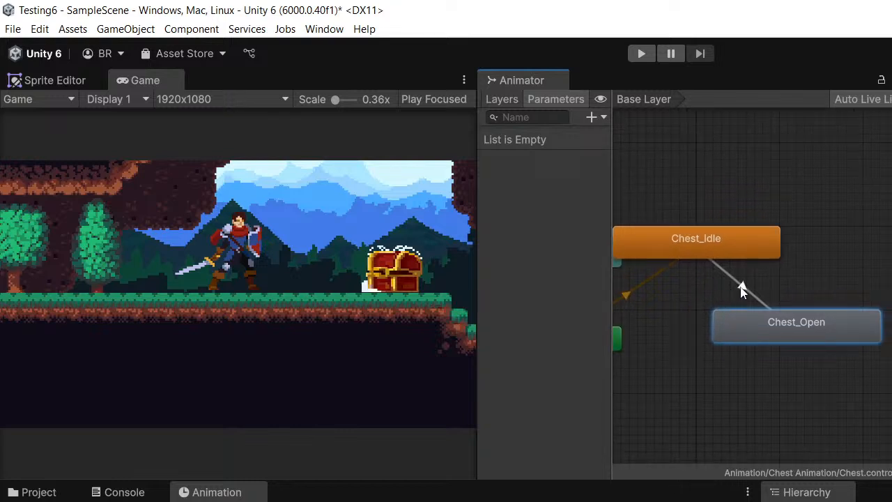
left_click(743, 289)
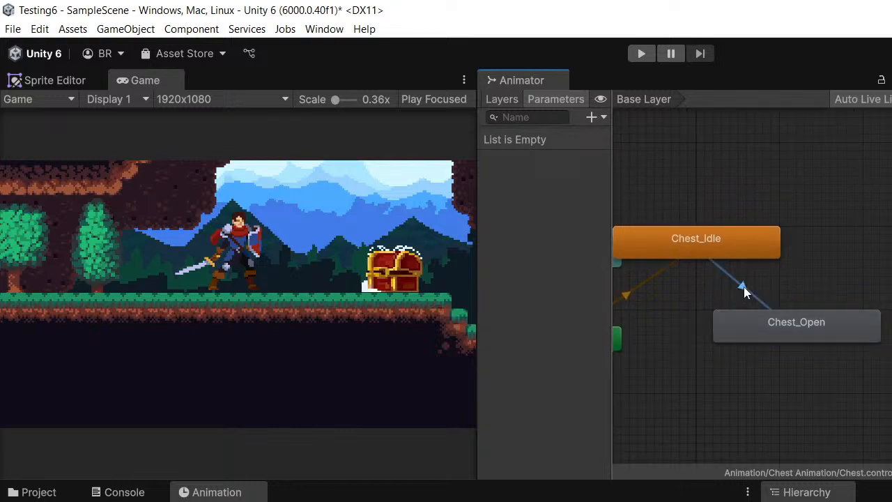
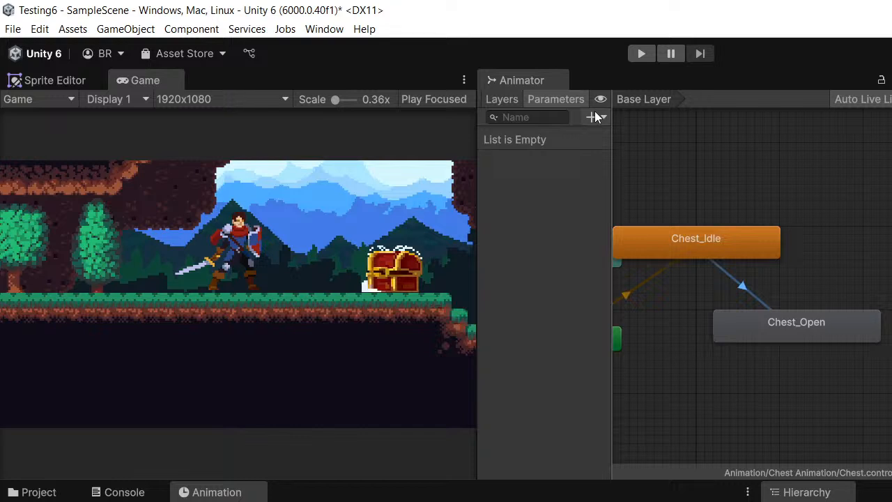
- Add a trigger parameter named Open to the chest's Animator and select the transition from Chest_Idle to Chest_Open
left_click(594, 118)
left_click(613, 186)
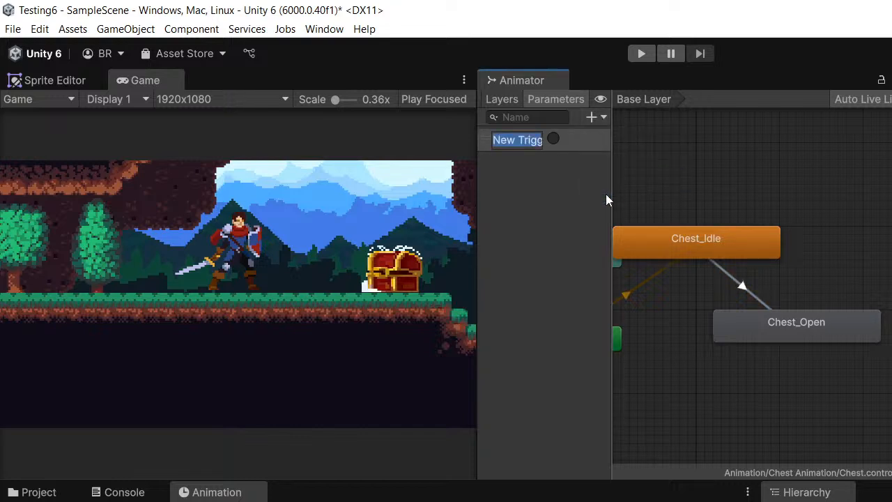
type("Open")
key("Return")
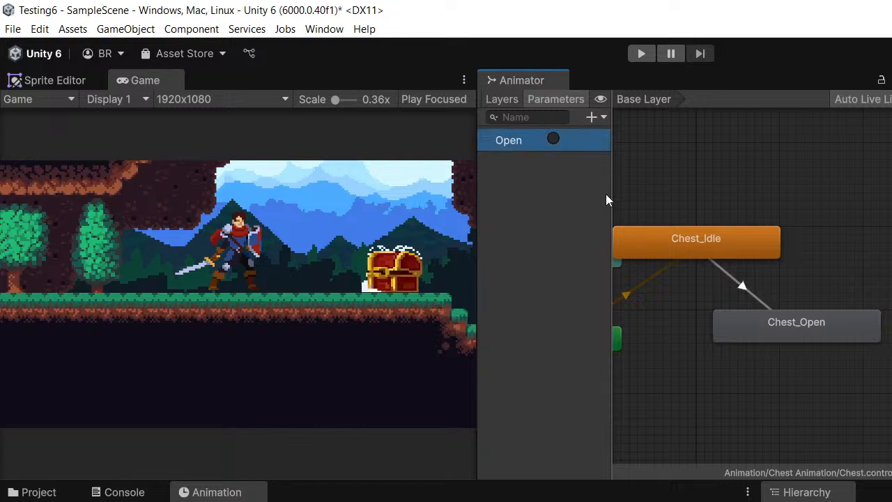
middle_click_drag(761, 309, 778, 317)
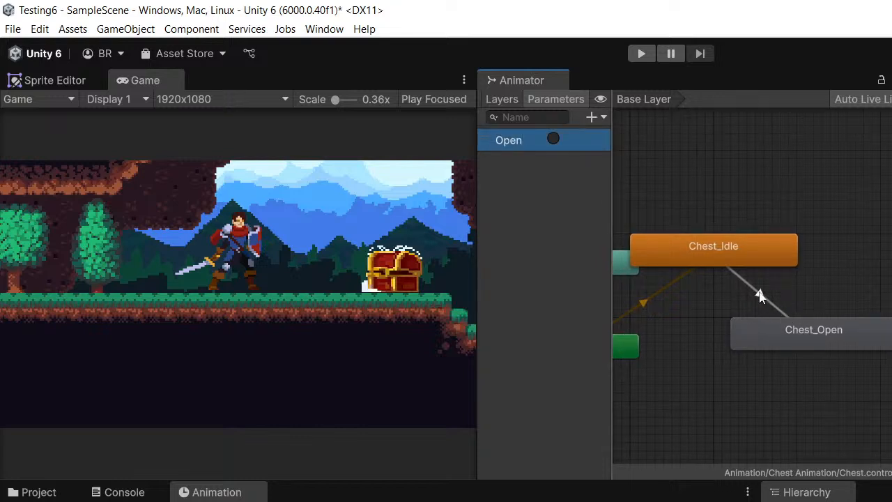
left_click(760, 295)
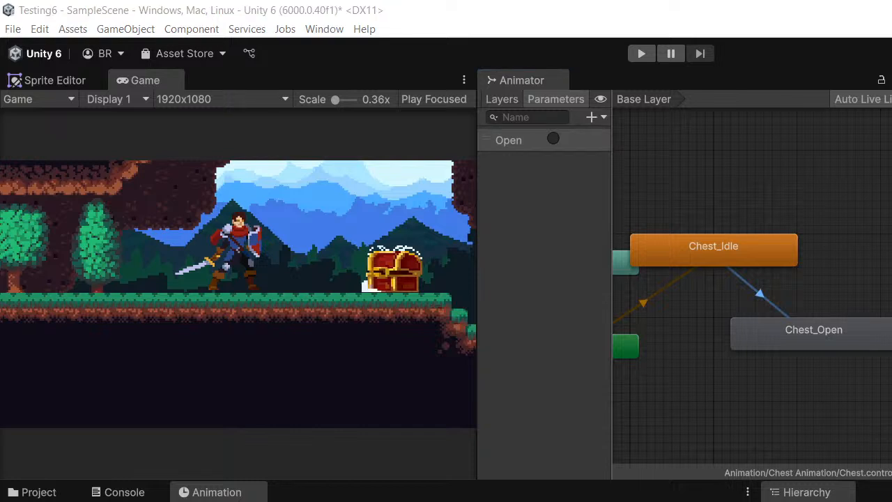
middle_click_drag(753, 292, 767, 293)
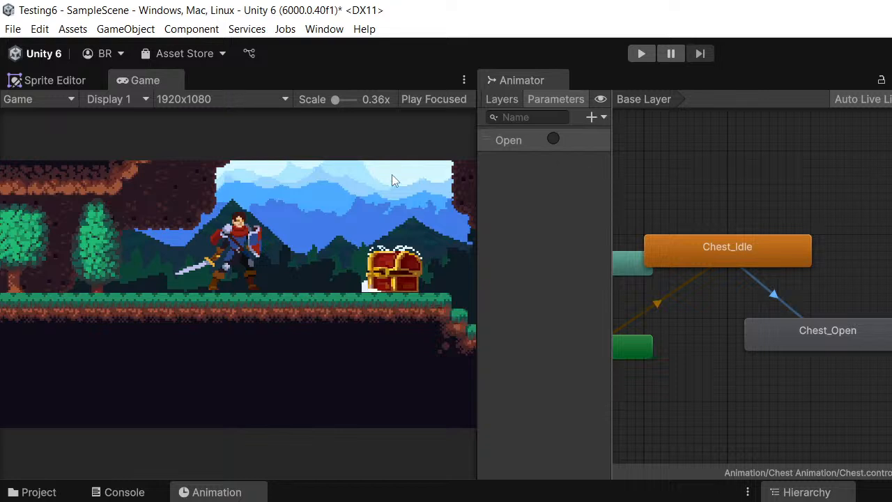
- Resize the Animator so that it sits between the Game and Scene views with all of its states in view
left_click_drag(477, 176, 418, 180)
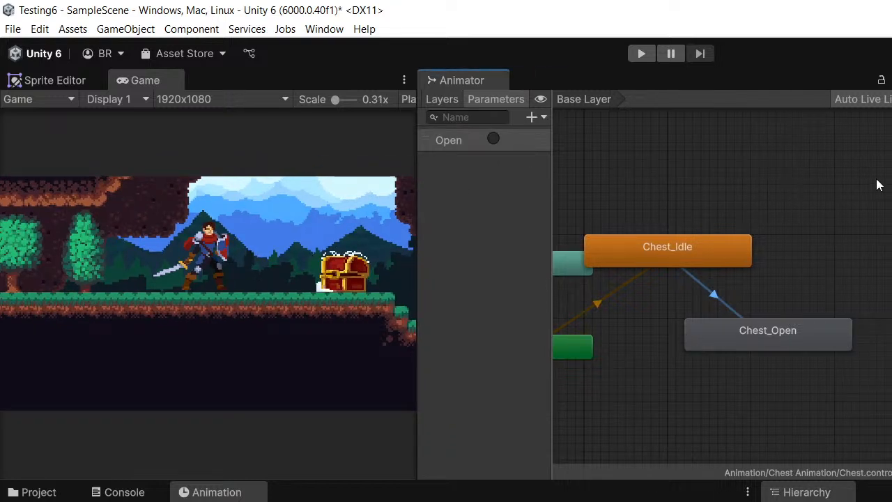
left_click_drag(891, 184, 770, 183)
scroll(660, 253, "down", 5)
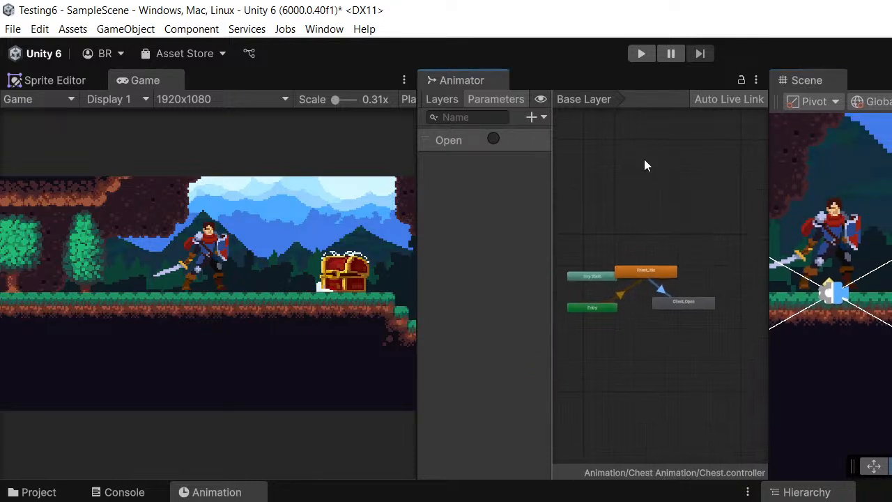
- Run the game, fire the Open trigger to test the chest's opening animation, and stop the game
left_click(642, 54)
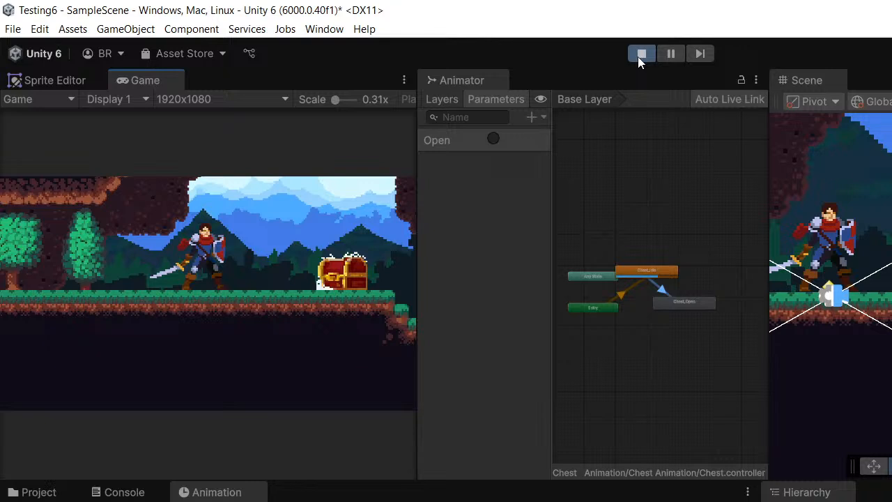
scroll(653, 216, "up", 5)
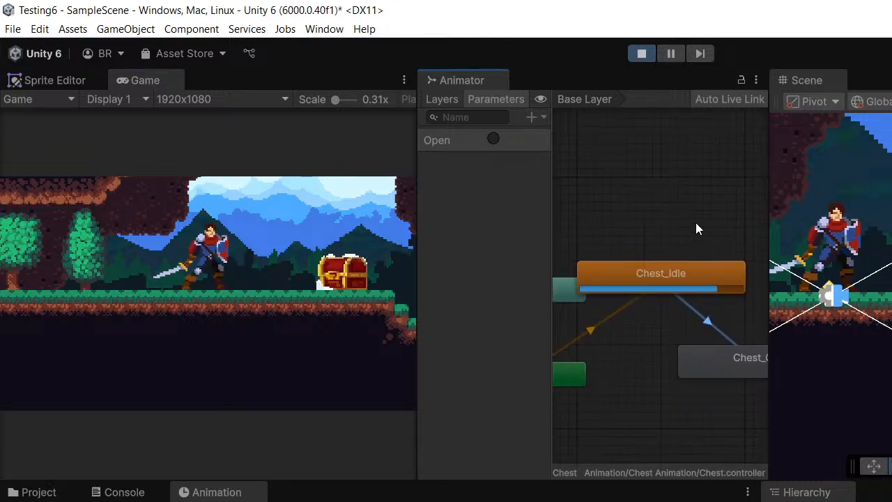
scroll(719, 262, "up", 3)
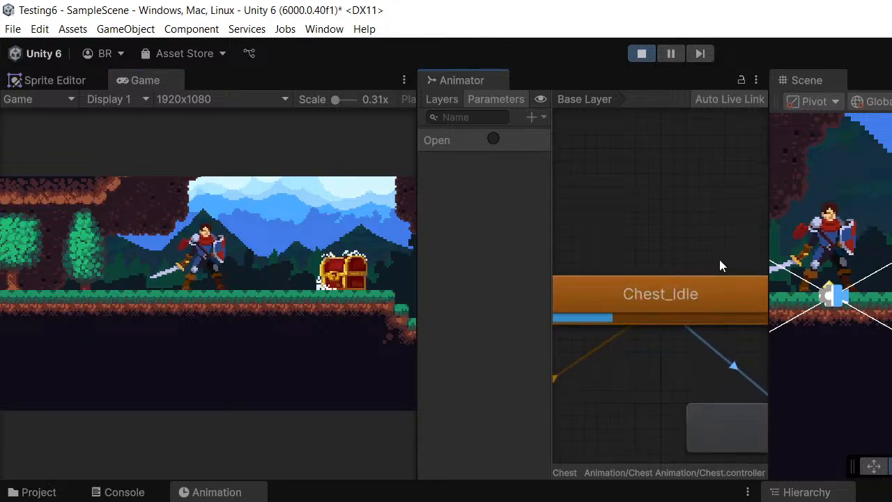
left_click(495, 139)
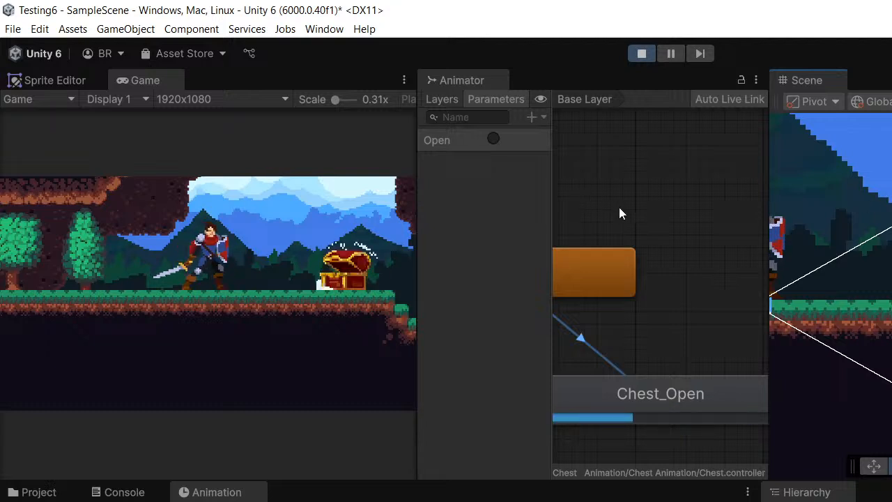
scroll(621, 209, "down", 3)
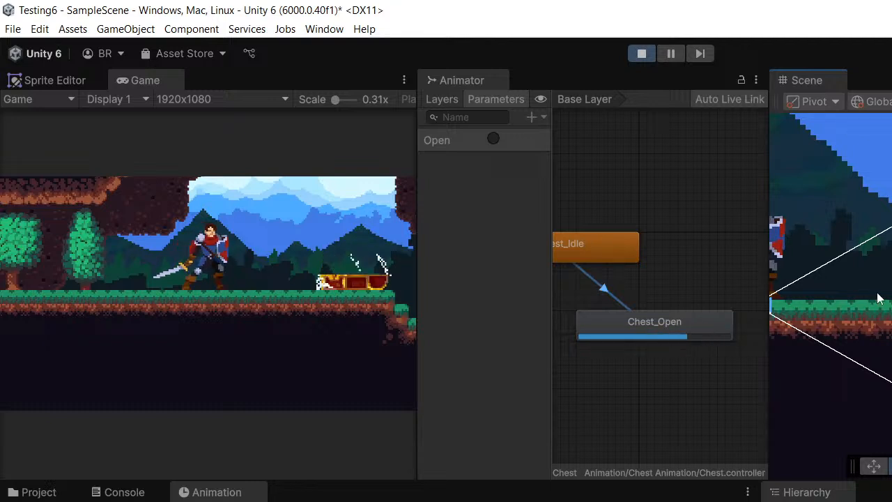
left_click(641, 54)
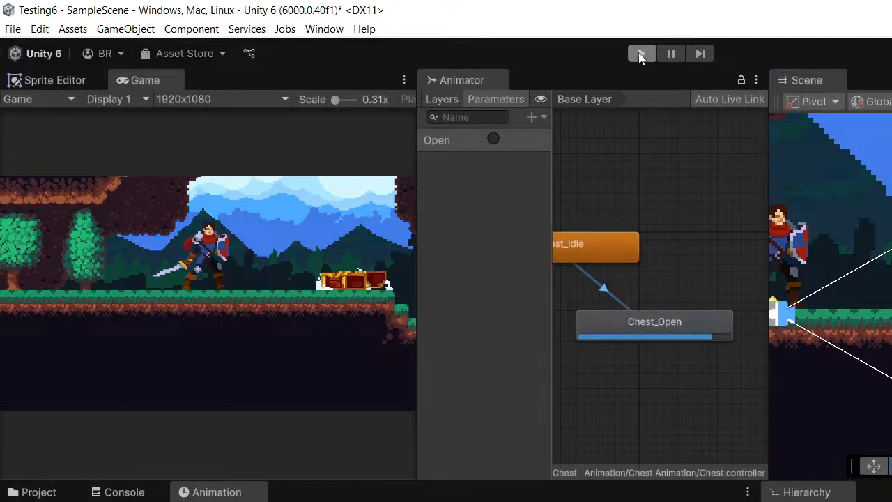
- Bring up the project files, run the game again to retest the Open trigger, and stop it
left_click(21, 492)
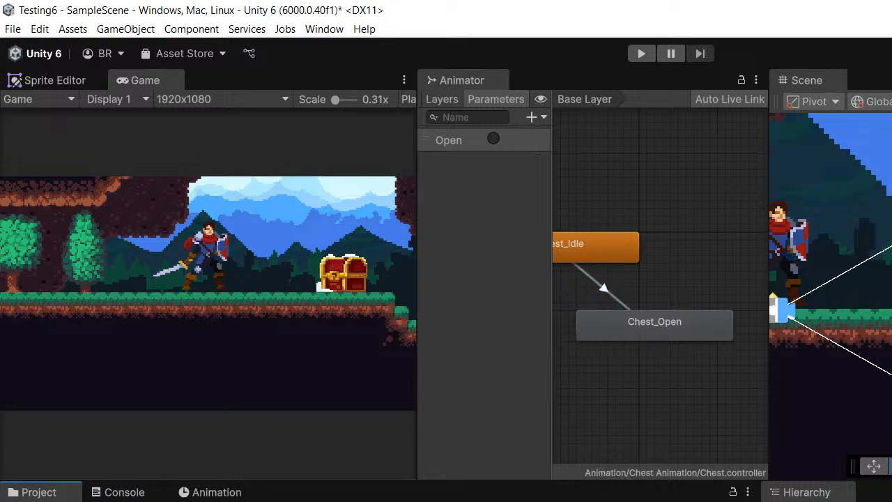
middle_click_drag(864, 292, 820, 299)
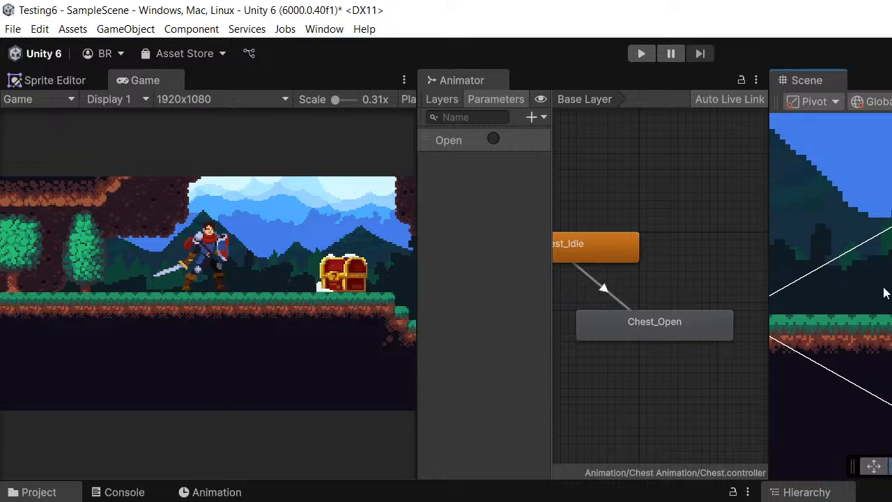
middle_click_drag(884, 278, 891, 285)
scroll(877, 185, "up", 4)
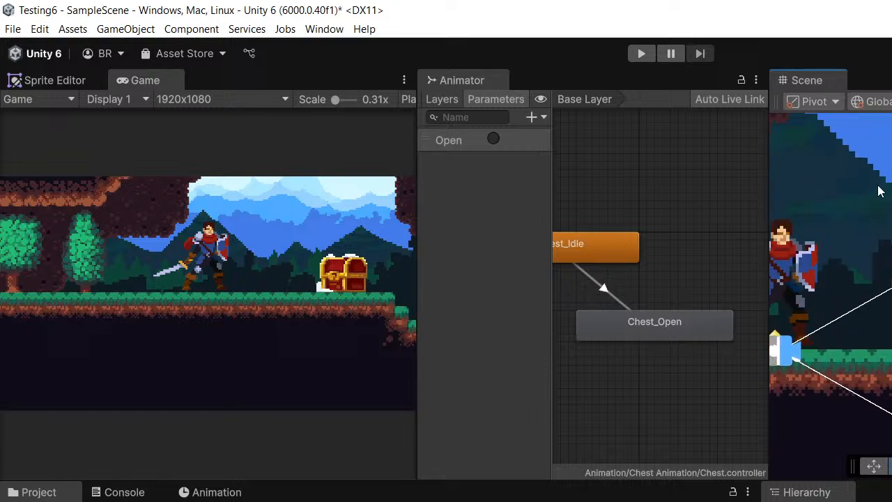
left_click(642, 53)
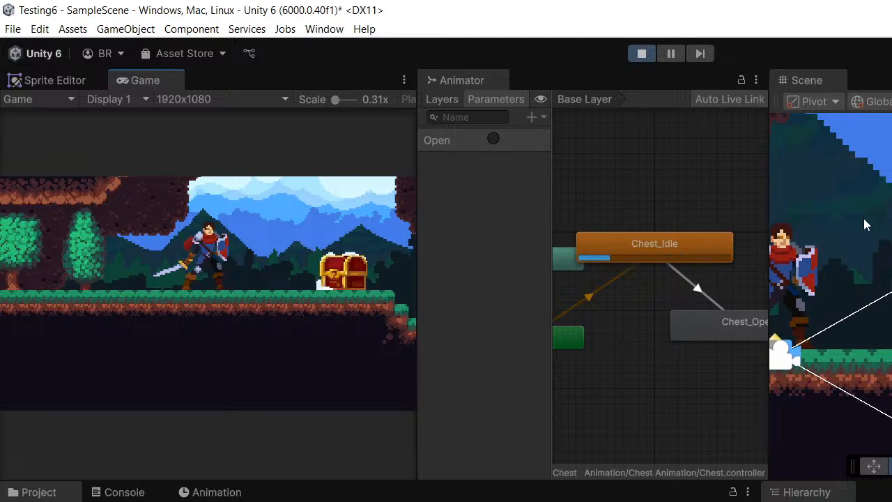
left_click(494, 138)
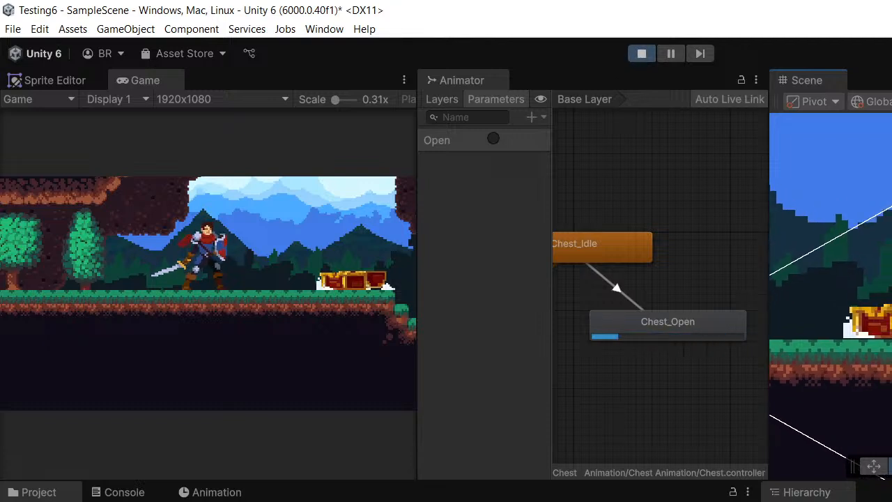
left_click(641, 54)
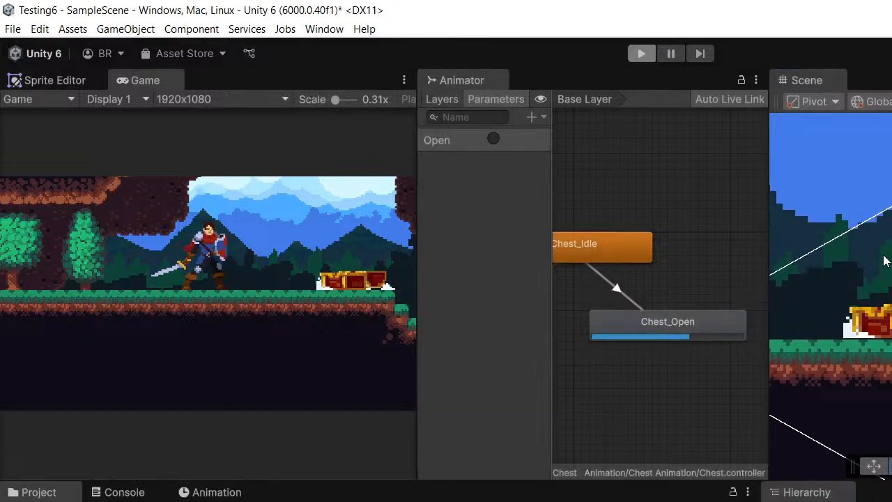
scroll(722, 244, "down", 3)
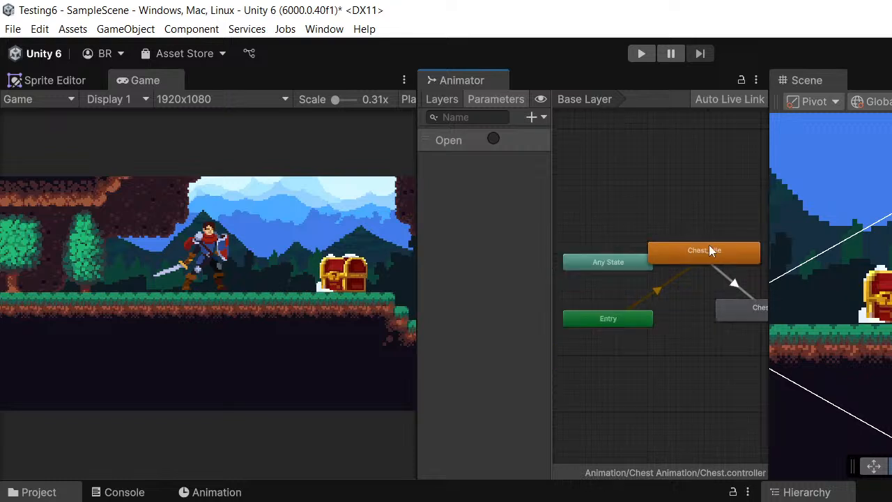
middle_click_drag(709, 244, 604, 250)
scroll(700, 253, "up", 5)
middle_click_drag(778, 230, 809, 229)
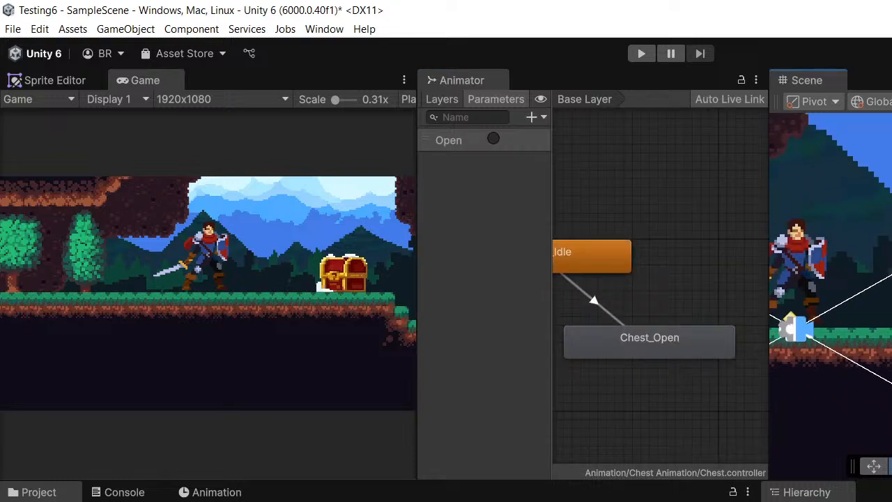
mouse_move(891, 301)
middle_mouse_down()
mouse_move(779, 302)
mouse_move(891, 301)
middle_mouse_up()
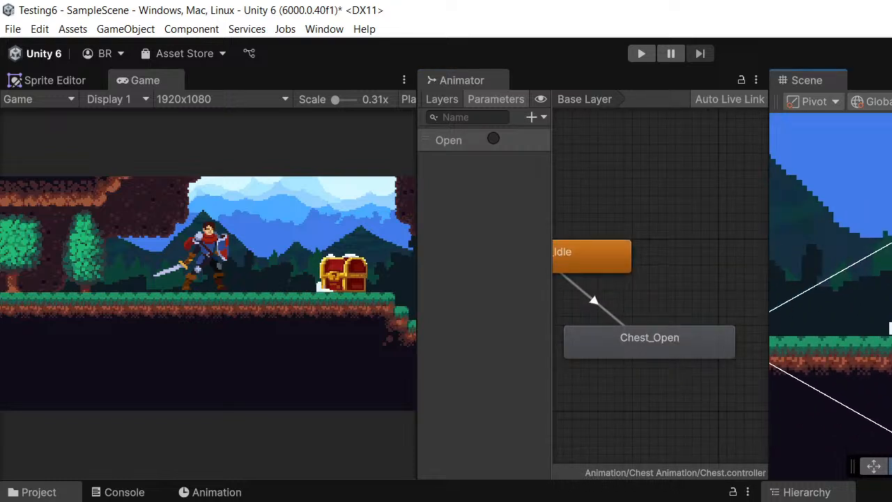
- Examine the circular area around the chest in relation to the player in the Scene view
left_click(865, 501)
scroll(831, 296, "up", 3)
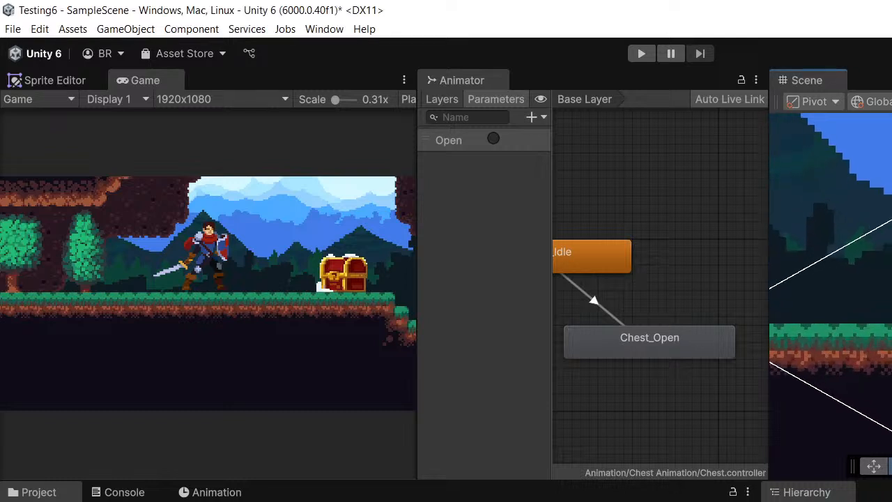
middle_click_drag(864, 296, 845, 301)
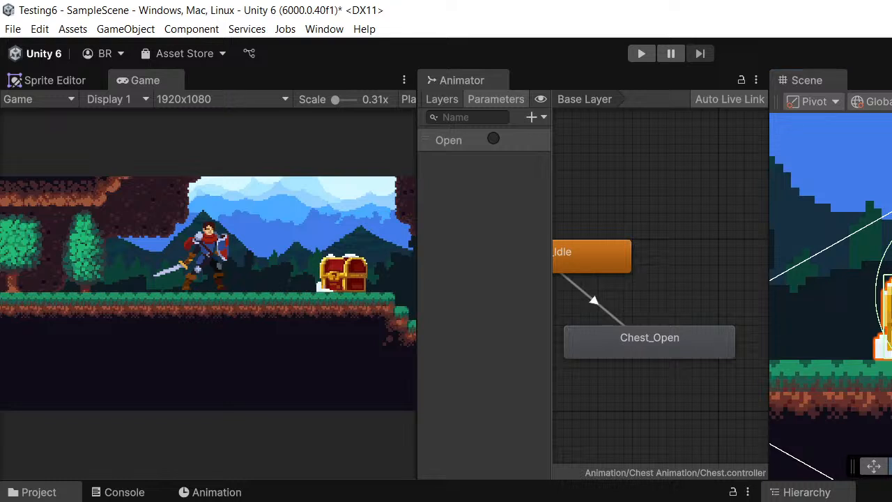
scroll(761, 330, "down", 2)
scroll(865, 328, "down", 5)
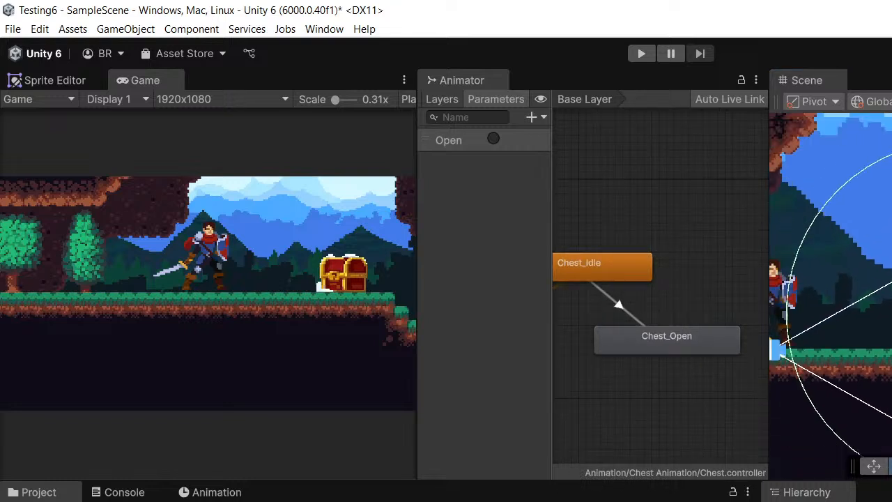
scroll(884, 348, "down", 3)
middle_click_drag(884, 348, 863, 363)
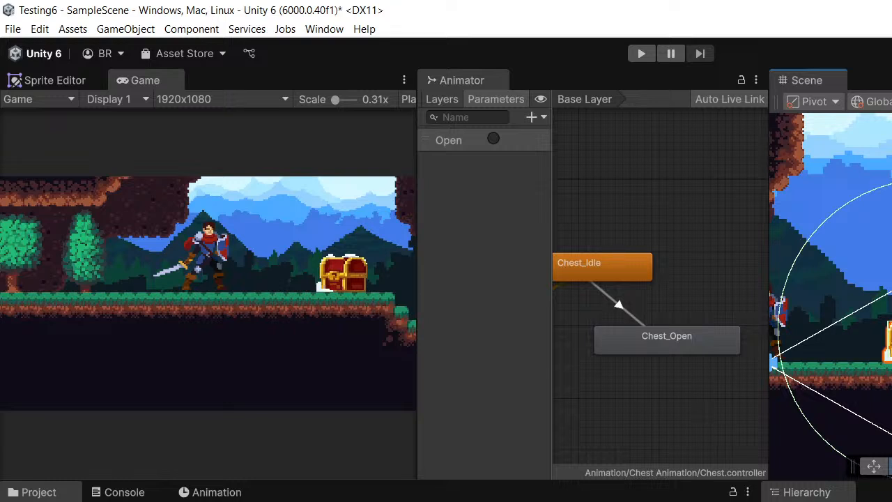
scroll(885, 341, "up", 3)
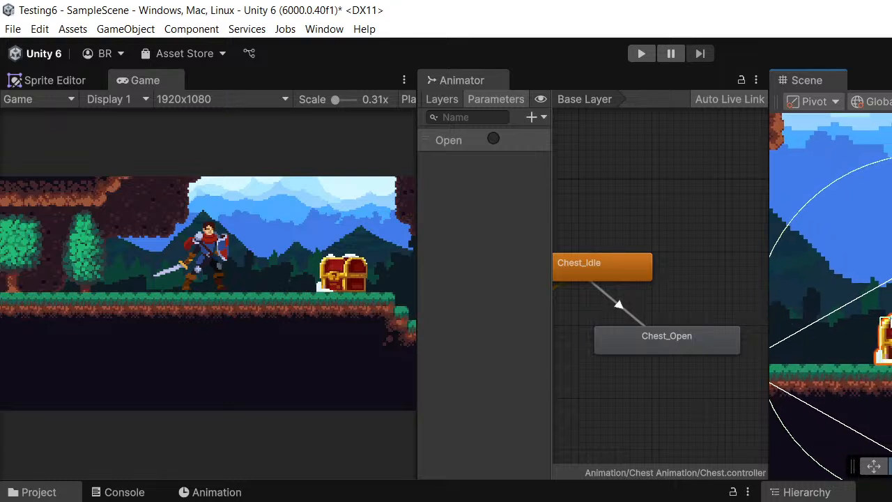
middle_click_drag(831, 327, 886, 383)
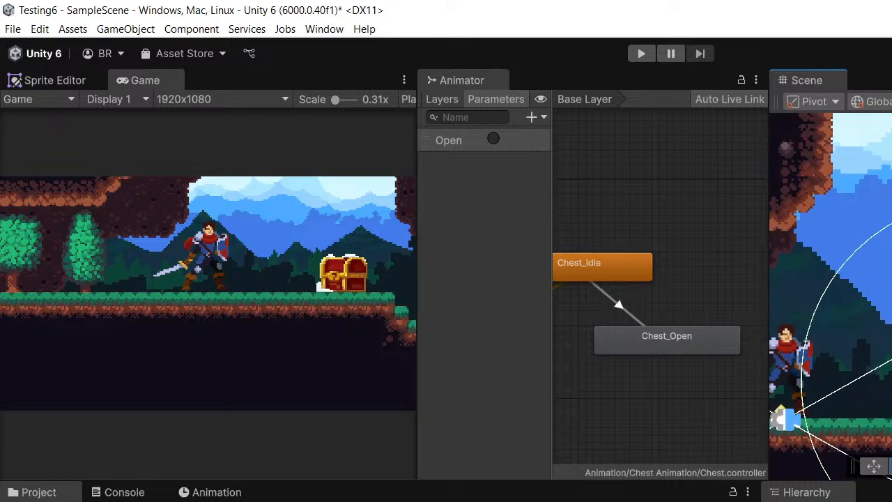
middle_click_drag(864, 334, 891, 366)
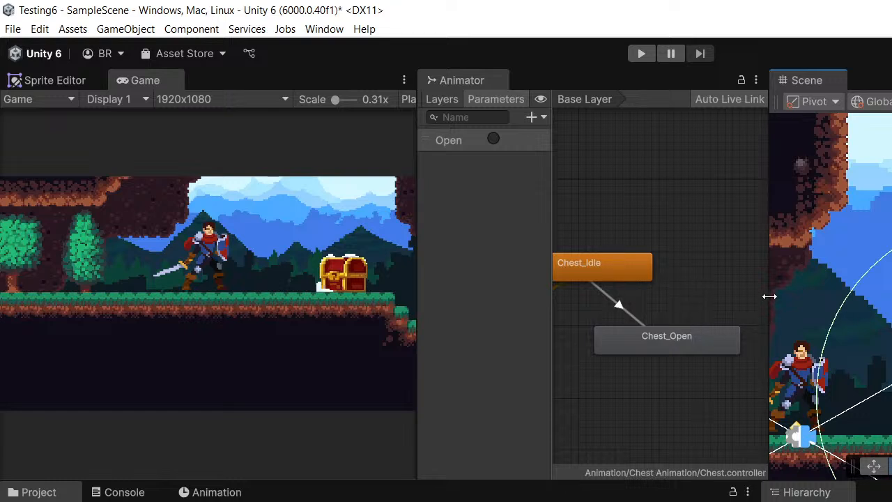
middle_click_drag(853, 300, 783, 254)
scroll(891, 276, "up", 3)
middle_click_drag(891, 276, 891, 216)
middle_click_drag(869, 188, 840, 144)
scroll(840, 148, "up", 3)
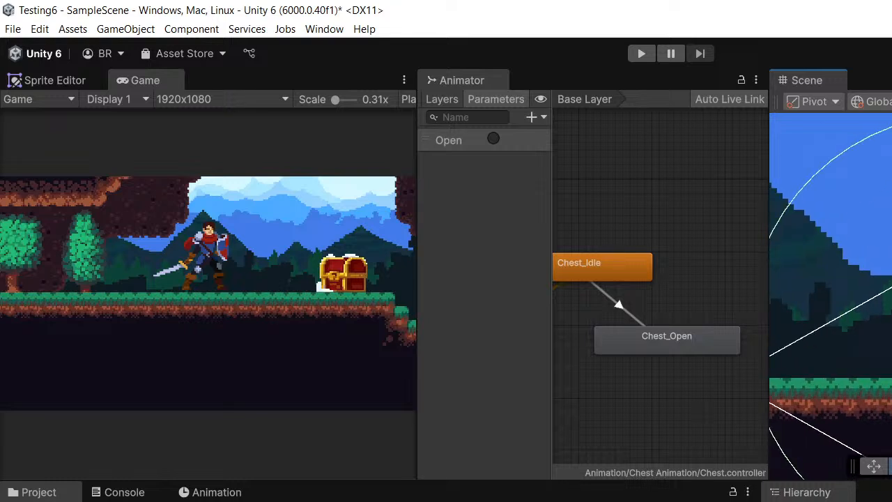
scroll(831, 296, "down", 3)
scroll(831, 296, "up", 3)
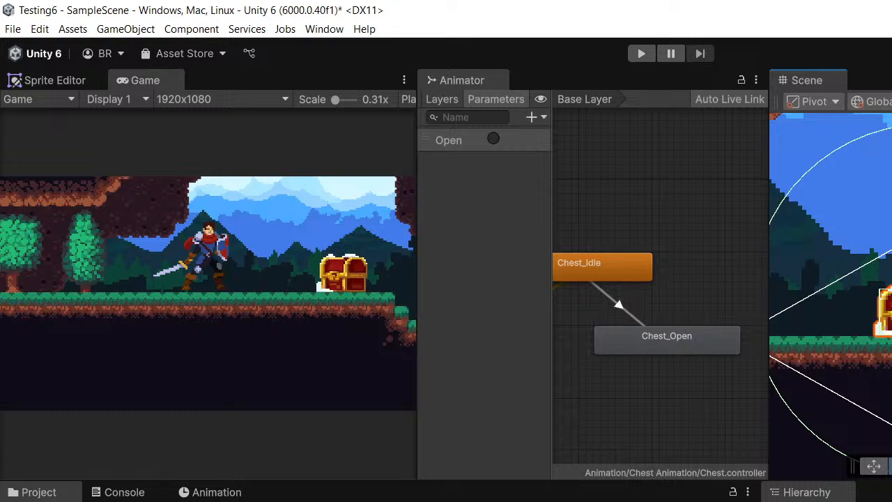
middle_click_drag(857, 295, 831, 289)
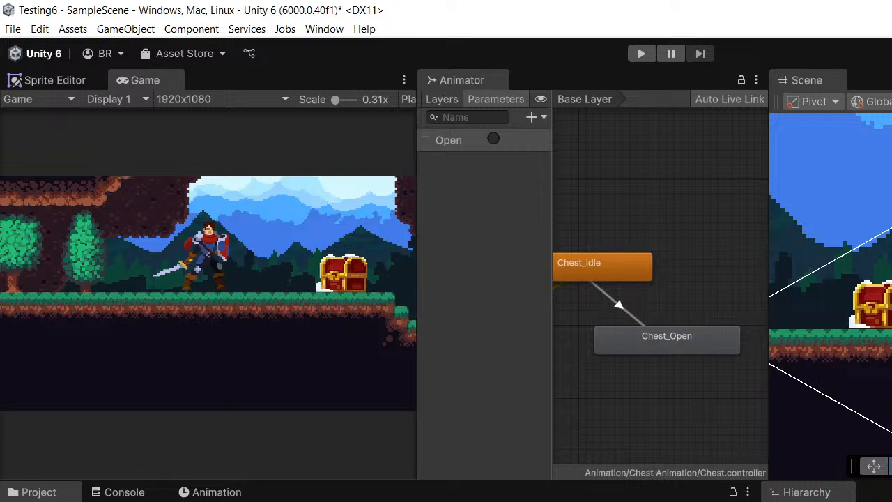
middle_click_drag(824, 245, 891, 234)
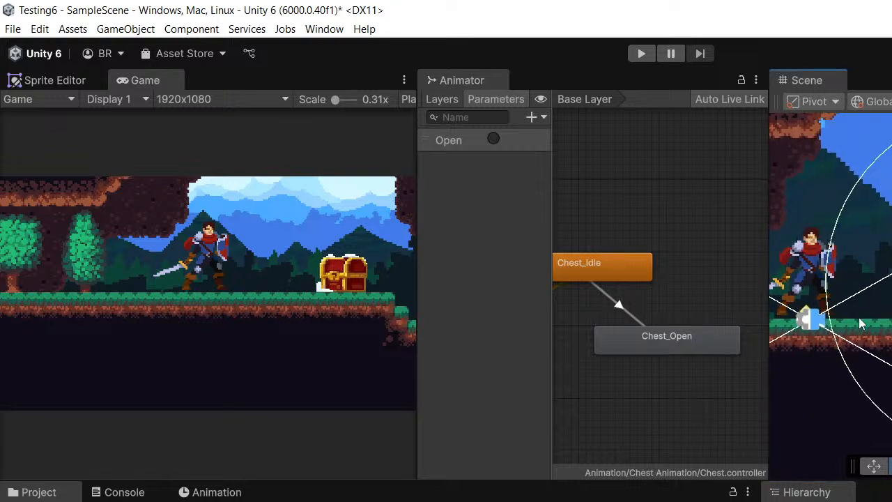
- Switch to Visual Studio and review the PlayerMovement script from its field declarations to the Update method
key("alt+Tab")
scroll(739, 261, "down", 3)
scroll(739, 260, "up", 3)
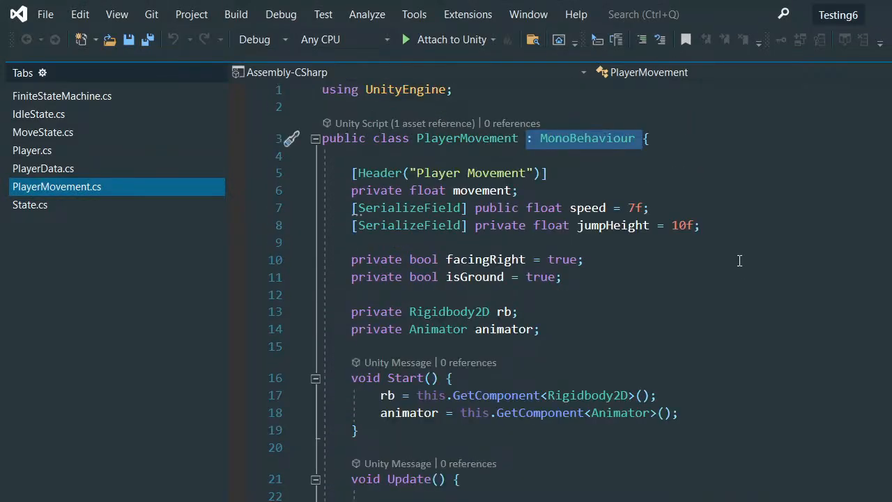
scroll(740, 261, "down", 3)
scroll(740, 261, "down", 1)
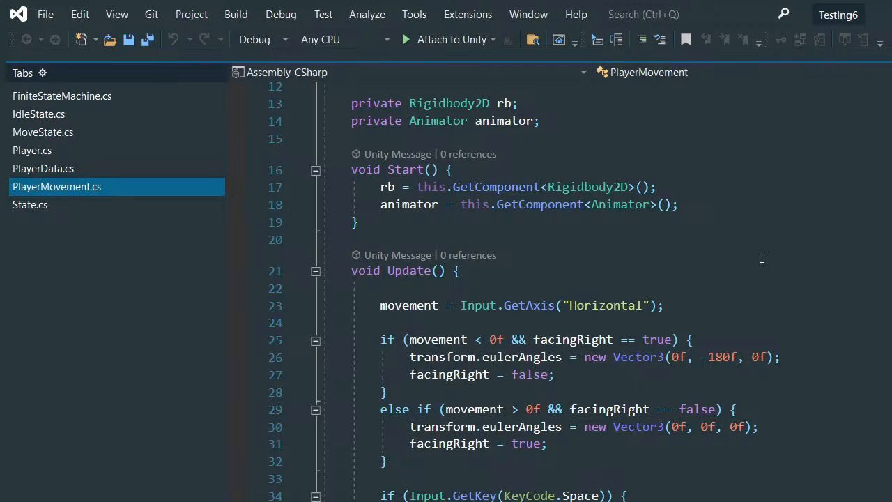
- Add a private OnTriggerEnter2D(Collider2D collision) method below OnCollisionEnter2D in the PlayerMovement script
scroll(761, 257, "down", 5)
scroll(760, 256, "up", 9)
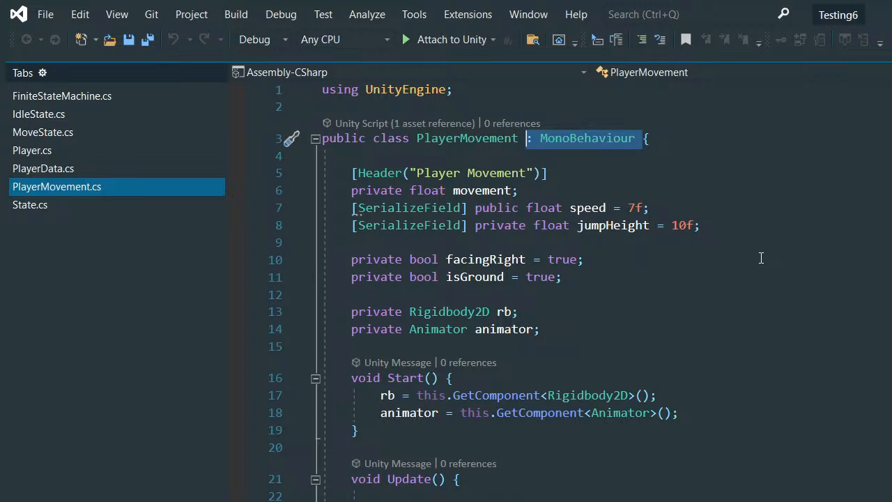
scroll(761, 258, "down", 6)
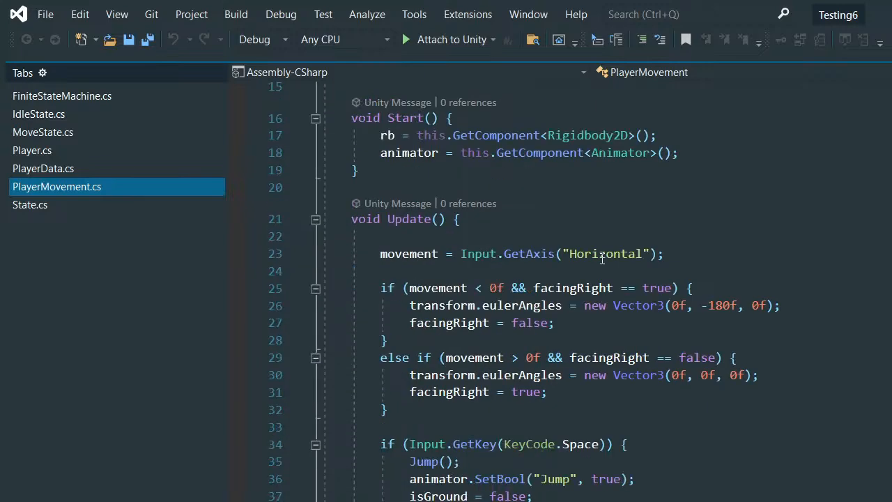
scroll(603, 258, "down", 14)
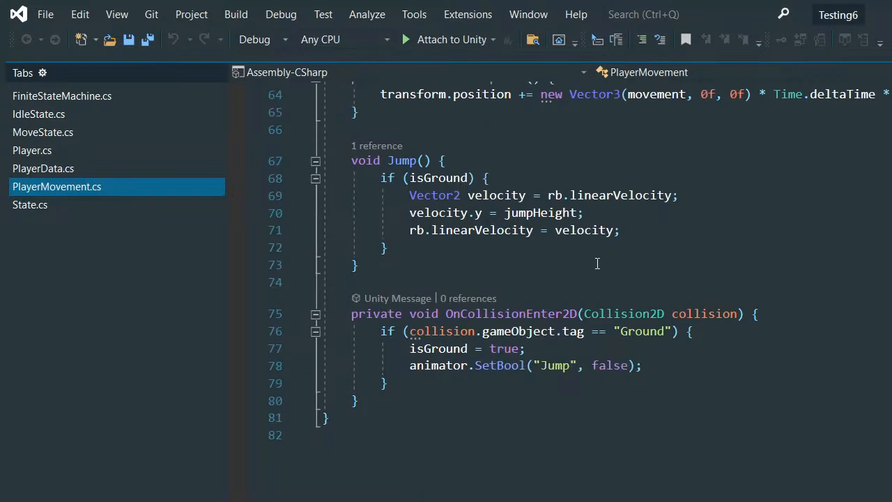
left_click(388, 401)
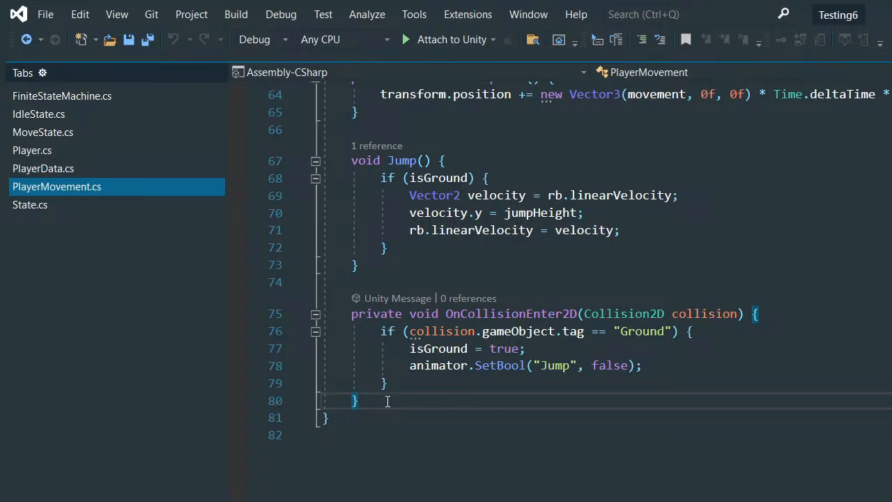
key("Return")
key("Return")
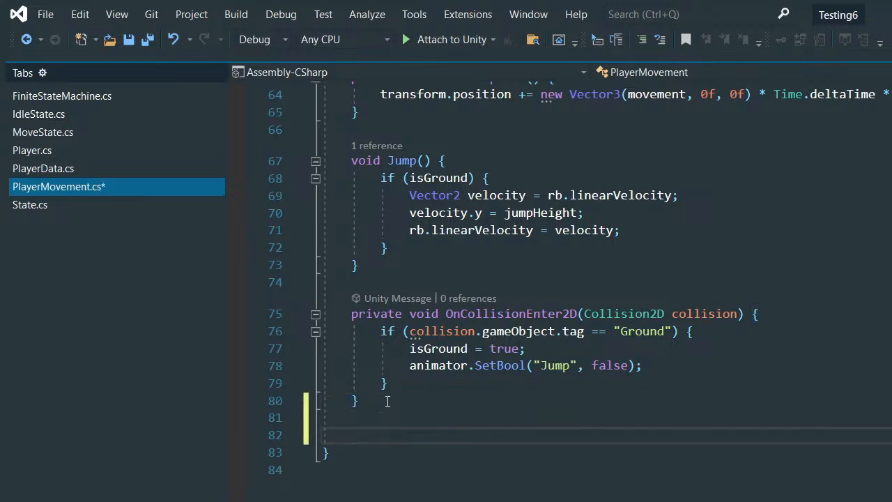
type("Ontrigger")
key("BackSpace")
key("BackSpace")
key("BackSpace")
key("BackSpace")
key("BackSpace")
key("BackSpace")
key("BackSpace")
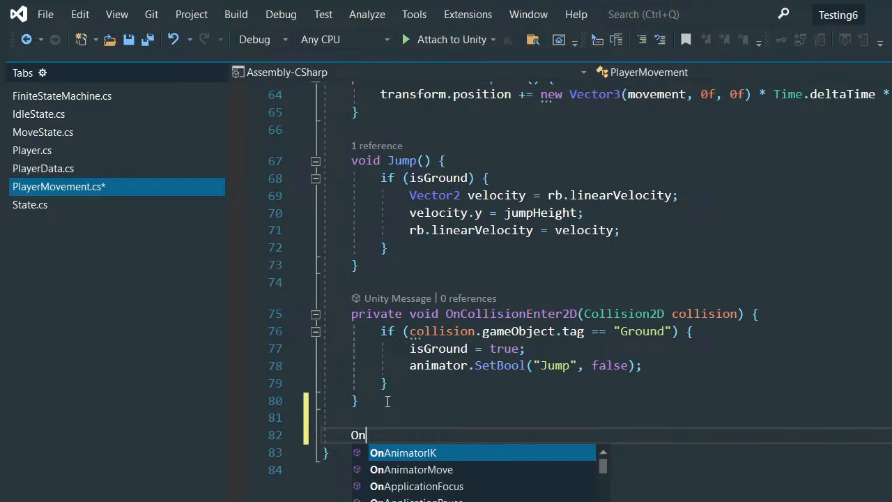
type("Trigge")
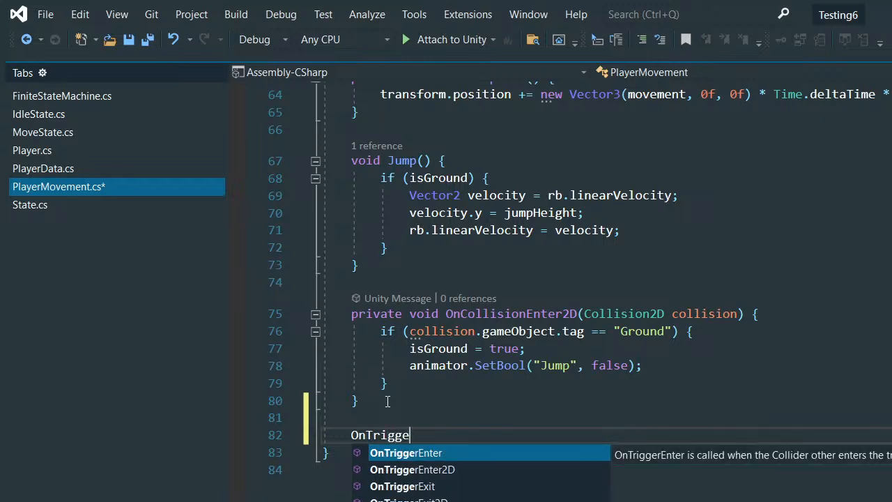
key("Down")
key("Tab")
scroll(401, 407, "down", 2)
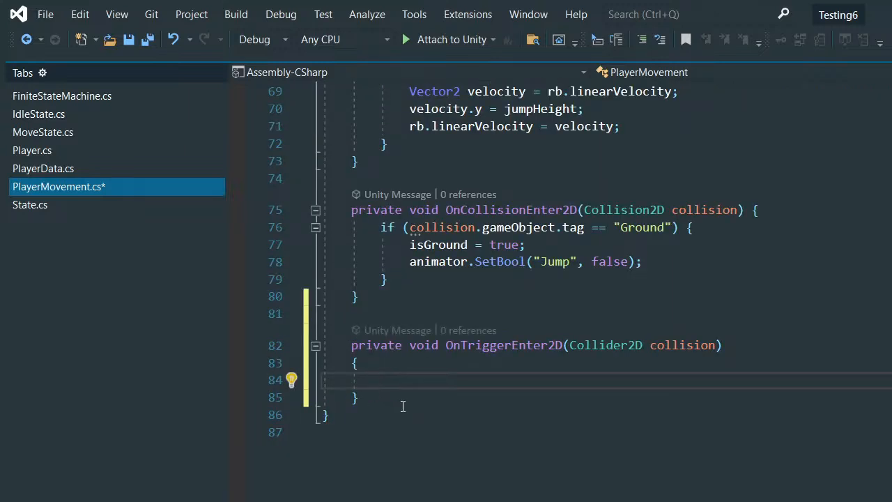
- Write an if condition in OnTriggerEnter2D that tests whether collision.gameObject.tag == "Chest"
left_click(460, 399)
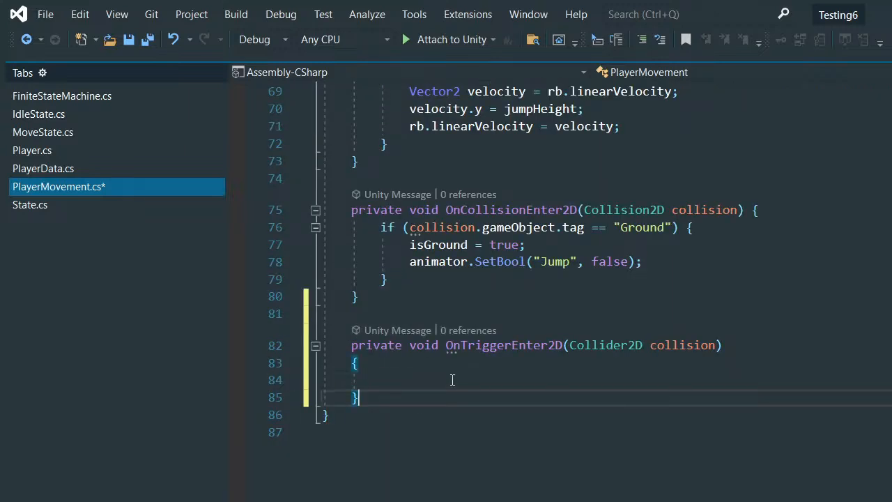
left_click(452, 382)
type("if ")
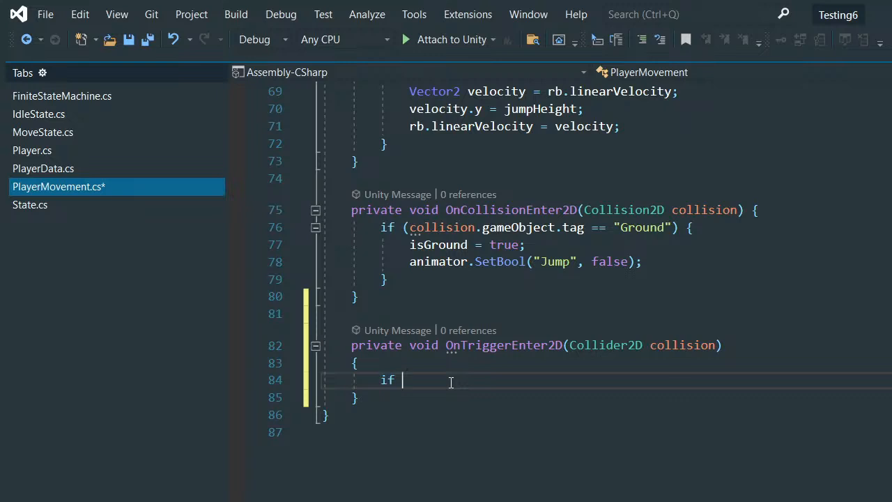
type("(collision.")
type("b")
key("BackSpace")
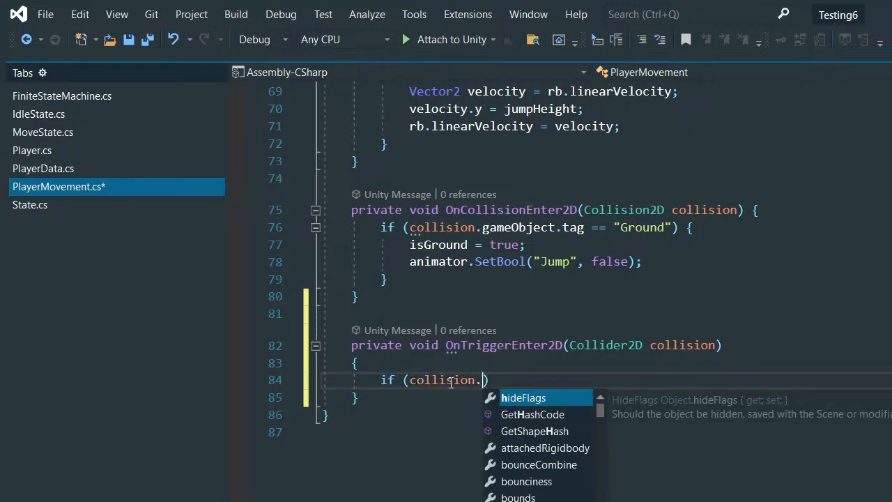
type("ga")
key("Tab")
type(".tag")
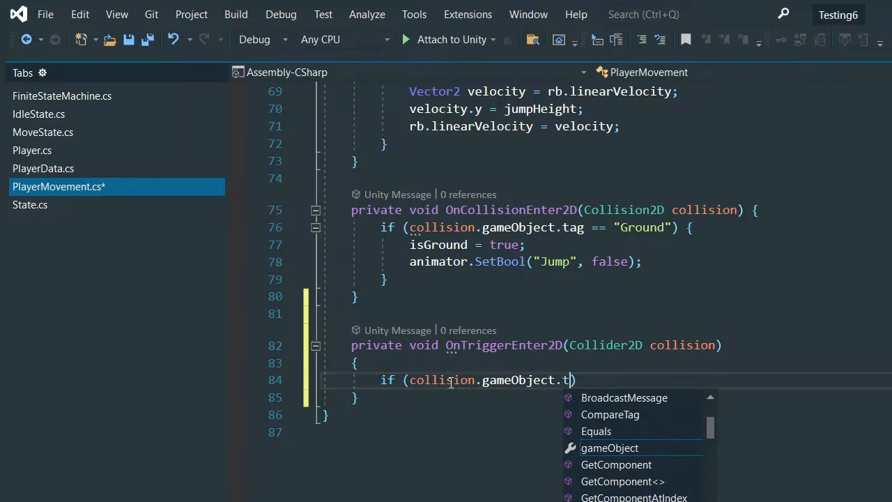
type(" == \"")
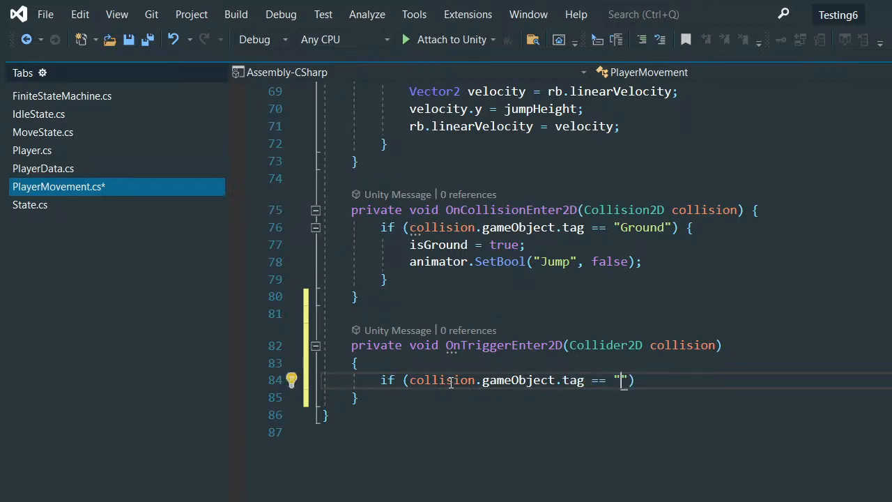
type("Chest")
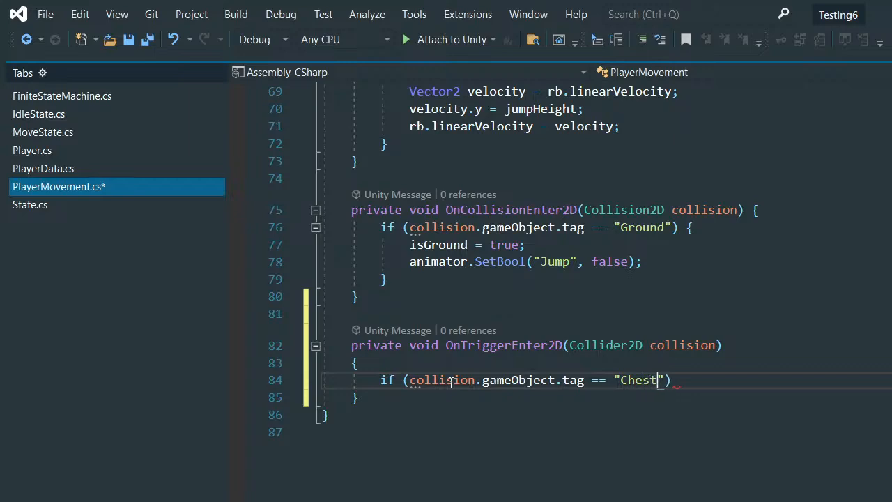
- Give the Chest tag condition a braced body with an empty line inside
scroll(450, 382, "up", 10)
scroll(698, 410, "down", 8)
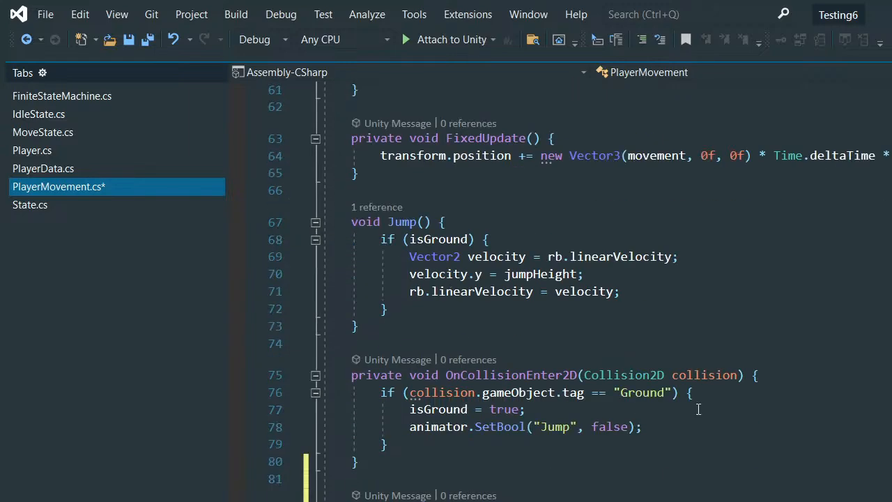
scroll(698, 409, "down", 3)
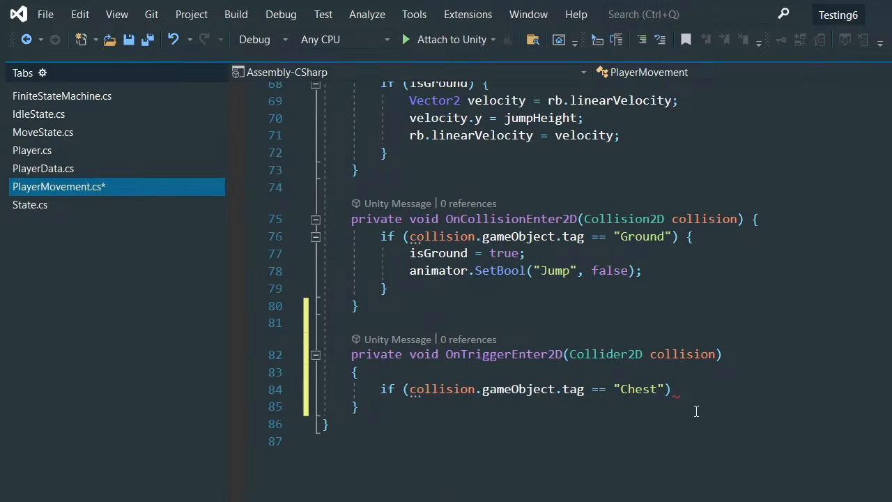
left_click(690, 390)
type("{")
key("Return")
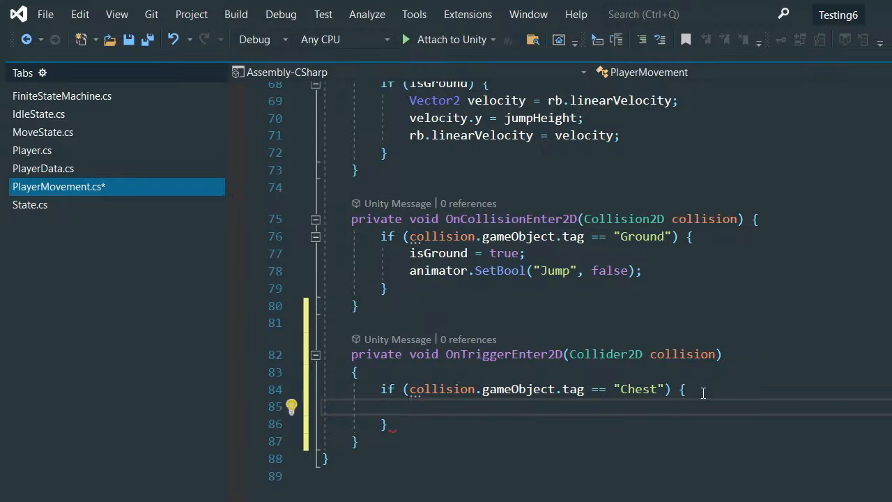
- Start a Debug.Log call with the collision parameter as its argument inside the Chest condition
type("Deb")
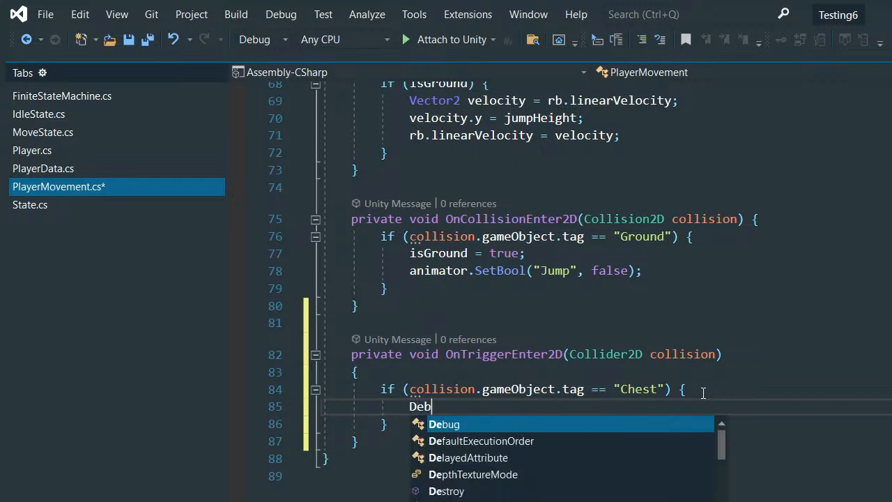
type("ug.")
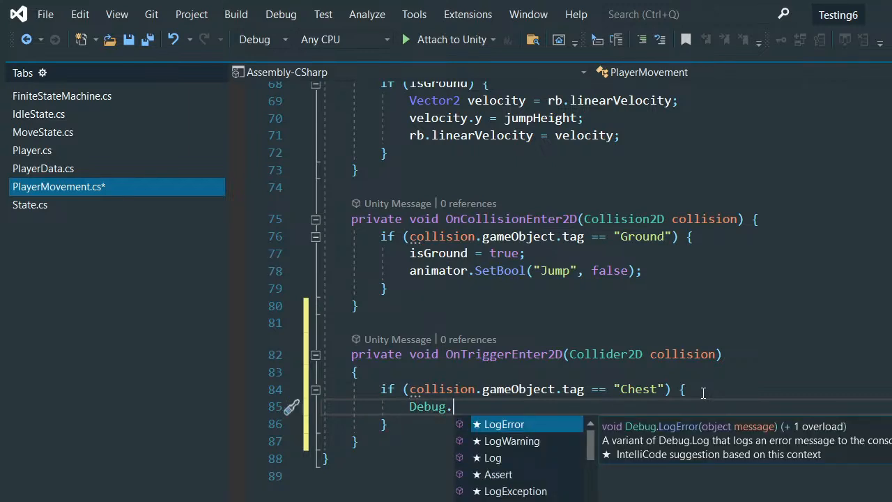
type("lo")
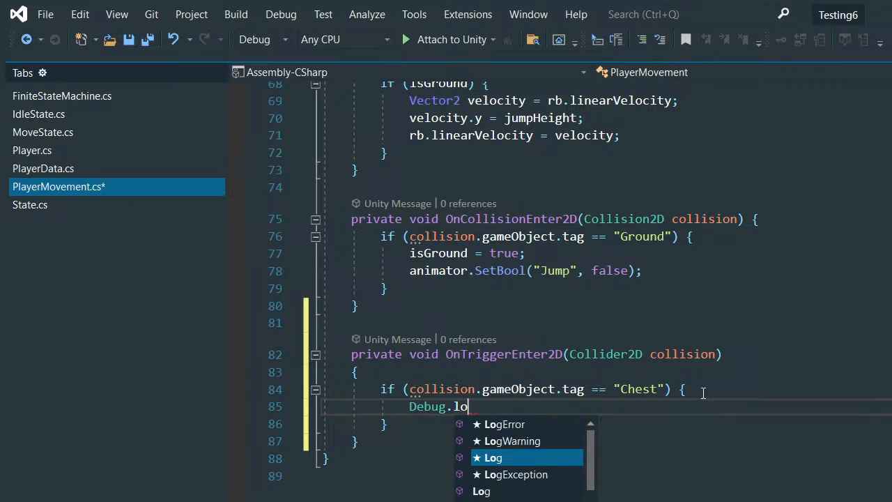
key("Tab")
type("(co")
type("llision.g")
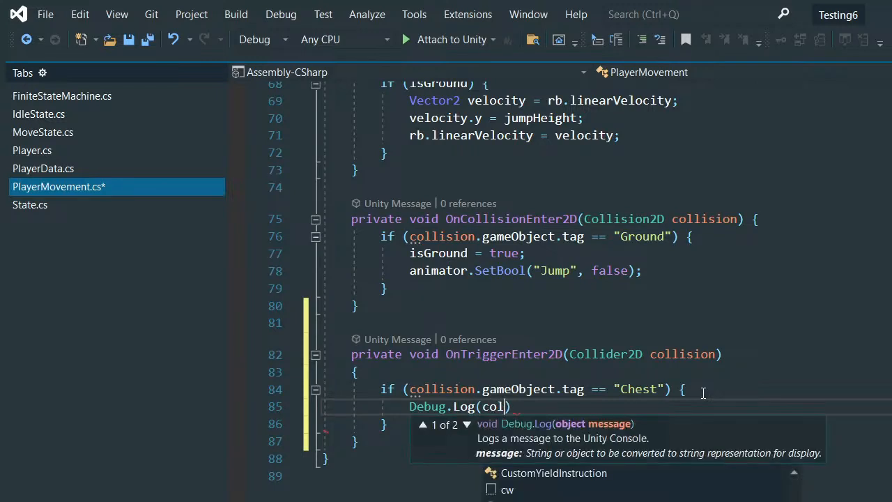
type("ane")
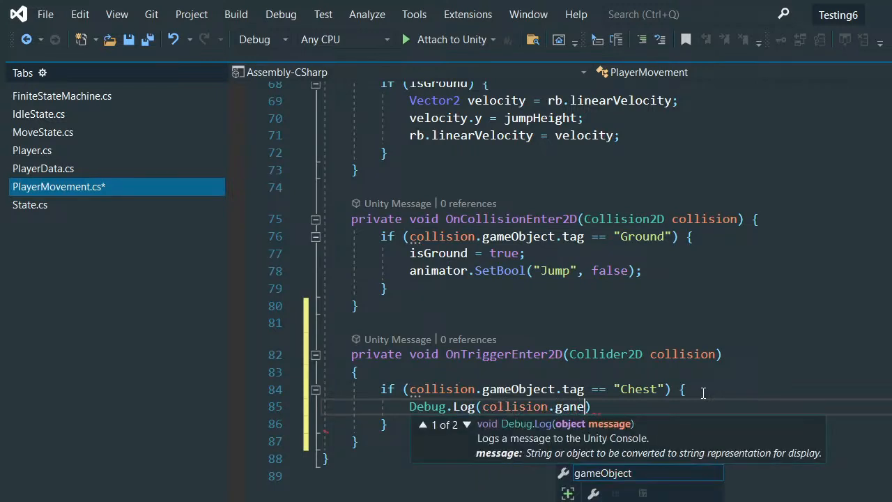
key("Return")
key("BackSpace")
key("BackSpace")
key("BackSpace")
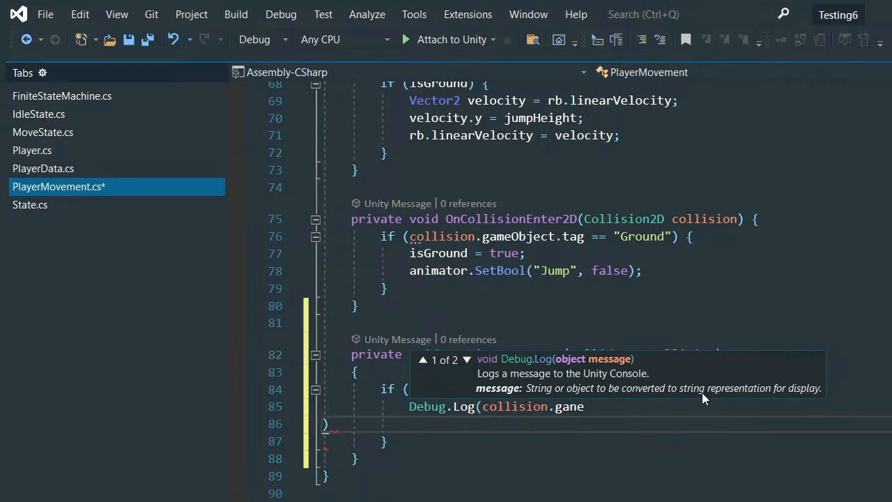
key("BackSpace")
- Replace the tag equality test in the OnTriggerEnter2D condition with CompareTag("Chest")
scroll(547, 407, "up", 1)
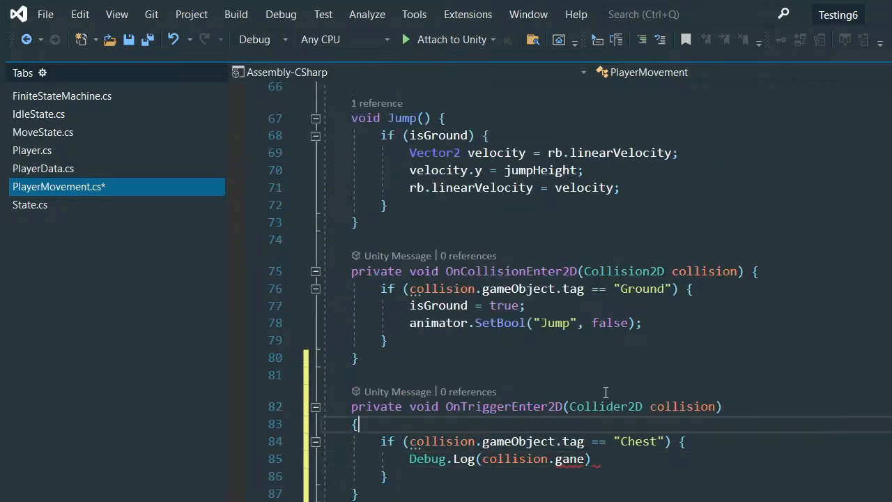
left_click_drag(664, 441, 564, 442)
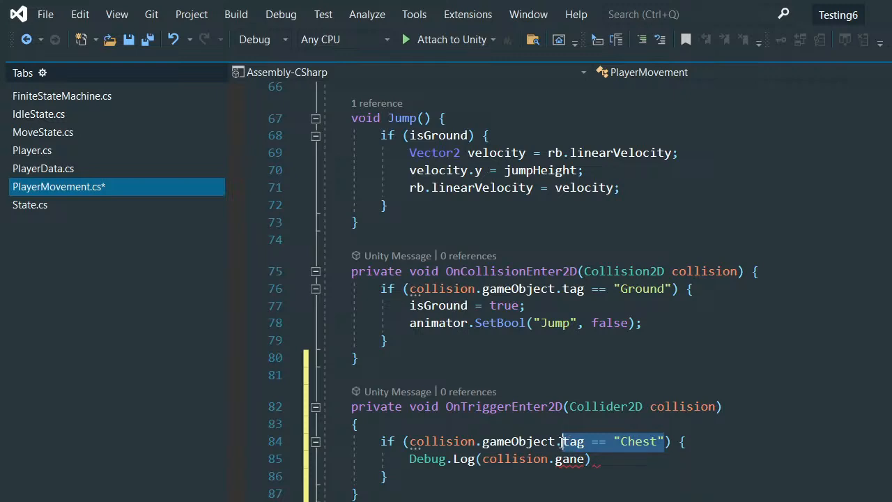
scroll(565, 442, "down", 2)
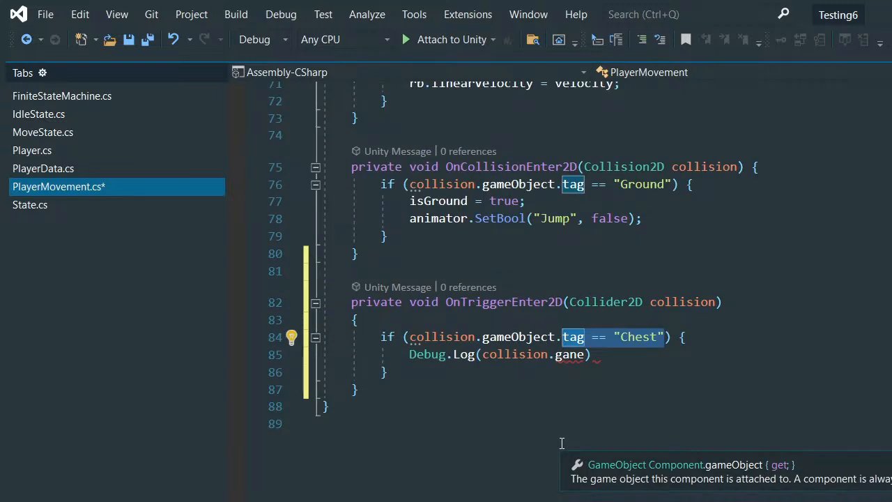
scroll(562, 443, "up", 1)
type("CompareTag\\")
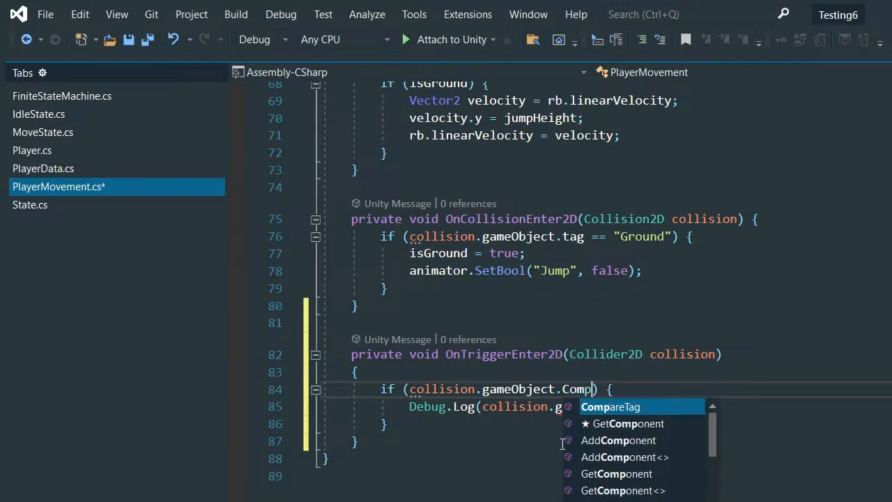
key("Return")
key("BackSpace")
key("BackSpace")
key("BackSpace")
key("BackSpace")
key("BackSpace")
key("BackSpace")
key("BackSpace")
key("BackSpace")
key("BackSpace")
key("BackSpace")
key("BackSpace")
key("BackSpace")
key("BackSpace")
key("BackSpace")
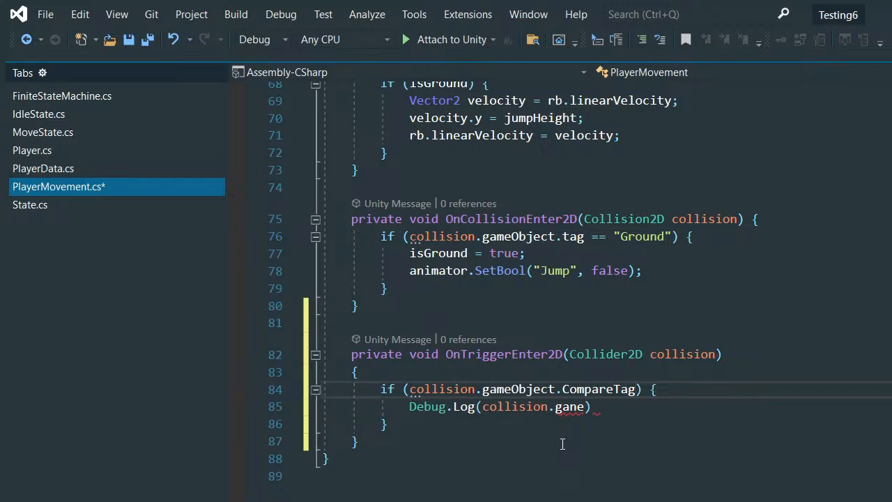
type("(\"Chest")
- Remove the misspelled member after "collision." in the Debug.Log call and comment the call out
left_click(602, 411)
key("Left")
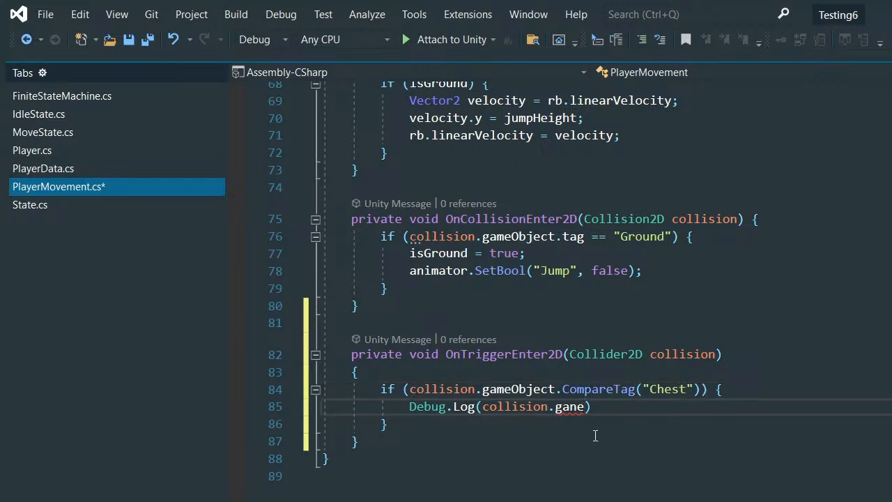
key("BackSpace")
key("BackSpace")
key("BackSpace")
key("BackSpace")
left_click(408, 407)
type("//")
- Insert collision.gameObject.GetComponent<Animator>() before the commented-out Debug.Log call in the Chest condition
key("Left")
key("Left")
type("o")
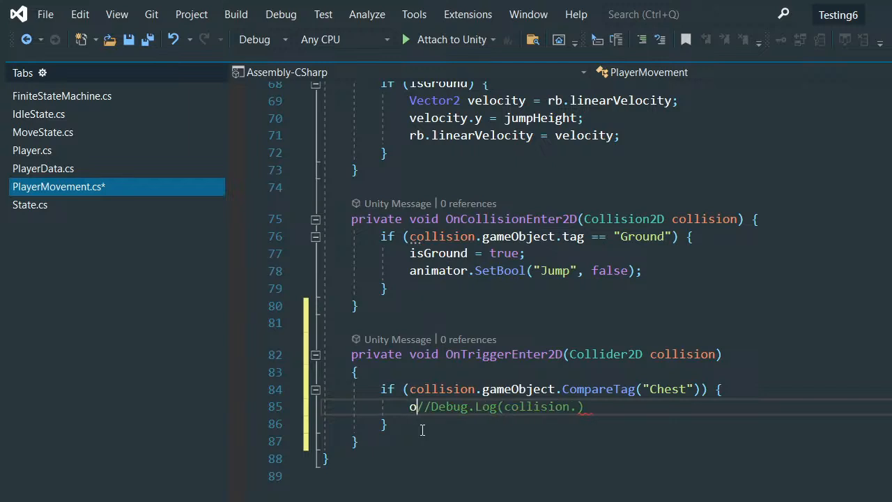
key("BackSpace")
type("collision.gameObject.")
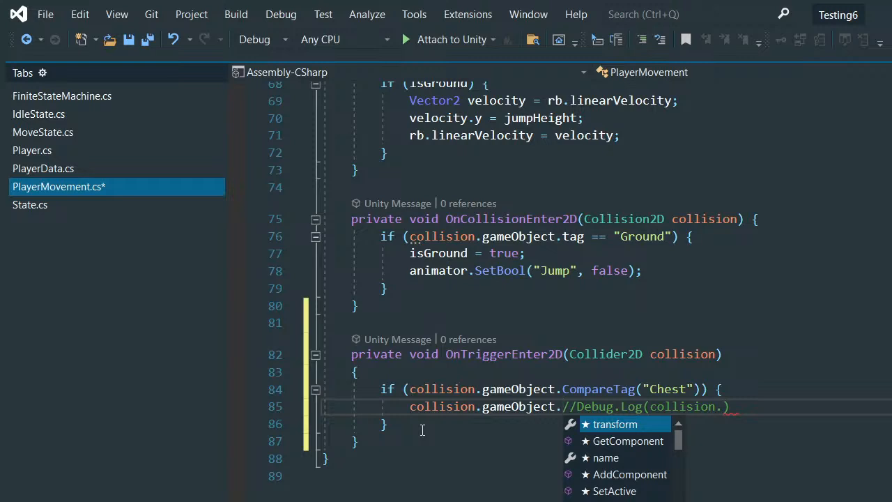
type("get")
key("Tab")
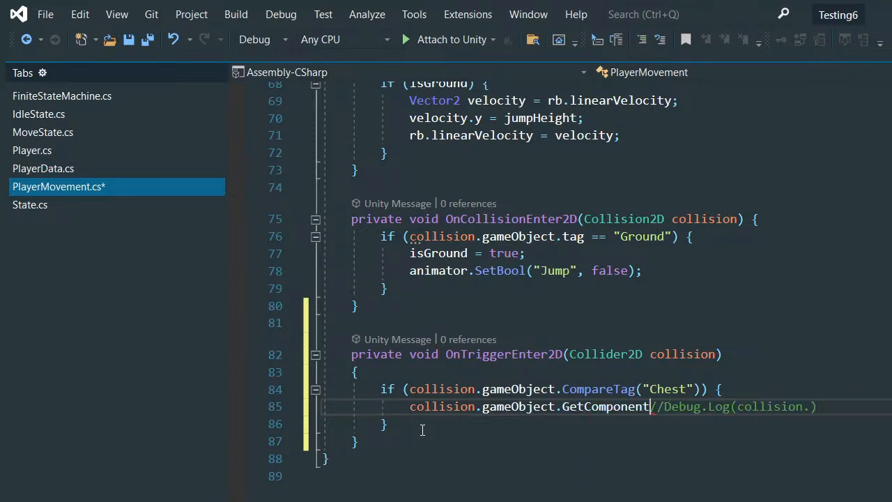
type("<")
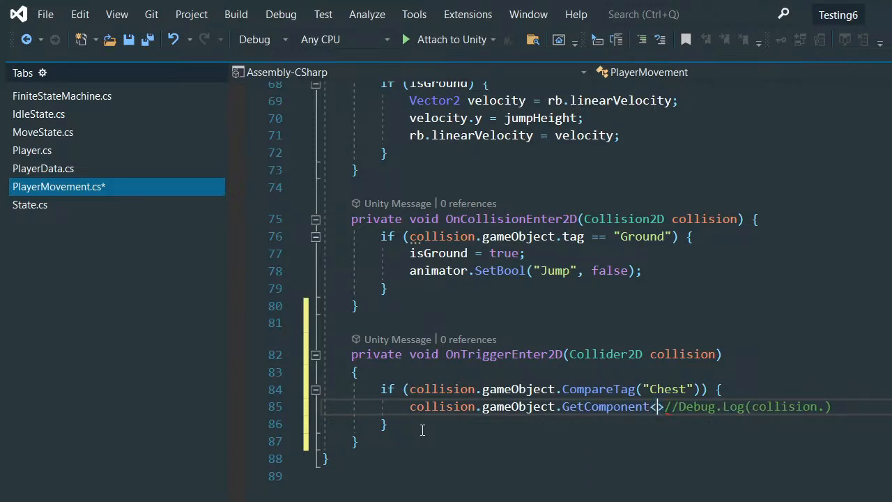
type("Animato")
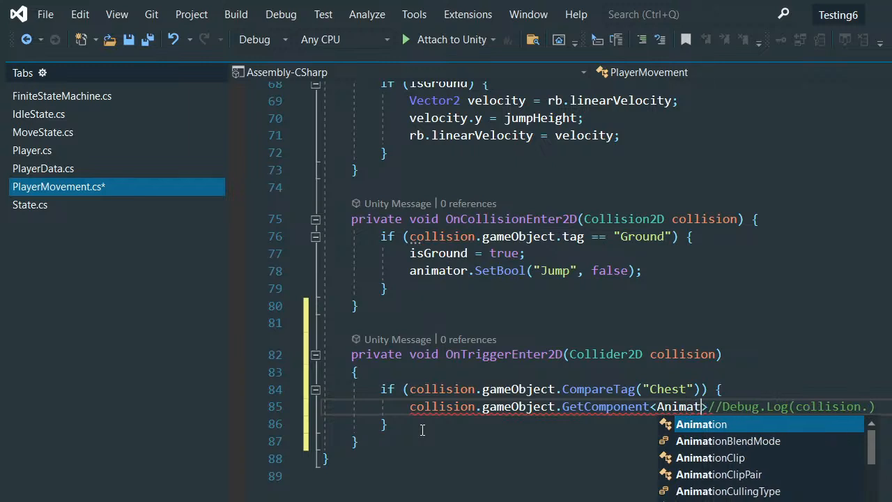
type("r>")
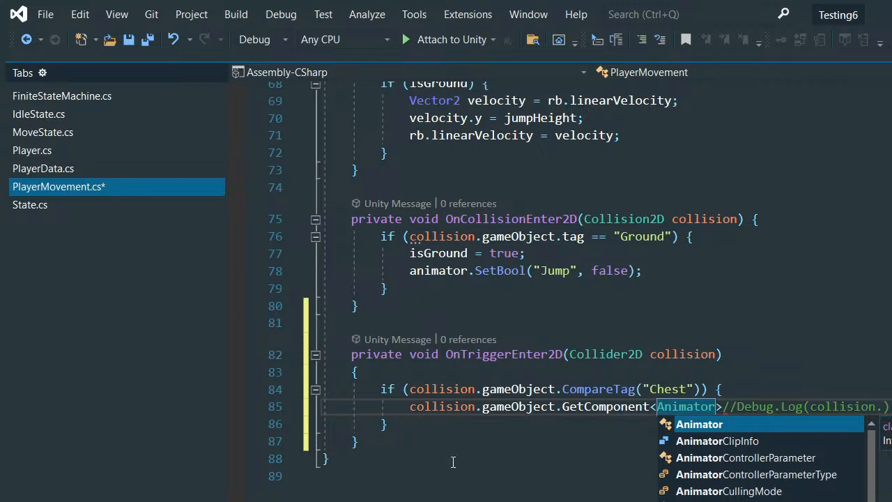
left_click(719, 406)
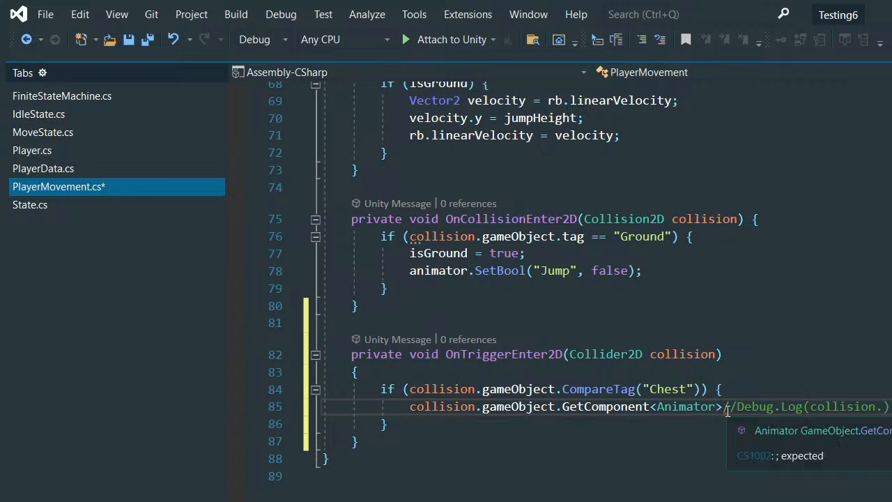
left_click(727, 413)
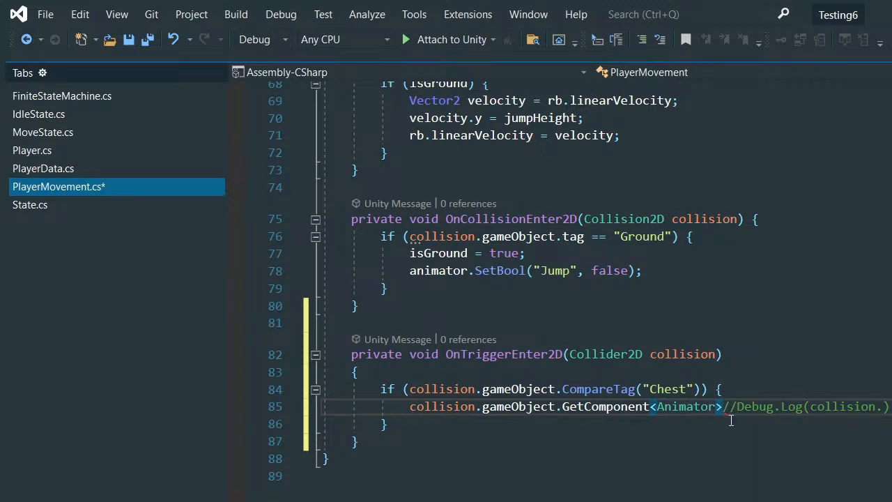
type("(")
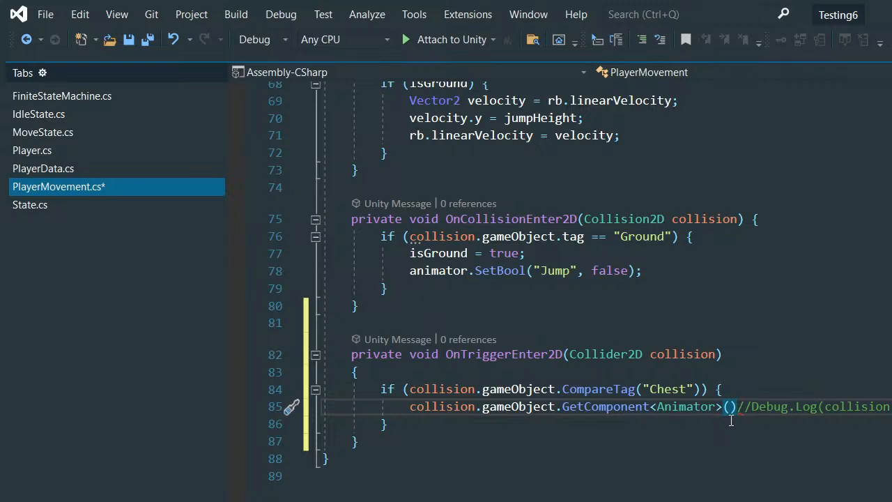
- Chain .SetTrigger("Chest"); onto the GetComponent<Animator>() call and save PlayerMovement.cs
type(".")
type("setTri")
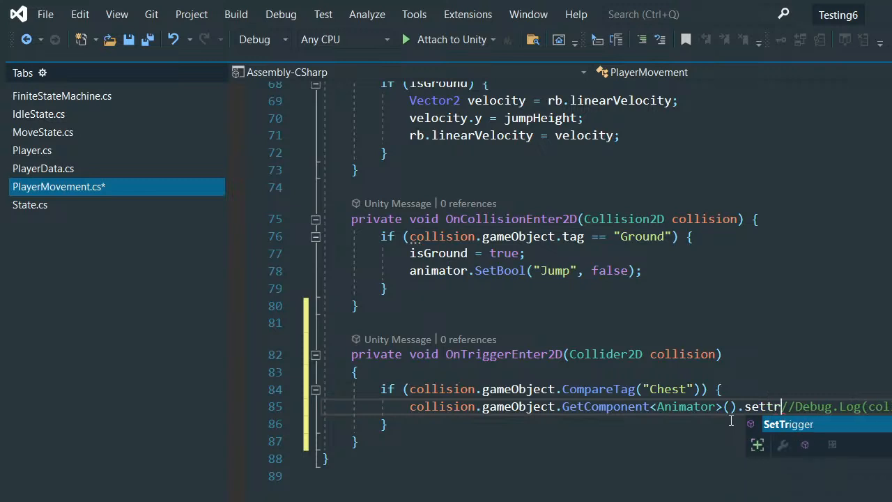
key("Tab")
type("()")
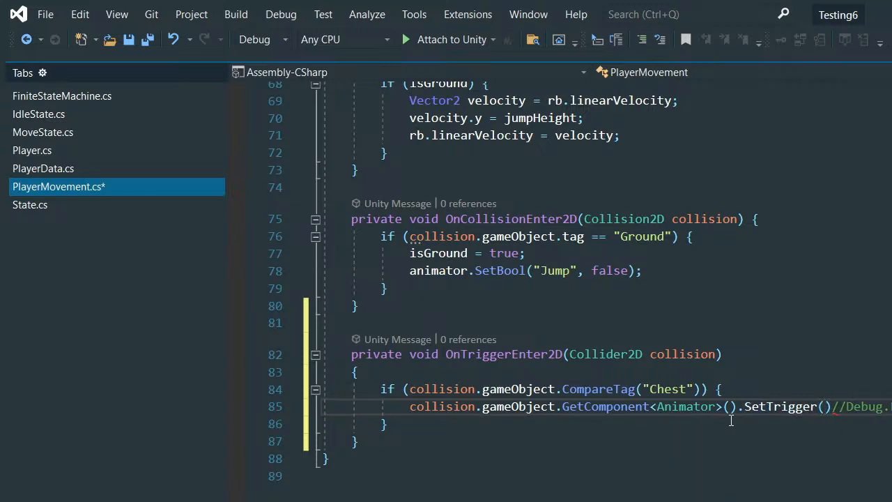
type("\"")
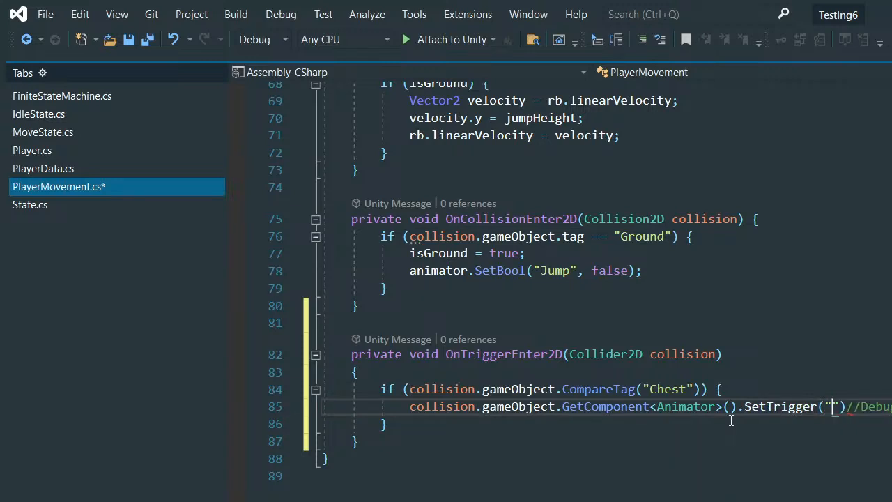
type("Chest\");")
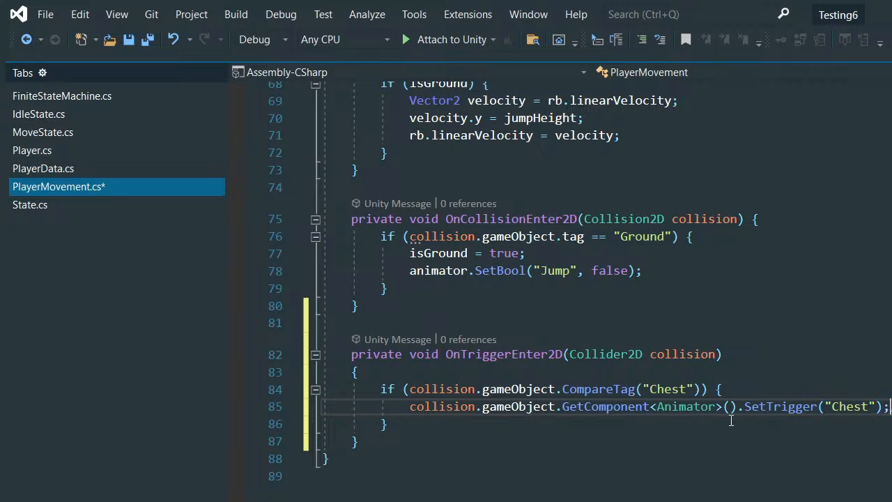
key("ctrl+s")
- Switch to Unity and inspect the chest's trigger circle in relation to the player in the scene
scroll(735, 473, "down", 1)
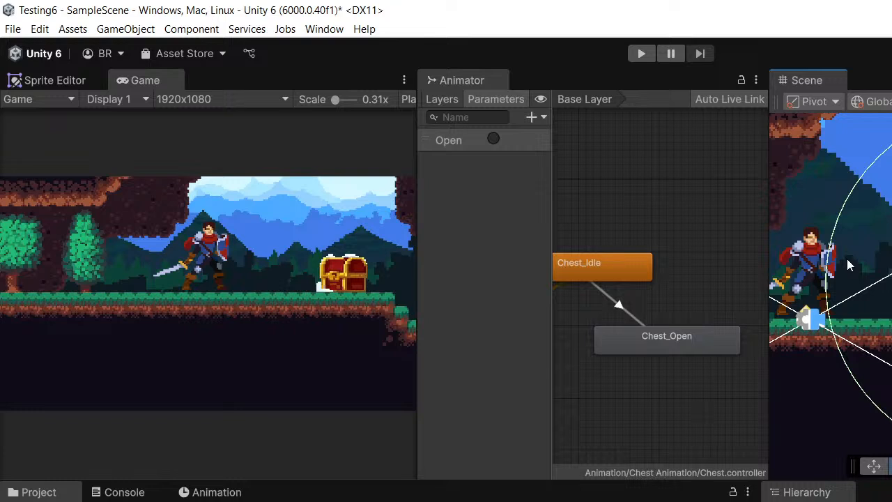
middle_click_drag(847, 259, 862, 241)
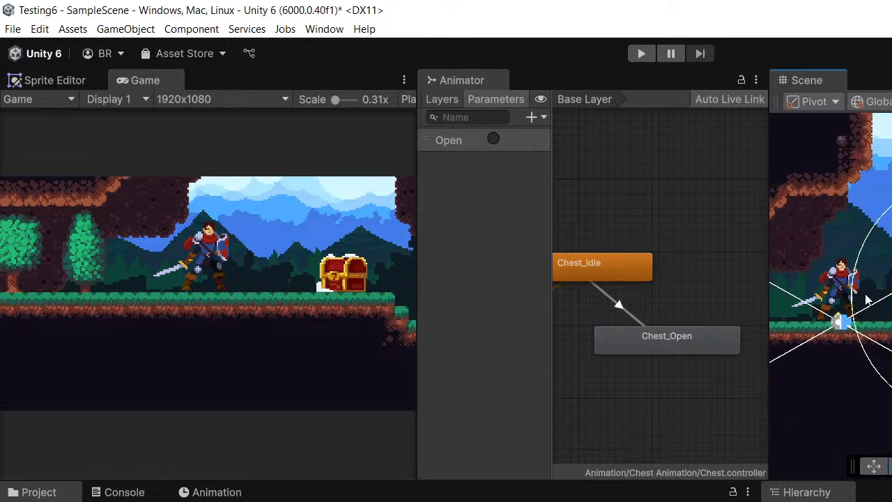
middle_click_drag(866, 295, 891, 299)
scroll(878, 293, "up", 1)
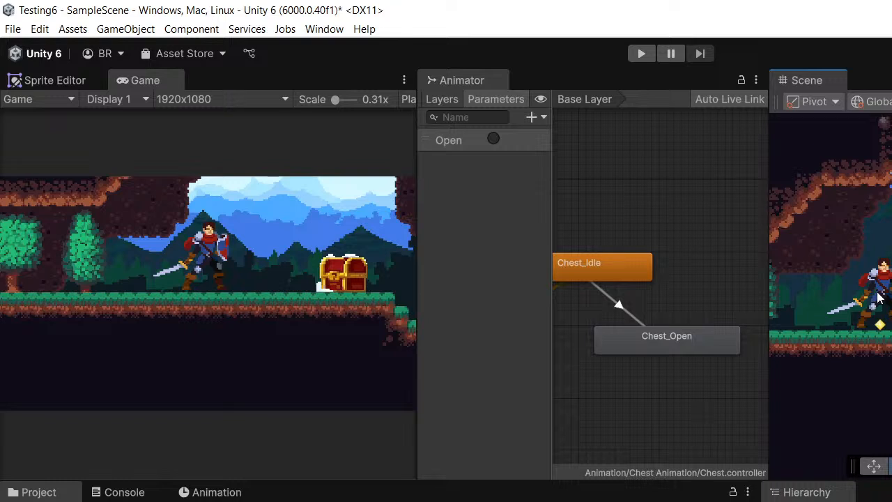
scroll(880, 298, "down", 4)
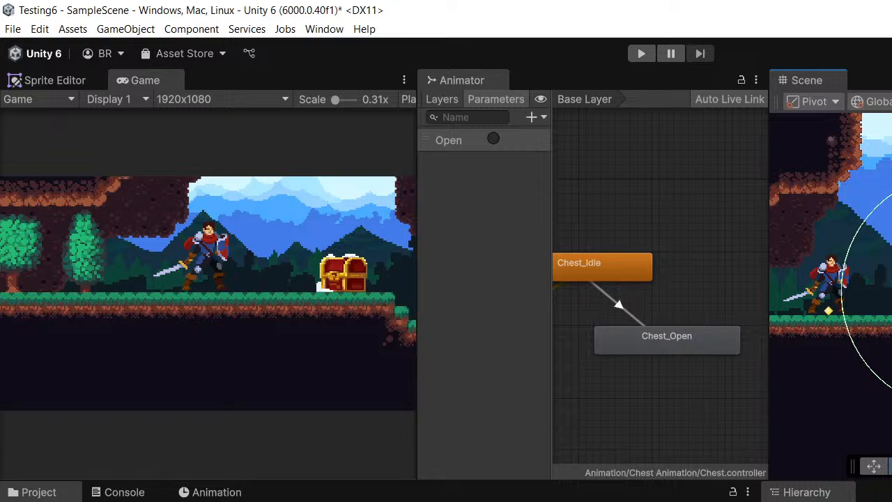
- Select the player and examine the states and transitions in its Animator graph
middle_click_drag(882, 295, 891, 250)
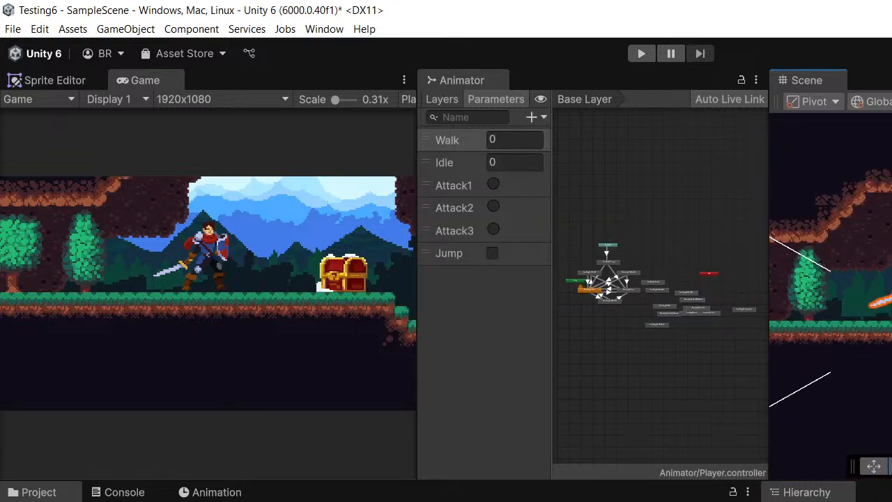
scroll(577, 301, "up", 10)
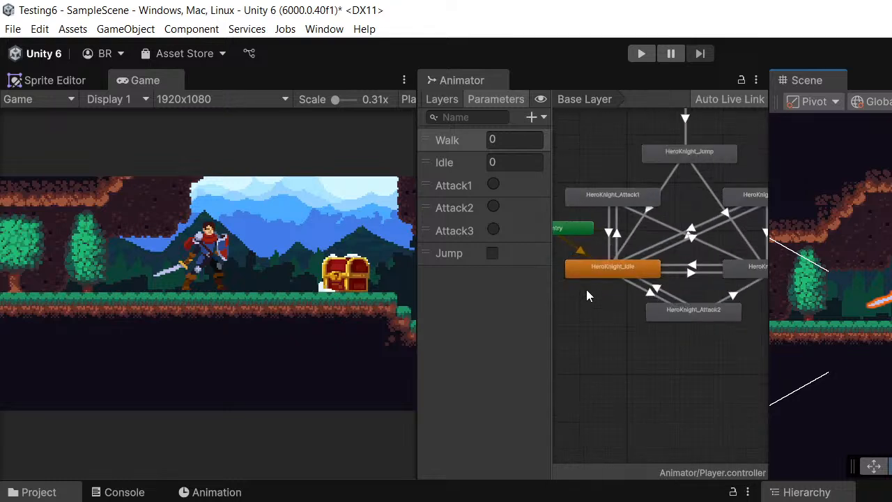
scroll(650, 310, "down", 4)
scroll(661, 308, "up", 2)
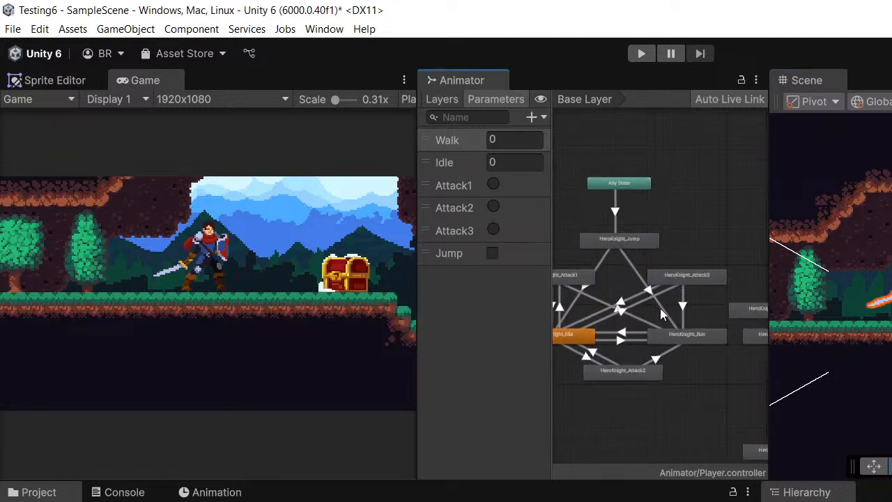
middle_click_drag(661, 308, 638, 295)
middle_click_drag(713, 333, 752, 441)
scroll(647, 348, "up", 5)
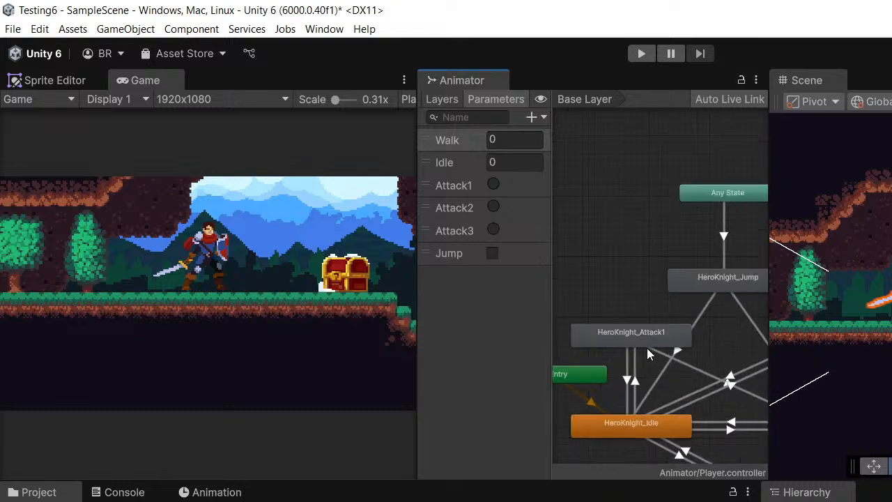
scroll(647, 348, "up", 2)
scroll(646, 335, "down", 3)
middle_click_drag(723, 283, 669, 286)
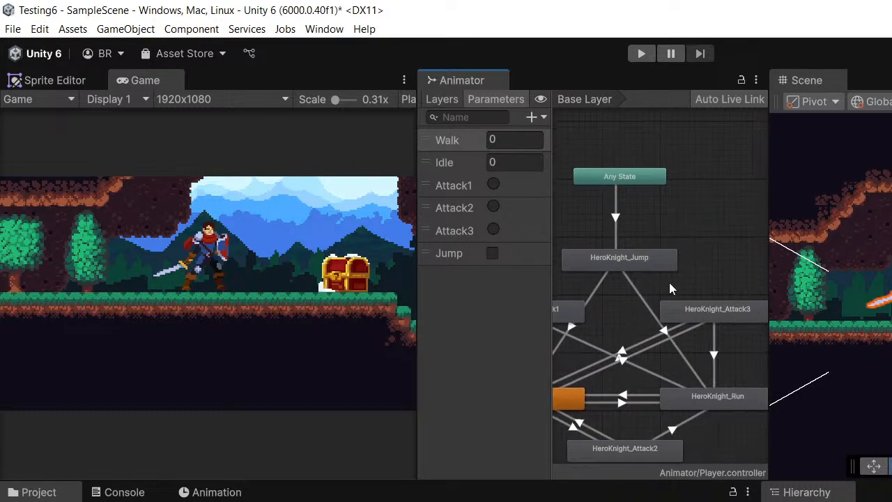
middle_click_drag(713, 345, 698, 281)
- Move the player left along the ground, farther outside the chest's trigger circle, and select the chest
middle_click_drag(891, 273, 817, 262)
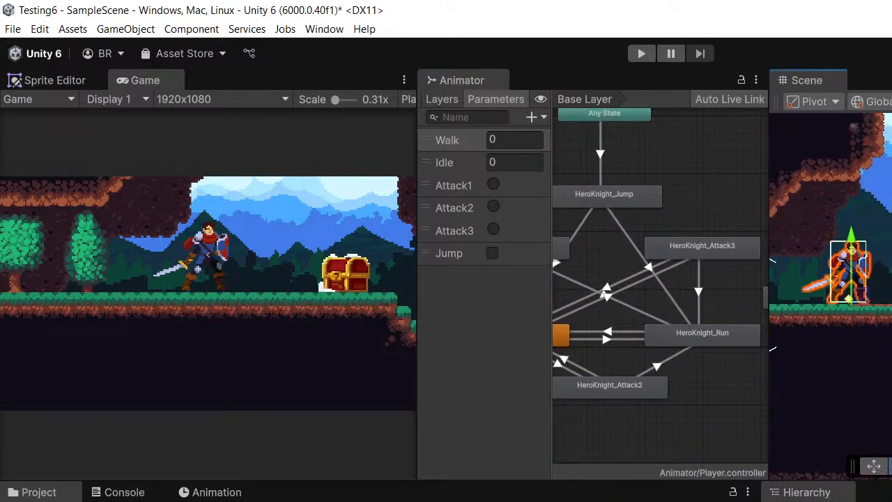
scroll(872, 265, "down", 3)
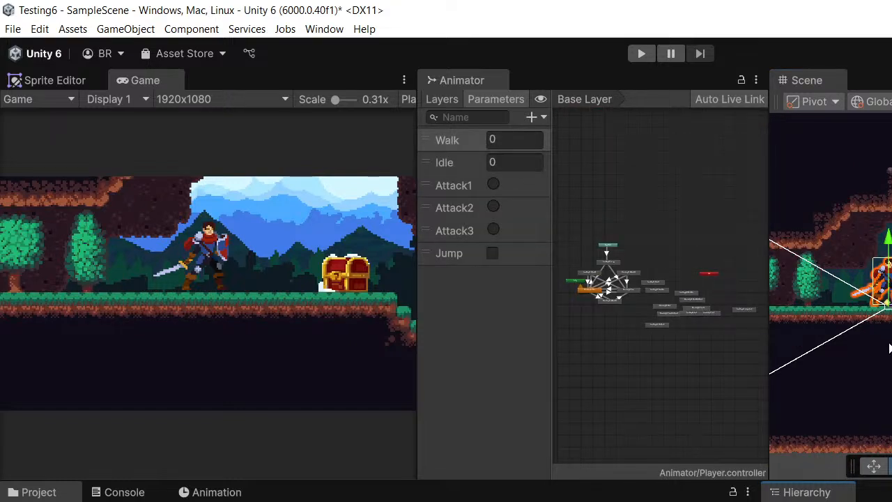
scroll(872, 403, "up", 3)
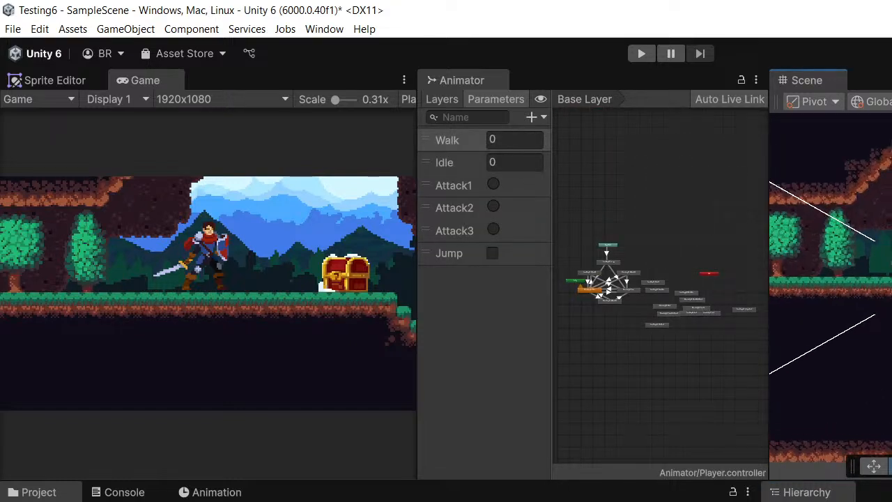
left_click_drag(891, 247, 840, 248)
middle_click_drag(886, 278, 798, 297)
left_click(891, 279)
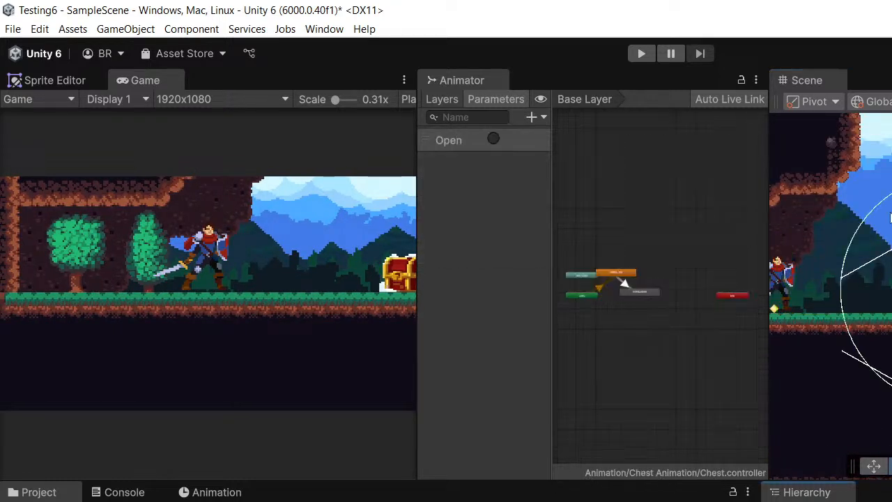
- Widen the Scene view over the Animator graph so the player and the chest's trigger circle fit in it
scroll(863, 189, "down", 3)
middle_click_drag(863, 195, 879, 212)
left_click_drag(768, 202, 557, 222)
- Run the game, walk the player right to the chest's trigger circle to test the opening, and stop the game
left_click(639, 58)
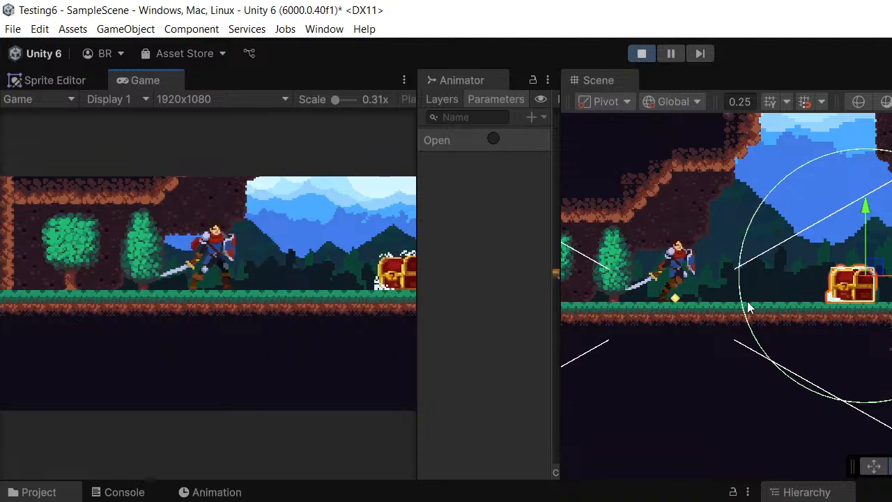
key("d")
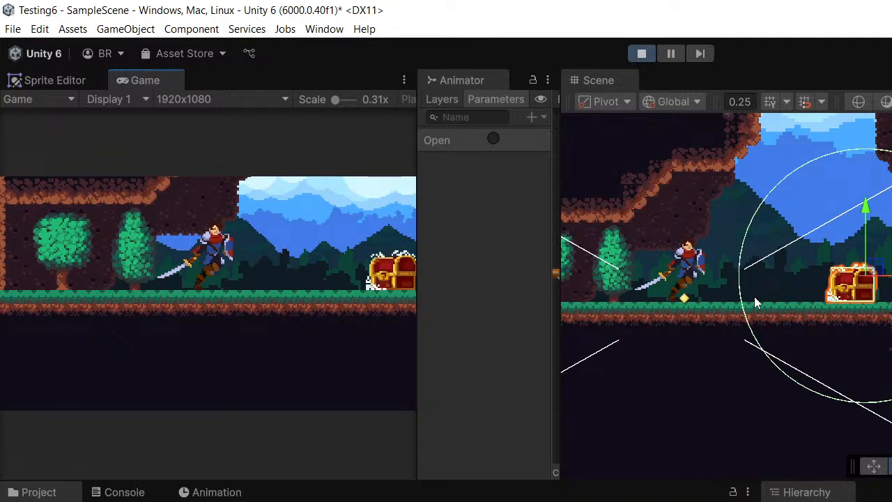
key("d")
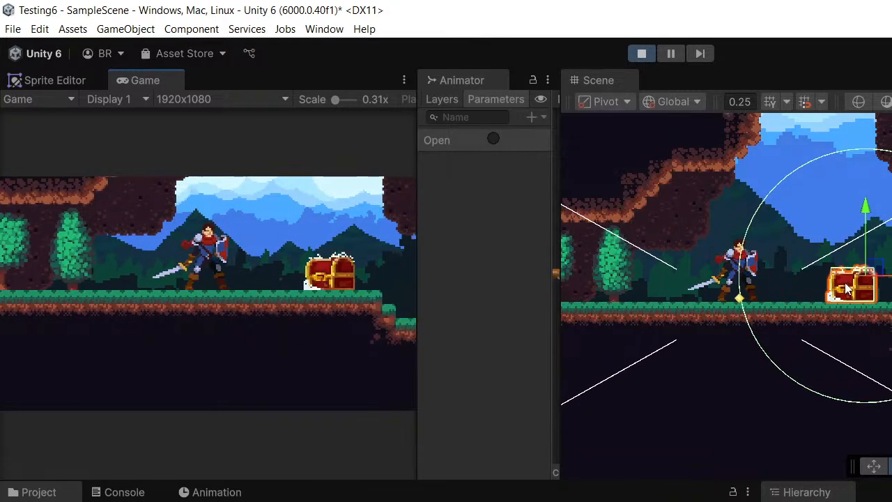
key("d")
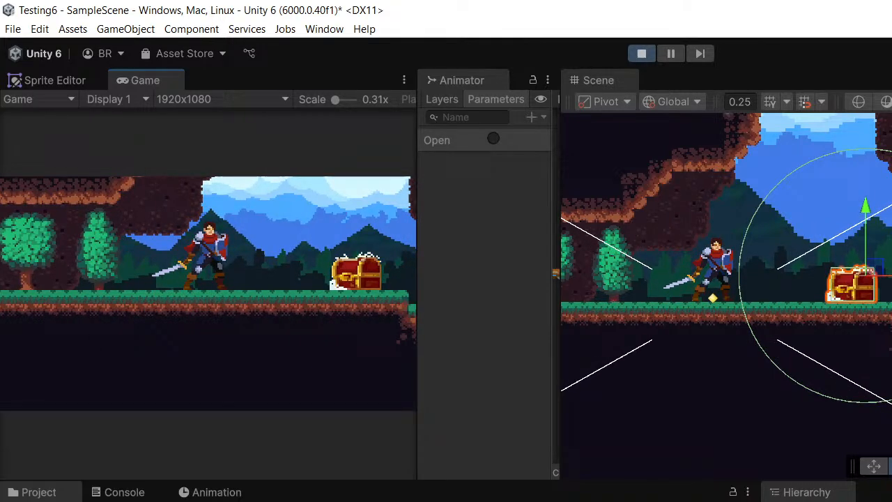
key("ctrl+p")
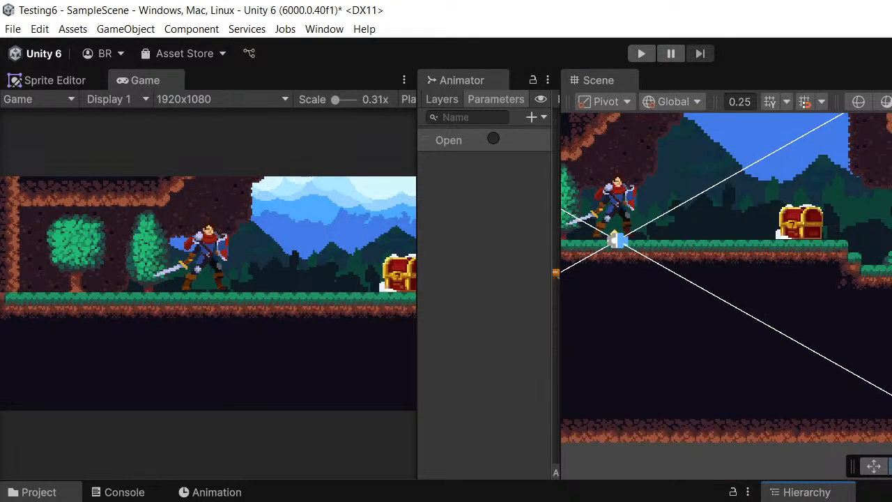
- Select the chest and inspect the area around its trigger circle in the scene
left_click(801, 221)
middle_click_drag(891, 287, 889, 291)
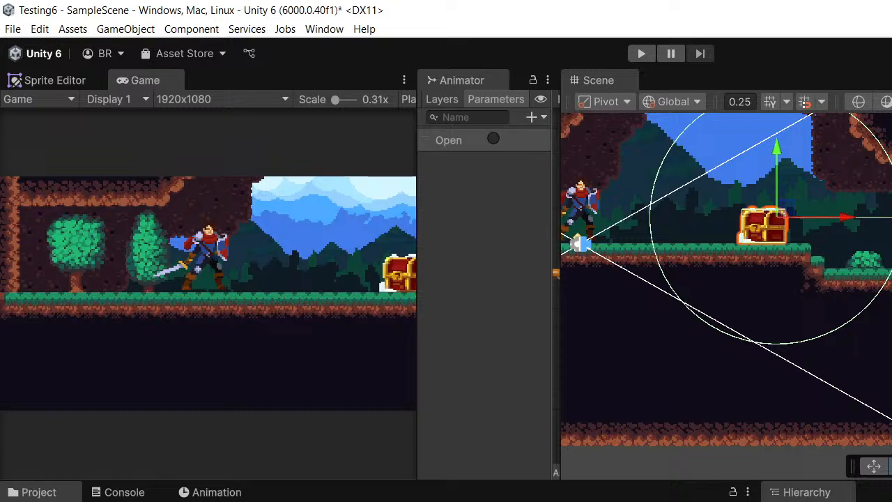
middle_click_drag(773, 279, 616, 304)
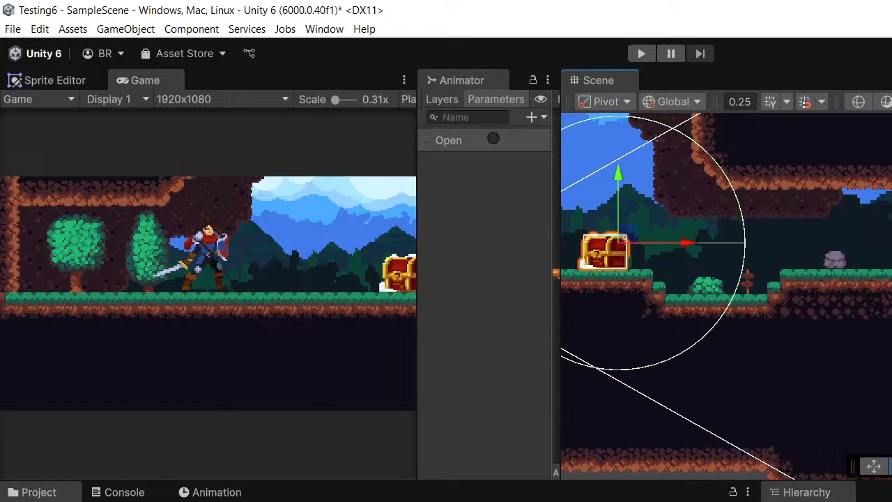
- Switch to Visual Studio and review the Chest trigger code in OnTriggerEnter2D of PlayerMovement.cs
key("alt+Tab")
scroll(814, 386, "up", 1)
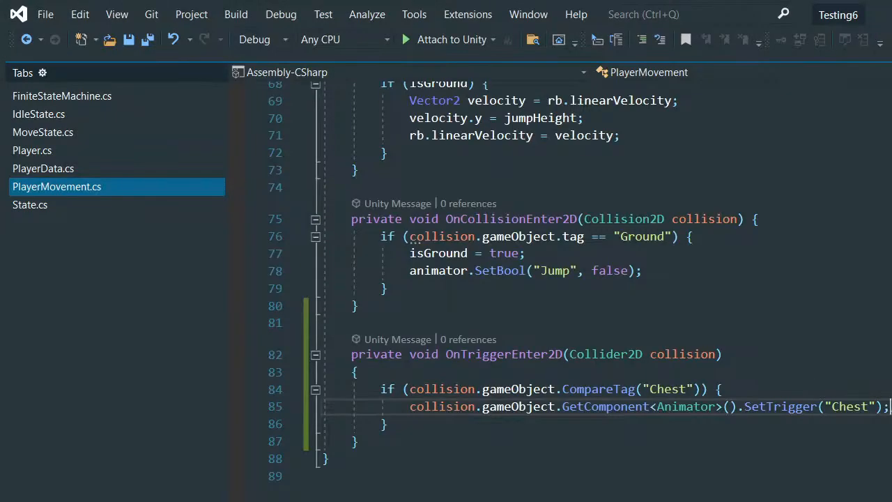
scroll(328, 392, "up", 2)
left_click_drag(387, 457, 644, 458)
left_click(357, 476)
scroll(417, 460, "down", 1)
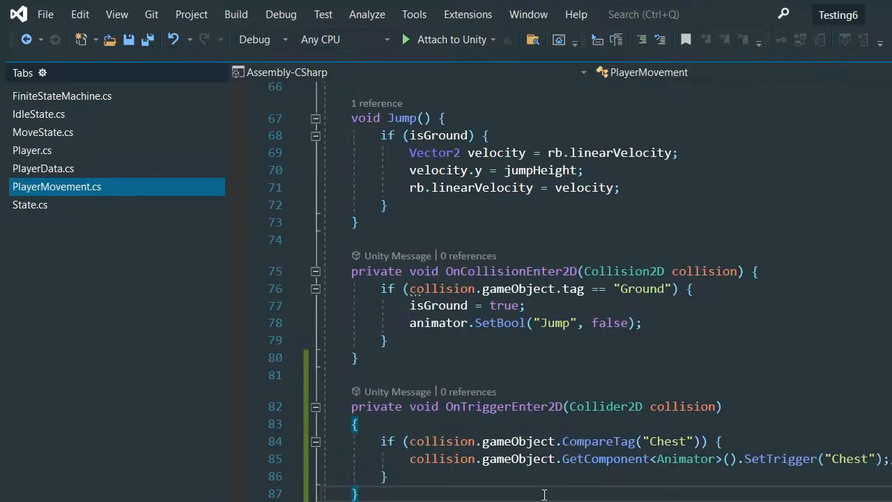
- Review the Chest tag check in OnTriggerEnter2D against the positions of the player and the chest's trigger circle in the scene
left_click(402, 460)
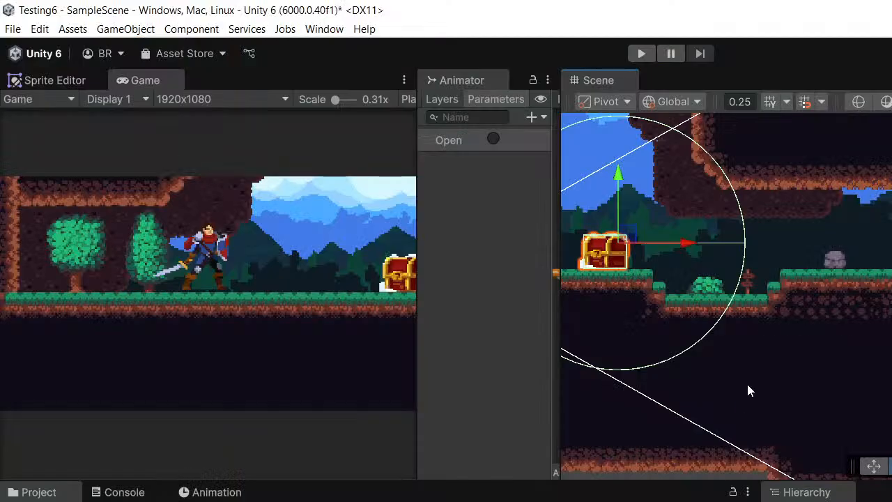
middle_click_drag(748, 386, 803, 365)
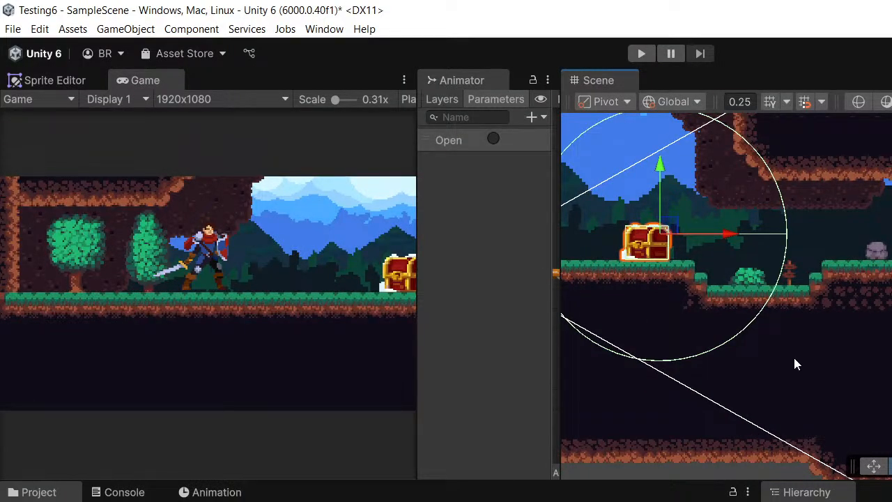
scroll(819, 345, "up", 1)
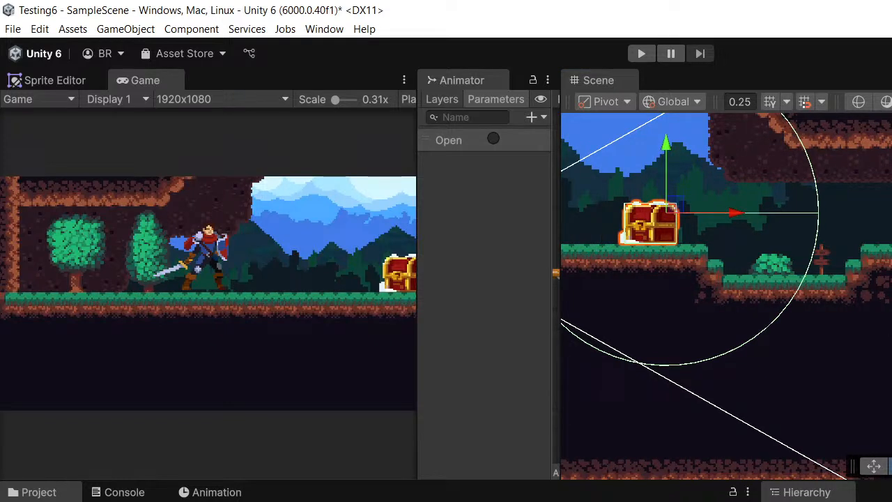
middle_click_drag(725, 306, 743, 309)
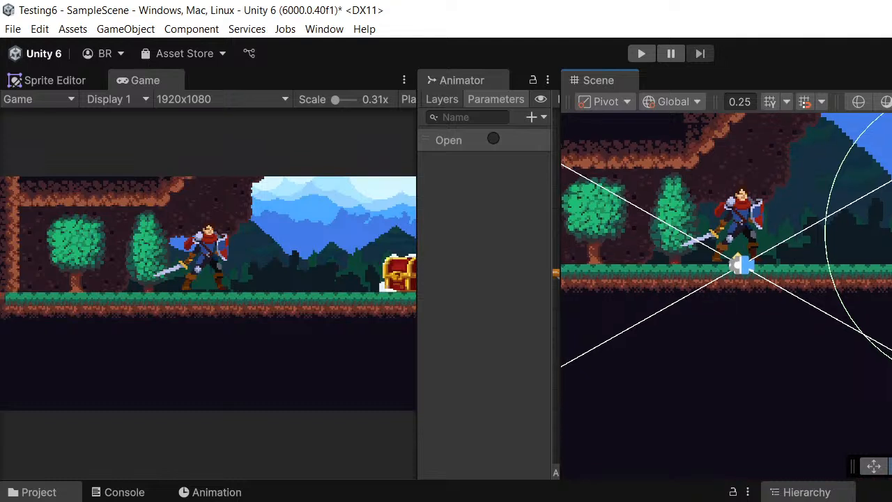
middle_click_drag(882, 325, 798, 308)
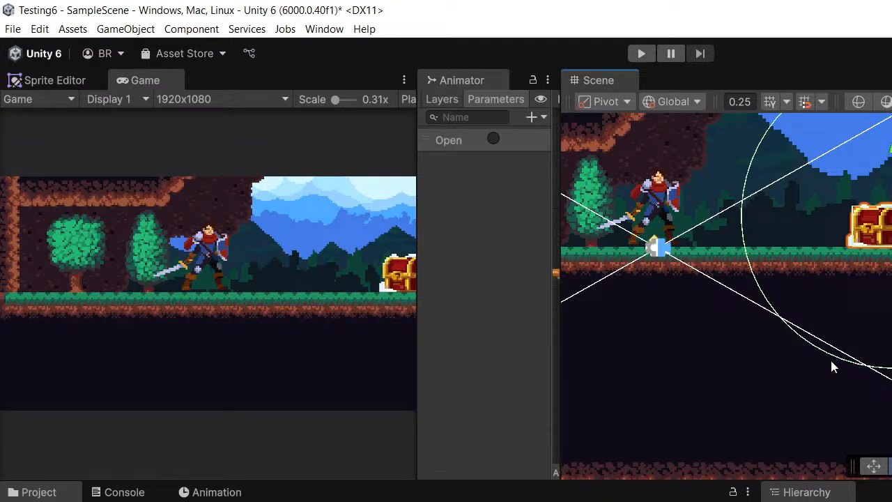
middle_click_drag(832, 367, 762, 375)
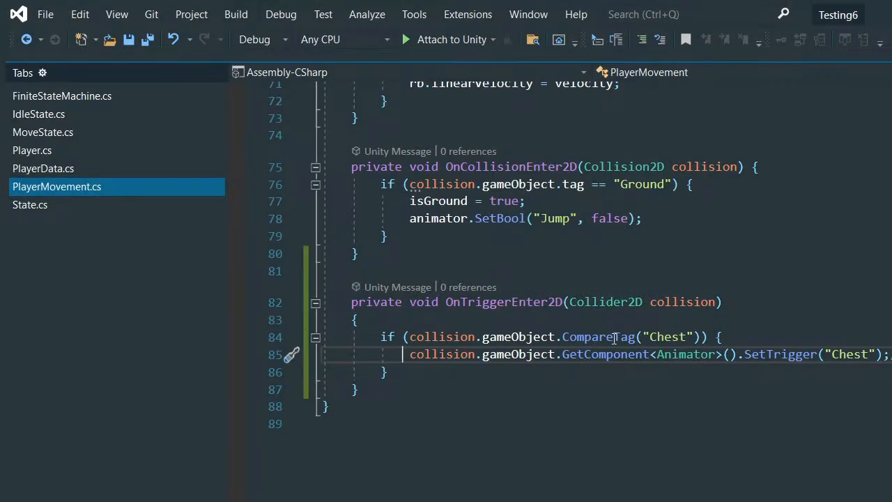
mouse_move(627, 339)
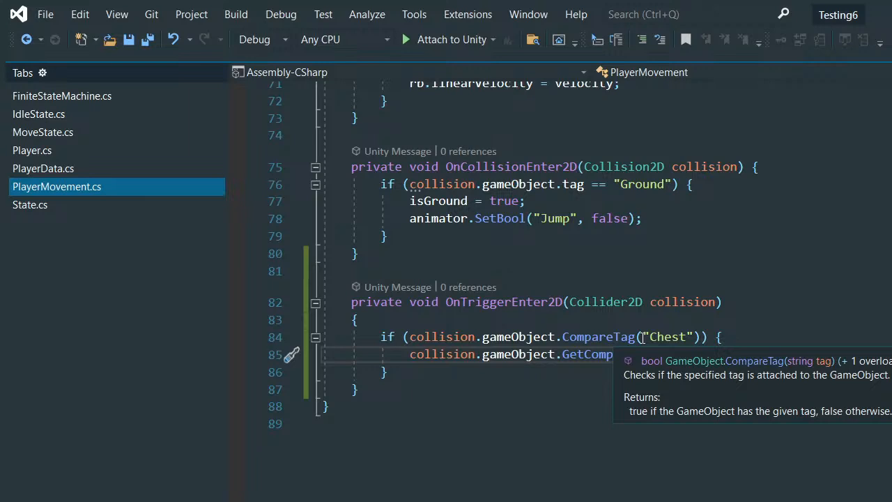
type("onent<Animator>().SetTrigger(\"Chest\");")
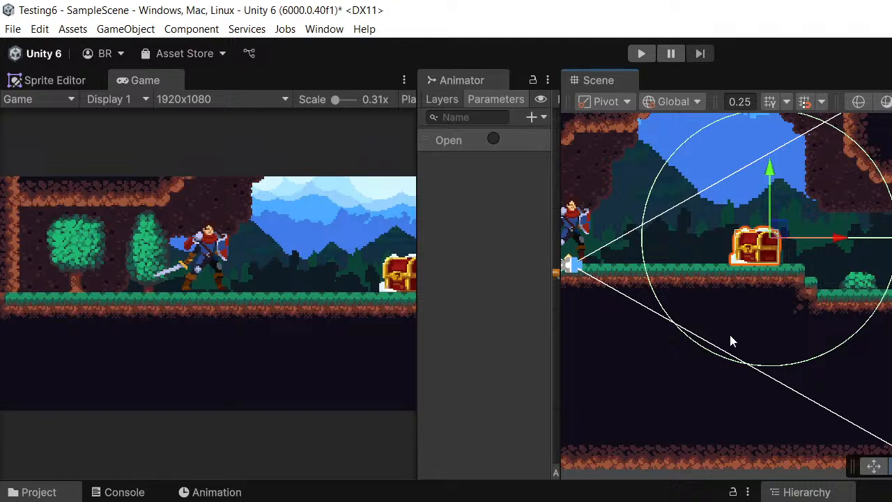
middle_click_drag(729, 333, 832, 294)
- Widen the Animator graph beside the Scene view and examine the transition from Chest_Idle to Chest_Open
left_click(125, 492)
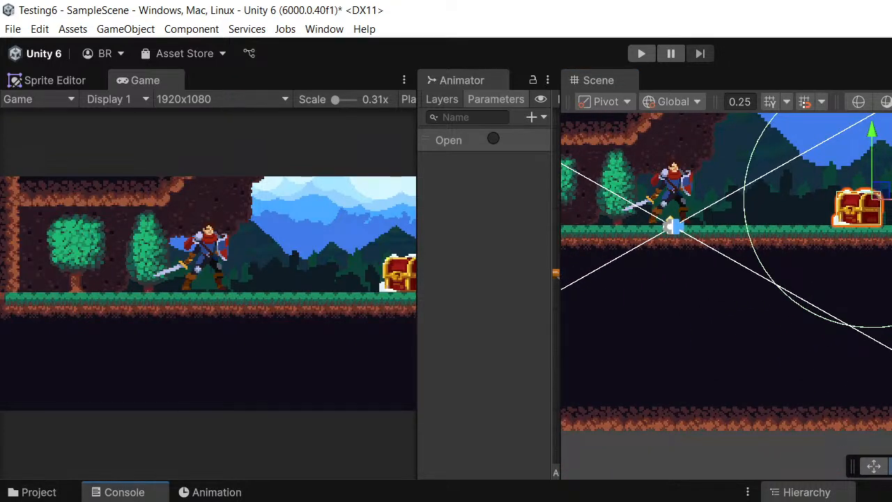
left_click_drag(560, 263, 618, 264)
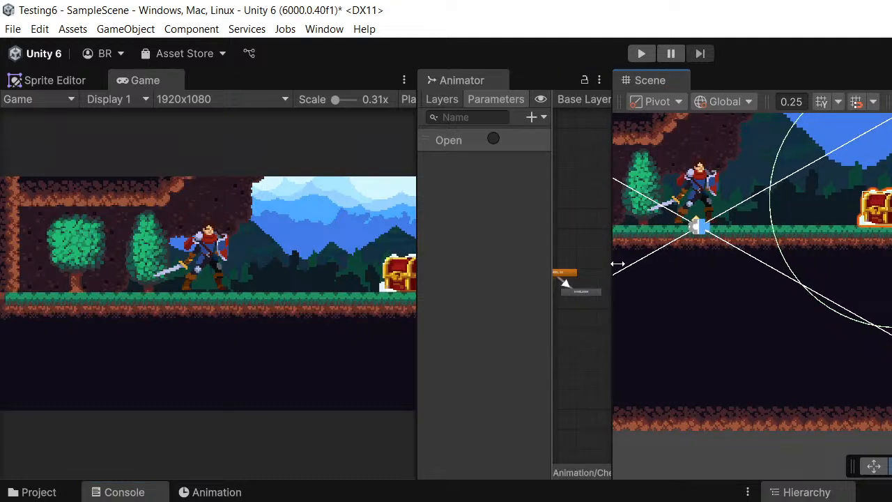
left_click_drag(613, 228, 708, 241)
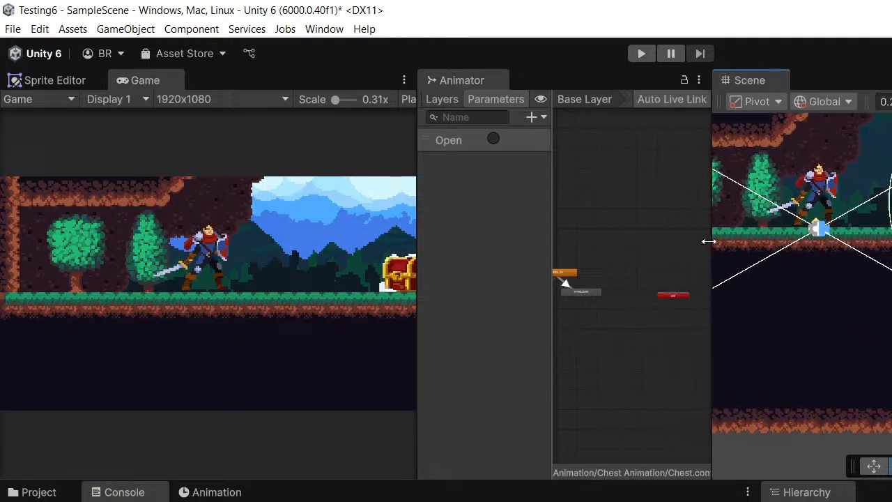
scroll(582, 233, "up", 5)
middle_click_drag(562, 275, 679, 229)
scroll(630, 279, "up", 5)
middle_click_drag(613, 258, 514, 237)
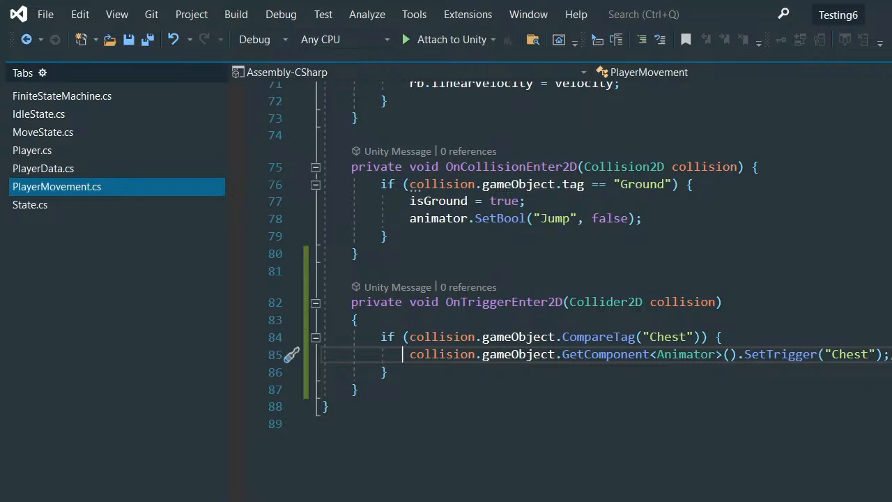
- Replace "Chest" with "Open" in the SetTrigger call in OnTriggerEnter2D of PlayerMovement.cs and save the script
scroll(668, 376, "up", 1)
double_click(668, 389)
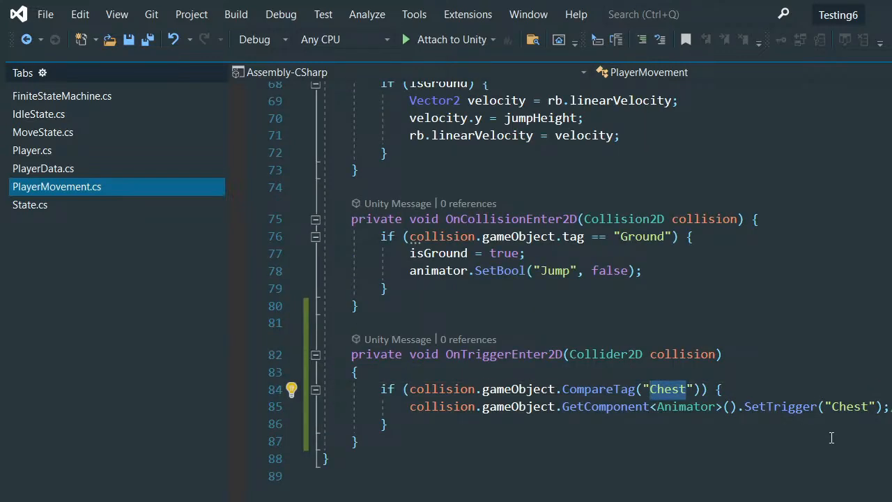
double_click(840, 407)
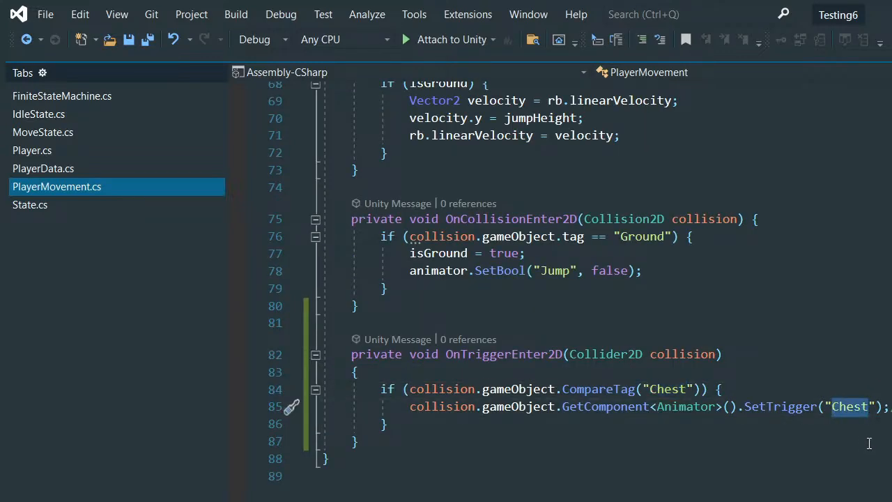
type("O")
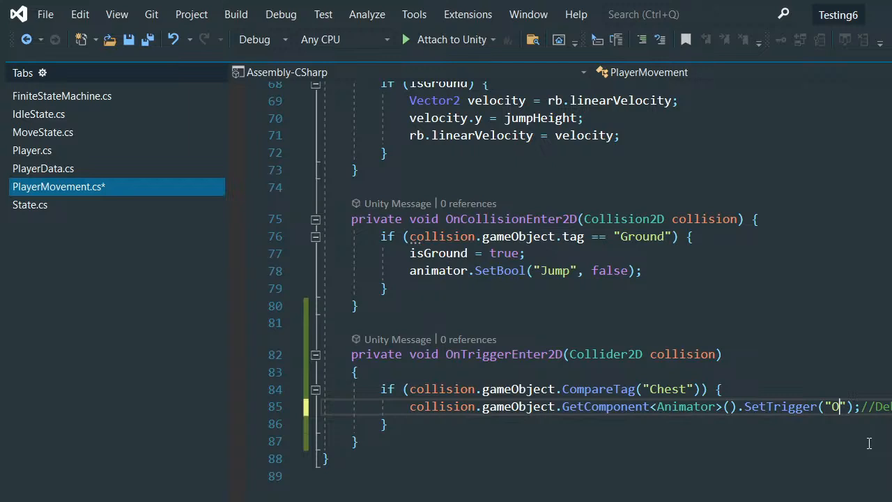
type("pen")
key("ctrl+s")
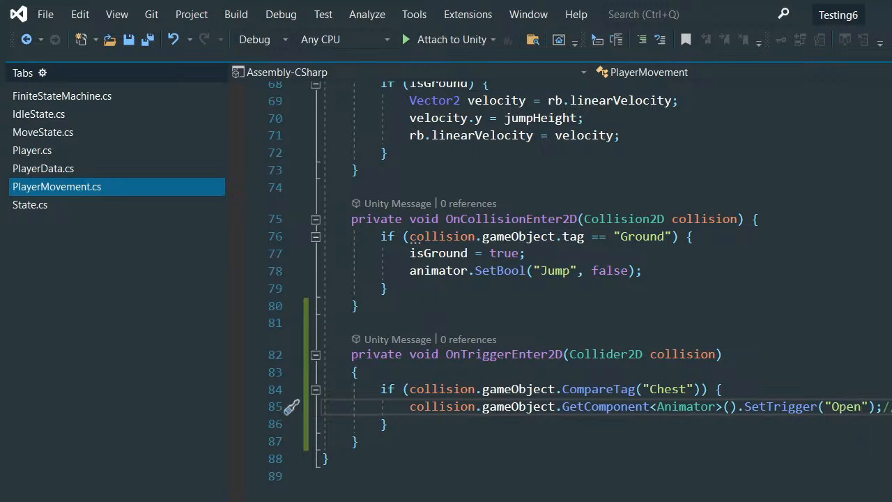
- Switch to Unity, run the game, and walk the player into the chest's trigger circle to test the opening
key("alt+Tab")
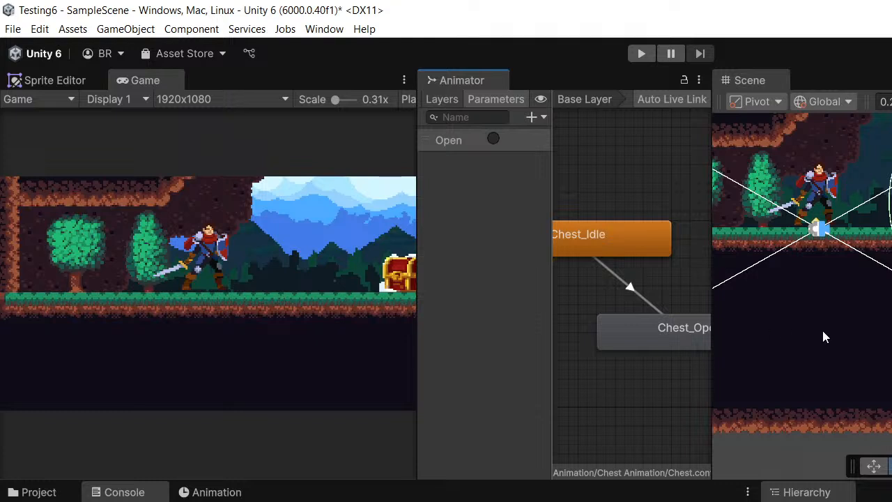
middle_click_drag(767, 269, 676, 337)
left_click(642, 54)
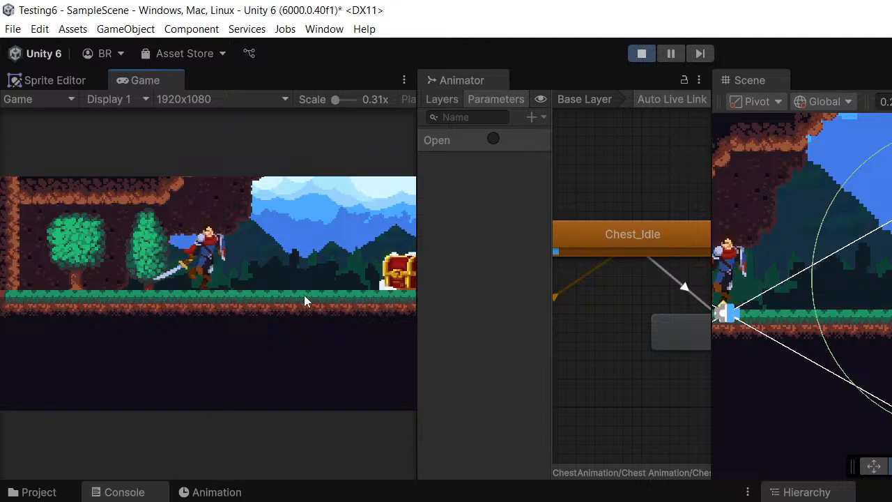
key("d")
middle_click_drag(891, 278, 845, 255)
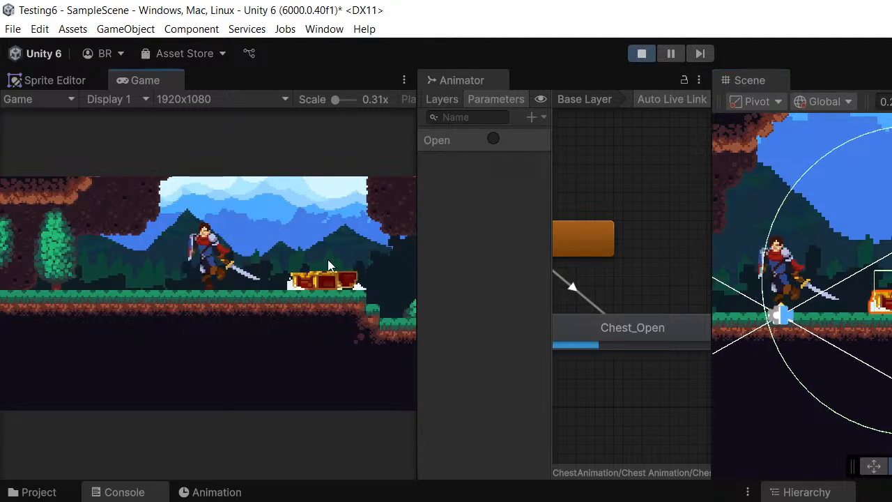
- Test leaving and re-entering the chest's trigger circle by walking and jumping, and stop the game
key("a")
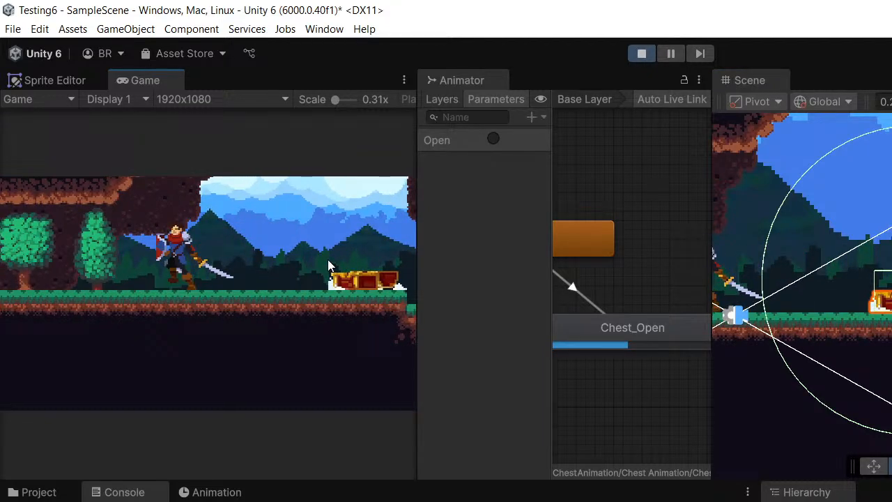
key("d")
key("space")
key("a")
key("d")
key("space")
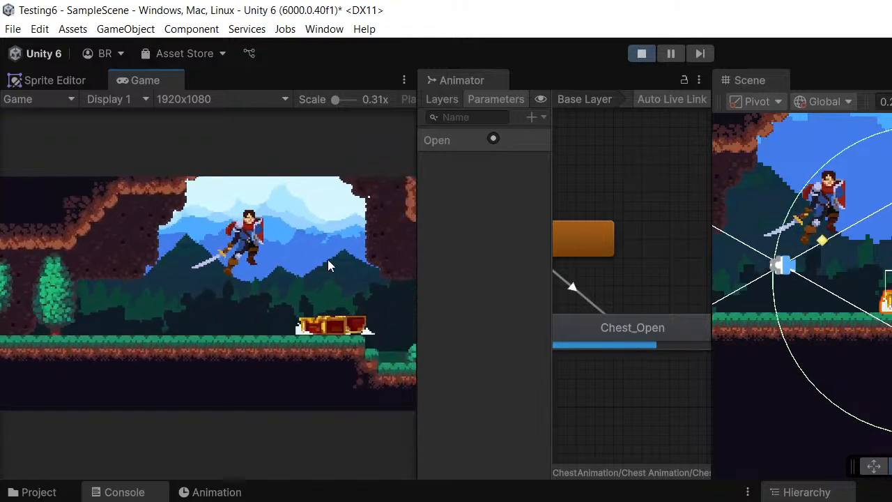
key("a")
key("d")
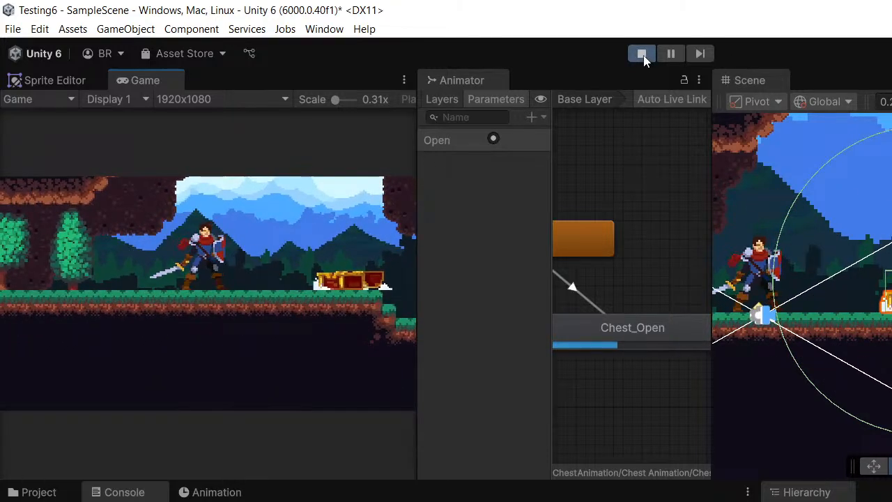
left_click(642, 55)
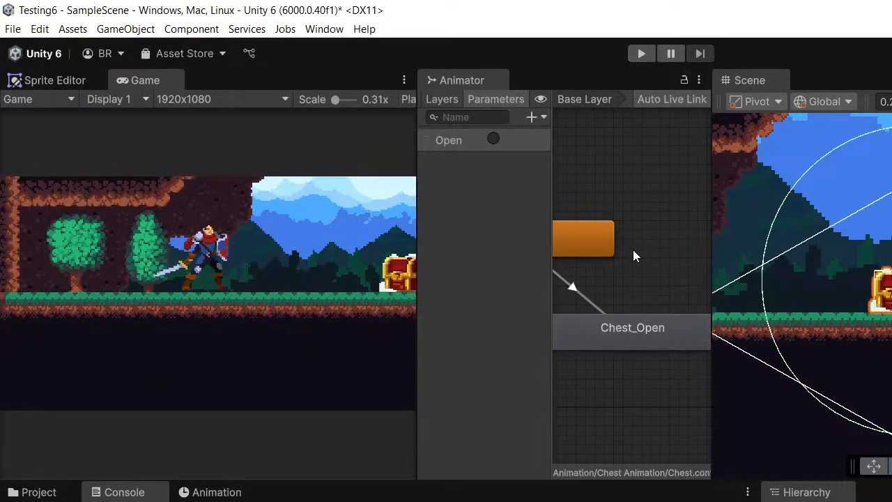
- Create a new folder in the project's assets
middle_click_drag(852, 333, 868, 292)
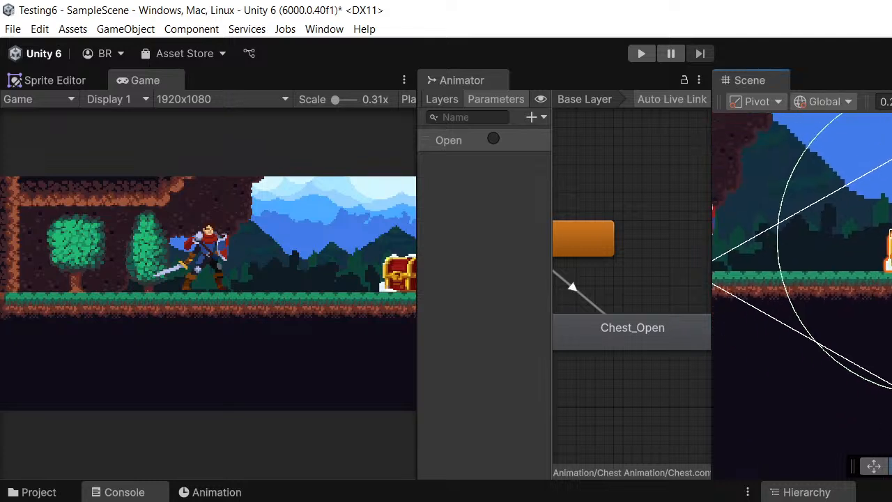
left_click(43, 492)
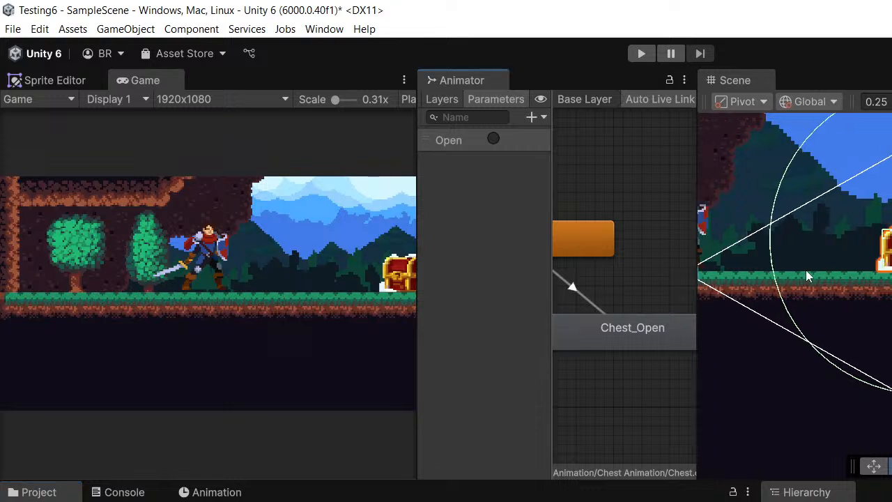
middle_click_drag(805, 271, 756, 273)
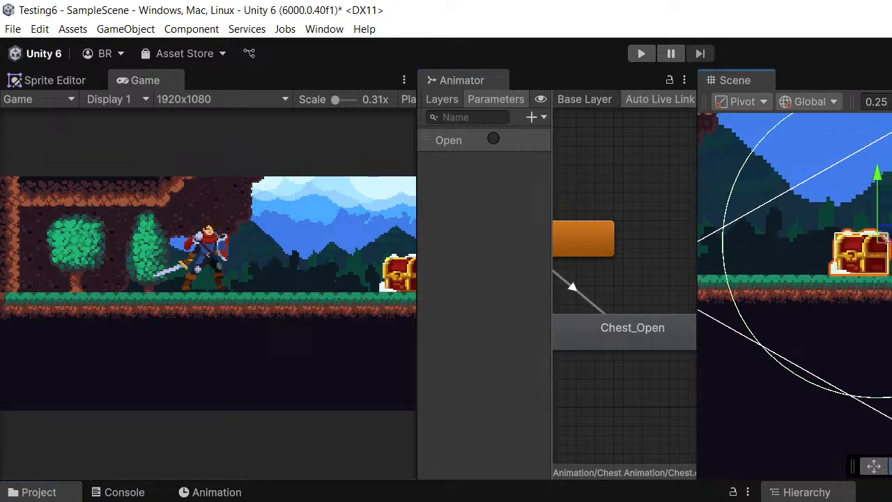
left_click(41, 493)
right_click(351, 211)
mouse_move(426, 216)
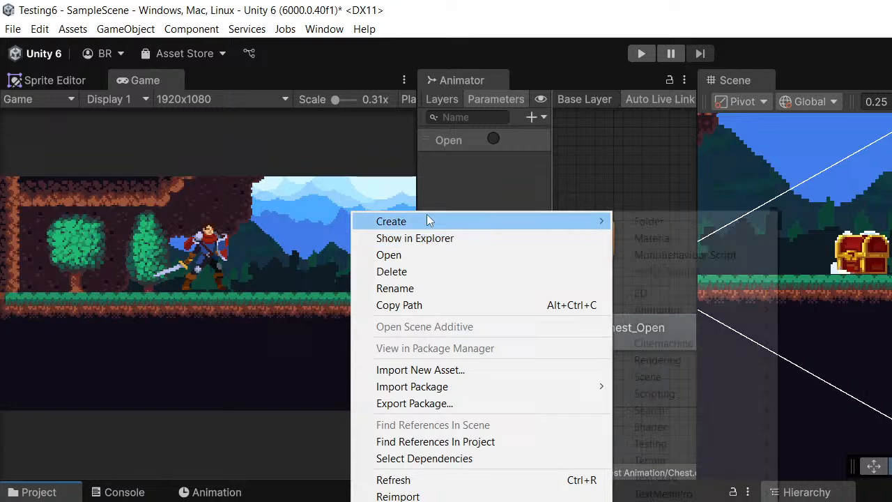
left_click(670, 221)
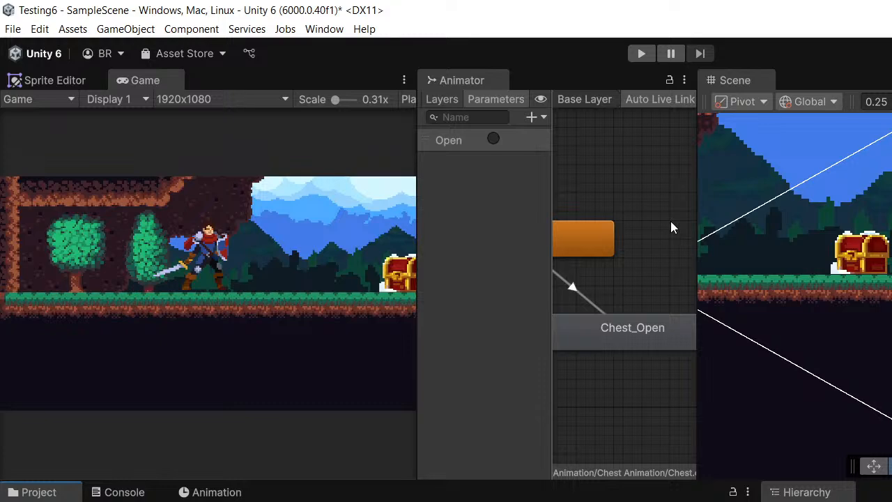
- Create an empty C# script named MainState in the project and open it in Visual Studio
right_click(268, 177)
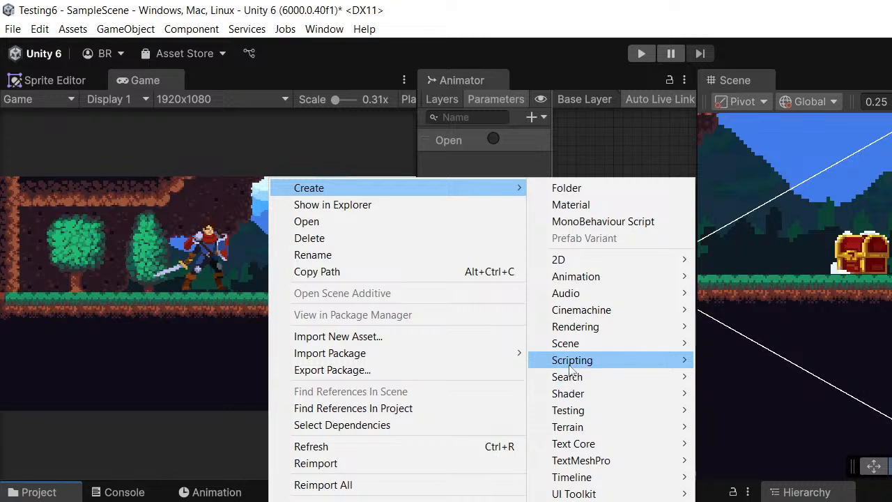
mouse_move(570, 368)
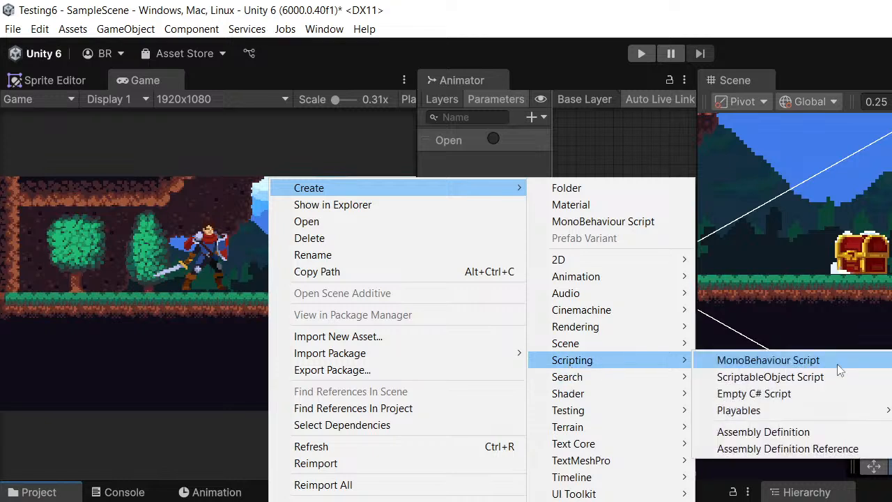
left_click(753, 394)
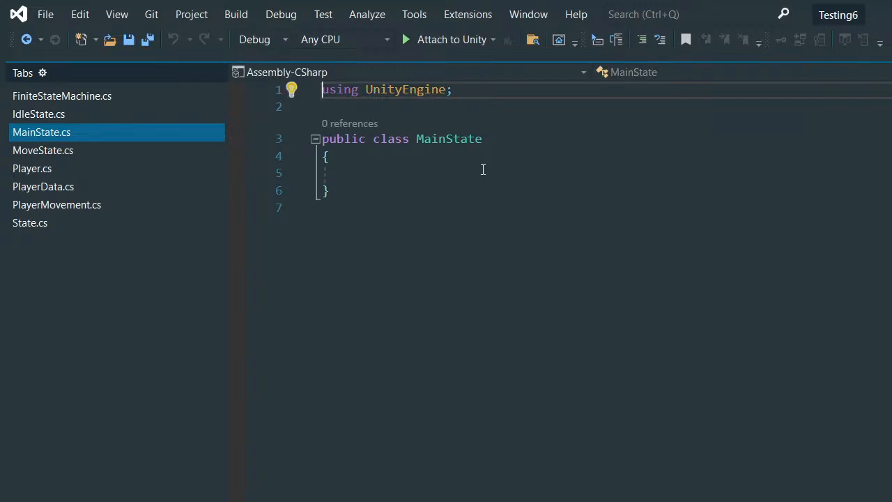
- Add an empty public MainState() constructor inside the MainState class
left_click(444, 167)
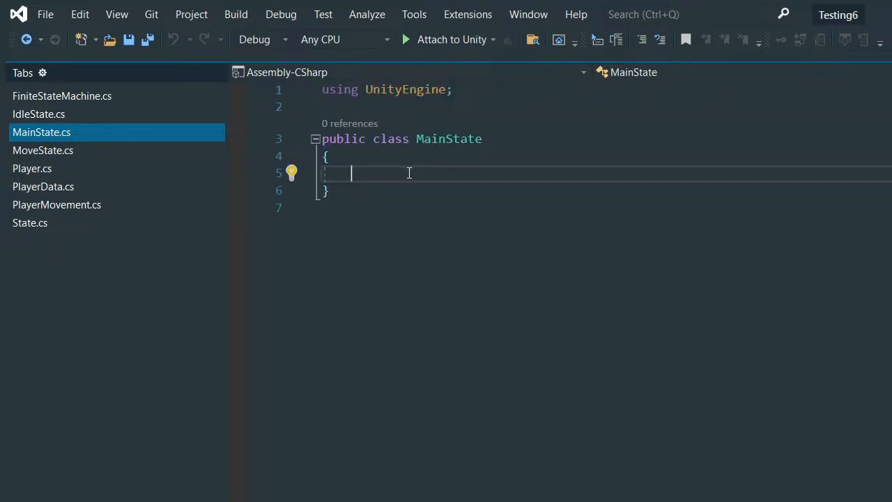
key("Return")
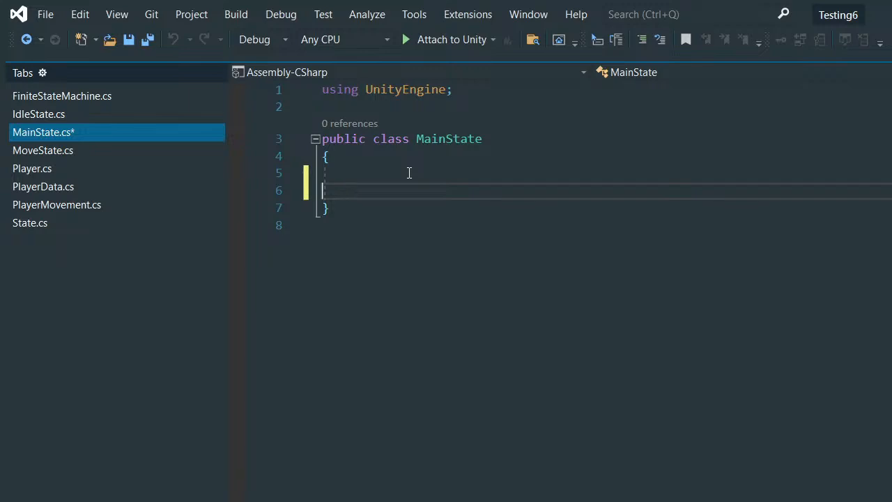
key("BackSpace")
key("BackSpace")
key("BackSpace")
key("BackSpace")
key("BackSpace")
key("Tab")
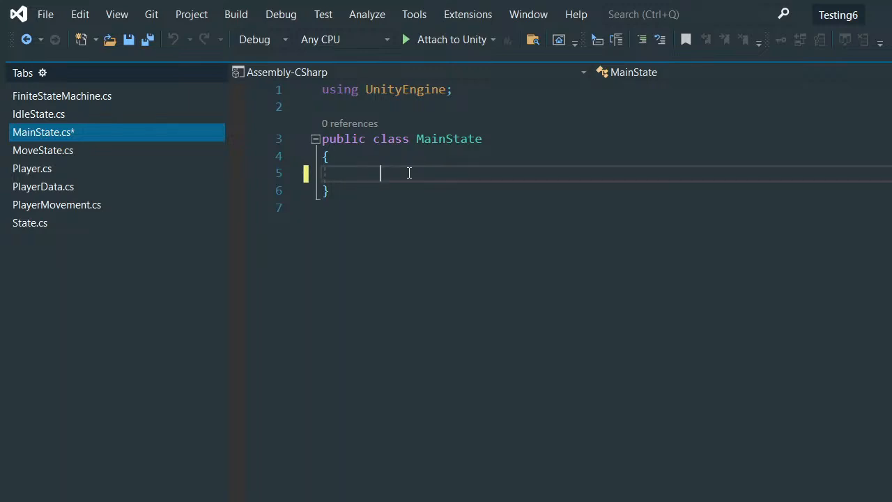
key("BackSpace")
key("BackSpace")
key("BackSpace")
type("public Main")
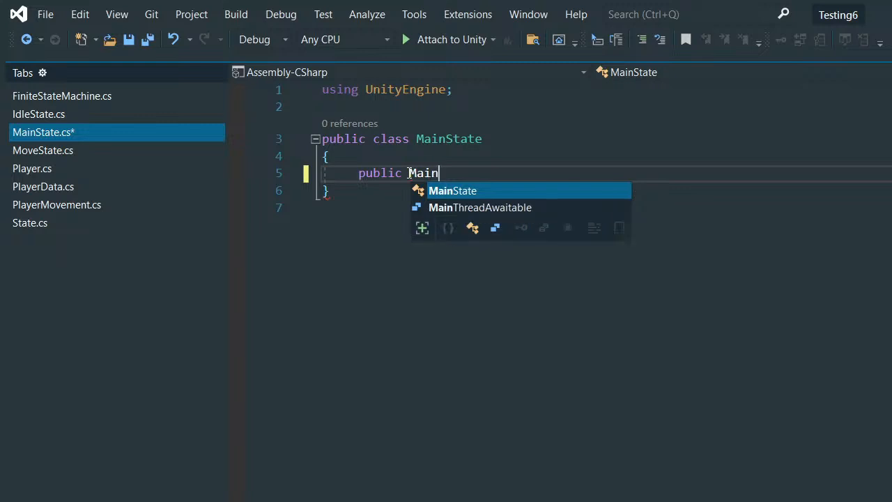
key("Tab")
type("(")
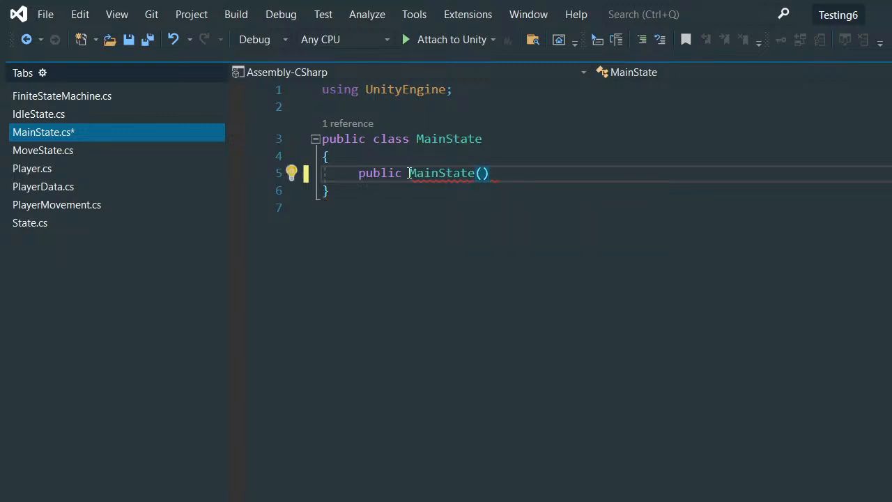
type(") {")
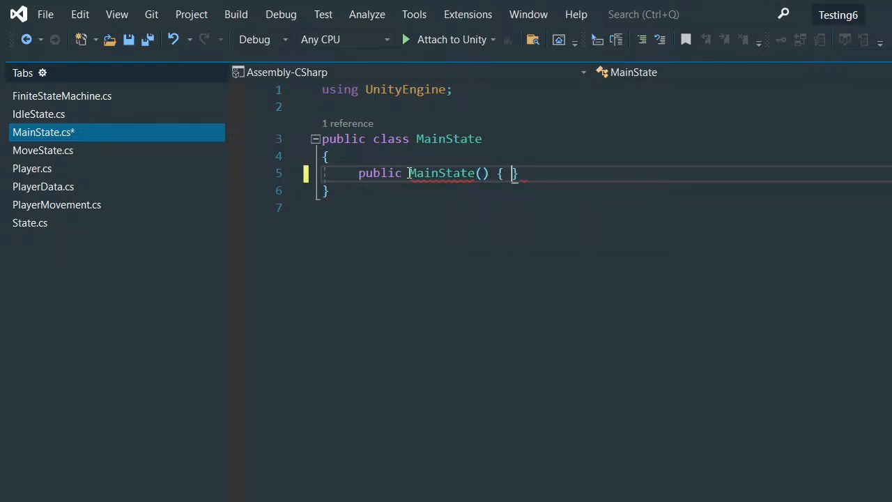
key("Return")
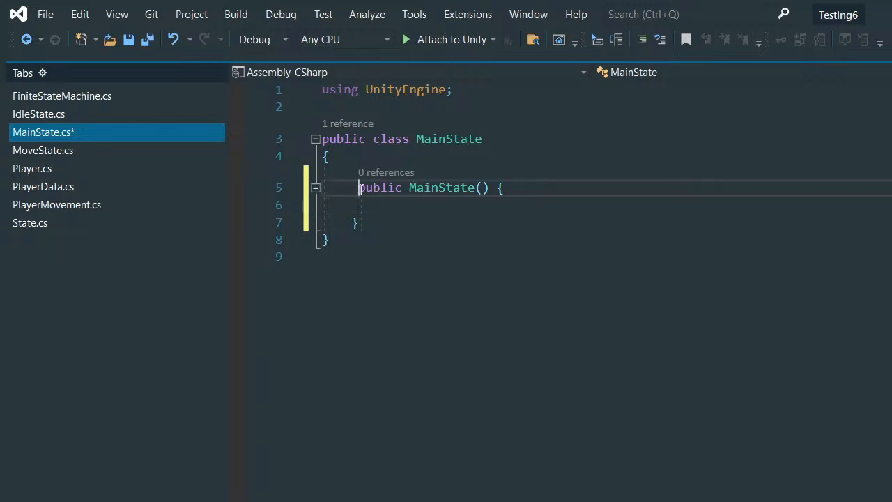
key("BackSpace")
- Add an empty public virtual void EnterState() method below the constructor
left_click(369, 223)
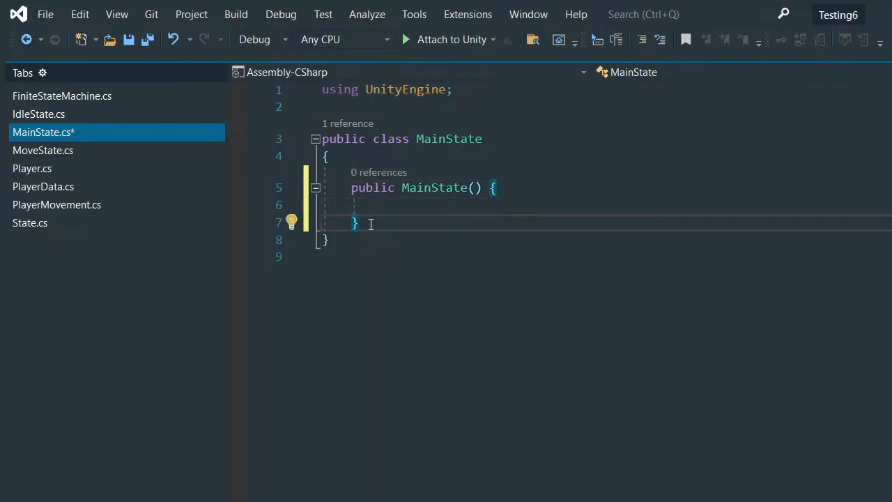
key("Return")
key("Return")
type("public ")
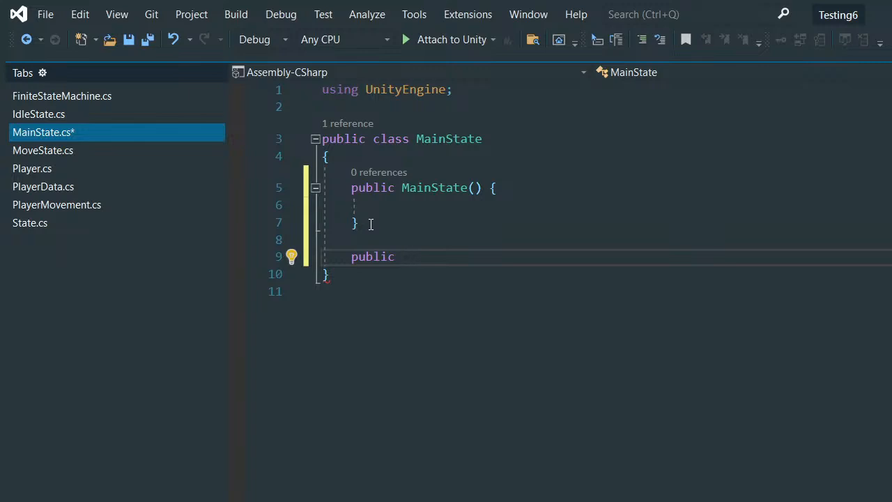
type("void")
key("BackSpace")
key("BackSpace")
key("BackSpace")
key("BackSpace")
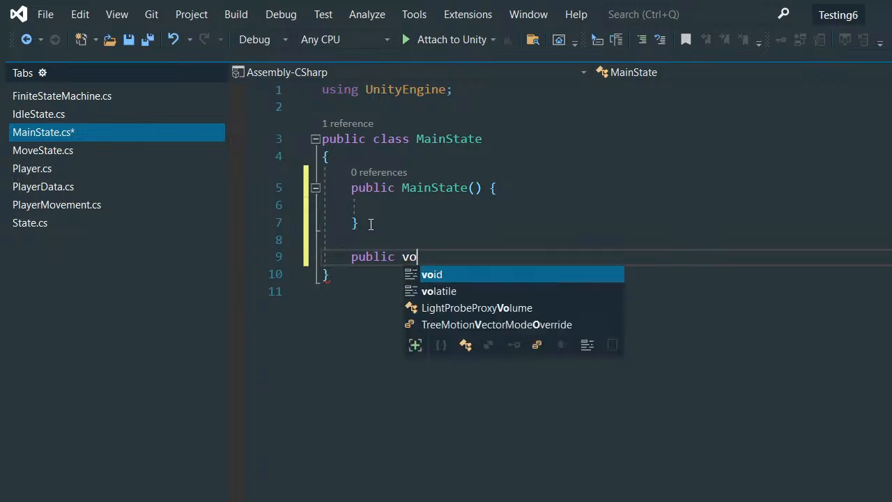
type("virtu")
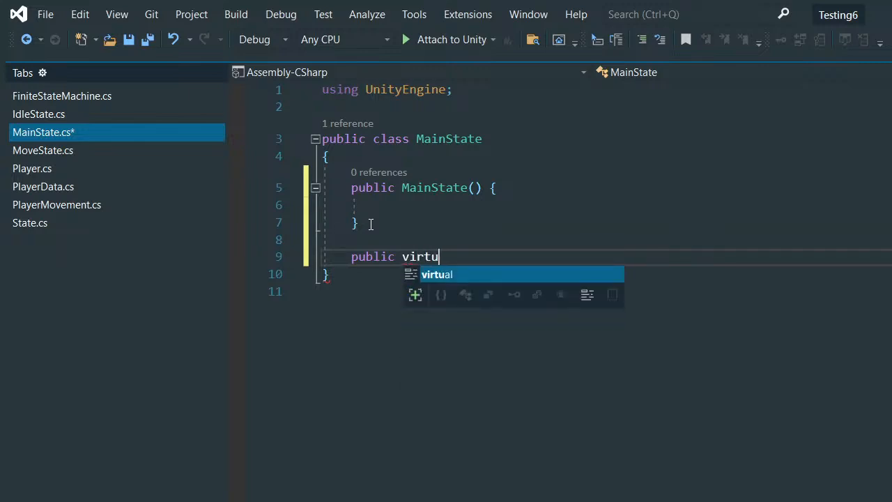
type("al void ")
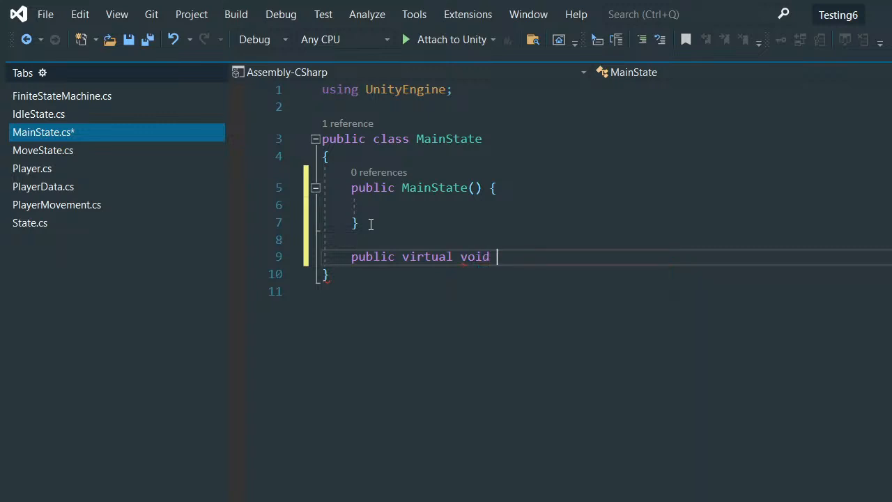
type("EnterState")
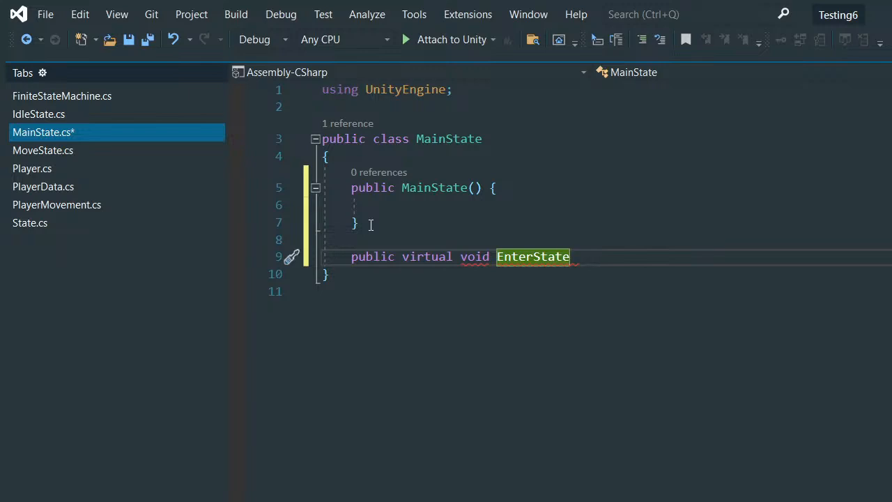
type("(")
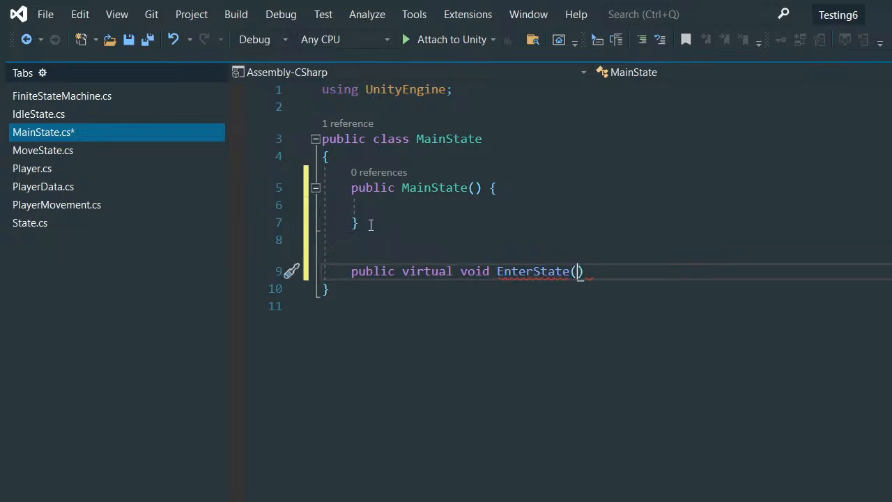
type(") {")
key("Return")
key("Down")
key("Return")
type("\\")
key("Return")
key("BackSpace")
key("BackSpace")
key("BackSpace")
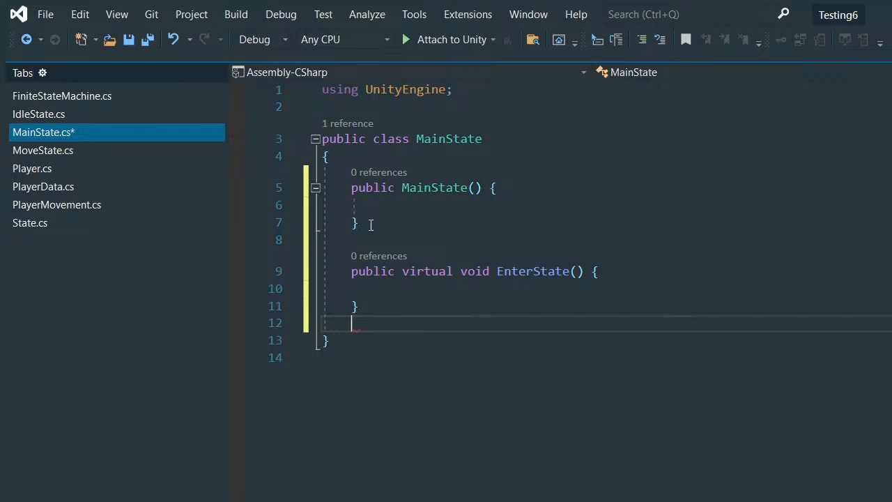
- Add an empty public virtual void ExitState() method below EnterState
key("Return")
key("Return")
type("public ")
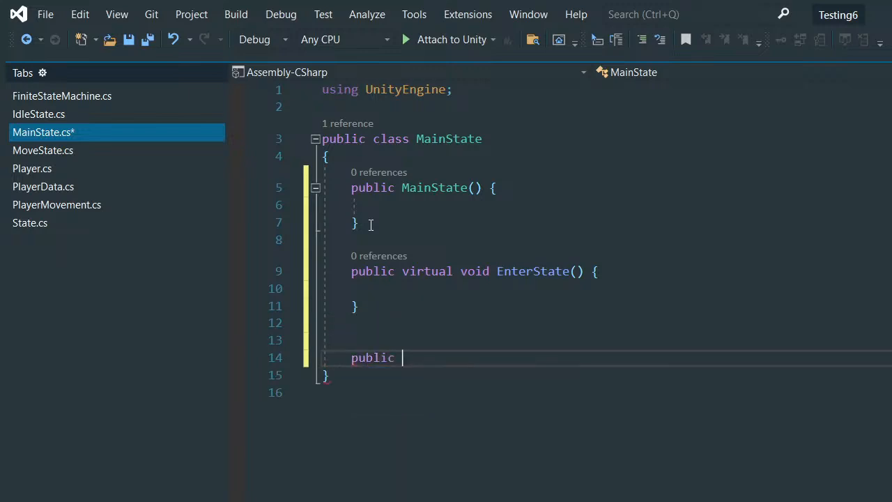
type("virtua")
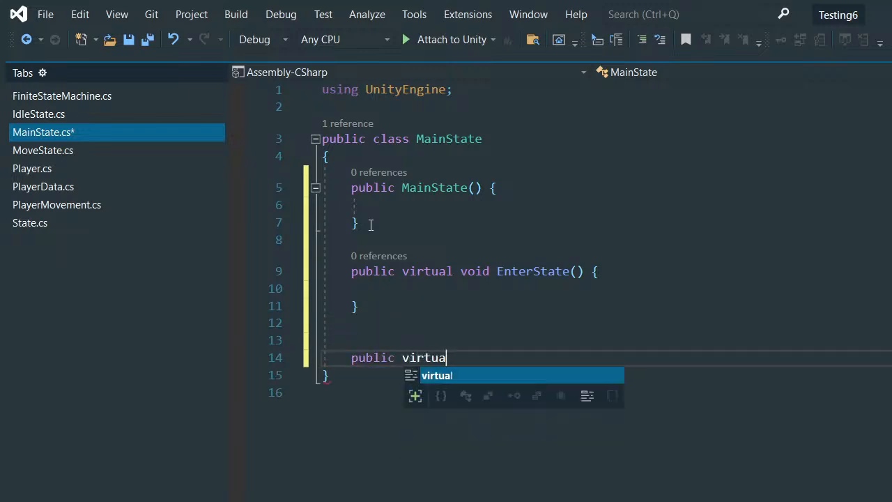
type("l void ")
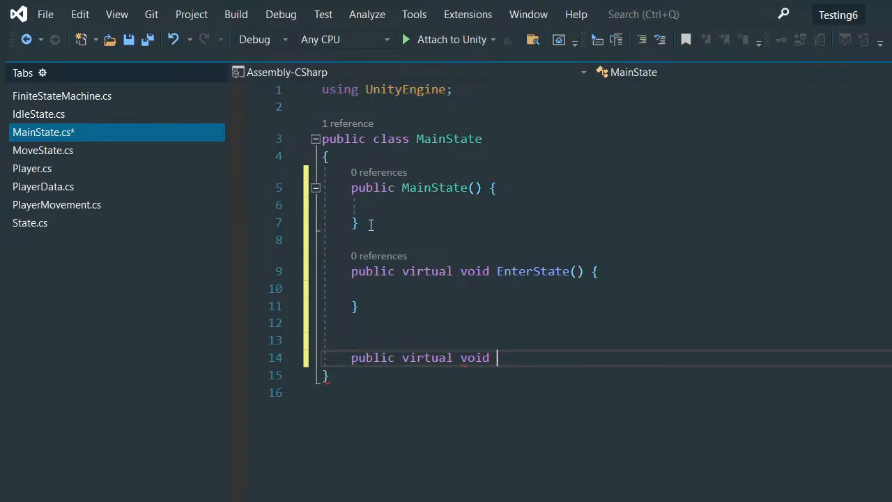
type("ExitState() {")
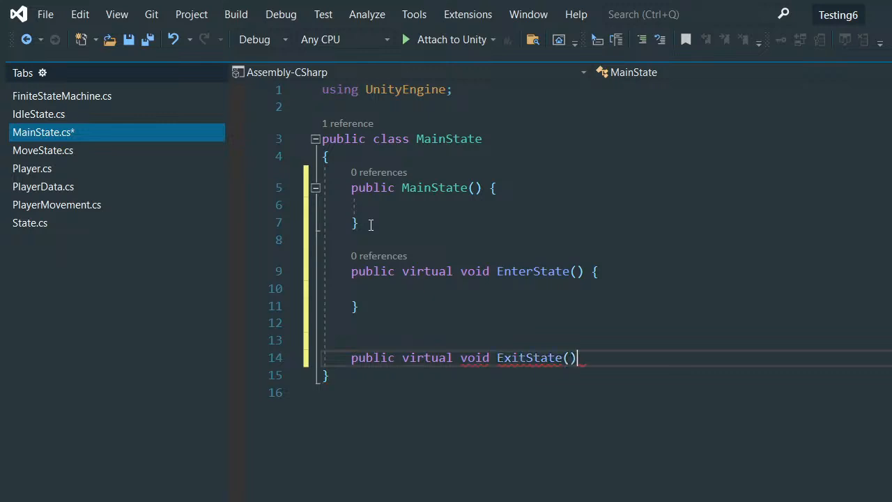
key("Return")
- Add an empty public virtual void LogicUpdate() method below ExitState
key("Return")
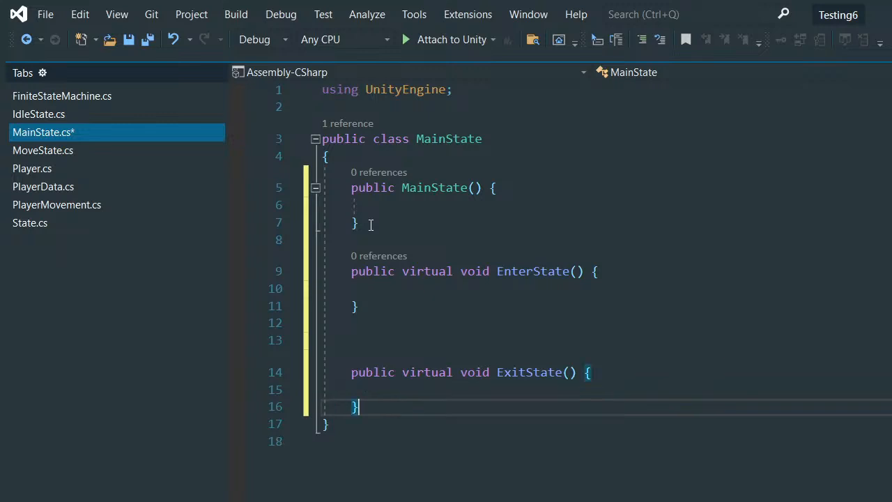
key("End")
key("Return")
key("Return")
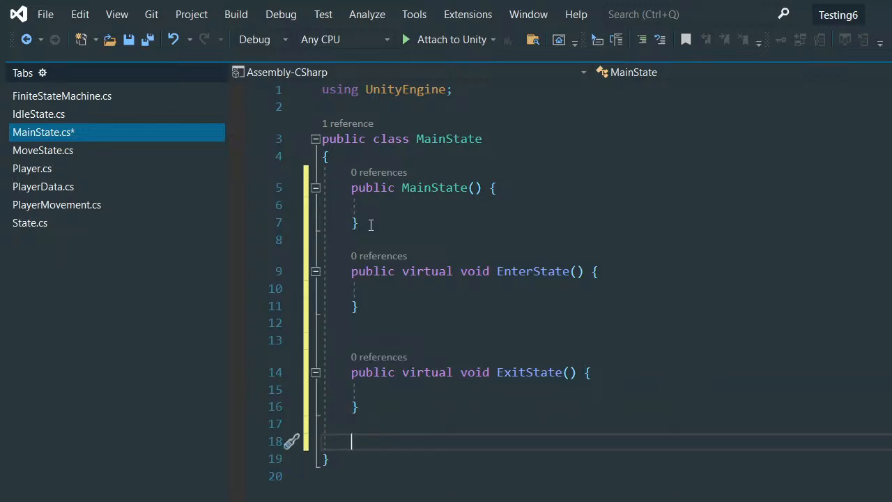
type("public v")
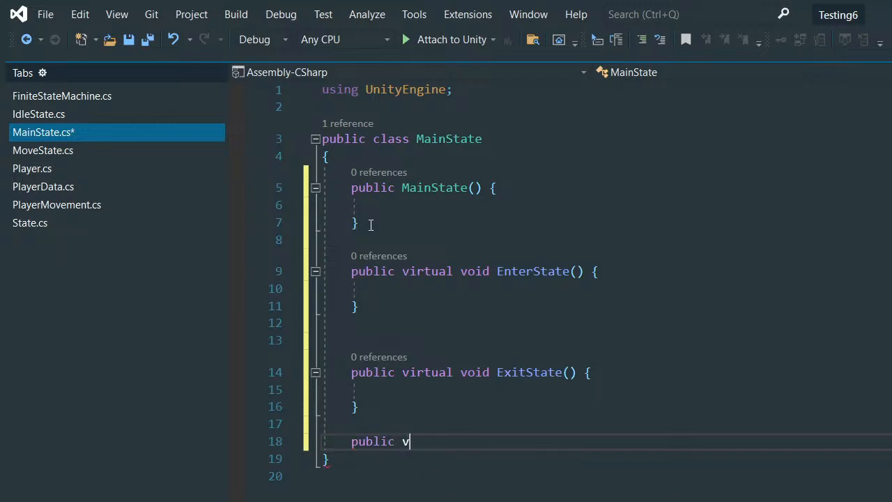
type("irtual void Lofi")
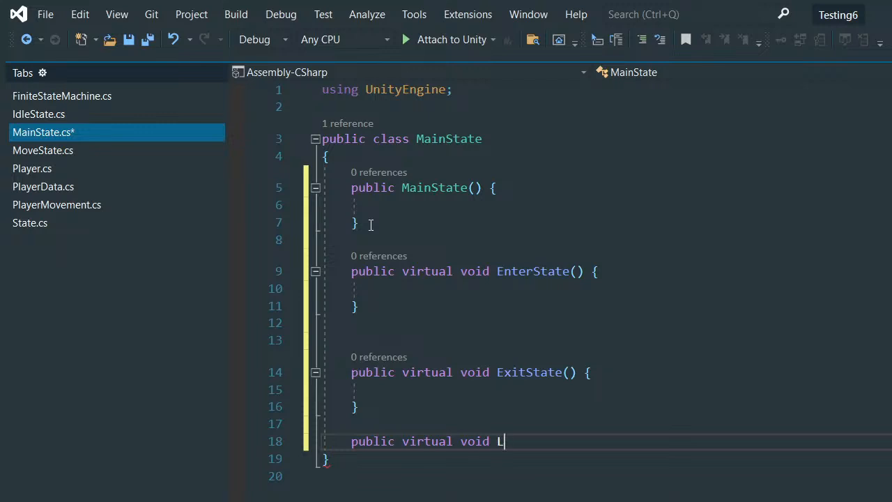
key("BackSpace")
key("BackSpace")
key("BackSpace")
key("BackSpace")
type("LogicUpdate")
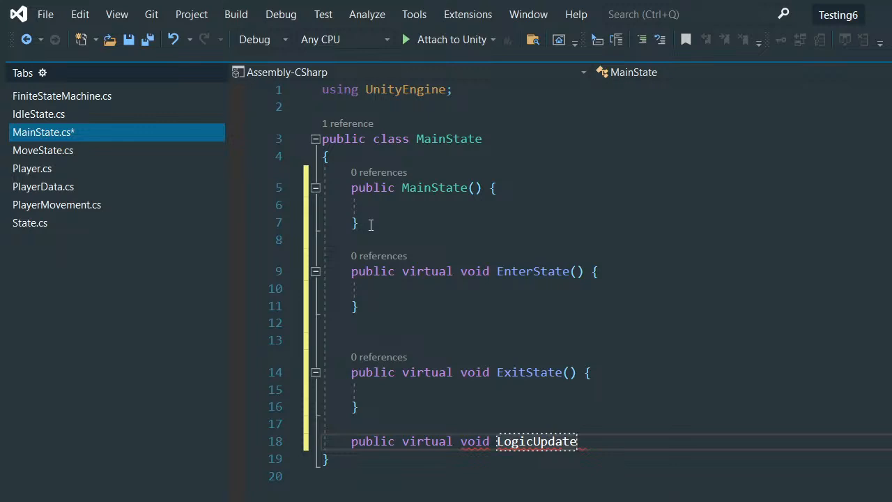
type("() {")
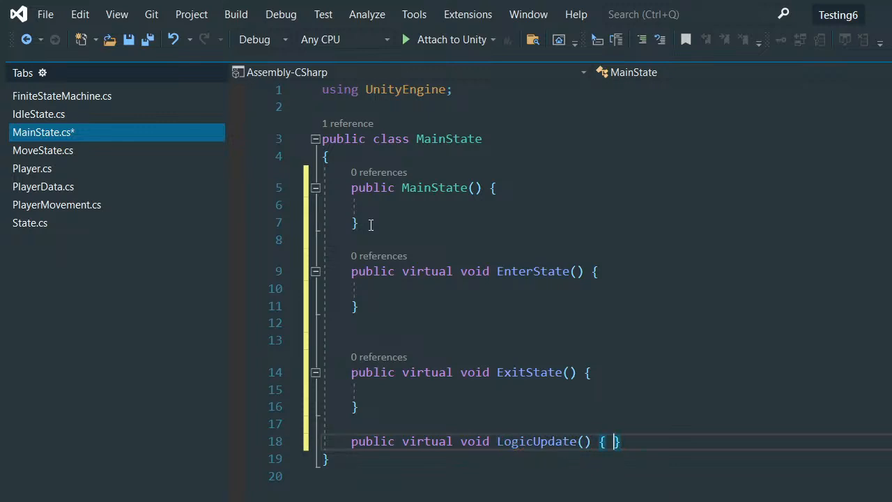
key("Return")
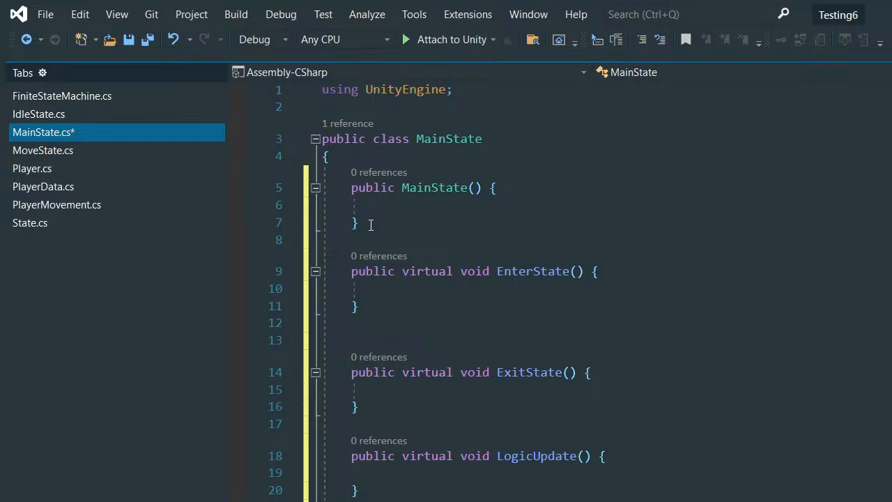
- Review the method stubs in the MainState class and save the script
scroll(371, 225, "down", 1)
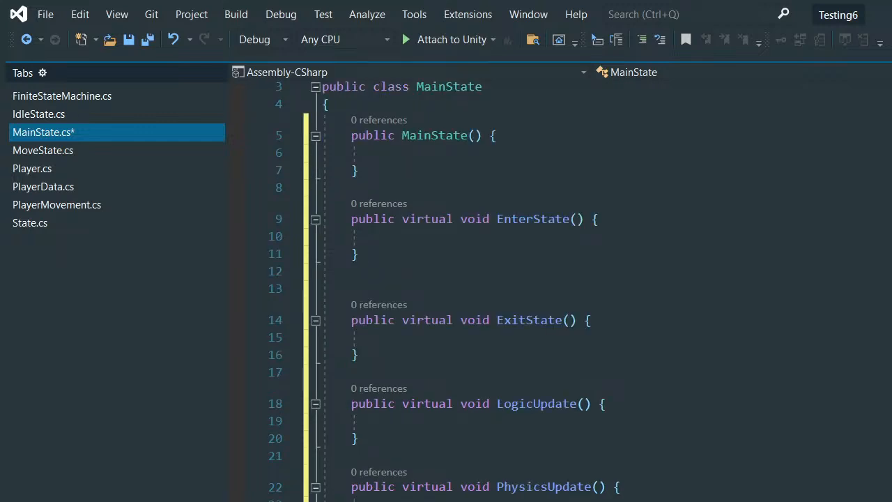
scroll(558, 286, "up", 1)
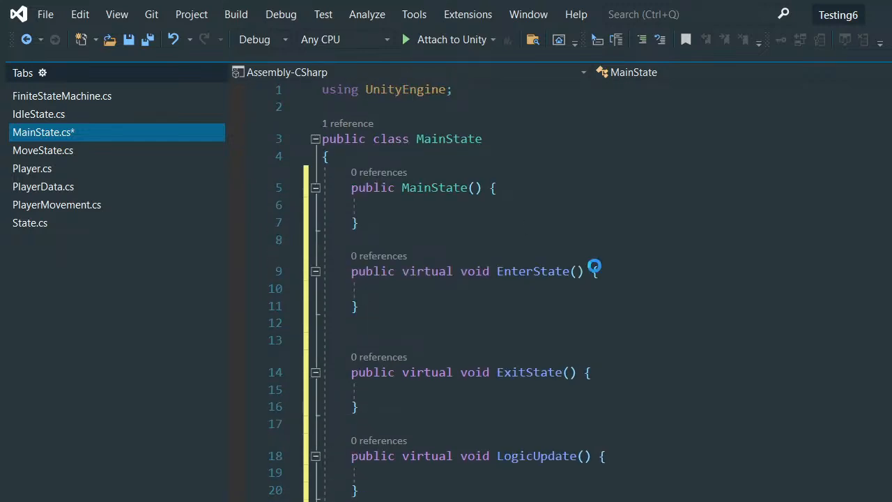
key("ctrl+s")
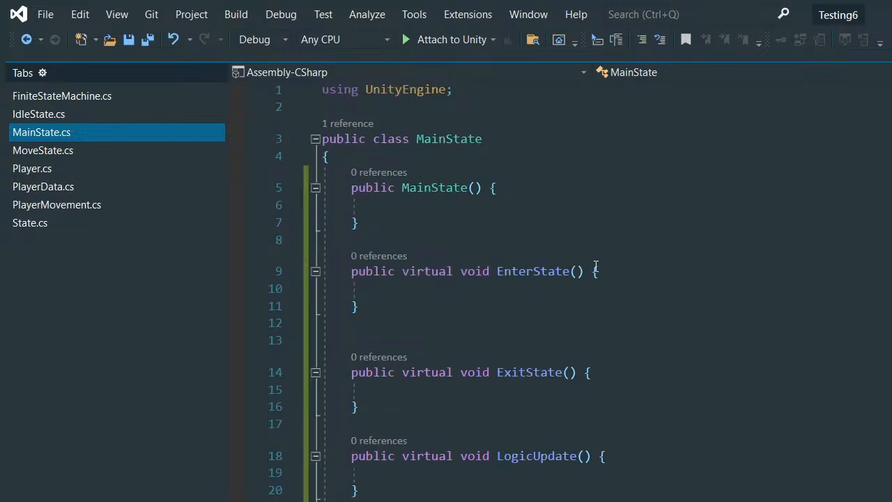
- Declare a protected Animator field named animator at the beginning of the MainState class, above the constructor
left_click(364, 156)
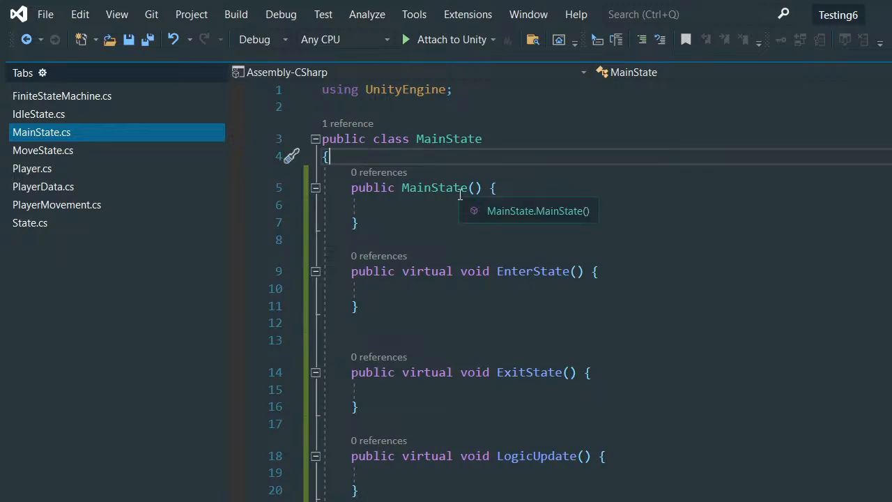
key("Return")
key("Return")
key("Up")
key("Return")
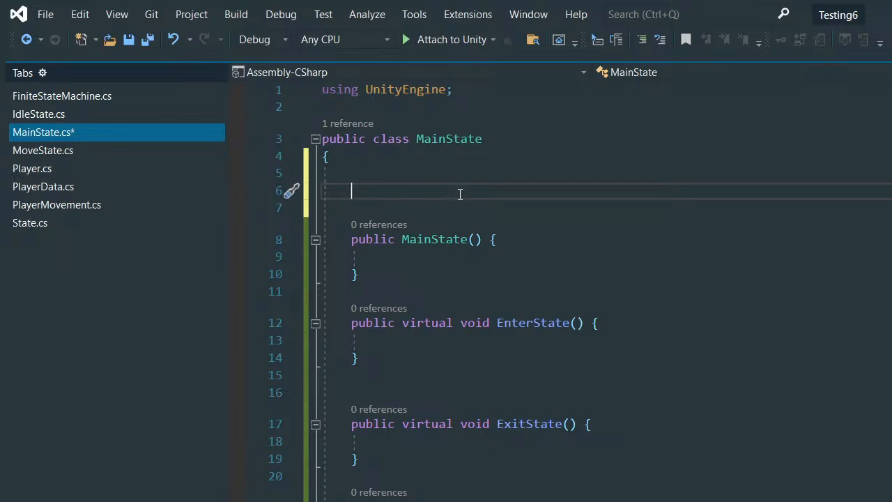
type("protected ")
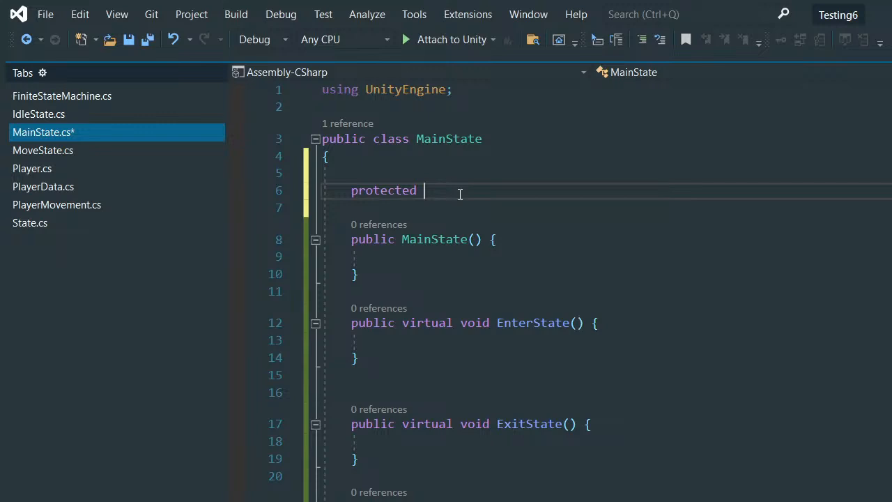
type("animator")
key("Tab")
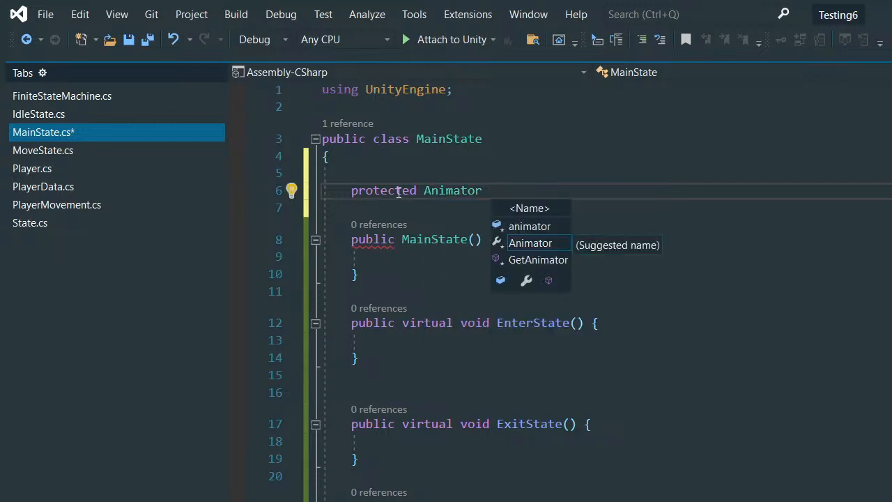
left_click_drag(353, 193, 417, 184)
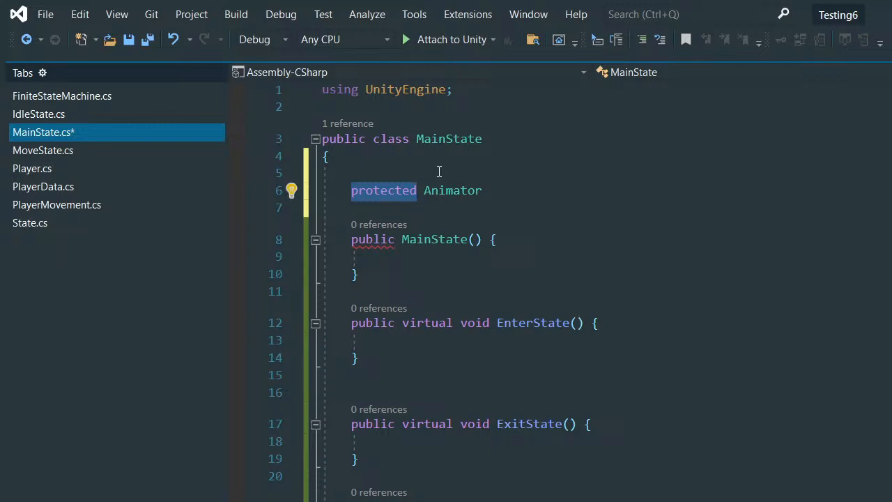
left_click_drag(493, 190, 366, 190)
left_click(486, 191)
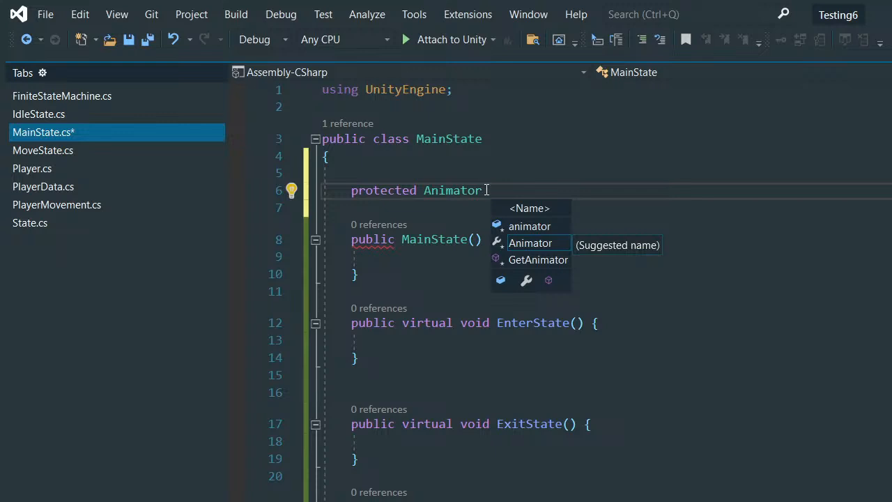
type("anim")
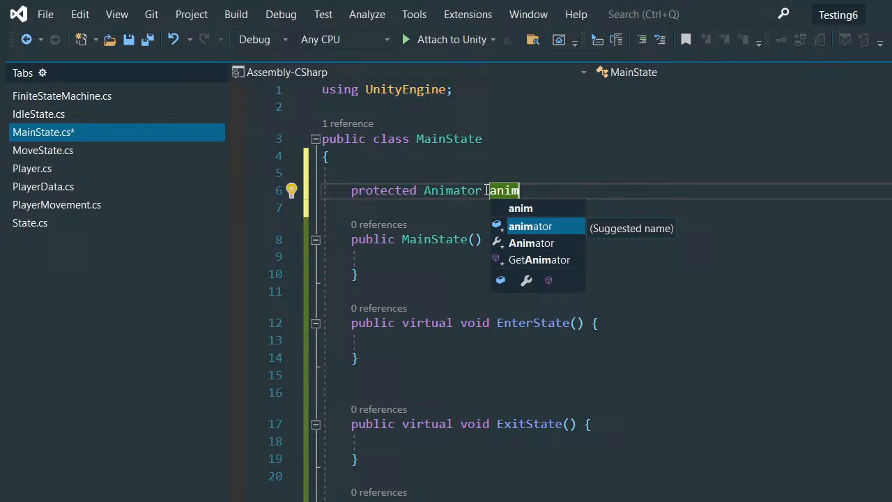
key("Tab")
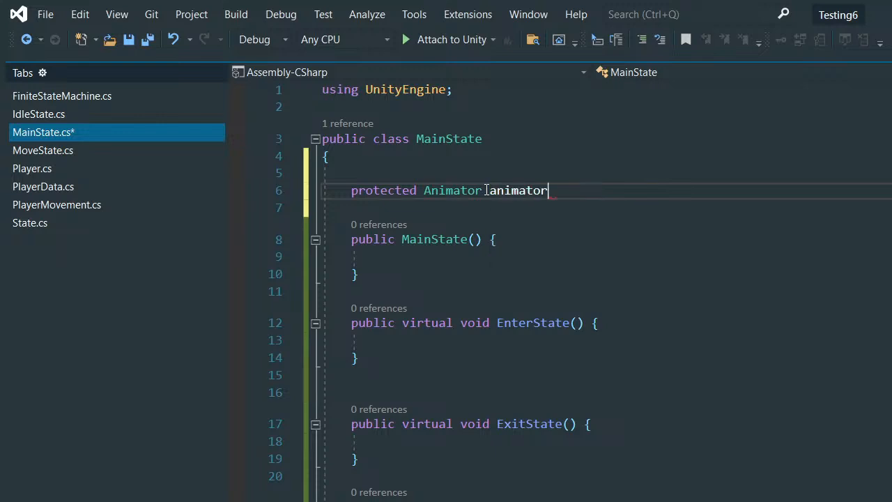
type(";")
- Add an Animator parameter named animator to the MainState constructor
left_click(474, 239)
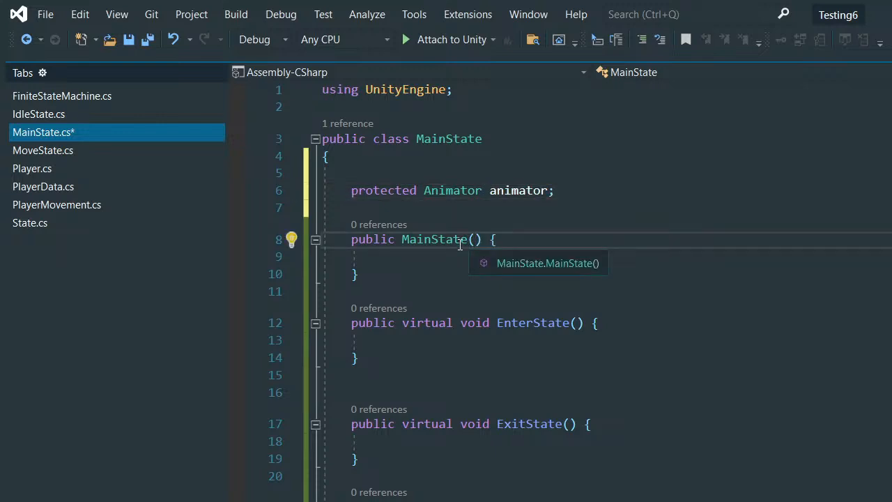
type("Animator")
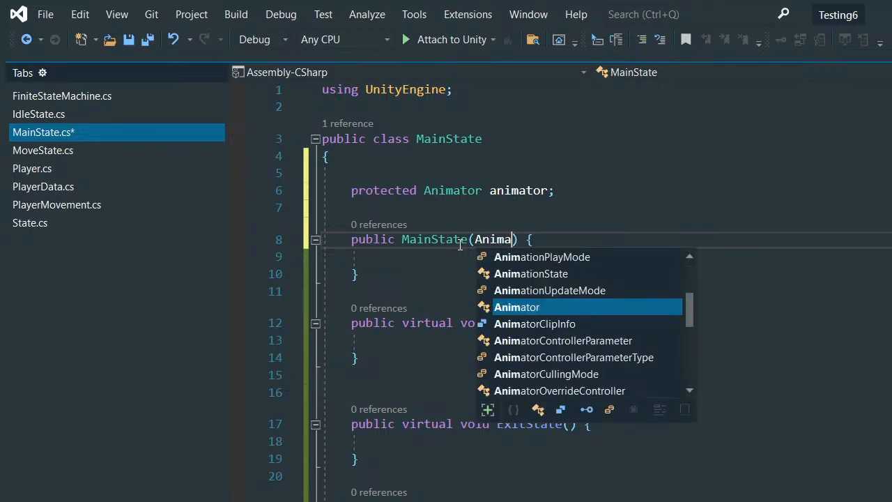
key("Down")
key("Tab")
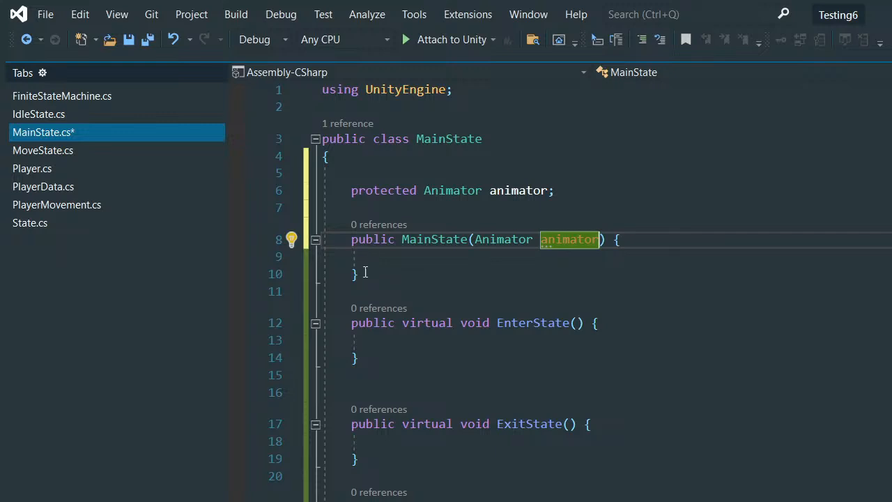
left_click_drag(376, 273, 345, 242)
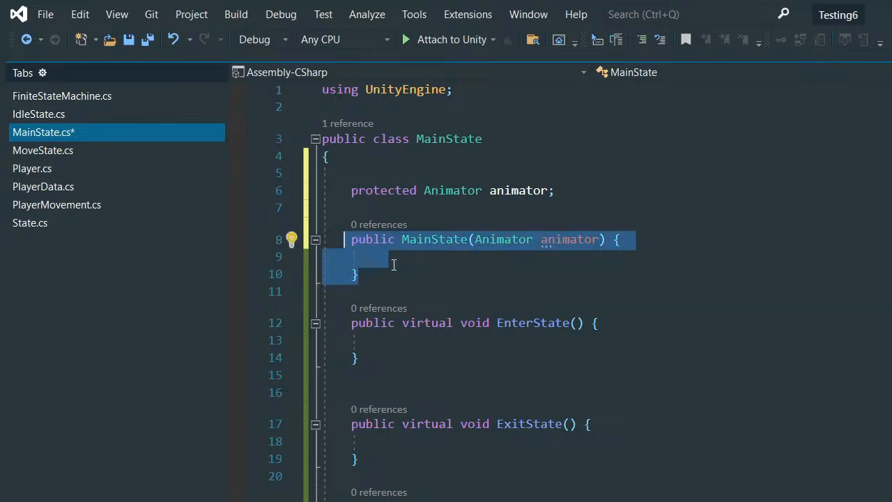
- Assign the animator parameter to the field in the constructor body with this.animator = animator;
left_click(397, 258)
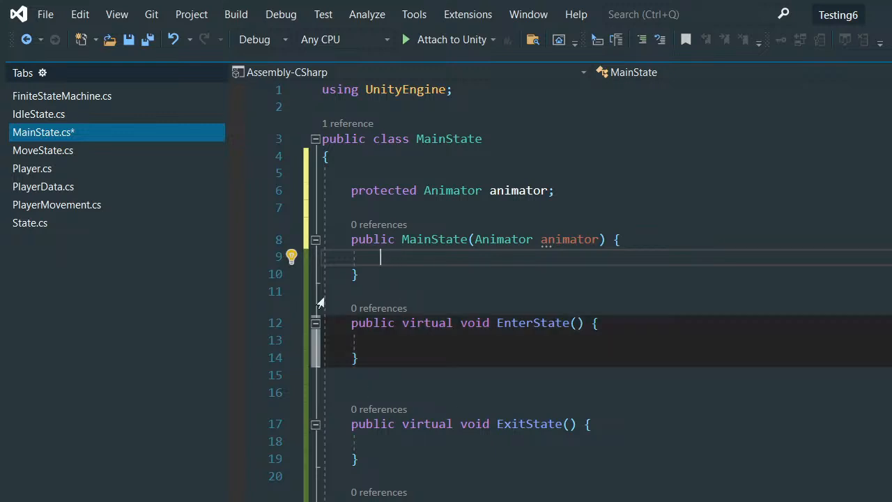
type("this.")
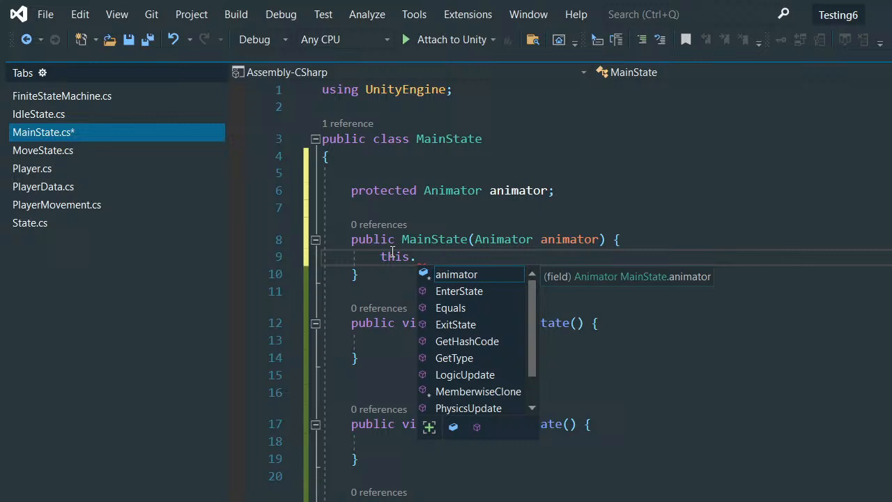
key("Escape")
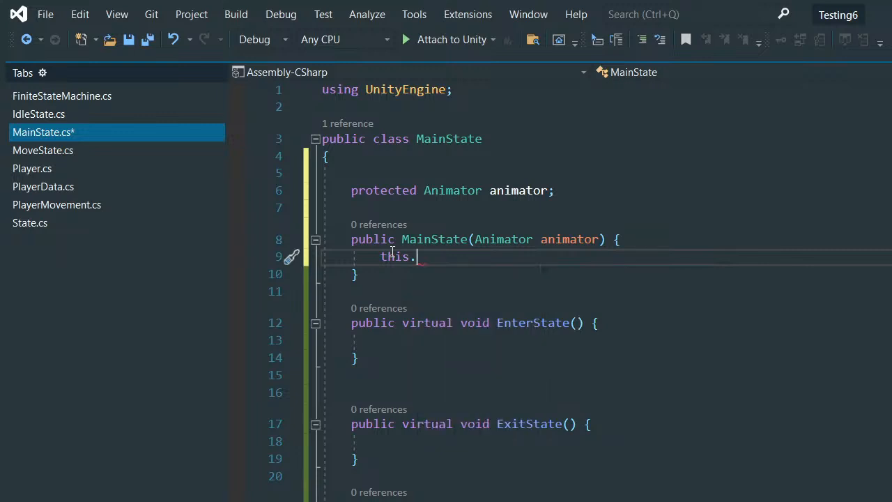
key("Return")
key("BackSpace")
key("BackSpace")
key("BackSpace")
key("BackSpace")
type("animator")
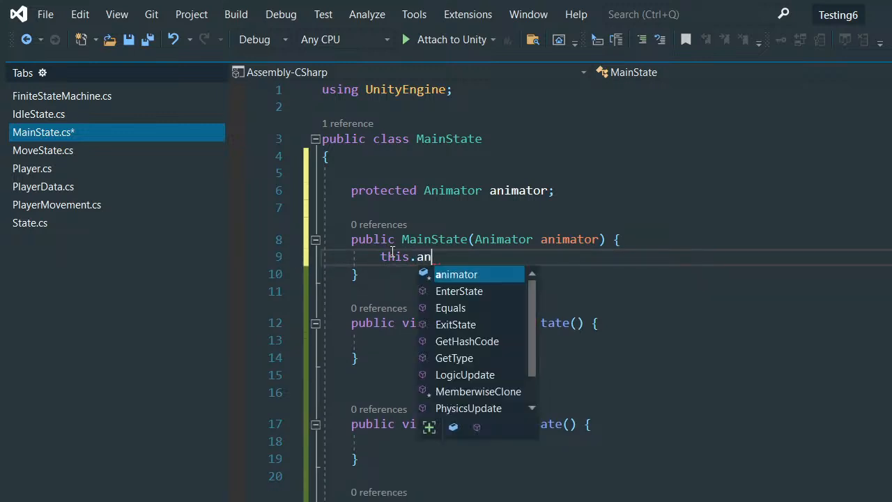
key("Return")
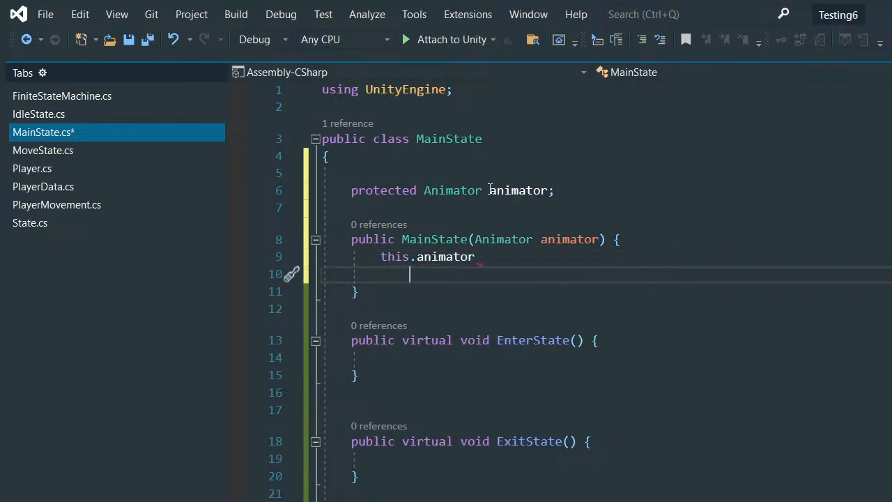
left_click_drag(490, 190, 564, 205)
left_click(518, 265)
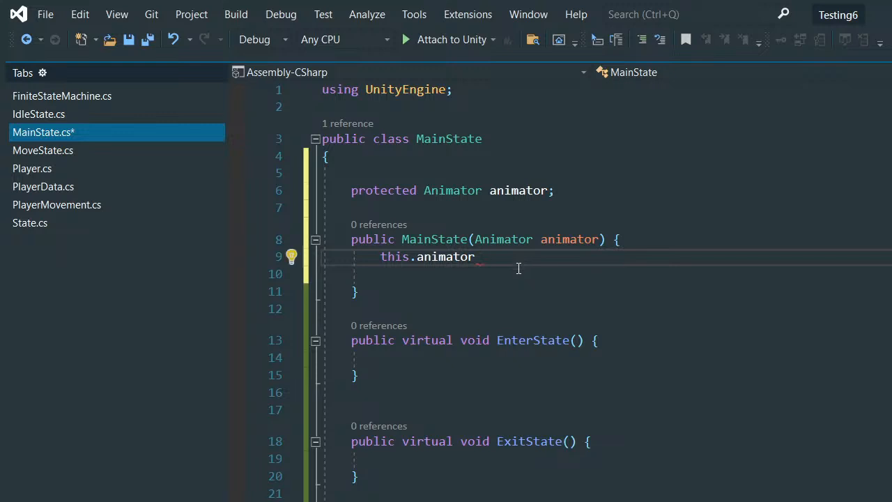
type("= animator")
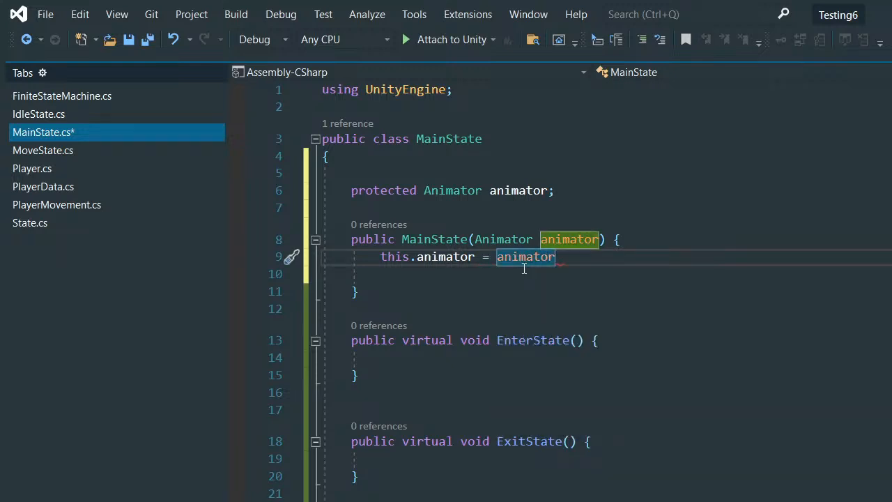
type(";")
left_click(385, 273)
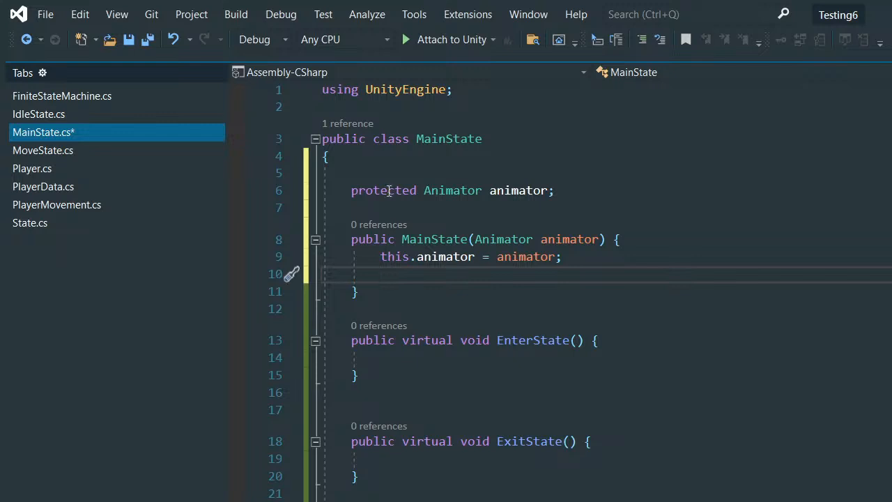
- Declare a protected string field named animBoolName on the blank line above the Animator field
left_click(386, 174)
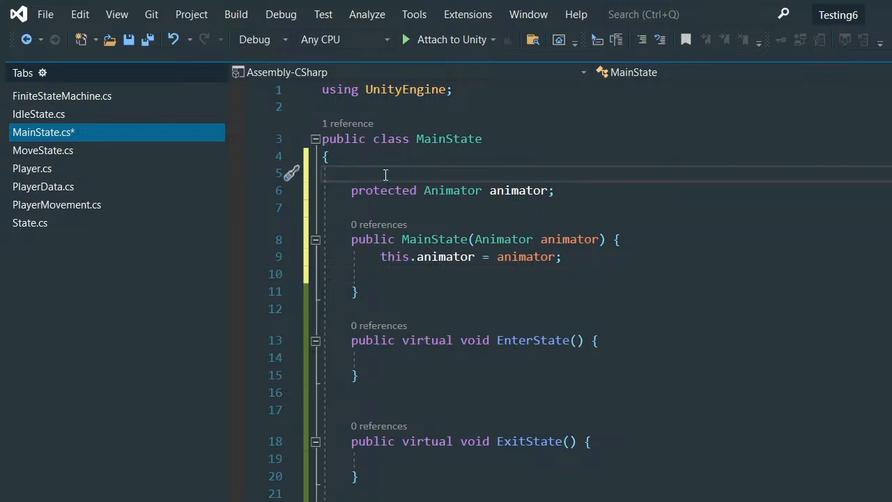
type("protected string anim")
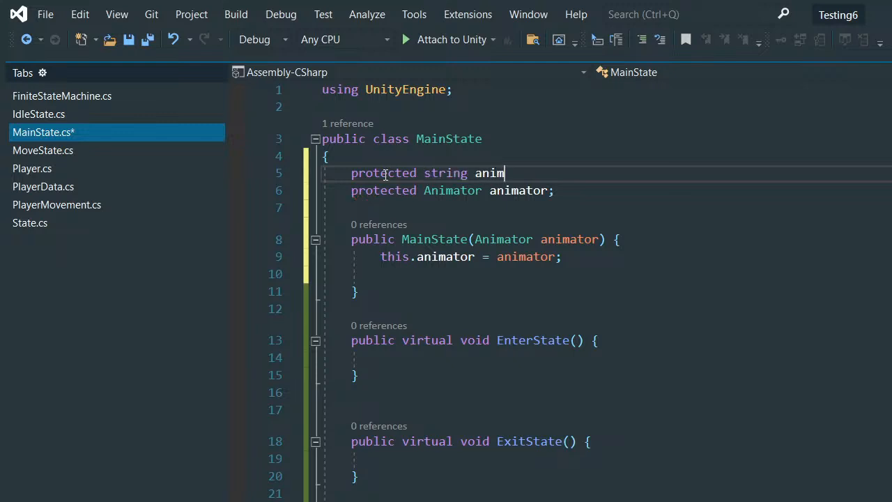
type("BoolName;")
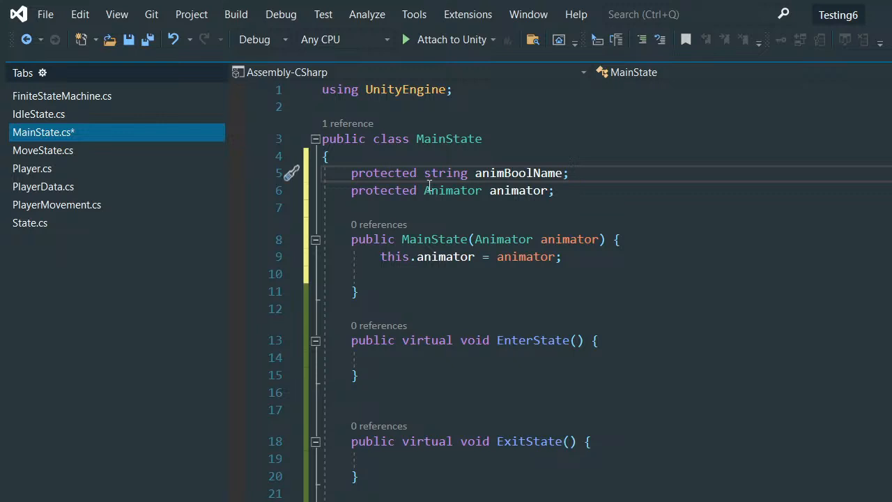
- Add a second constructor parameter, string animBoolName, after the Animator parameter
left_click(602, 240)
type(", ")
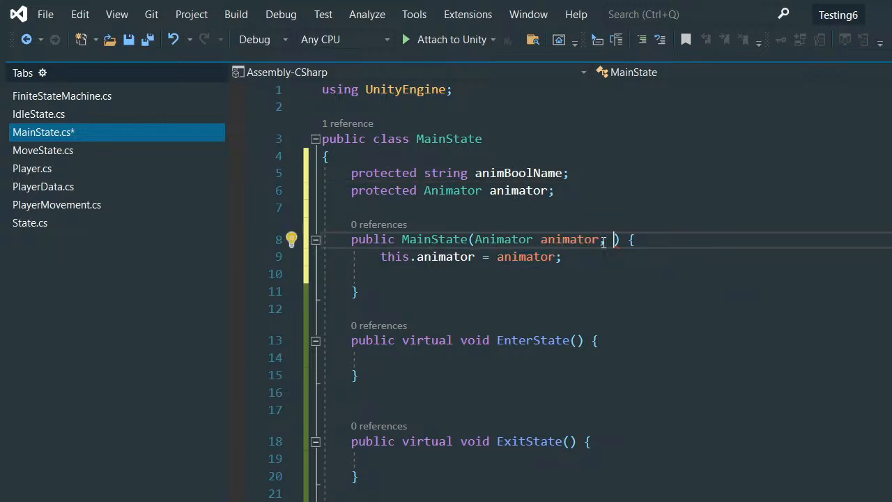
type("string an")
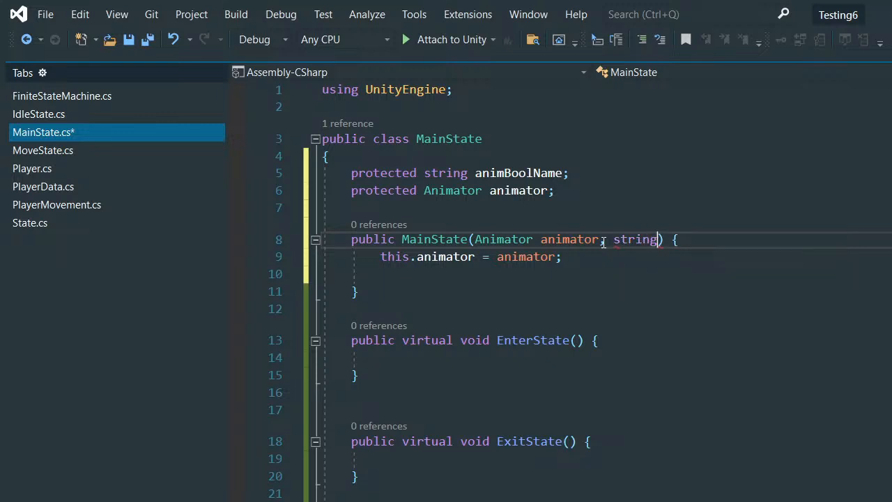
type("imB")
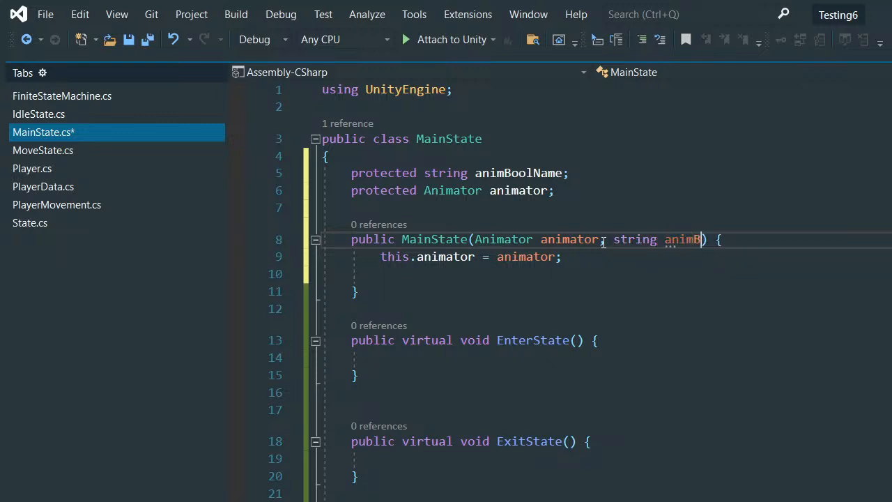
type("oolName")
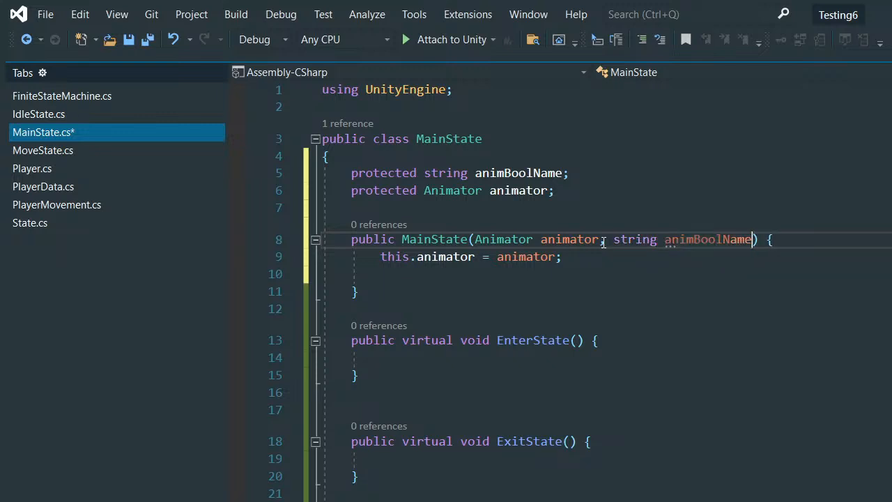
- Assign the string parameter to its field in the constructor with this.animBoolName = animBoolName;
left_click(494, 290)
left_click(433, 274)
type("th")
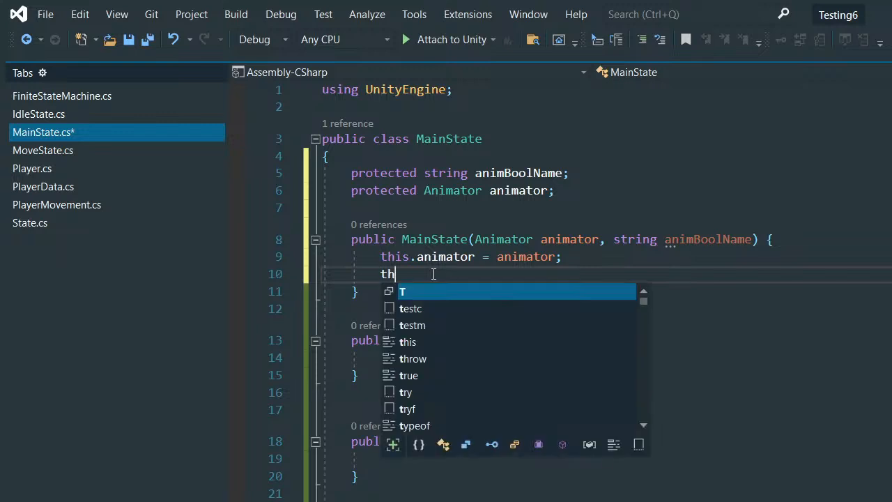
type("is.animator")
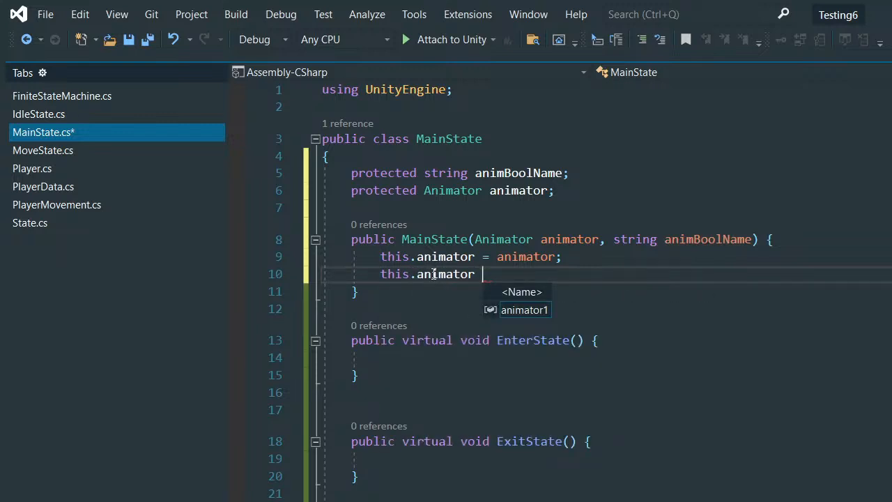
key("BackSpace")
key("BackSpace")
key("BackSpace")
key("BackSpace")
key("BackSpace")
type("BoolN")
key("BackSpace")
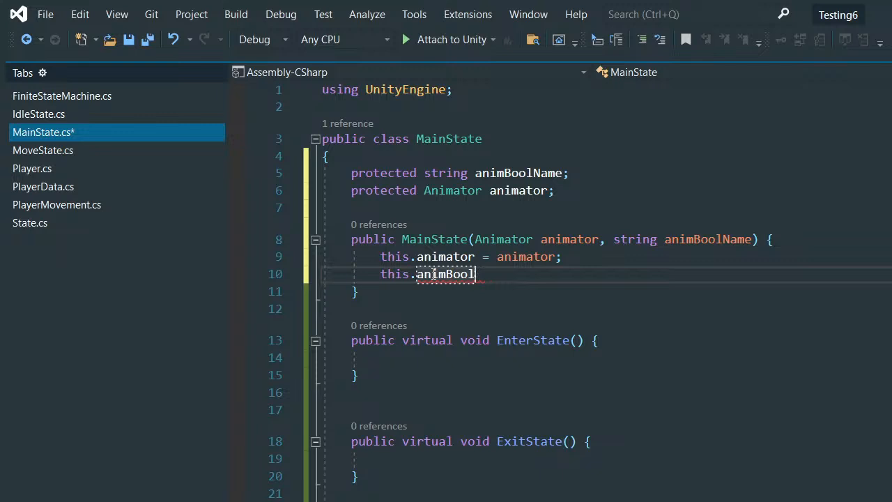
type("Name -")
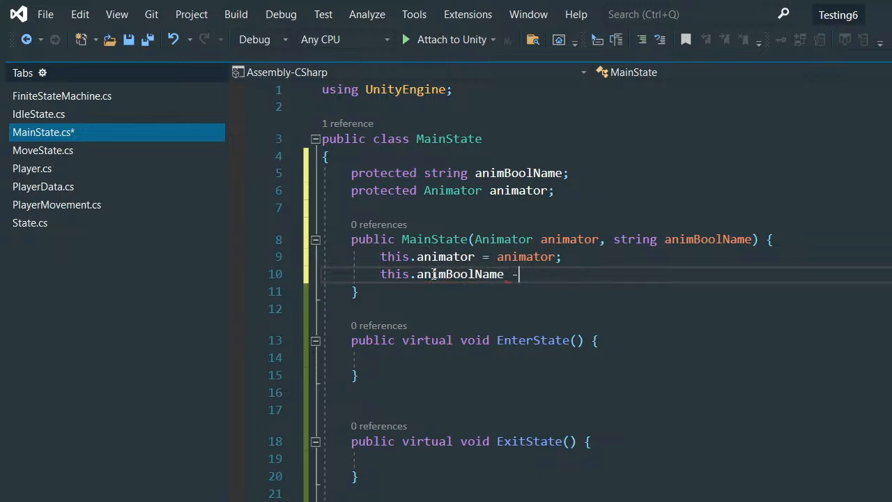
key("BackSpace")
type("= anim")
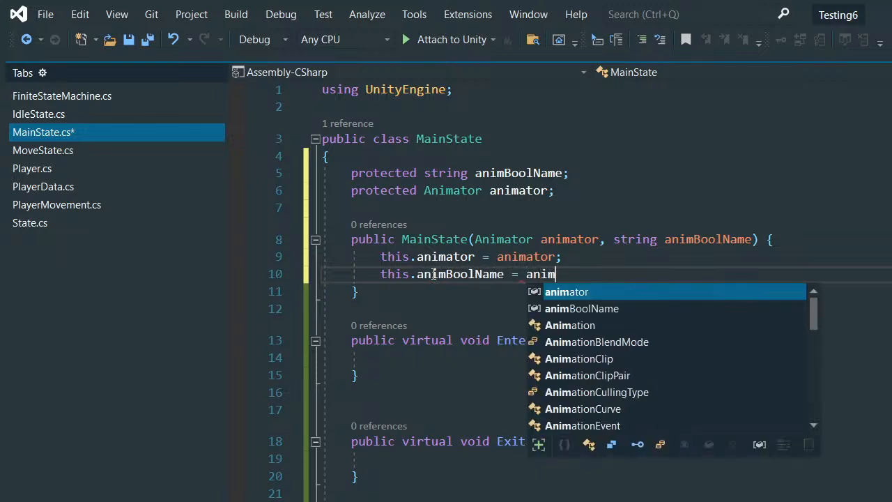
key("Down")
key("Tab")
type(";")
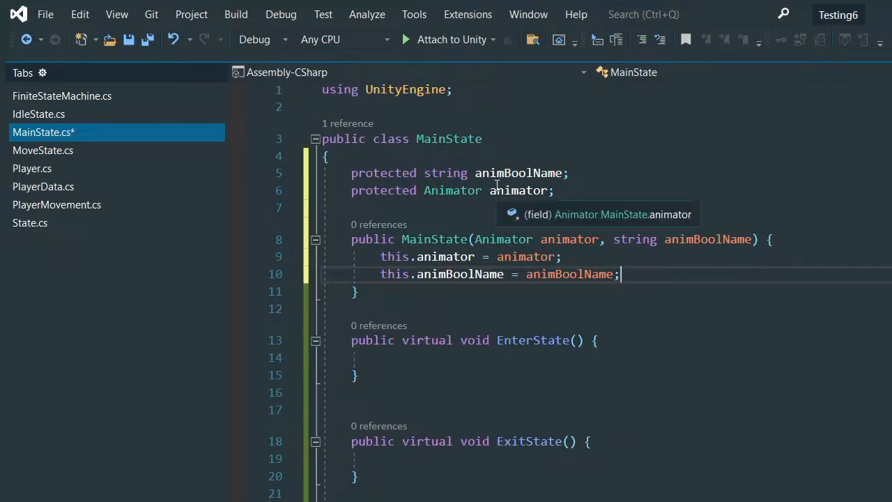
- Review the MainState fields, the constructor assignments and the virtual method stubs below them
scroll(498, 187, "down", 3)
scroll(498, 187, "up", 3)
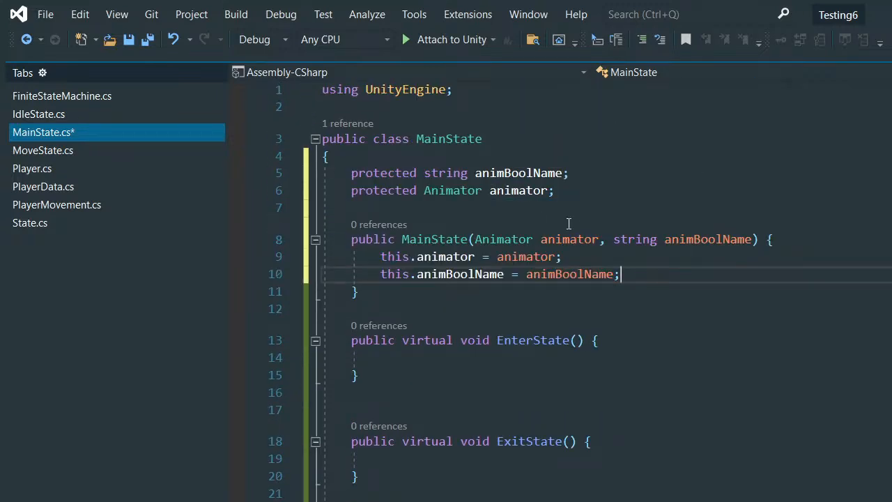
scroll(551, 229, "down", 1)
scroll(540, 219, "up", 1)
scroll(555, 195, "down", 2)
scroll(551, 198, "up", 2)
mouse_move(517, 189)
scroll(538, 228, "down", 2)
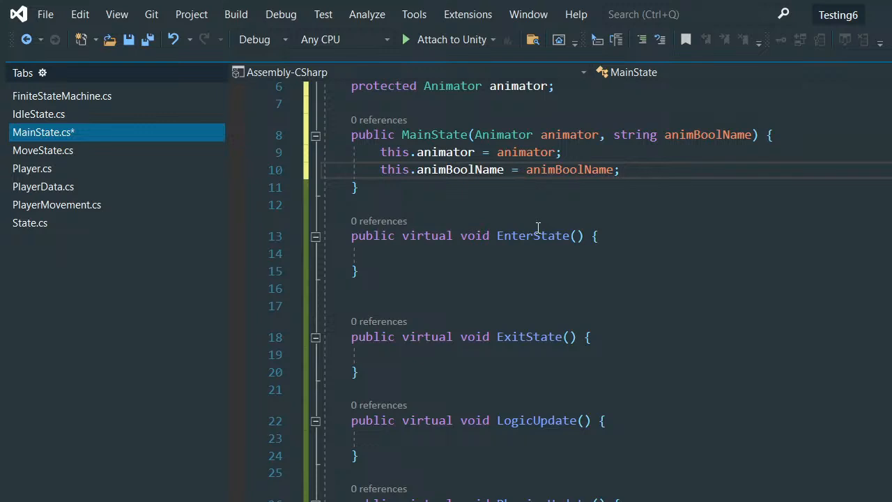
- Save the MainState script and switch to the Unity editor
key("ctrl+s")
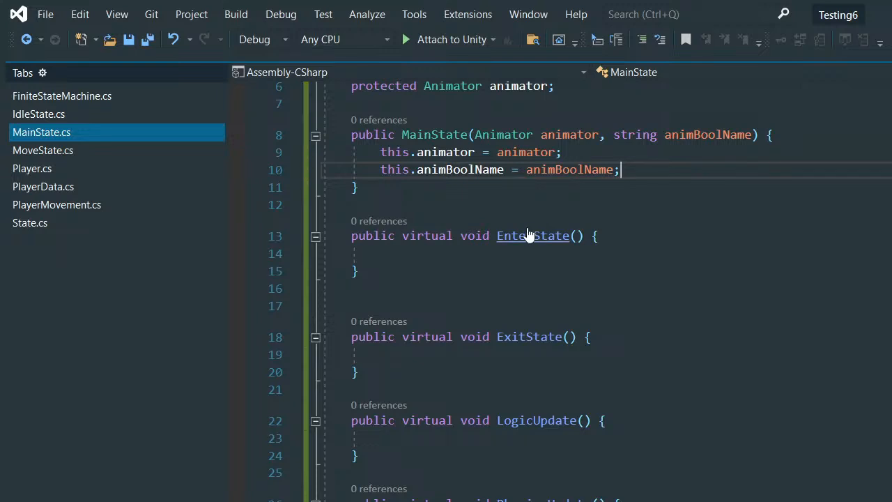
scroll(530, 233, "up", 2)
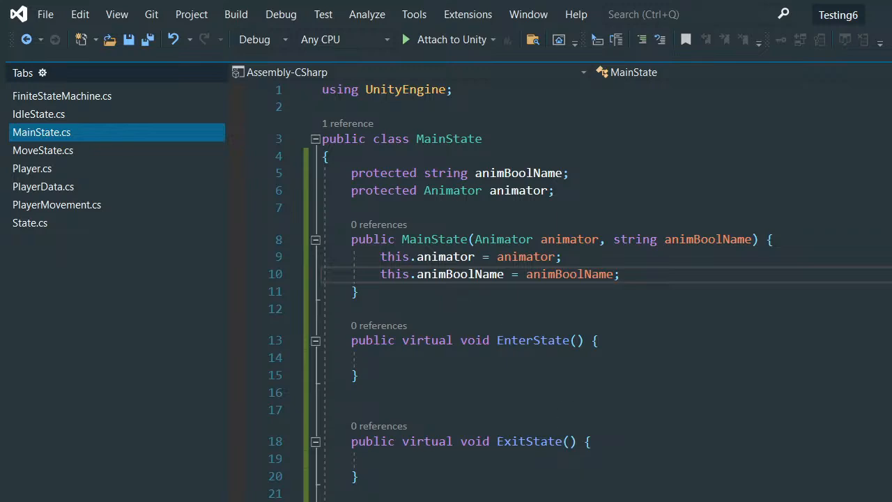
key("alt+Tab")
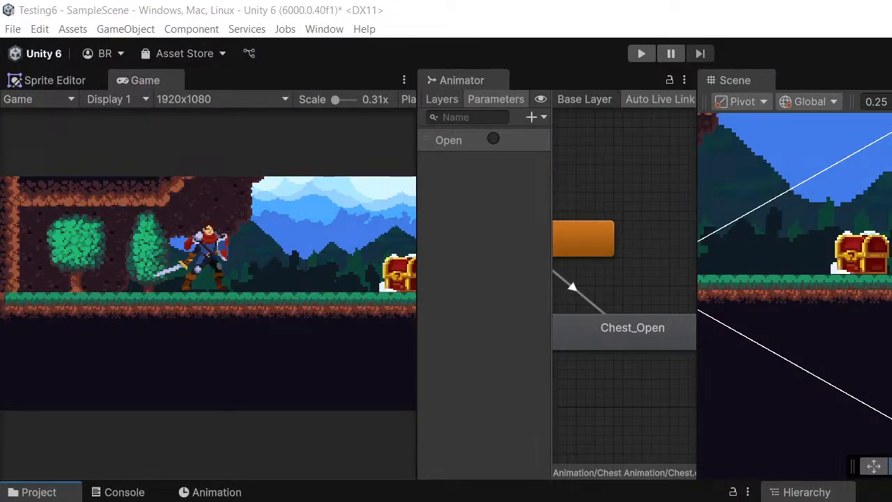
- Create an empty C# script named EnemyFiniteStateMachine in the project, open it in Visual Studio and let Unity compile it
scroll(693, 340, "down", 2)
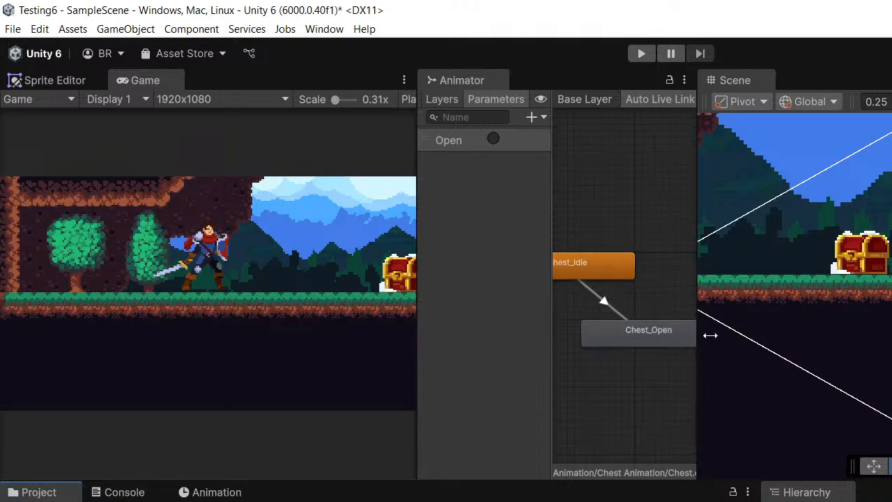
middle_click_drag(855, 335, 847, 333)
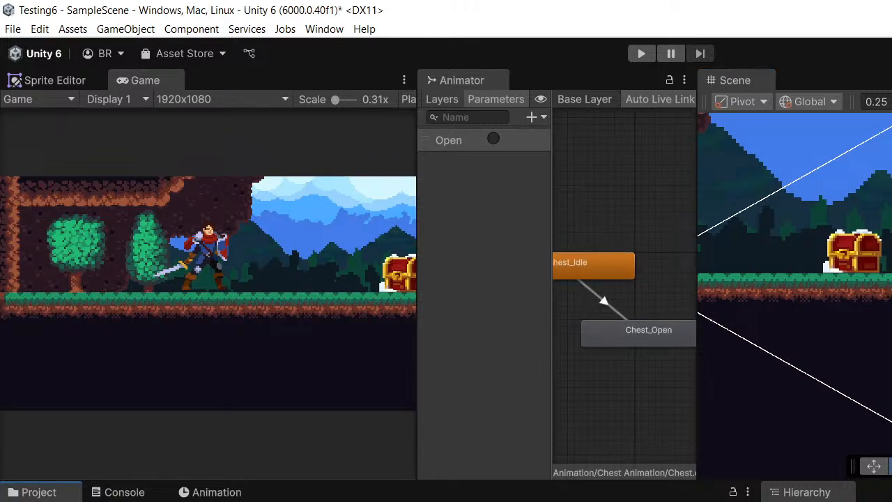
right_click(269, 501)
mouse_move(380, 176)
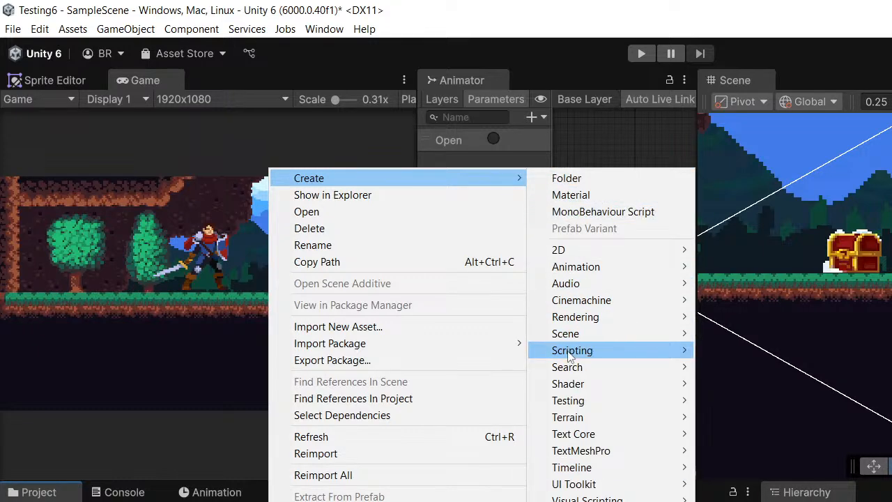
mouse_move(571, 356)
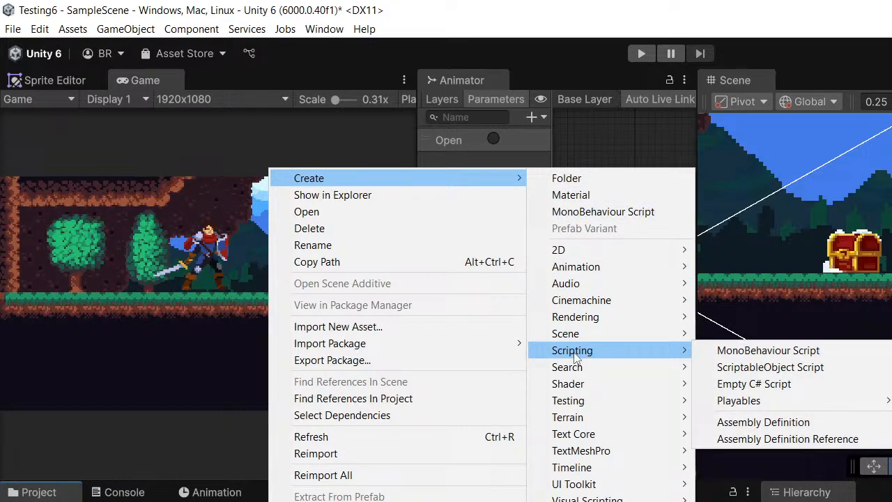
left_click(736, 385)
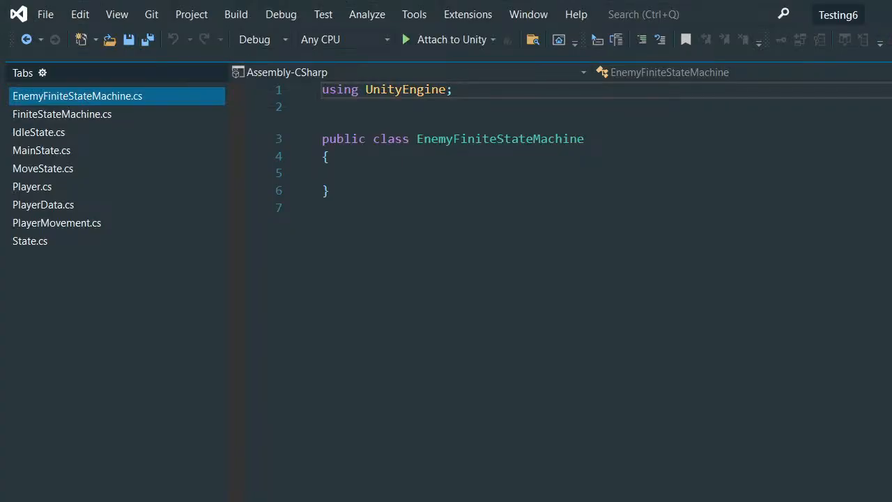
left_click(322, 207)
key("alt+Tab")
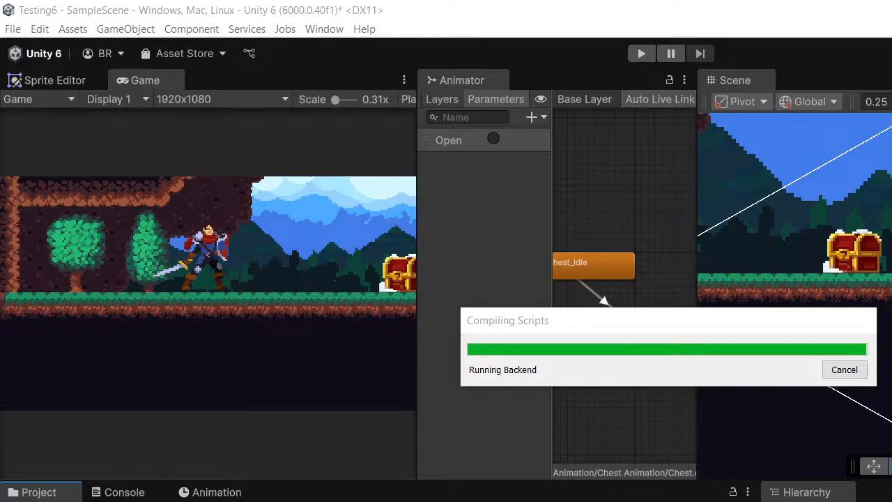
key("alt+Tab")
- Declare a public MainState field named currentState inside the EnemyFiniteStateMachine class
left_click(389, 177)
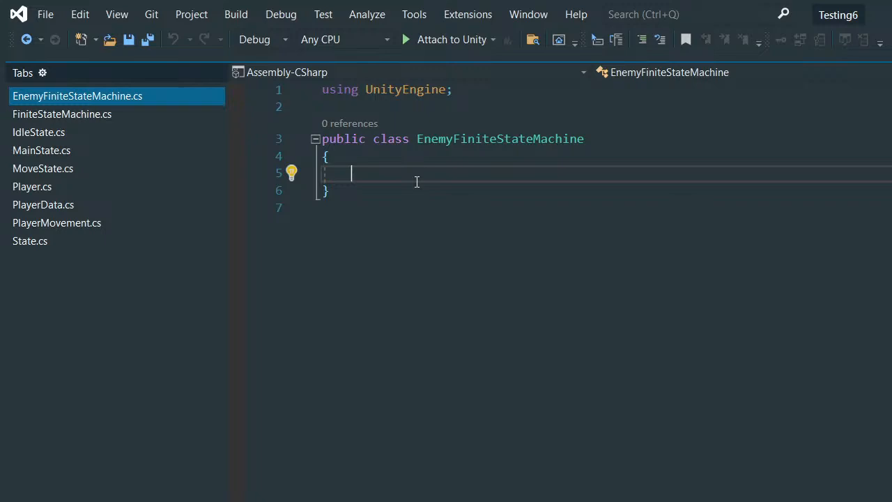
type("public ")
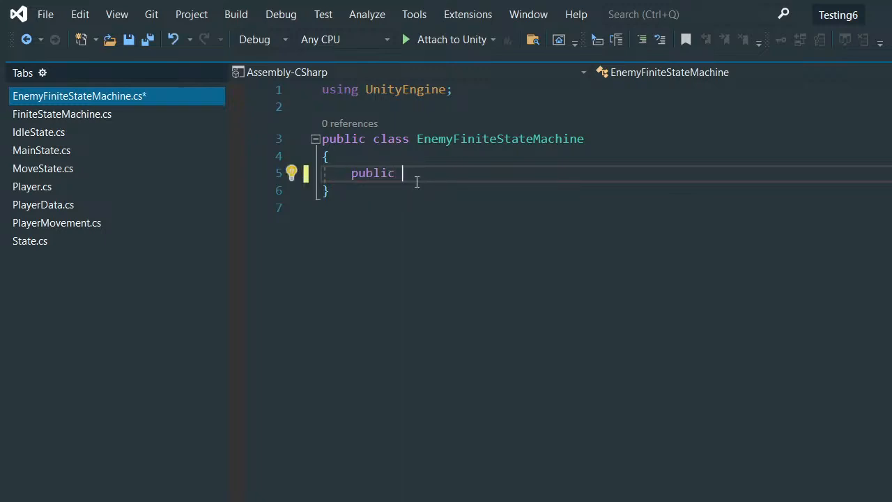
type("main")
key("Tab")
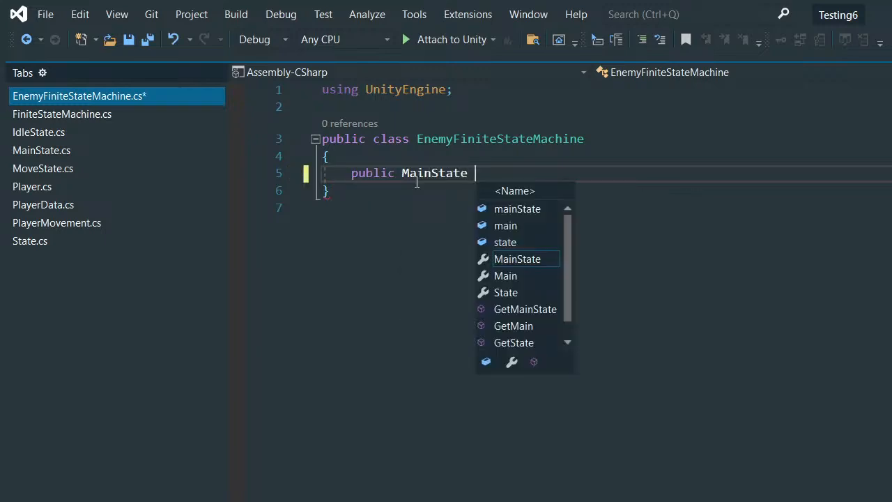
type("current")
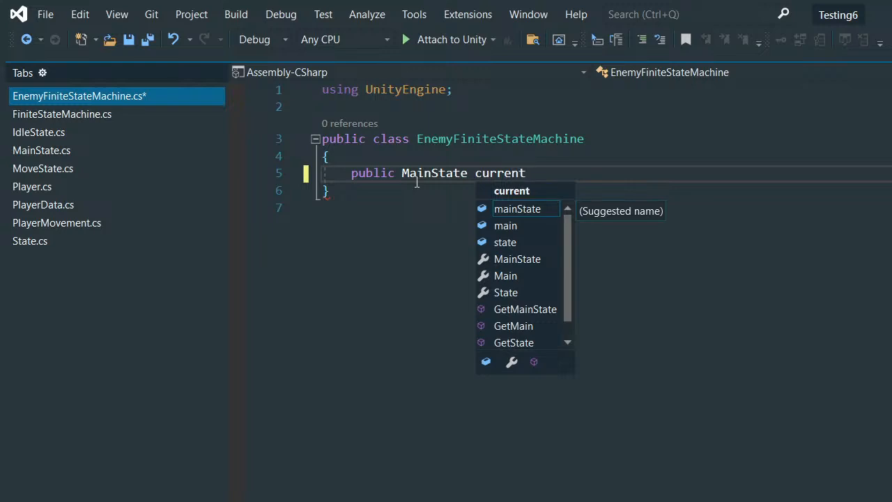
type("State;")
key("Return")
key("Return")
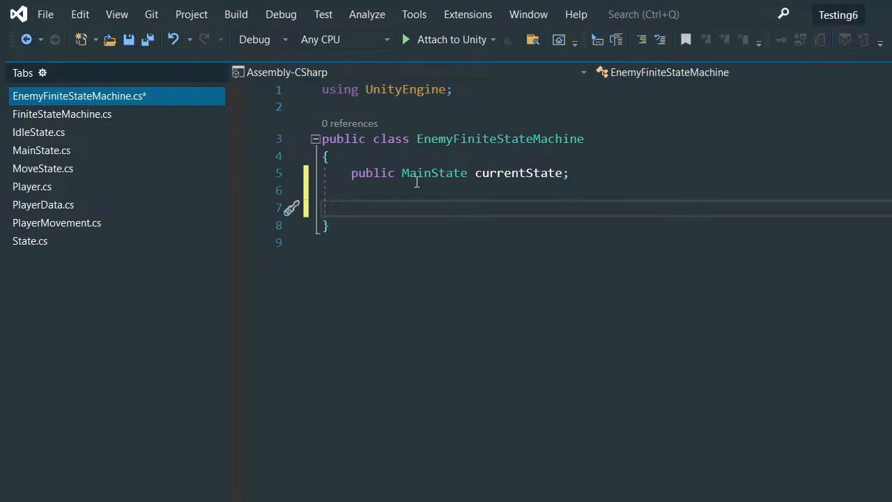
- Add a public void InitializeState method with a MainState state parameter and an empty body below the currentState field
type("public void Ini")
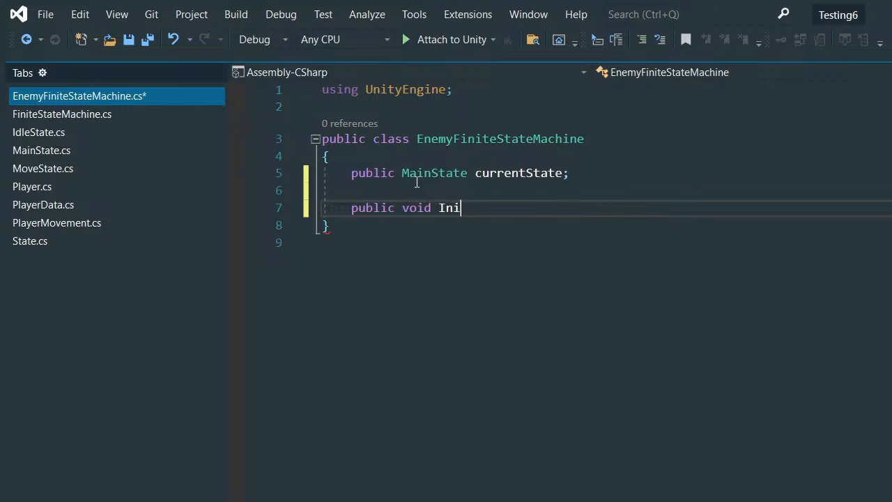
type("tial")
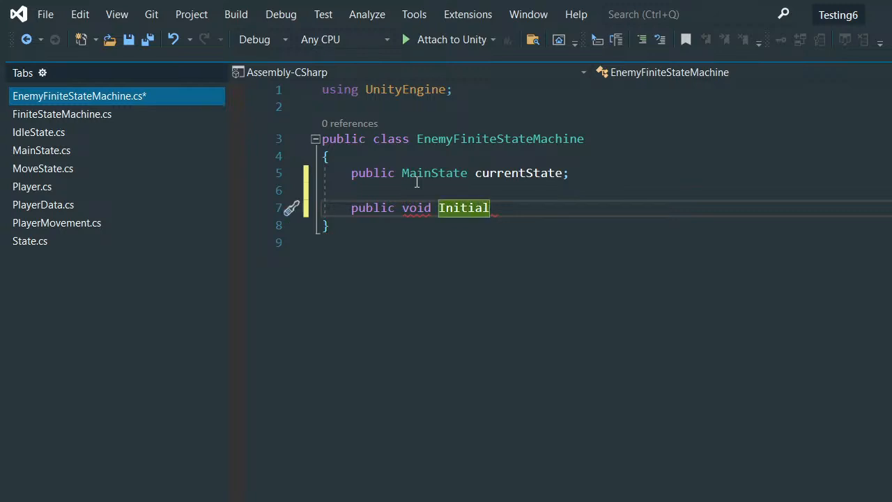
type("izeSt")
type("ate")
key("BackSpace")
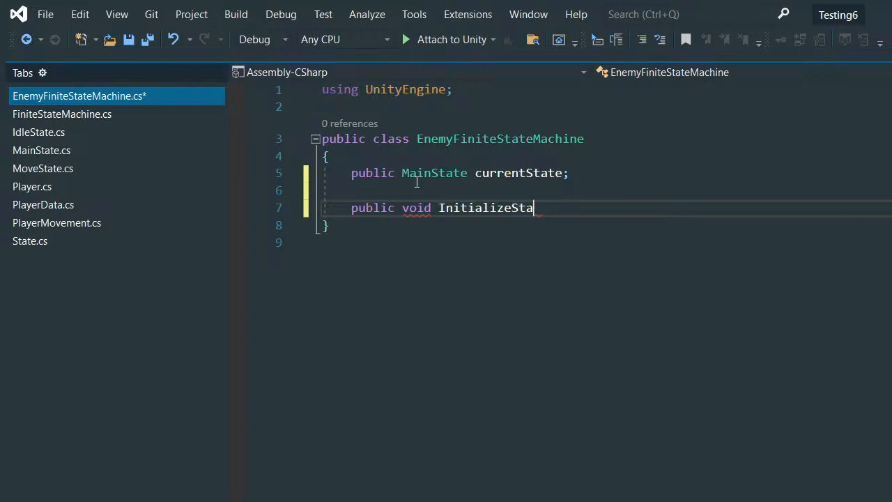
type("te")
type("(M")
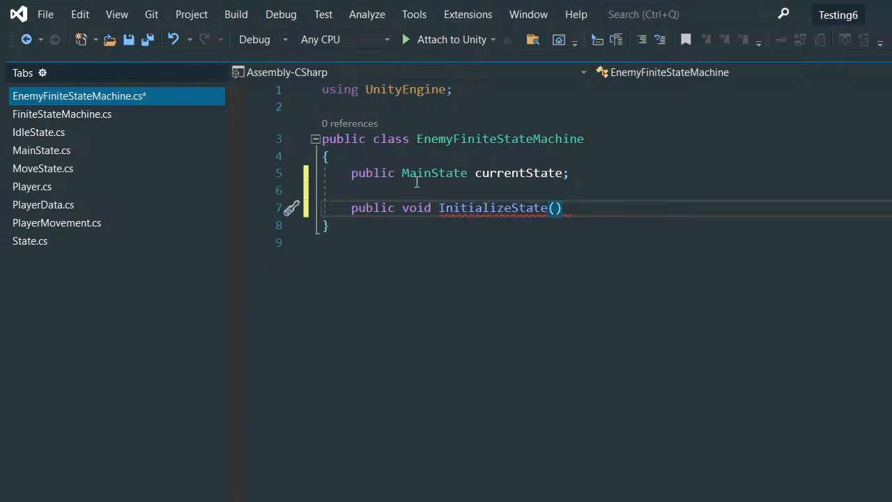
type("ainState sta")
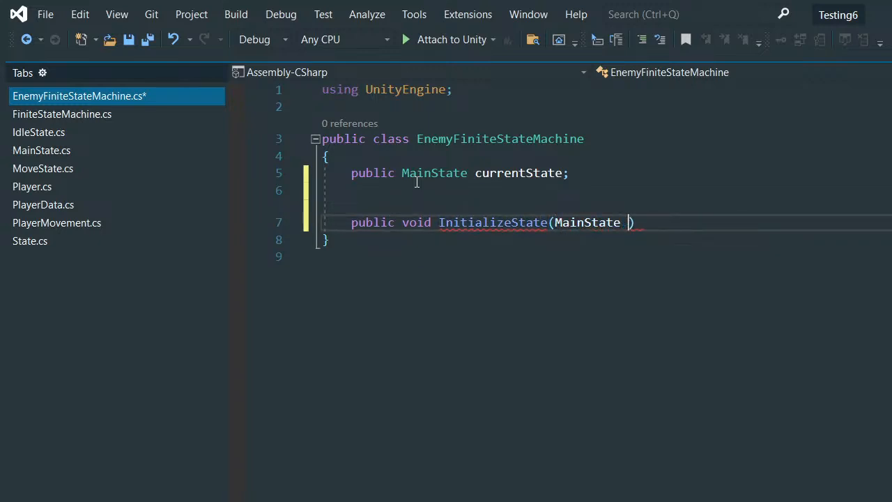
type("te) { }")
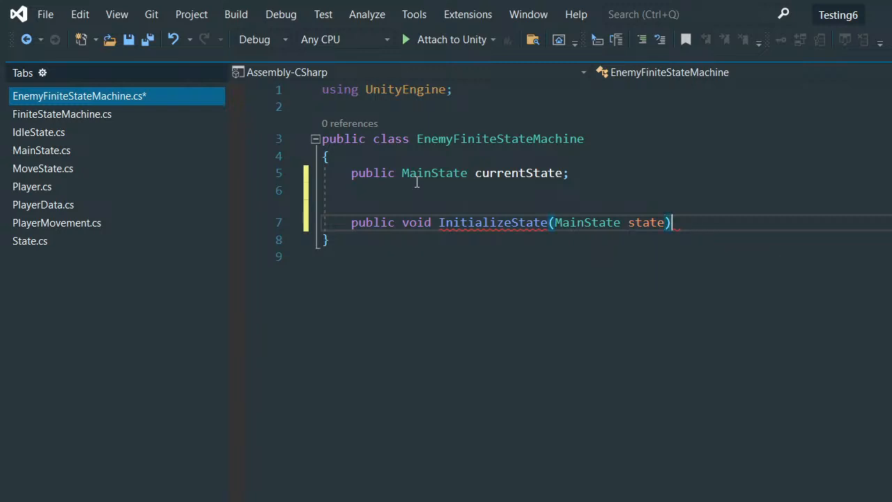
- Split the InitializeState braces onto separate lines with a blank body line, leaving blank lines below the method
key("Return")
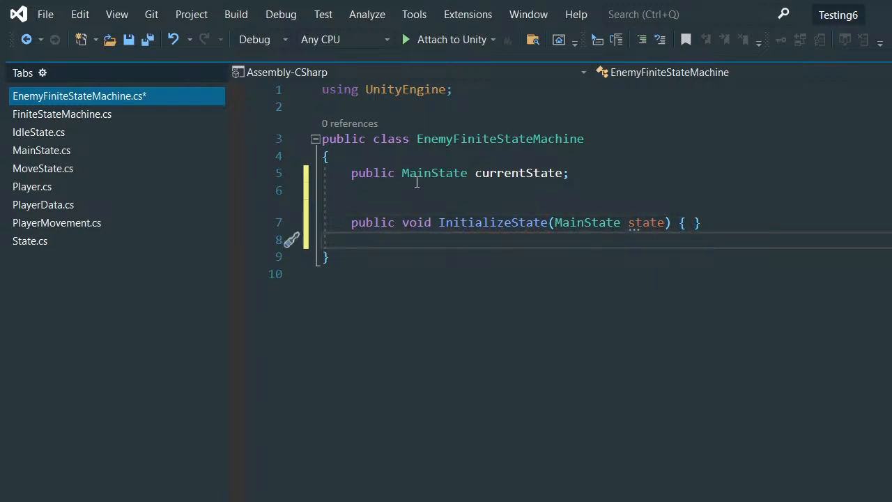
key("Left")
key("Return")
key("Return")
key("BackSpace")
key("BackSpace")
key("BackSpace")
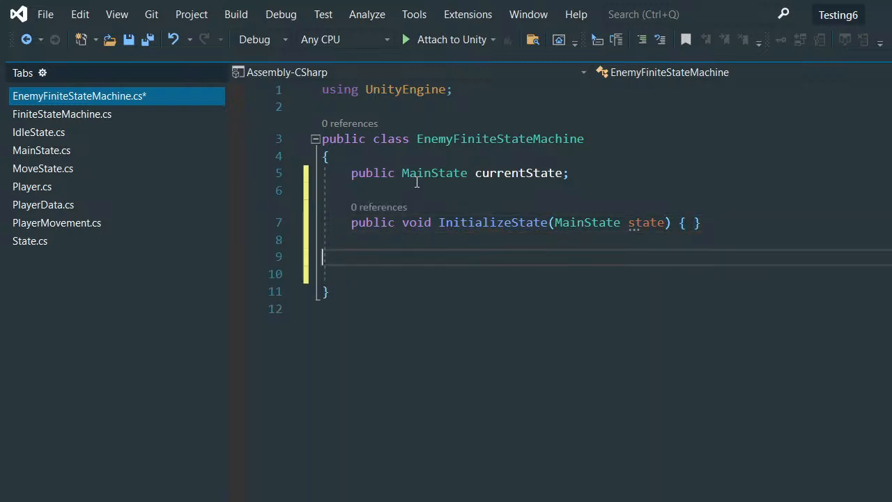
key("Left")
key("Return")
key("Return")
key("Right")
key("Return")
key("Return")
key("Down")
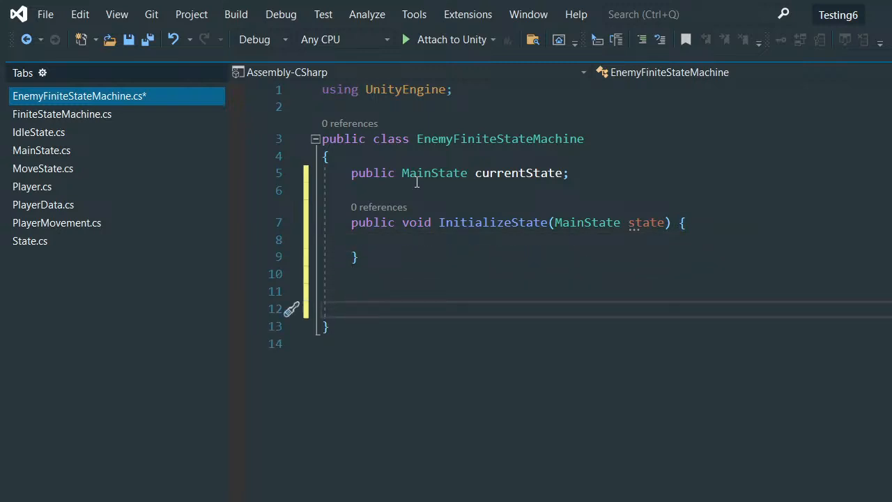
- Add a public void ChangeState method with a MainState newState parameter and an empty body below InitializeState
type("public ")
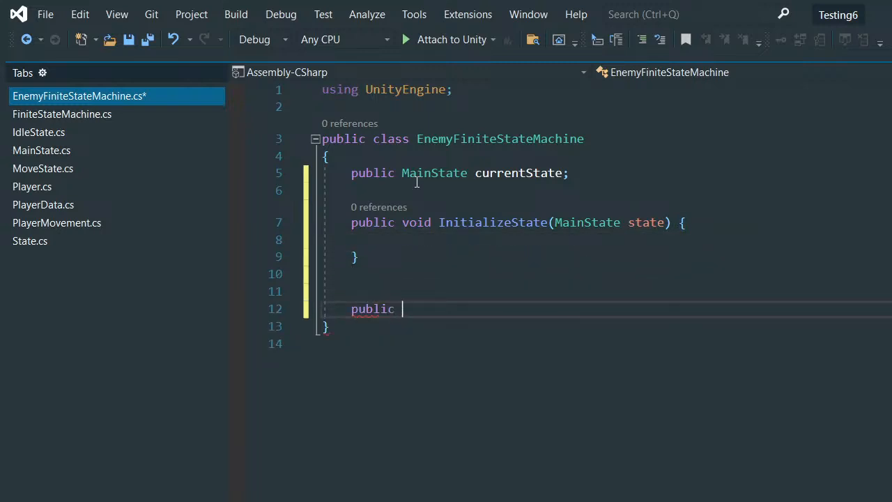
type("void ChangeS")
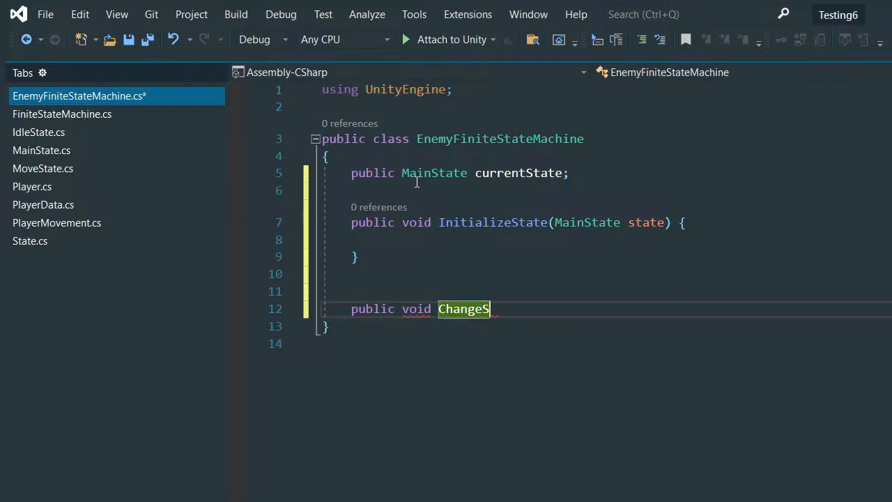
type("tate(")
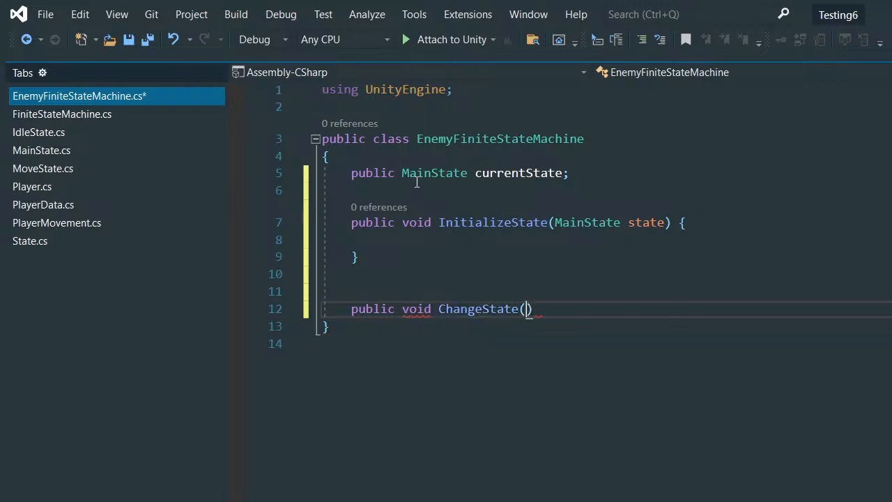
type("MainState st")
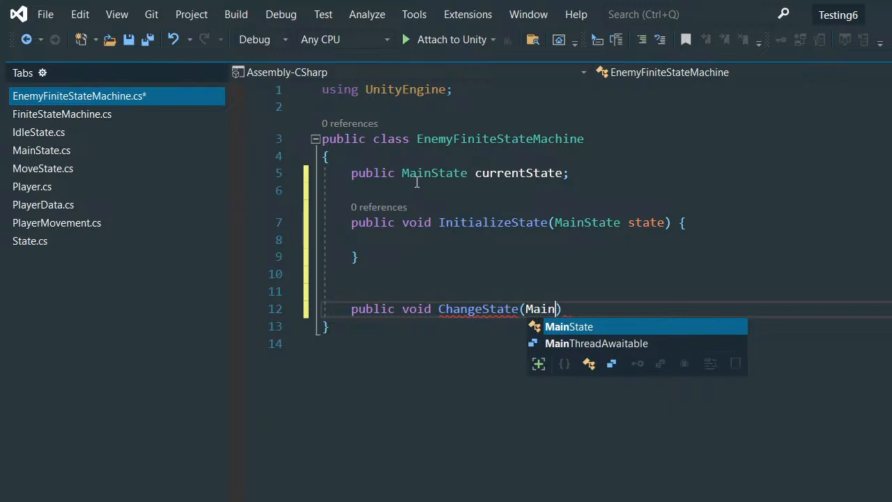
type("at")
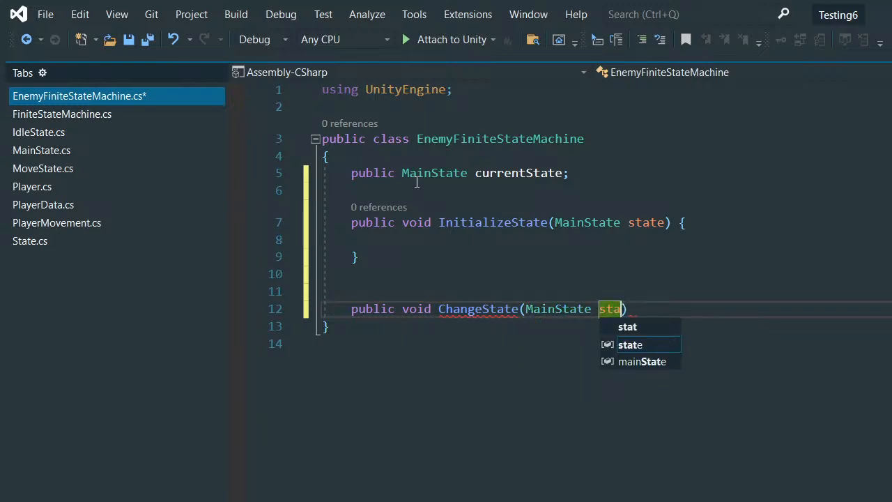
key("BackSpace")
key("BackSpace")
key("BackSpace")
key("BackSpace")
type("newSta")
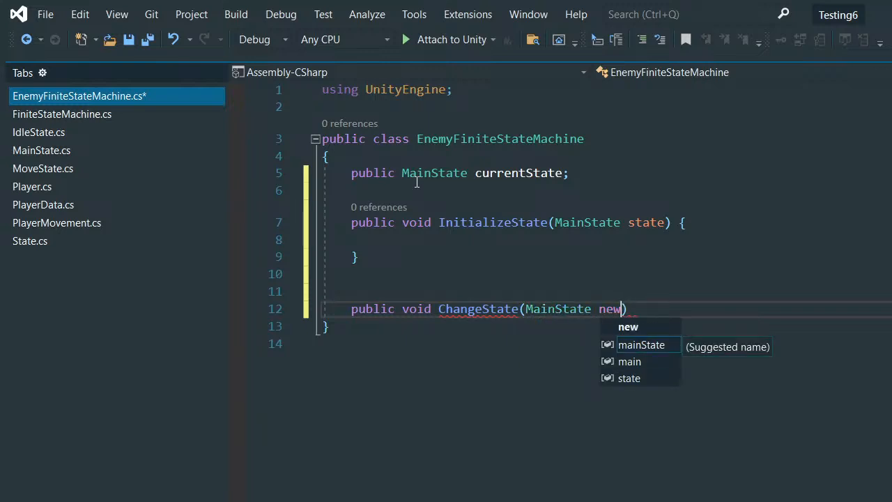
type("te) {")
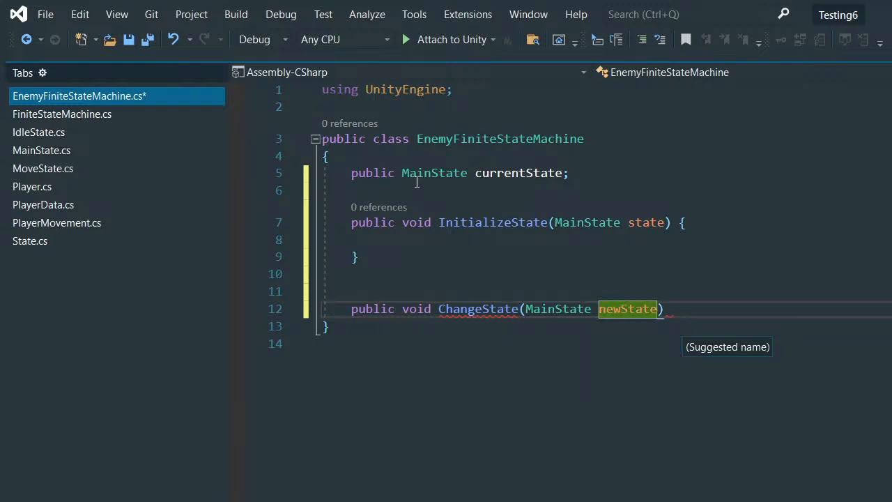
key("Return")
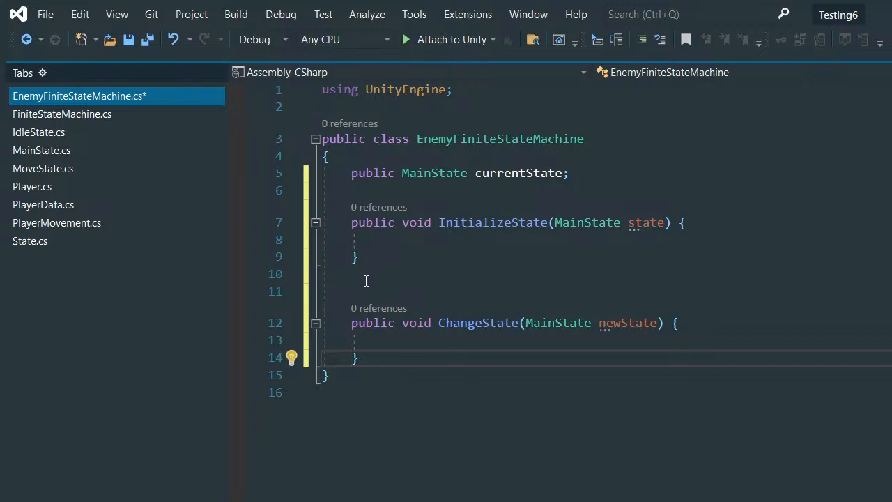
left_click(439, 223)
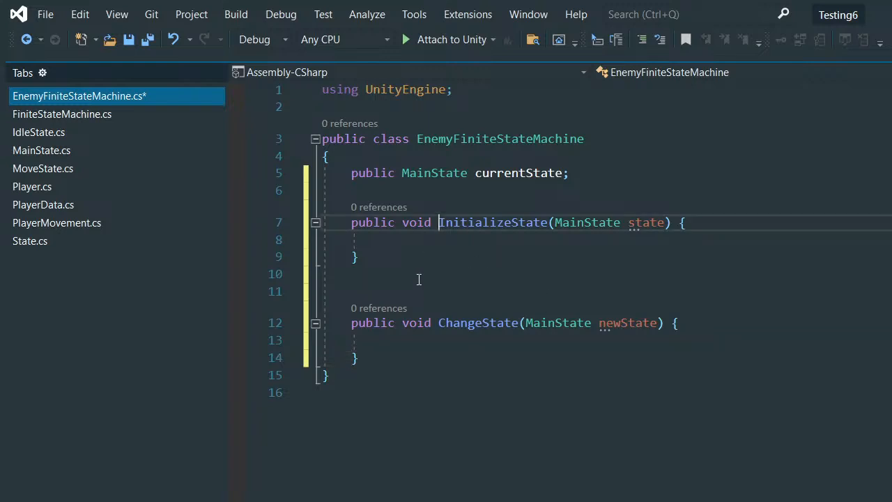
left_click(418, 290)
left_click(414, 358)
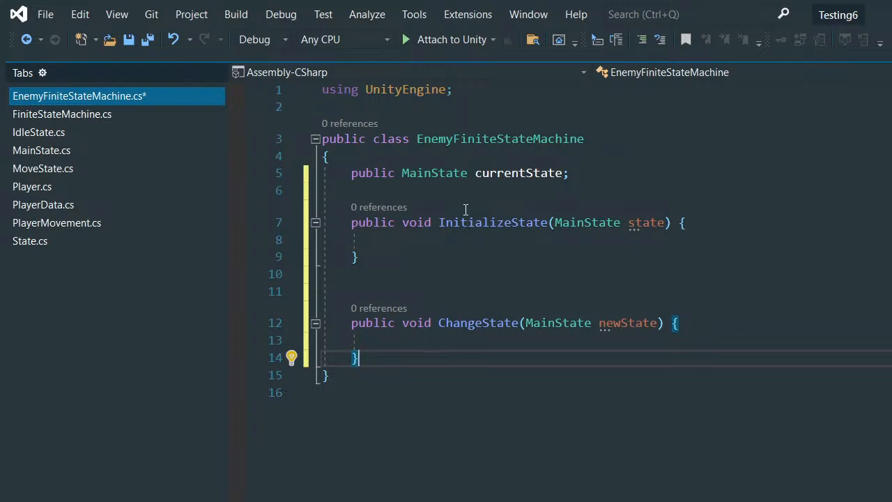
- Assign the state parameter to currentState in the InitializeState body with currentState = state;
left_click(442, 236)
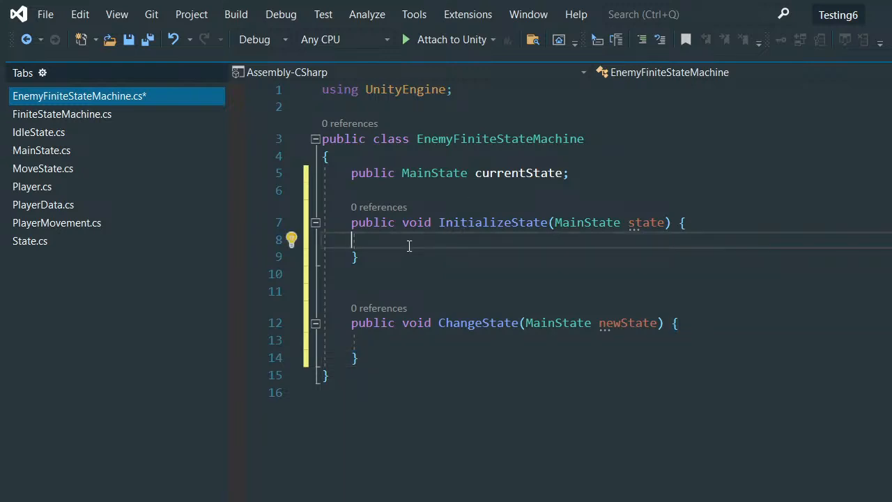
type("currentState")
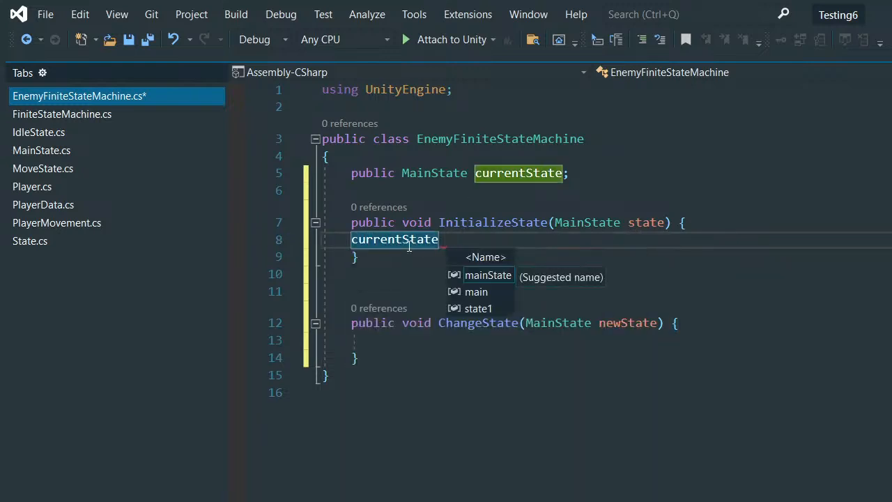
key("BackSpace")
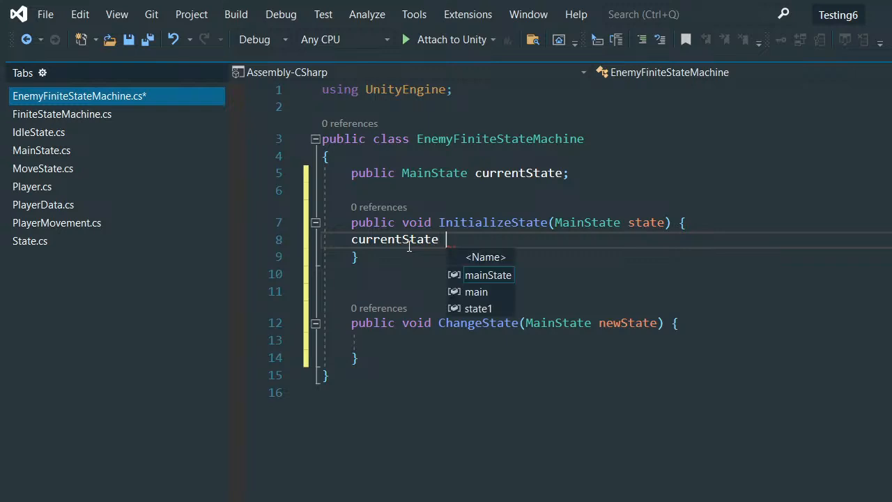
key("BackSpace")
type("= s")
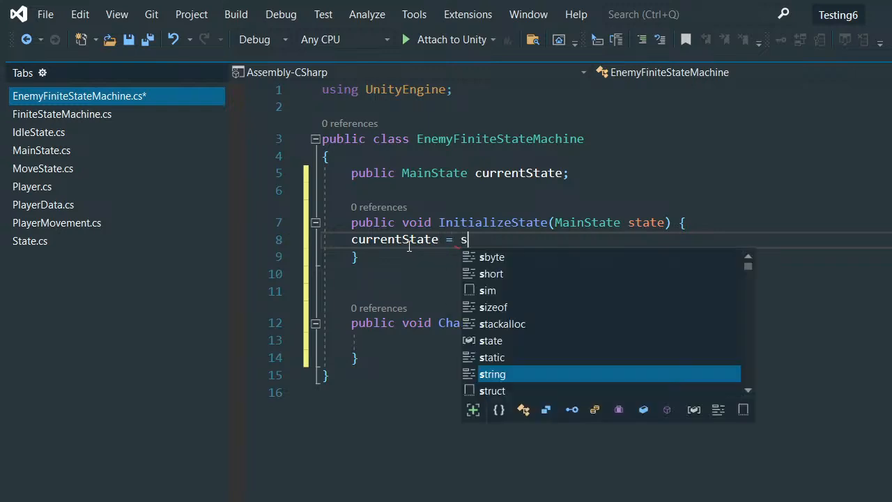
type("tate\\")
key("BackSpace")
type(";")
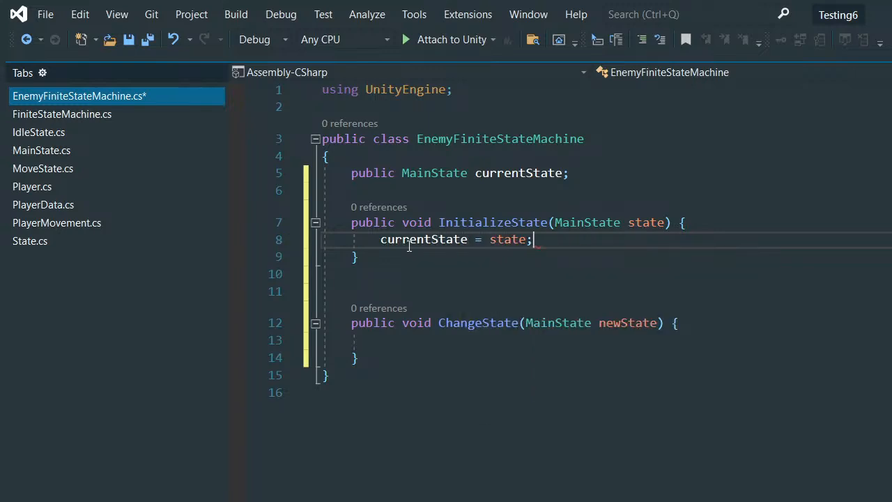
- Add a currentState.EnterState(); call below the assignment in InitializeState
key("Return")
type("curre")
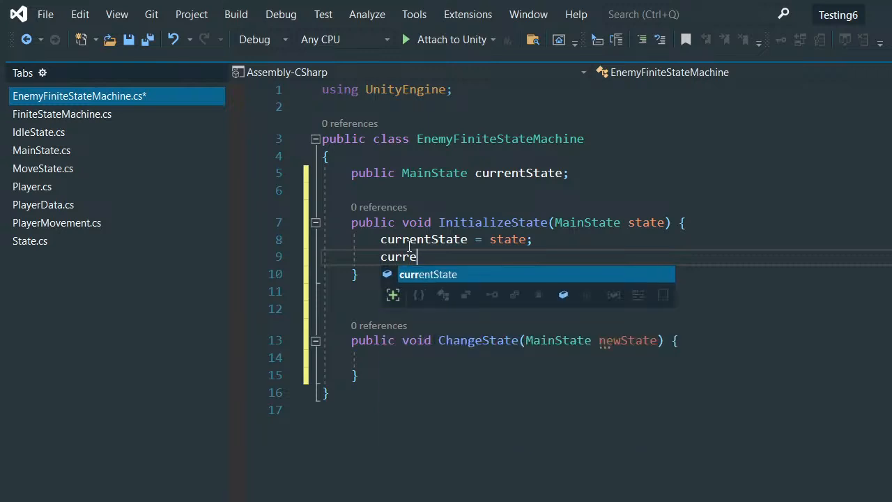
key("Tab")
type(".ente")
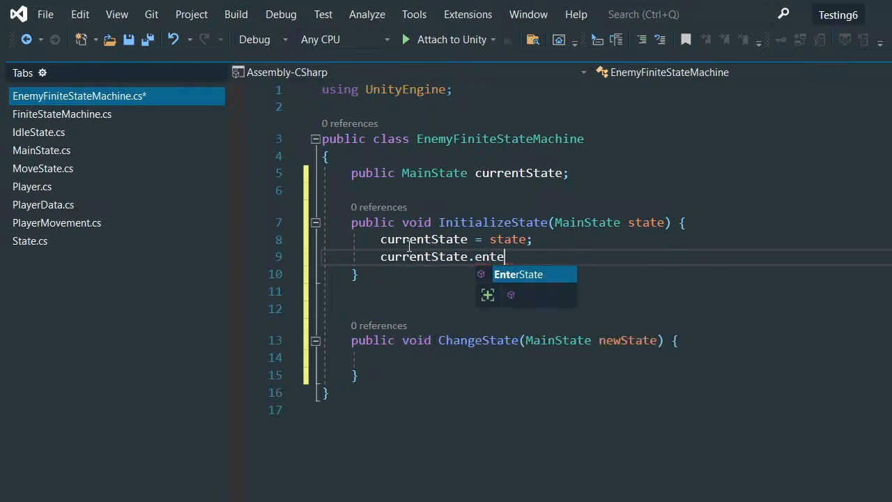
key("Tab")
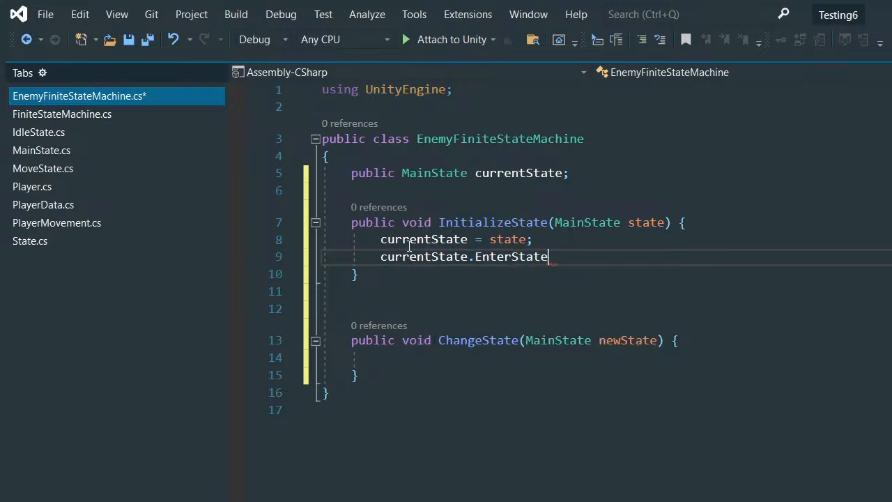
type("();")
- Call currentState.ExitState(); as the first statement of the ChangeState method
left_click(400, 364)
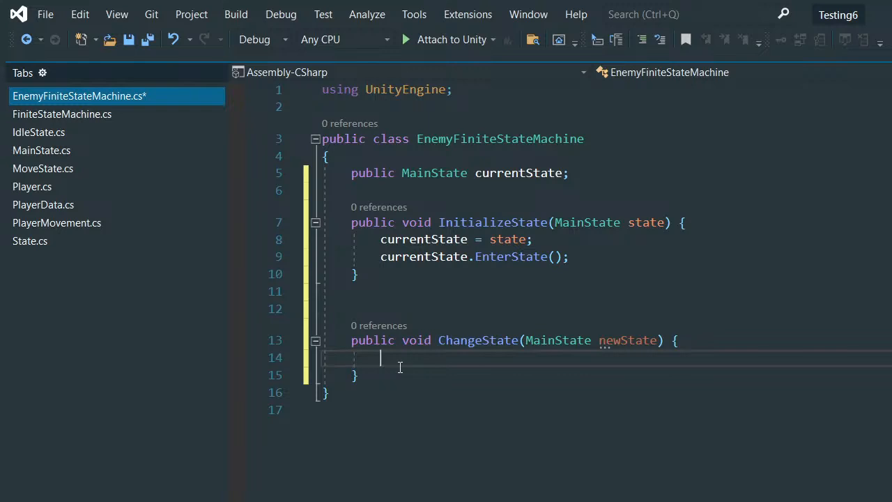
type("curre")
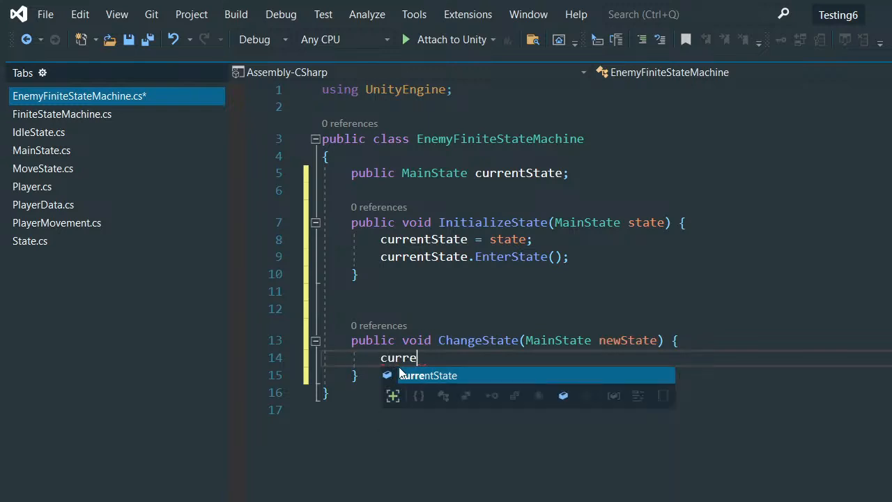
type("ntState.exit")
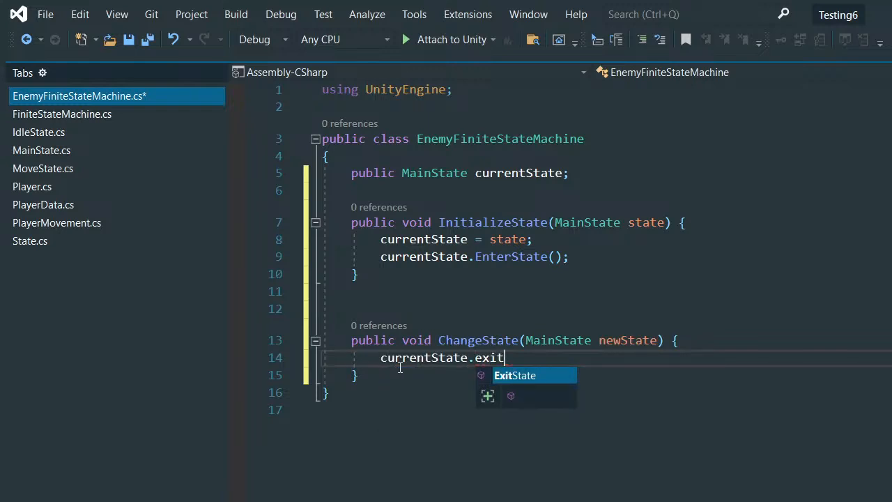
key("Tab")
type("(")
type(";")
- Assign newState to currentState on a new line below the ExitState call in ChangeState
key("Return")
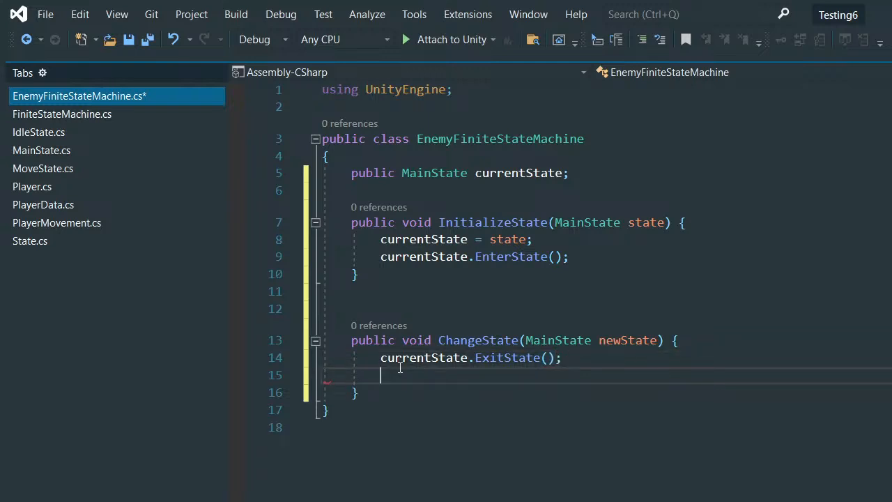
type("currentState ")
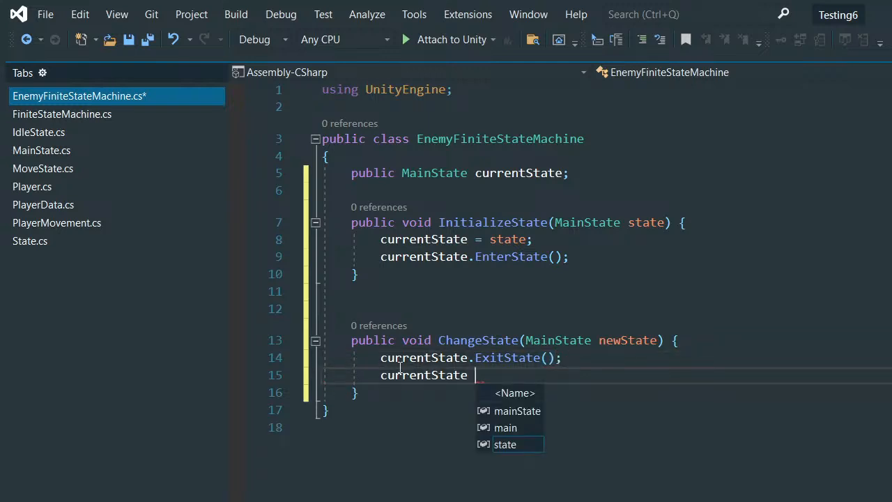
type("= new")
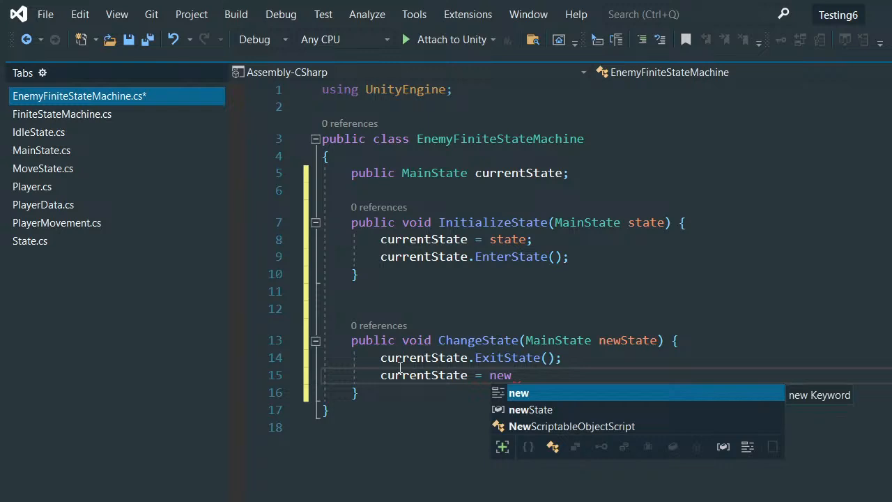
key("Down")
key("Tab")
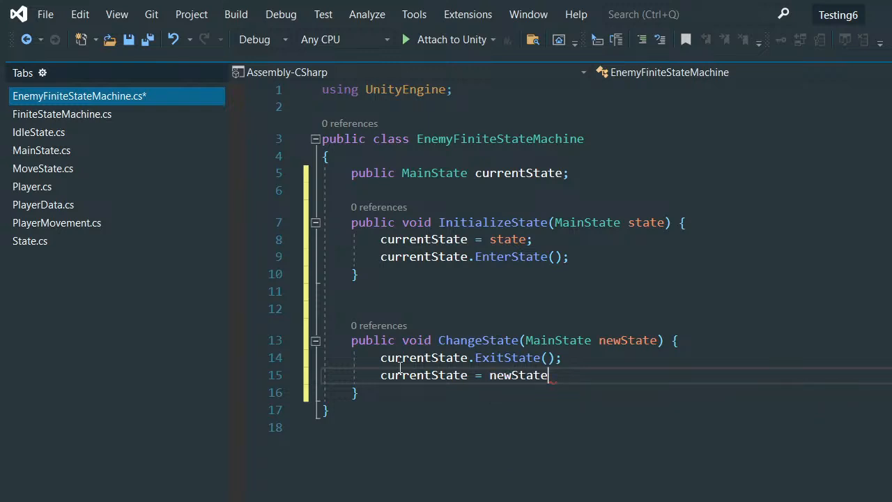
type(";")
- Finish ChangeState with a currentState.EnterState(); call and save the script
key("Return")
type("cu")
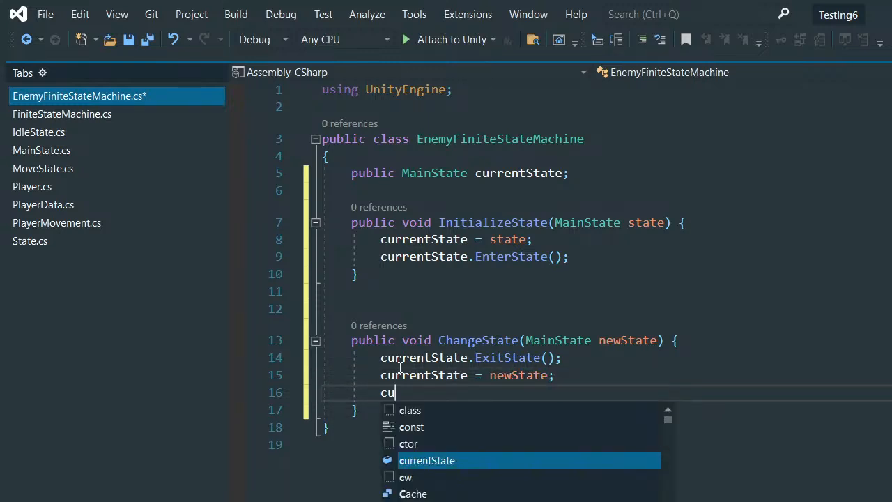
type(".enter")
key("Tab")
type("()")
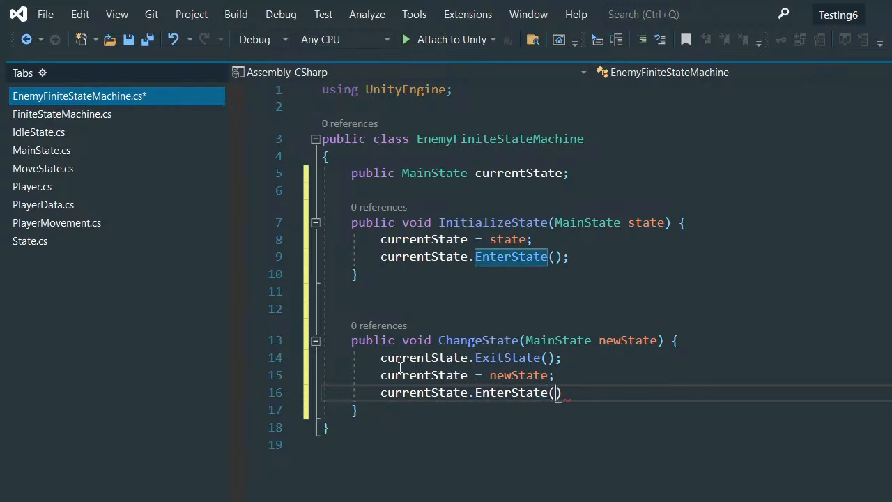
type(";")
key("ctrl+s")
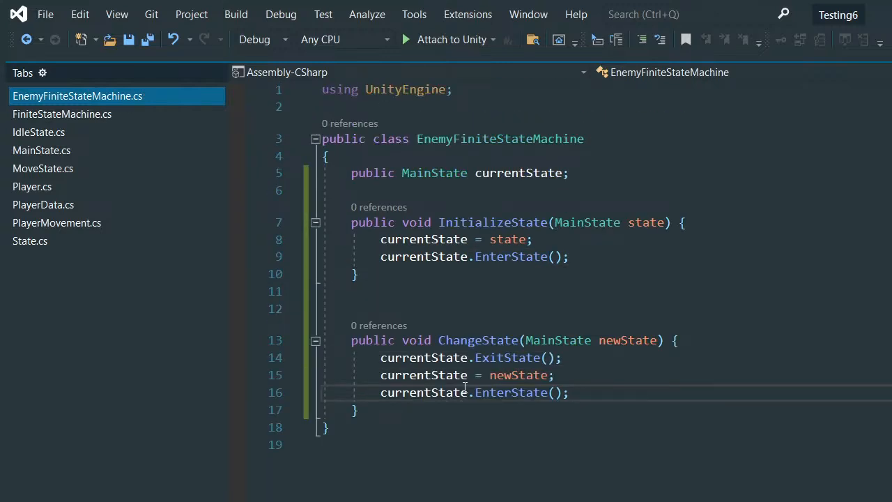
- Move the class's opening brace onto the EnemyFiniteStateMachine declaration line, insert a blank line above currentState, and save
scroll(465, 388, "down", 1)
scroll(468, 383, "up", 1)
left_click(413, 162)
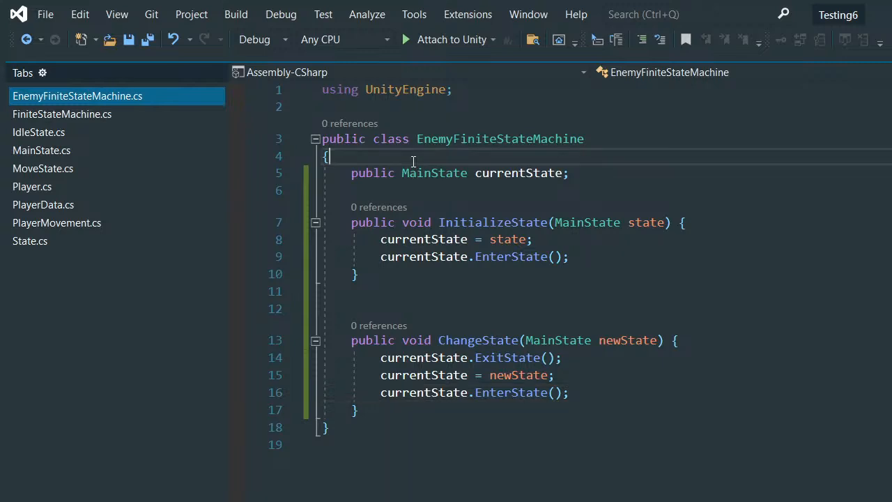
key("Left")
key("BackSpace")
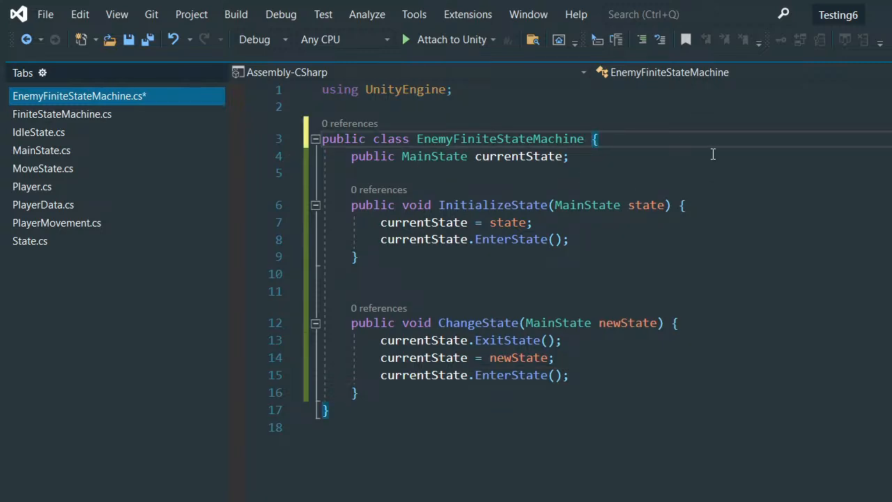
left_click(713, 154)
left_click(645, 133)
key("Return")
key("ctrl+s")
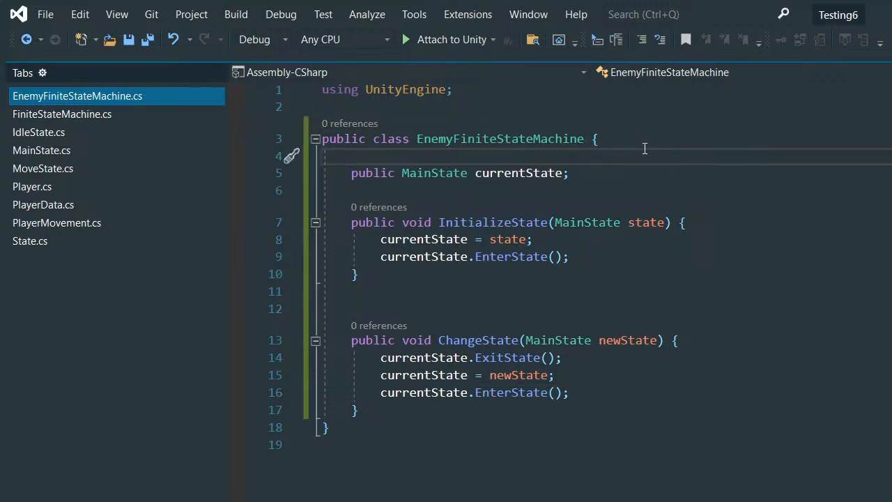
- Remove the extra blank line between InitializeState and ChangeState and save the script
left_click(342, 292)
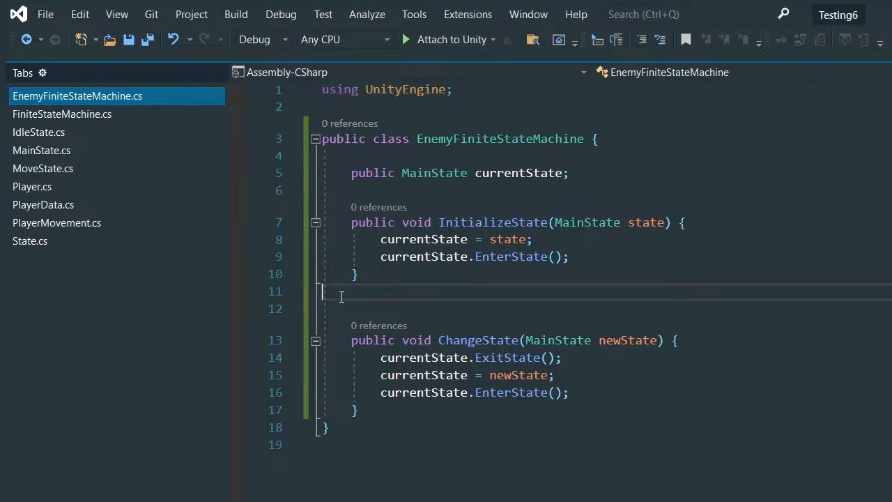
key("BackSpace")
key("ctrl+s")
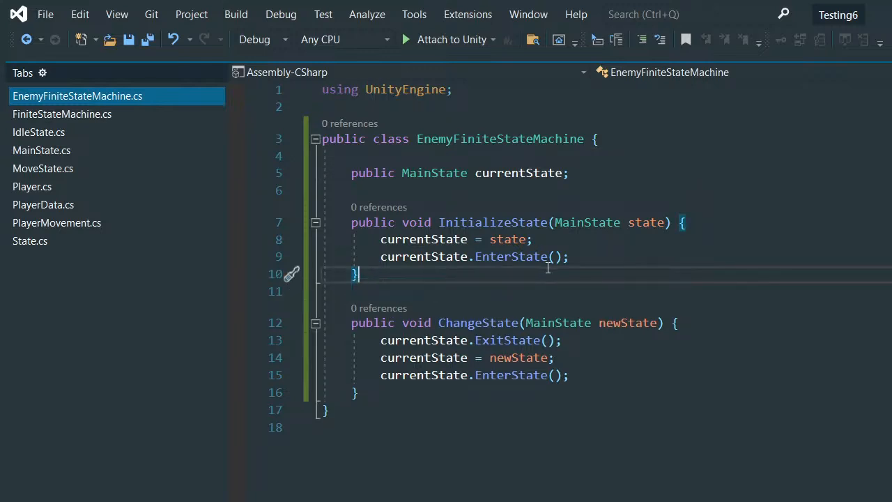
scroll(548, 329, "down", 2)
scroll(548, 329, "up", 2)
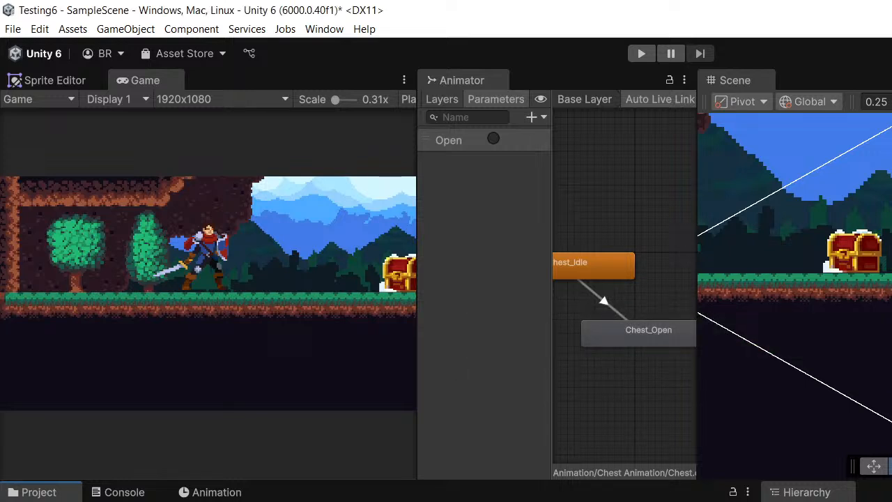
- In the Unity editor, create a new MonoBehaviour script in the project's current folder
right_click(322, 490)
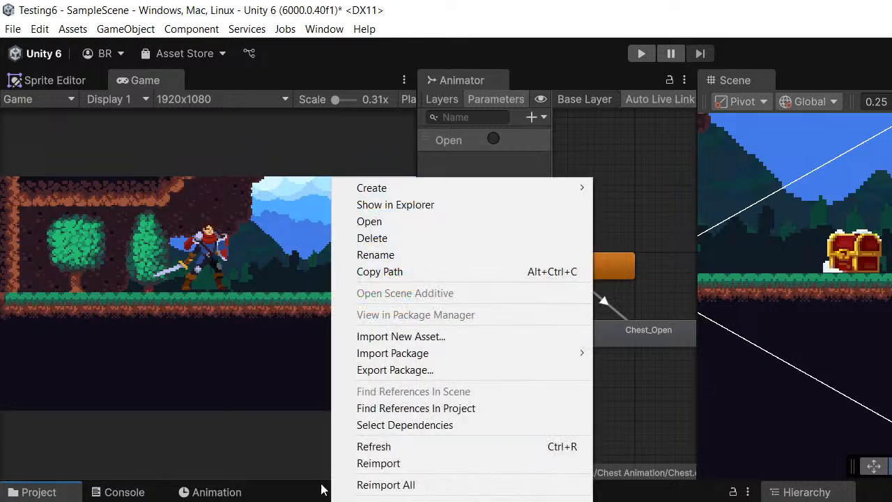
mouse_move(418, 190)
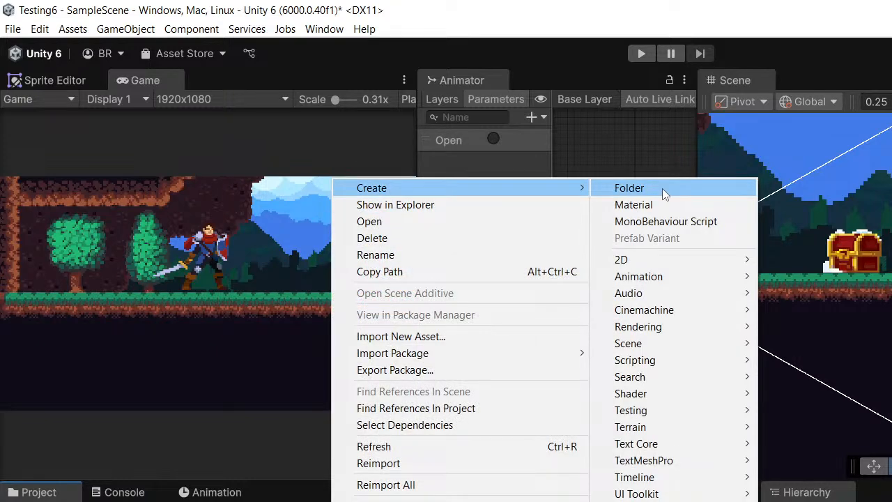
mouse_move(631, 367)
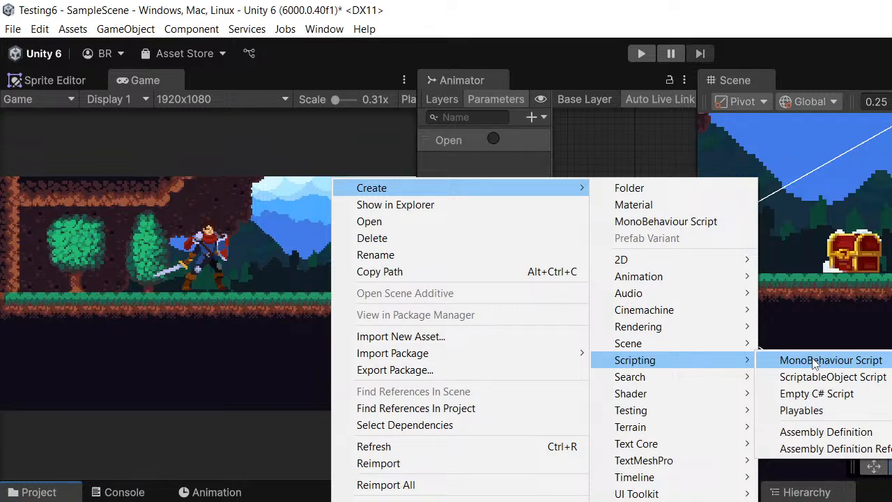
left_click(813, 361)
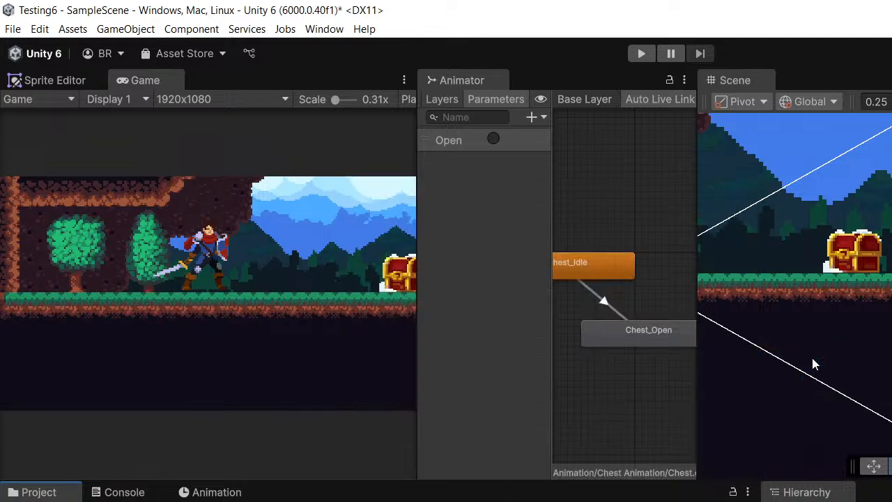
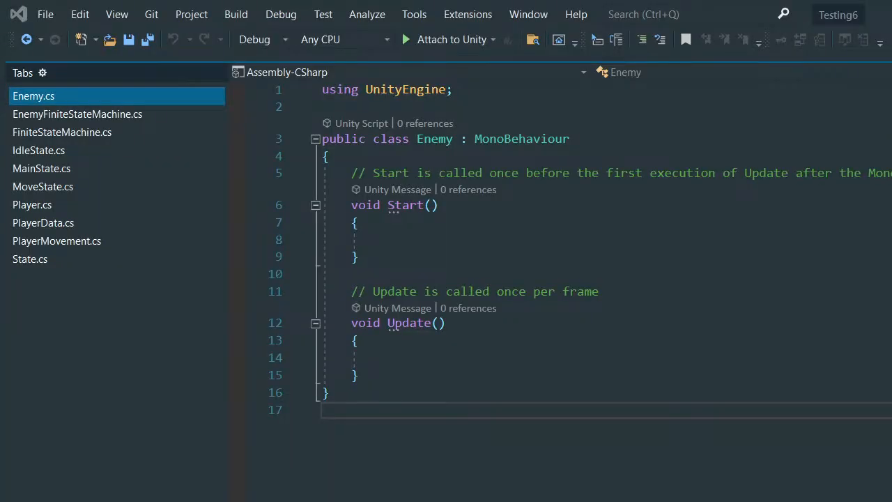
- Open the MainState script and declare a protected Enemy enemy field below the animator field
key("alt+Tab")
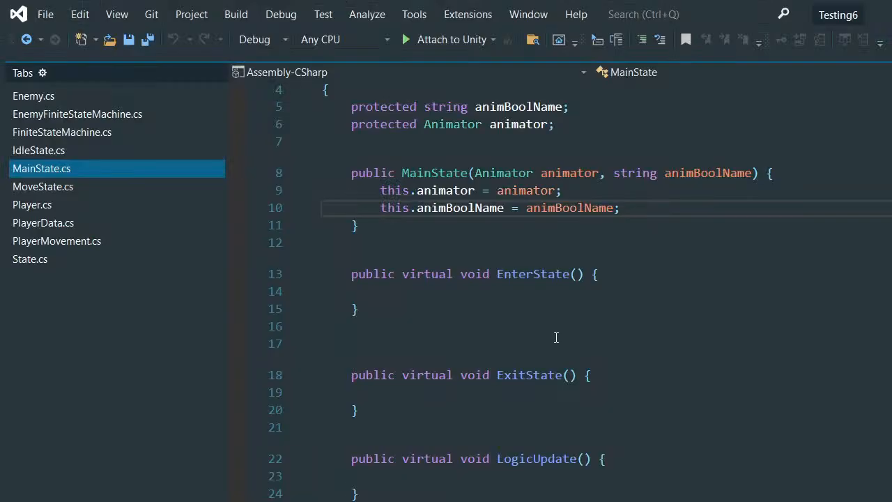
scroll(558, 335, "up", 1)
left_click(554, 188)
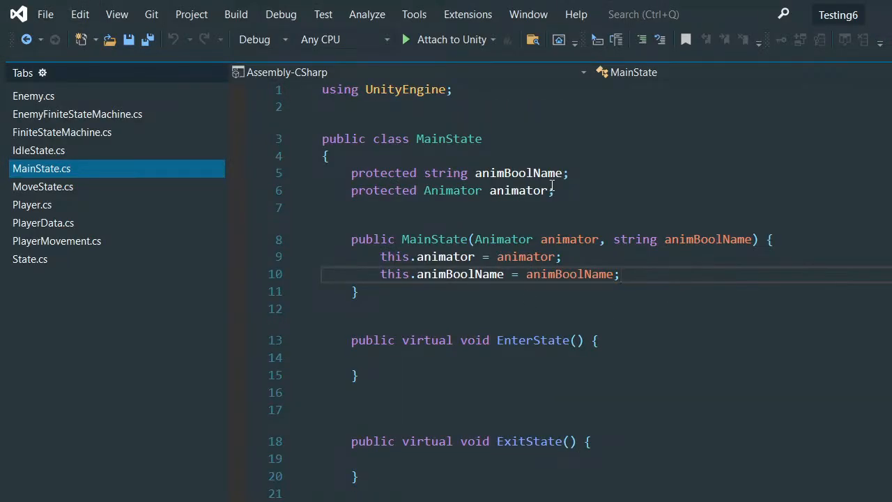
left_click(468, 209)
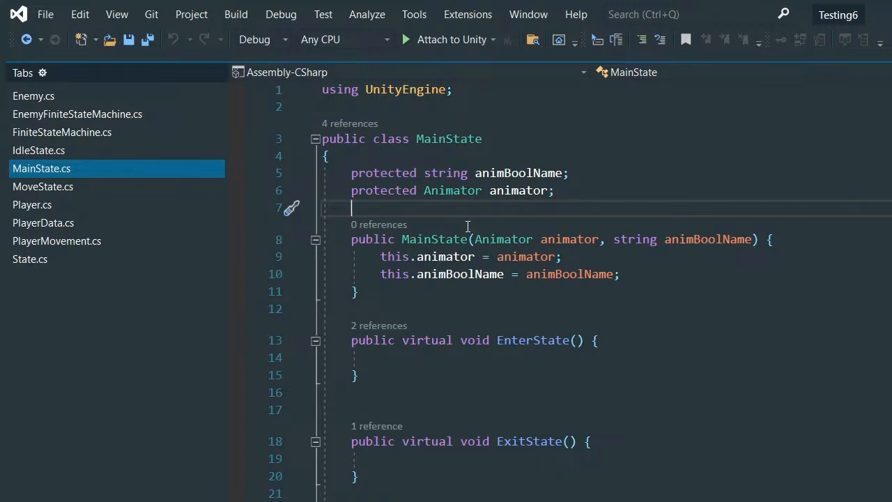
key("Return")
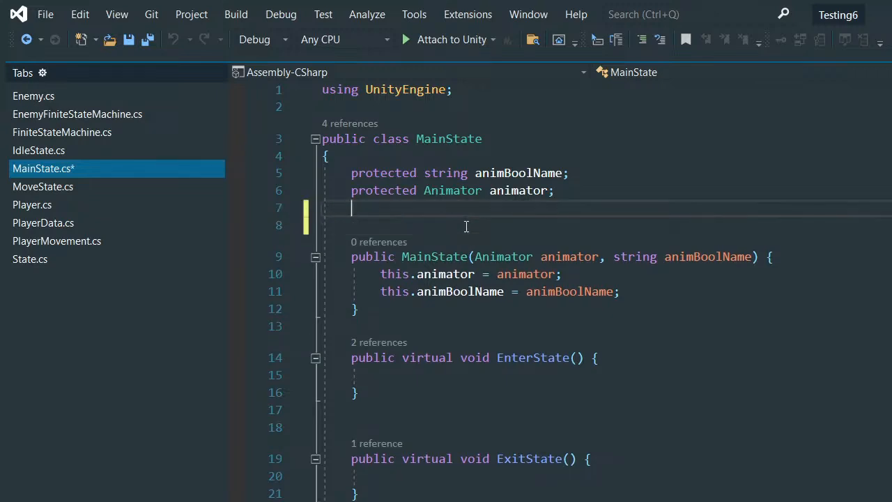
type("prote")
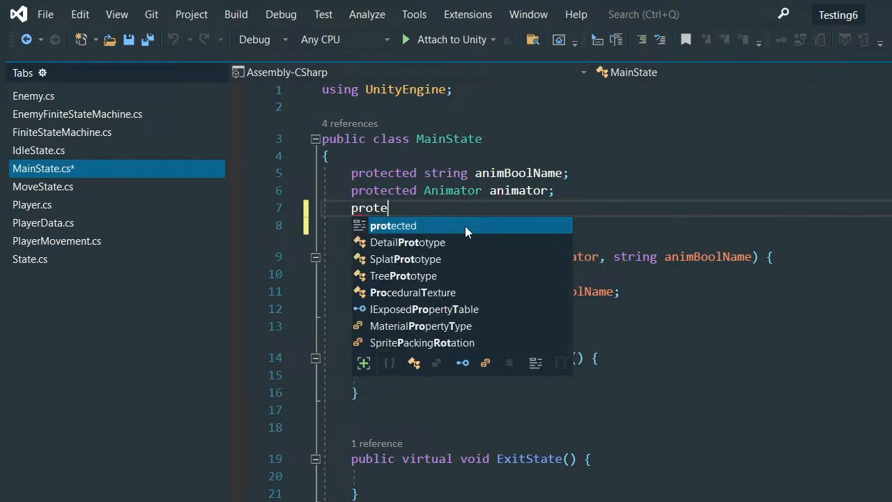
type("cted Ene")
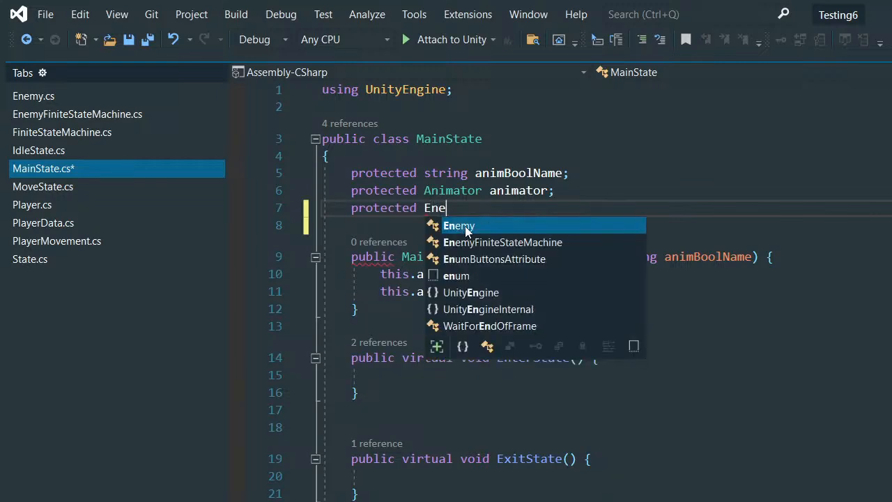
type("my")
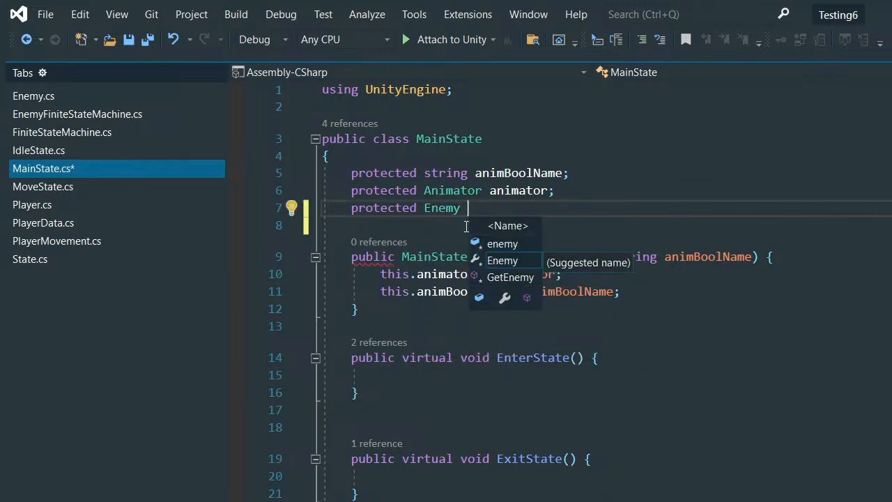
key("Tab")
type(";")
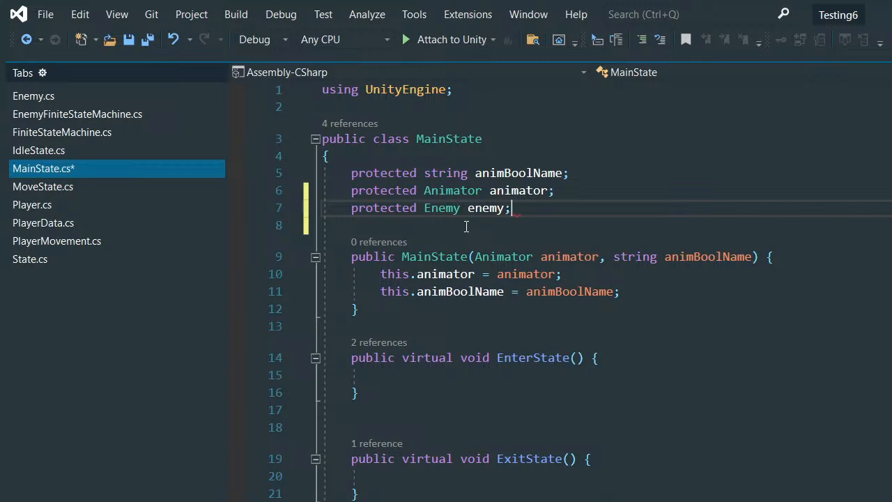
- Add an Enemy enemy parameter after animBoolName in the MainState constructor's signature
left_click(683, 272)
left_click(753, 259)
type(", ")
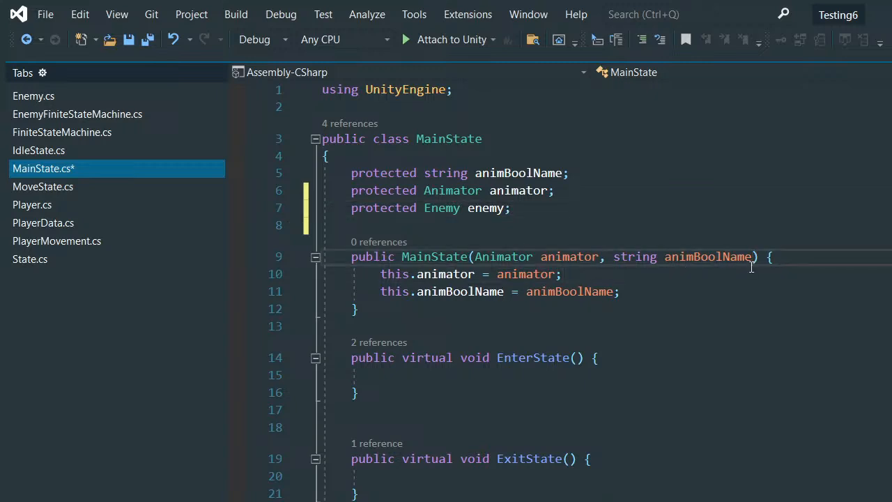
type("Enemy ")
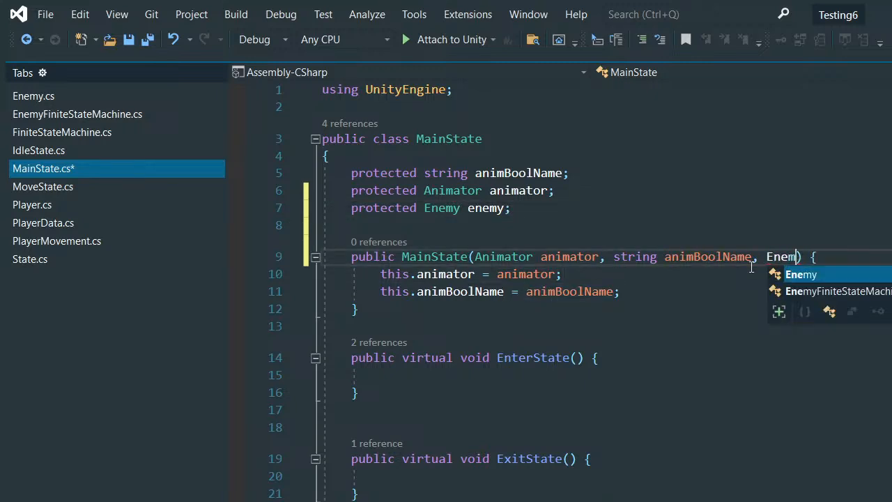
type("en")
key("Tab")
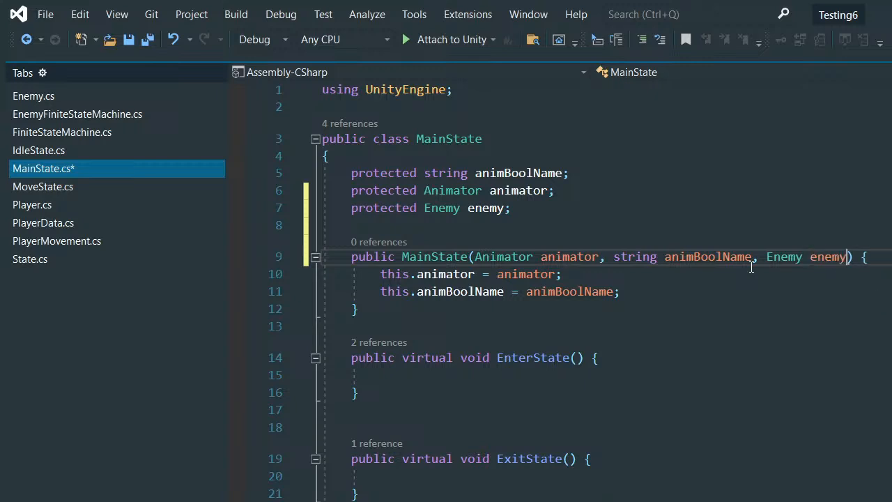
- Assign this.enemy = enemy; at the end of the MainState constructor and save the script
left_click(688, 291)
key("Return")
type("thi")
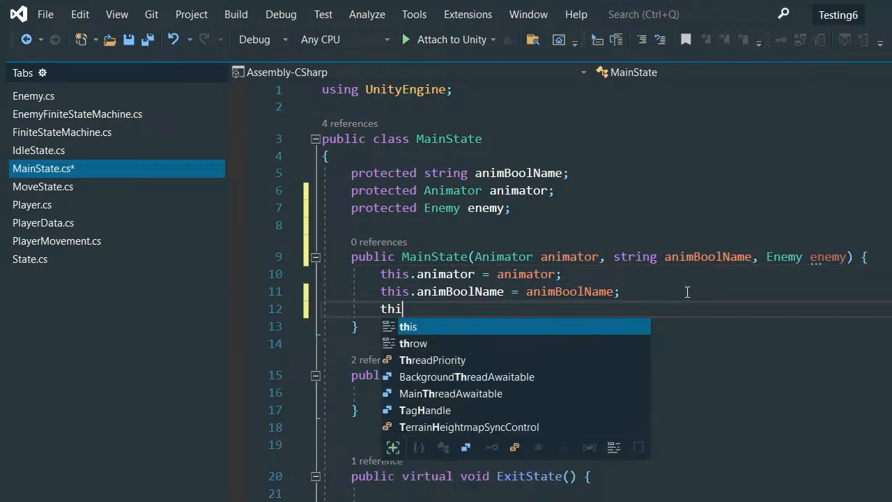
type("s.ene")
key("Tab")
type("= ")
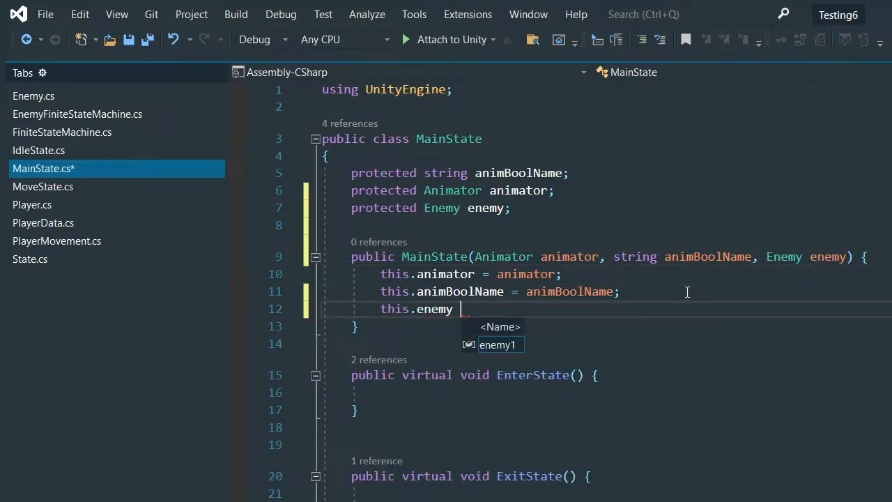
type("enem")
key("Tab")
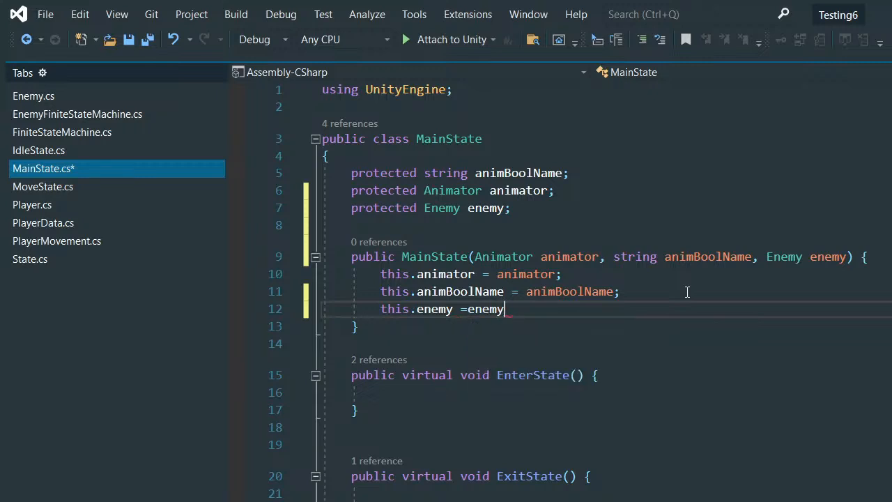
type(";")
key("ctrl+s")
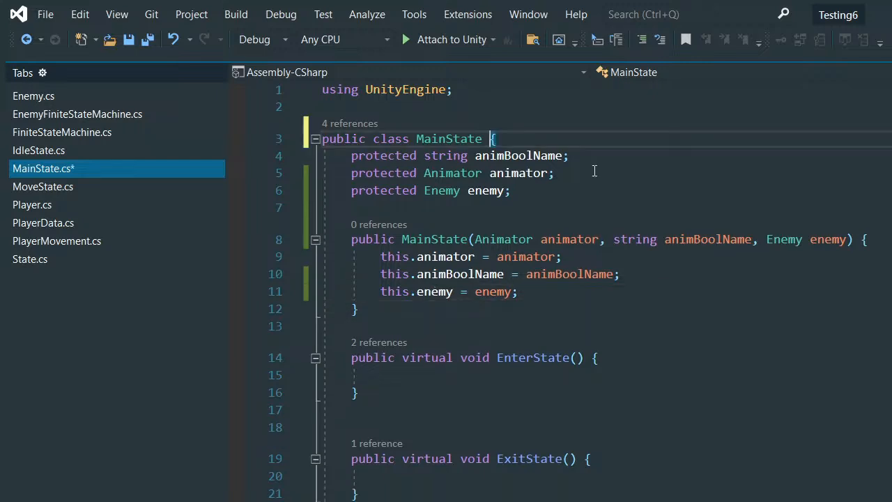
- Move the opening brace onto the MainState class declaration line, insert a blank line above animBoolName, and save
left_click(575, 143)
key("Return")
scroll(560, 257, "down", 1)
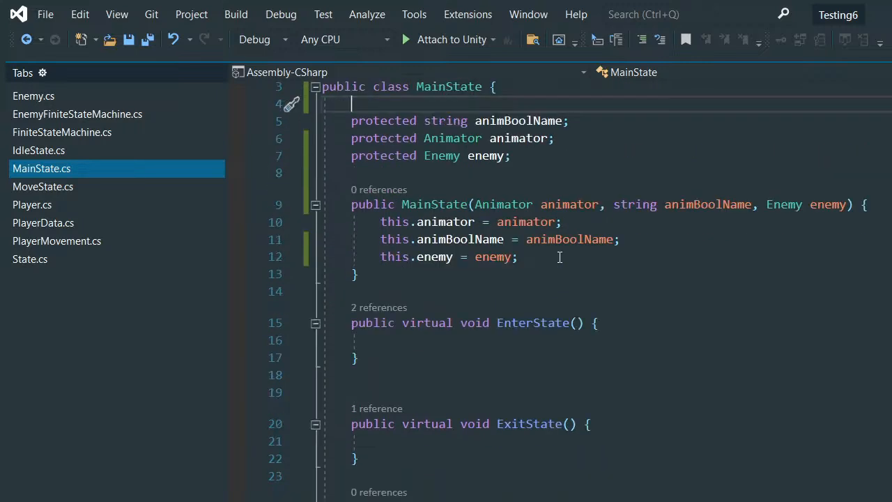
scroll(560, 258, "up", 1)
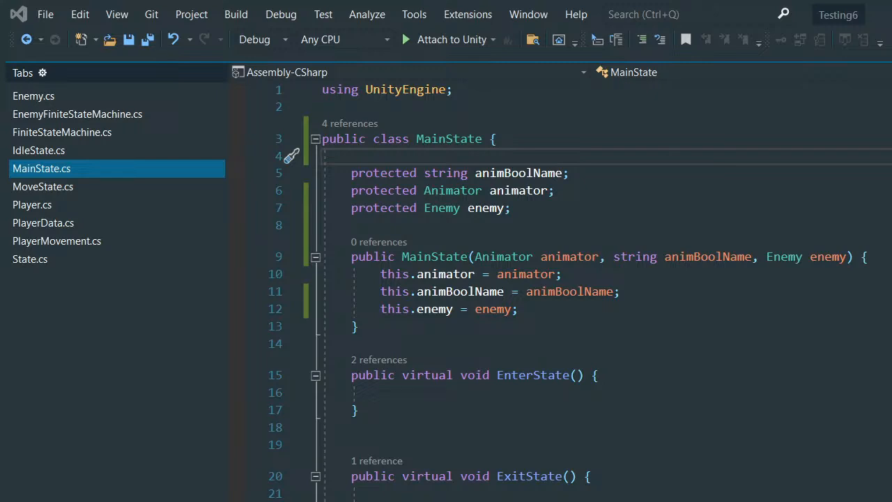
- Examine the scene around the chest in the Unity editor, then review MainState's constructor and virtual state methods
key("alt+Tab")
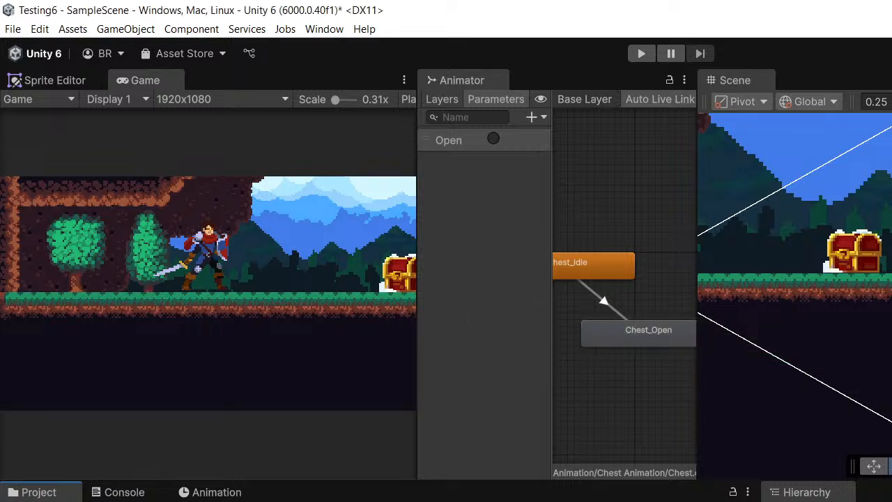
scroll(870, 257, "down", 2)
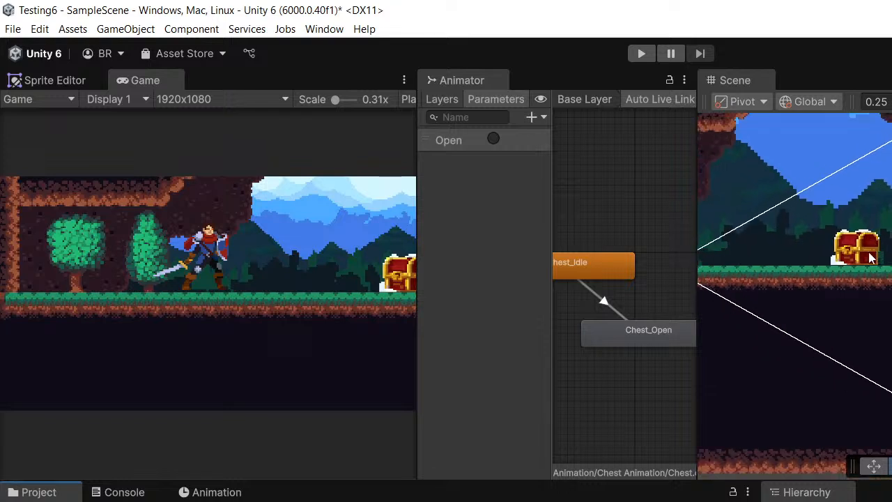
middle_click_drag(870, 256, 854, 246)
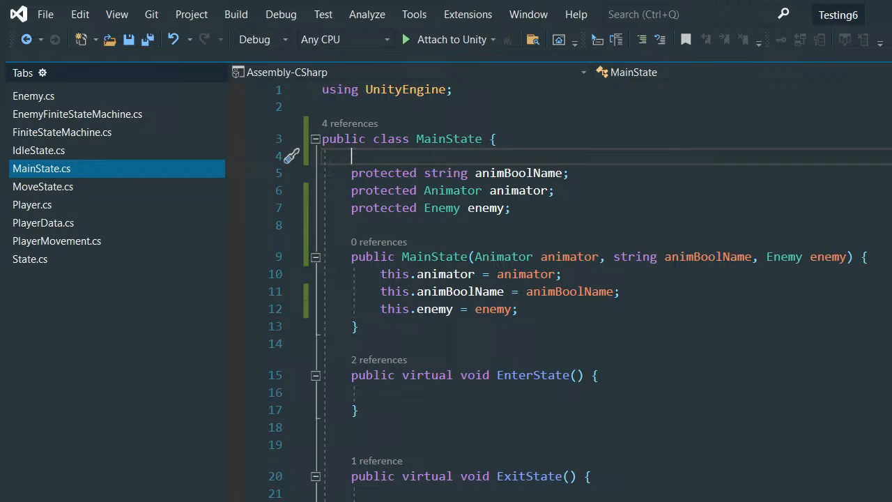
scroll(633, 299, "down", 3)
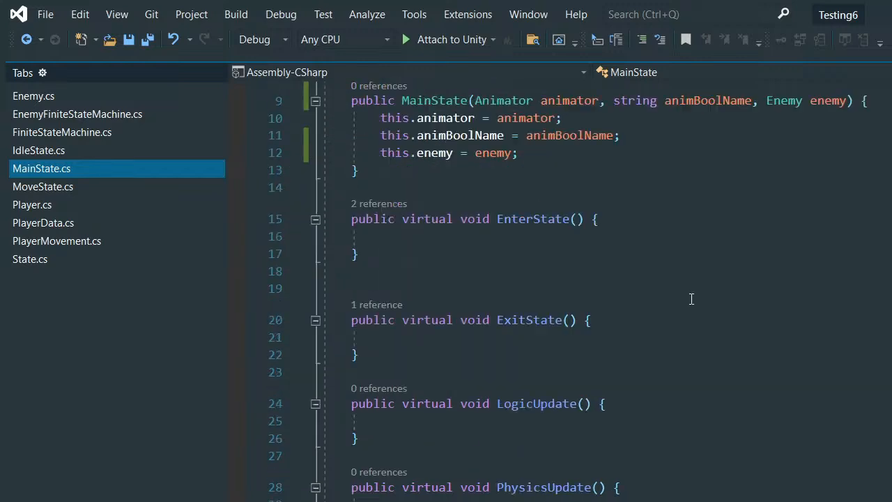
scroll(633, 299, "up", 3)
scroll(663, 299, "down", 2)
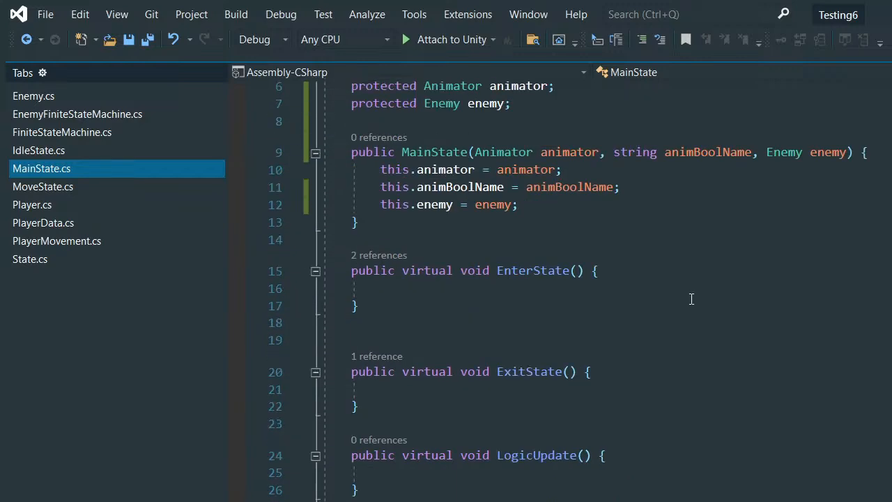
left_click(520, 293)
scroll(539, 322, "down", 1)
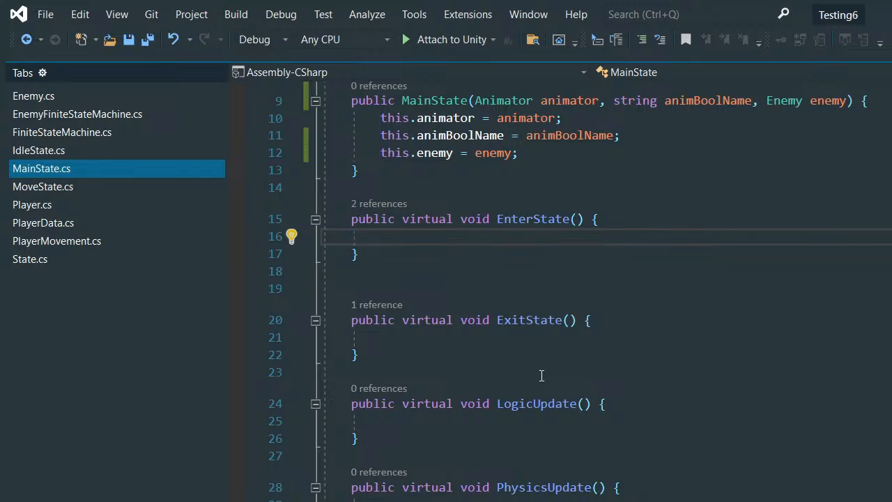
scroll(575, 359, "up", 2)
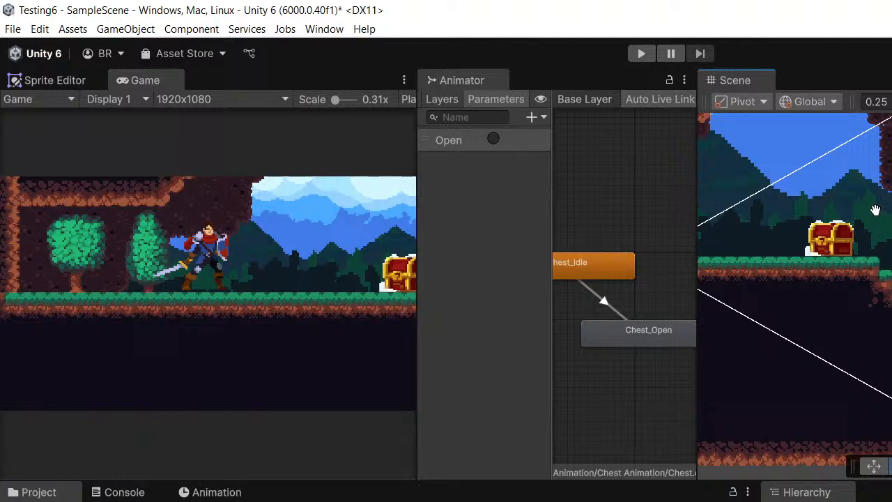
- In the Unity editor, dock the Animator window beside the Animation window, widen the Scene view, and bring the Project window forward
middle_click_drag(875, 210, 891, 252)
middle_click_drag(766, 267, 891, 277)
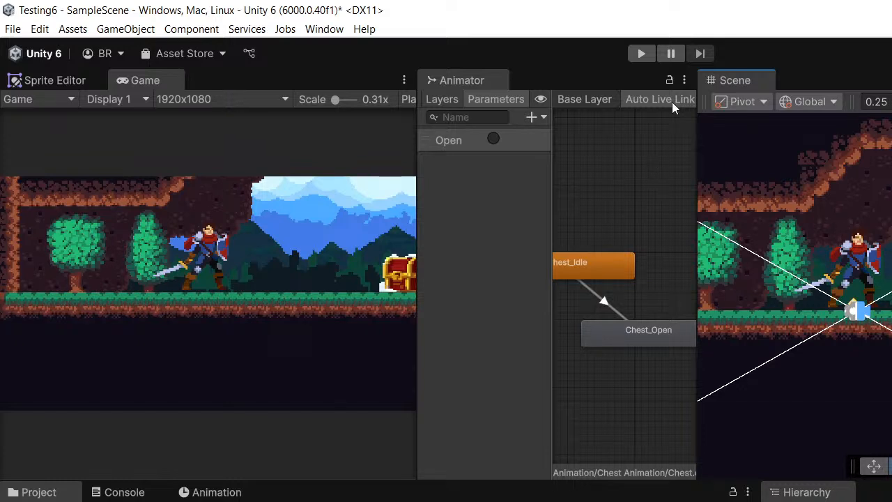
mouse_move(735, 80)
left_mouse_down()
mouse_move(803, 48)
mouse_move(738, 86)
left_mouse_up()
left_click_drag(454, 81, 309, 497)
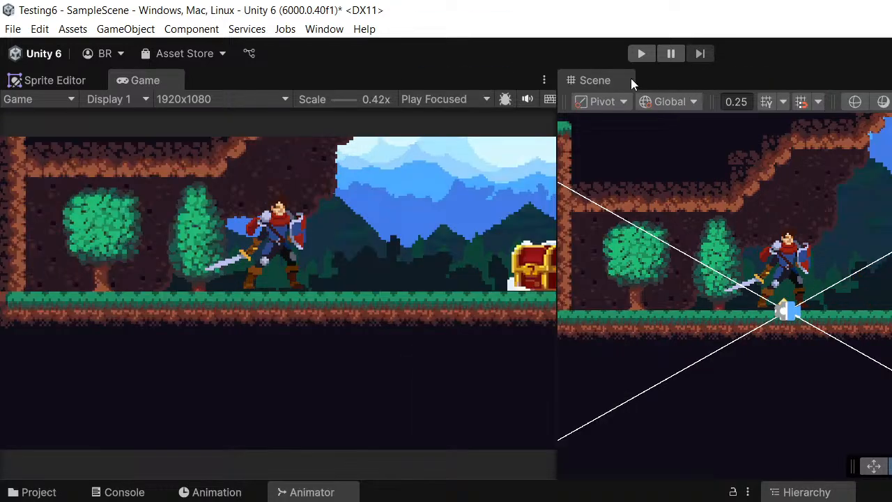
left_click_drag(557, 168, 446, 167)
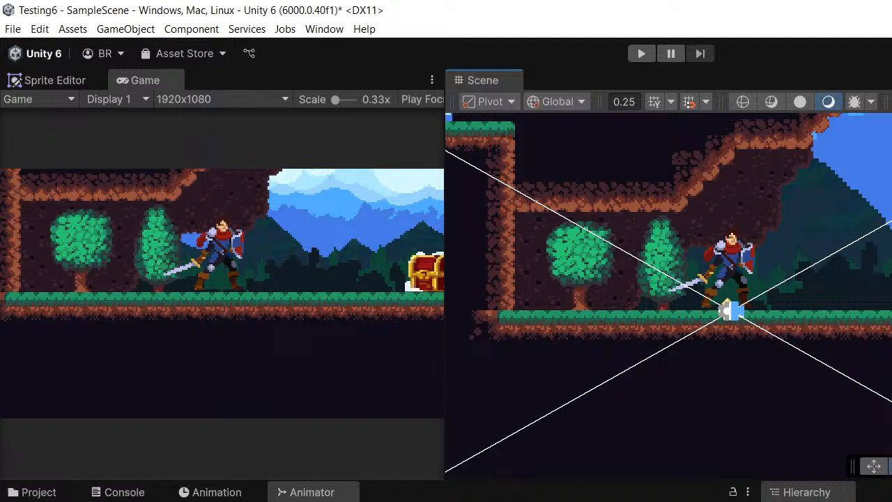
left_click(311, 492)
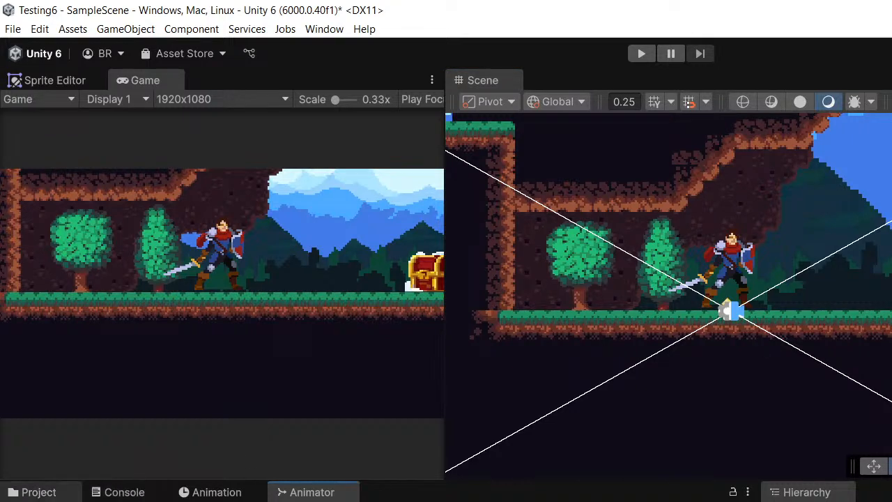
left_click(28, 492)
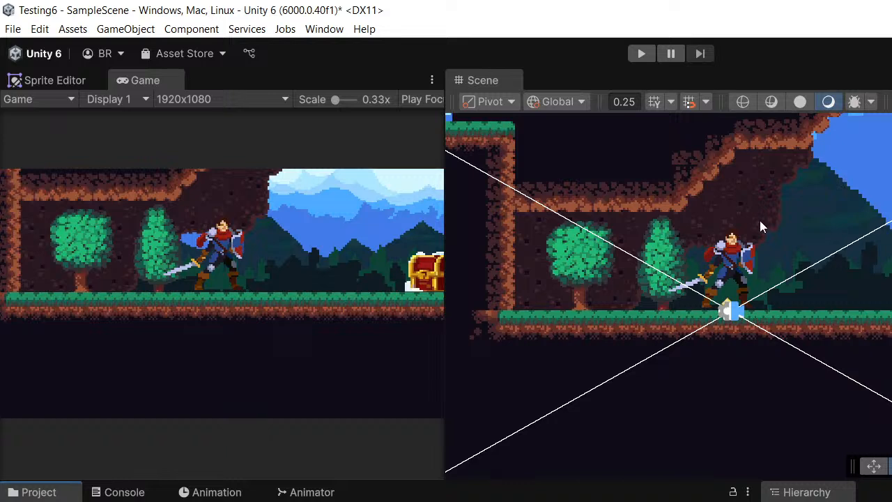
- Examine the level in the Scene view around the player character and the treasure chest
middle_click_drag(795, 228, 777, 212)
scroll(637, 264, "up", 3)
middle_click_drag(637, 263, 650, 309)
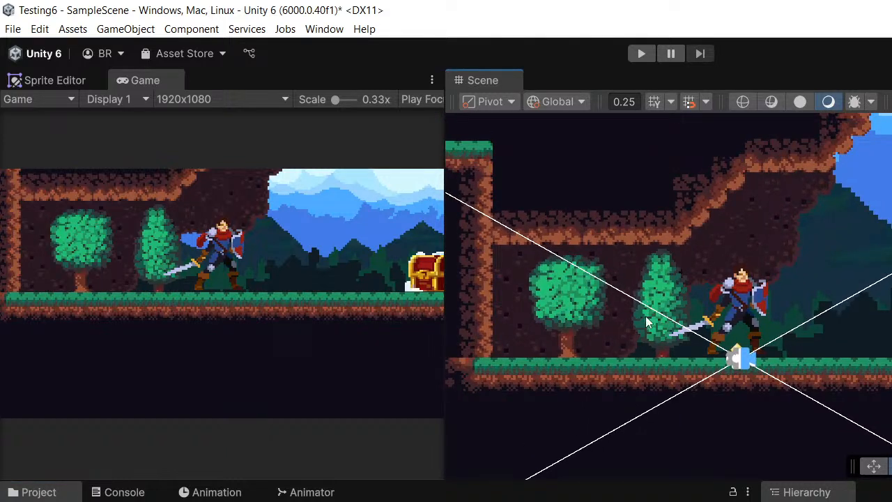
middle_click_drag(646, 319, 653, 320)
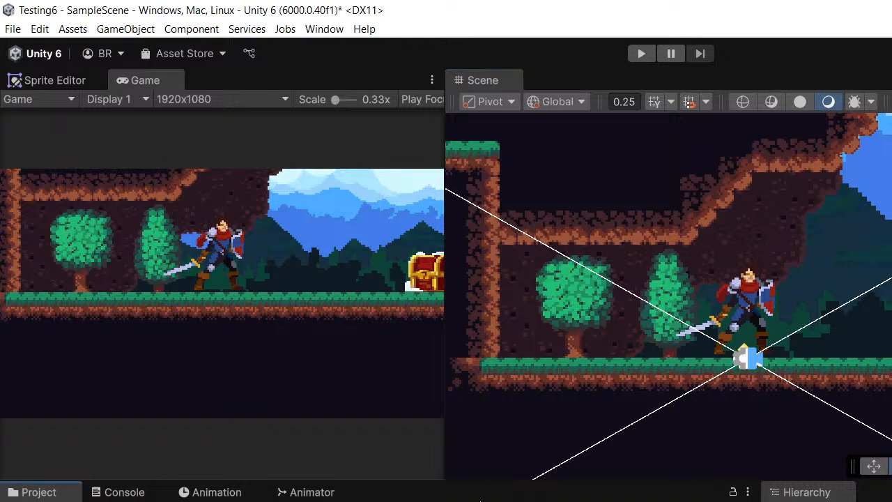
middle_click_drag(690, 203, 697, 229)
scroll(672, 256, "up", 2)
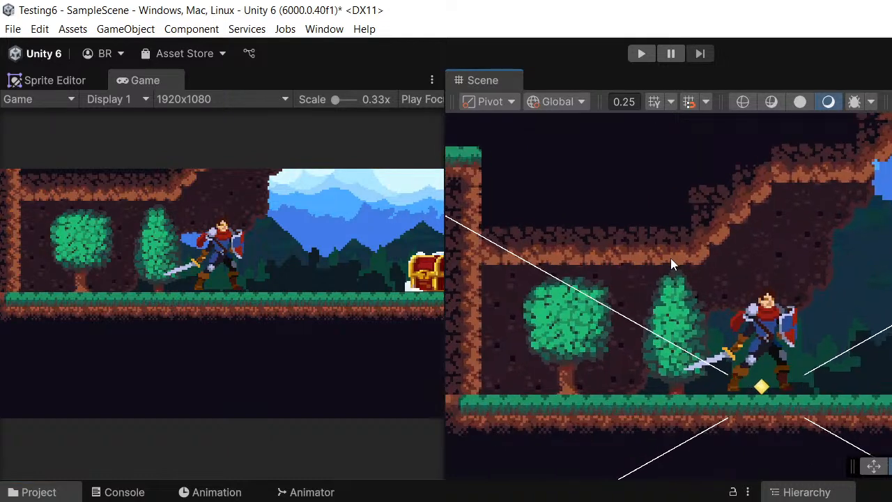
middle_click_drag(648, 265, 615, 220)
scroll(615, 220, "down", 1)
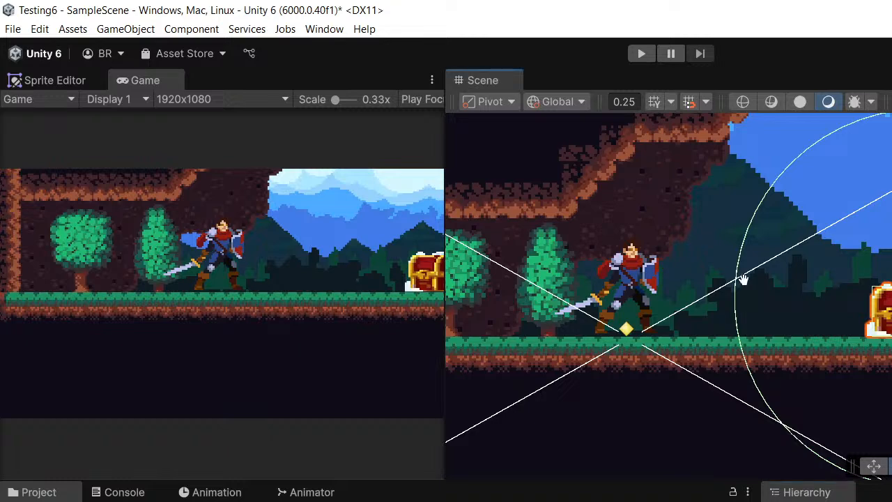
middle_click_drag(743, 279, 759, 285)
scroll(865, 248, "up", 1)
middle_click_drag(868, 248, 782, 263)
scroll(792, 265, "down", 8)
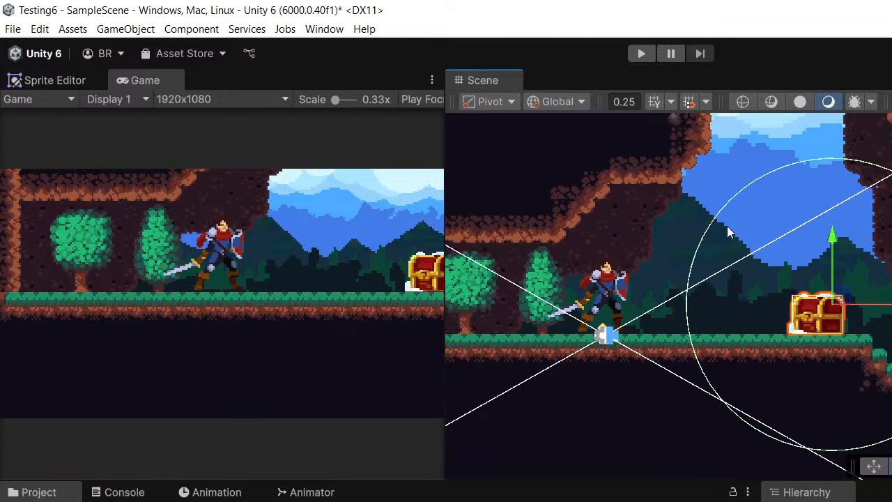
- Examine from several 3D angles how the camera and its view frustum relate to the level layers, the player character and the chest
middle_click_drag(727, 226, 743, 234)
left_click_drag(891, 233, 875, 202, "alt")
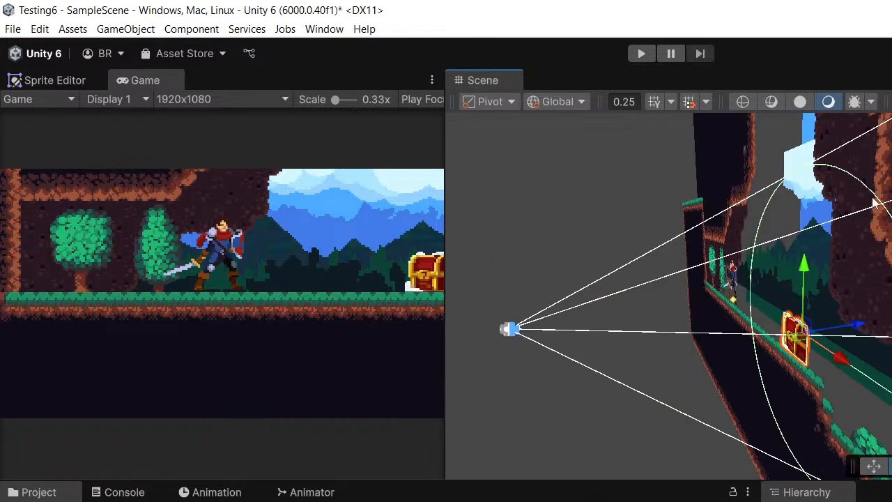
left_click_drag(762, 261, 880, 213, "alt")
left_click_drag(588, 342, 597, 340, "alt")
middle_click_drag(597, 339, 790, 285)
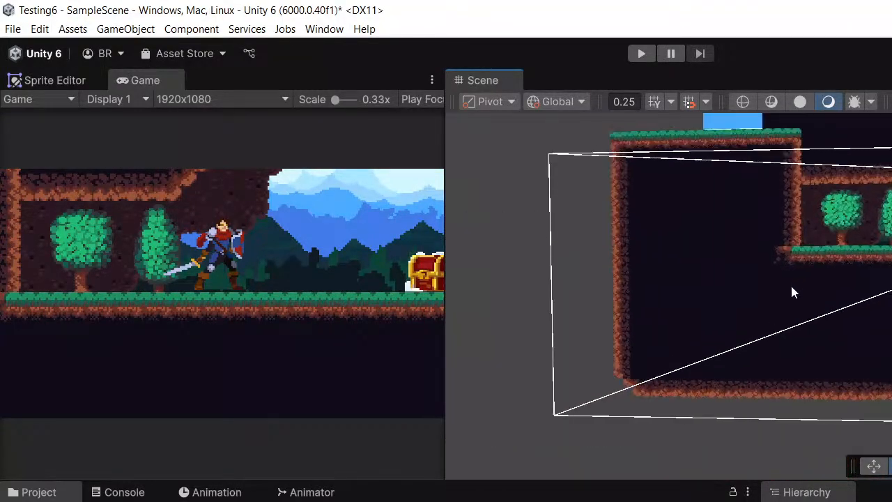
scroll(791, 284, "up", 1)
left_click_drag(837, 287, 760, 351, "alt")
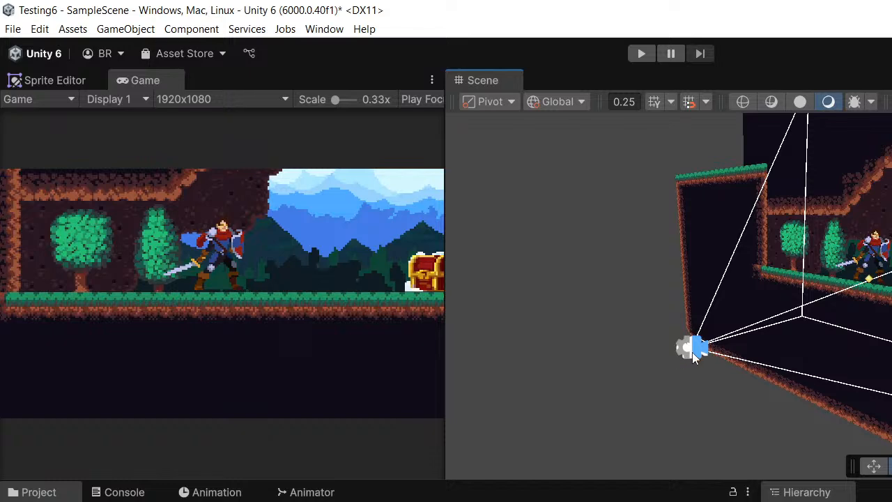
left_click_drag(703, 347, 803, 342, "alt")
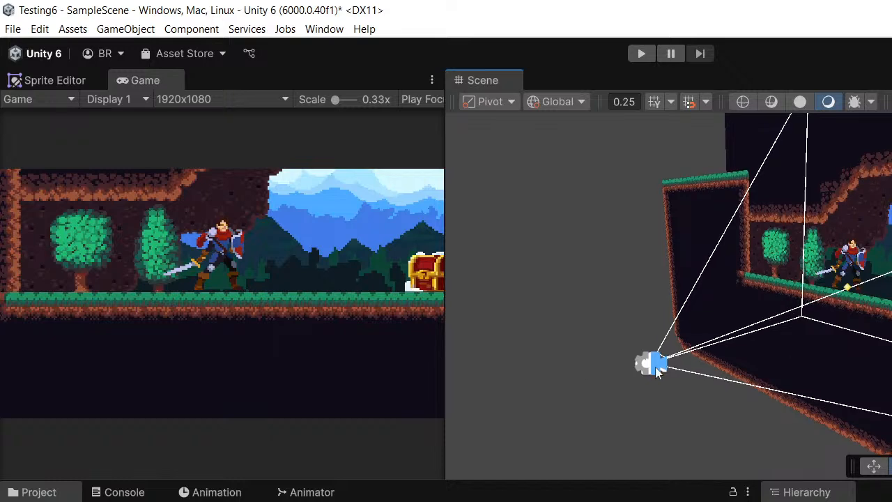
scroll(658, 362, "down", 5)
scroll(658, 362, "down", 2)
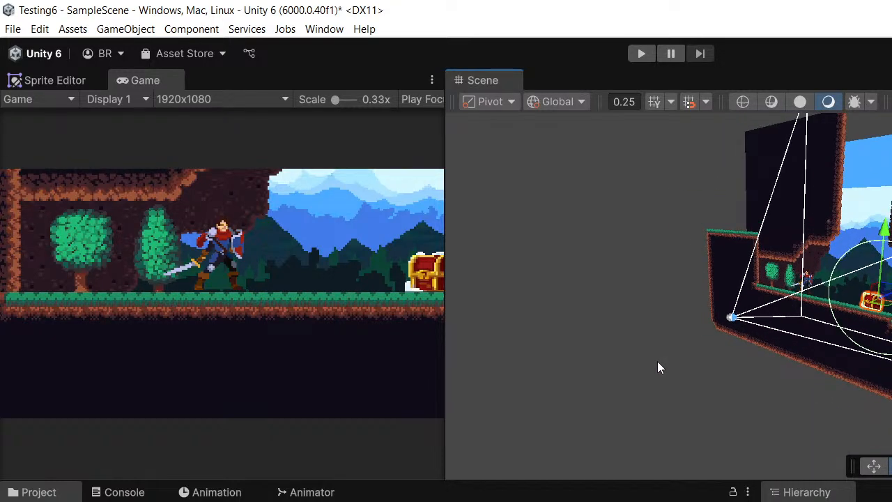
left_click_drag(657, 361, 662, 379, "alt")
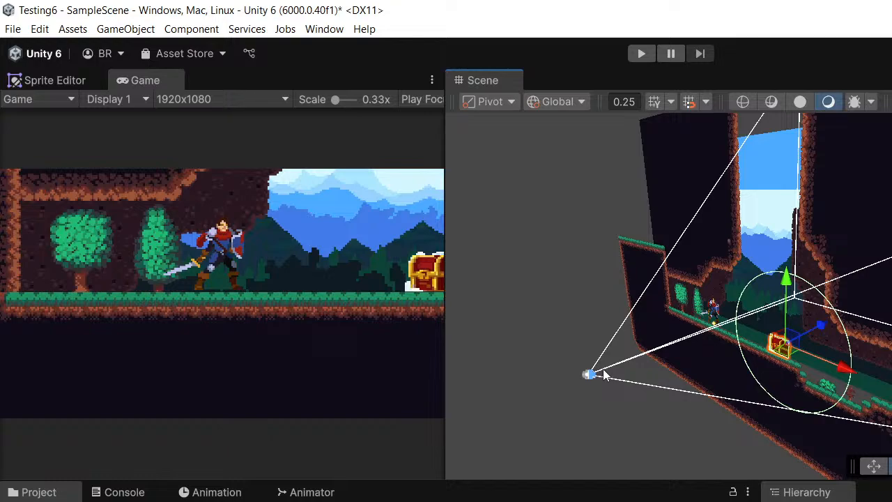
scroll(697, 352, "down", 3)
middle_click_drag(847, 321, 831, 278)
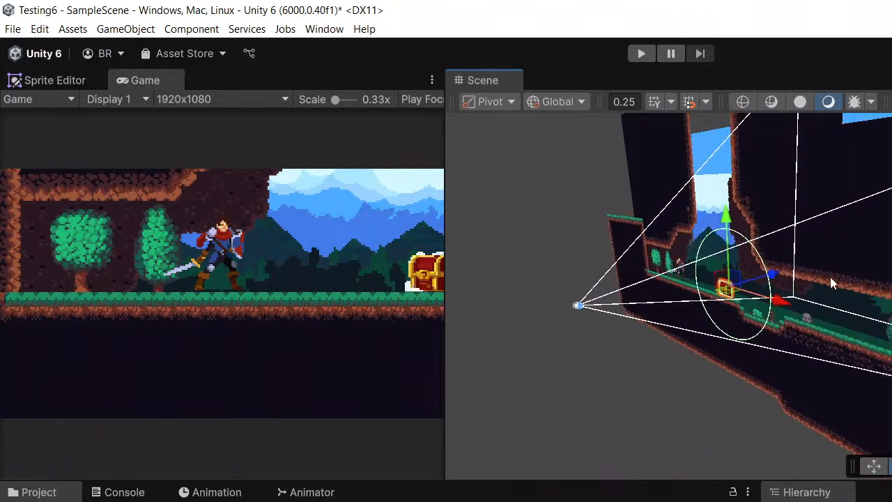
scroll(829, 275, "up", 3)
mouse_move(853, 319)
middle_mouse_down()
mouse_move(867, 344)
mouse_move(858, 334)
middle_mouse_up()
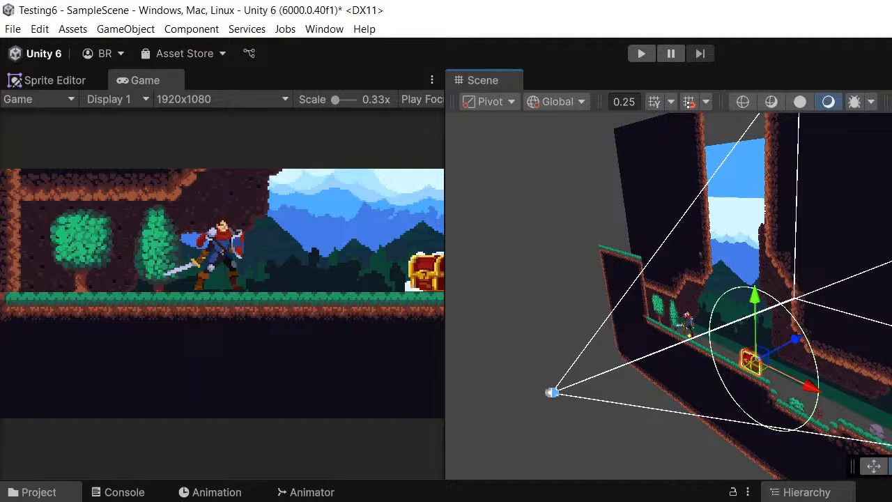
- Select the player character in the Scene view and raise it slightly above the ground
middle_click_drag(768, 371, 864, 414)
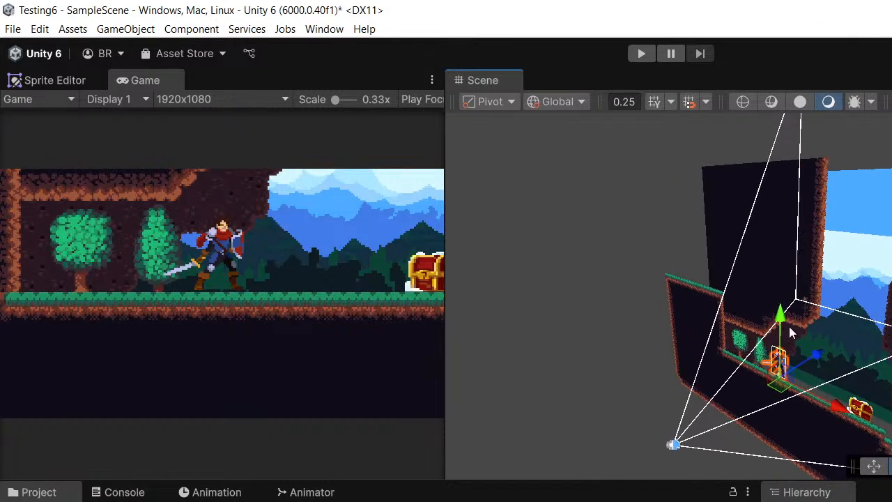
left_click_drag(785, 322, 783, 319)
scroll(847, 318, "down", 4)
middle_click_drag(847, 317, 761, 324)
scroll(764, 334, "up", 2)
scroll(794, 330, "down", 2)
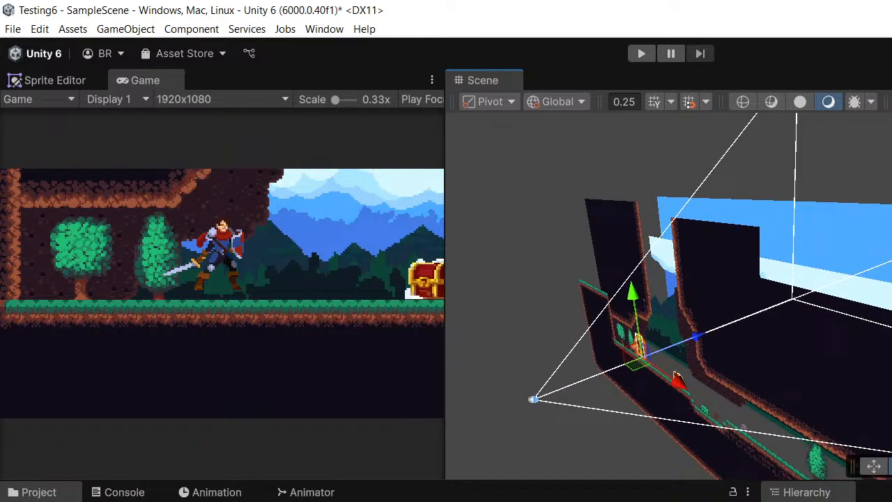
- Select CinemachineCamera and dock the Inspector window between the Game and Scene views
left_click(794, 499)
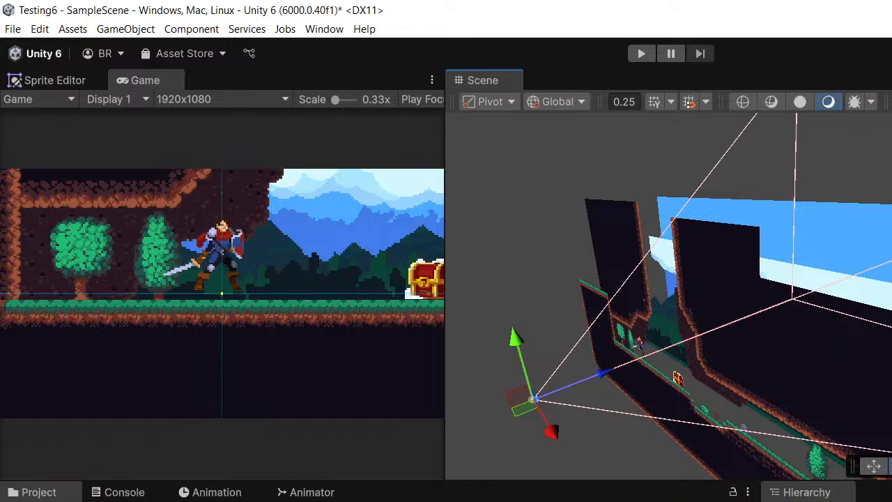
left_click_drag(891, 81, 408, 215)
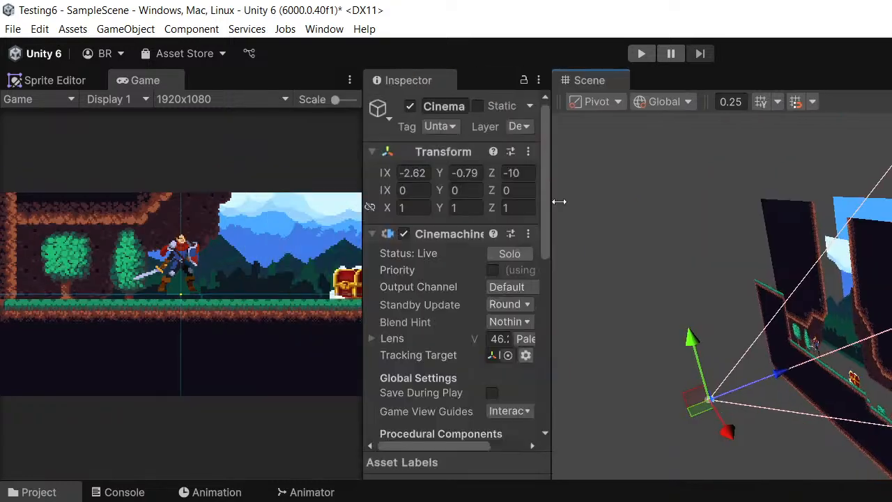
left_click_drag(559, 202, 636, 201)
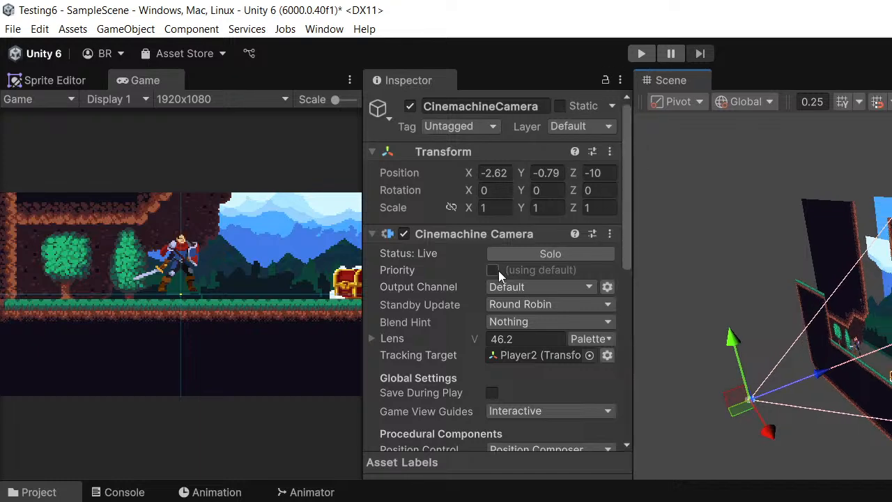
- Review the Cinemachine Camera's lens, tracking target and procedural component settings, and compare them with its frustum in the scene
scroll(459, 320, "down", 3)
scroll(459, 320, "up", 2)
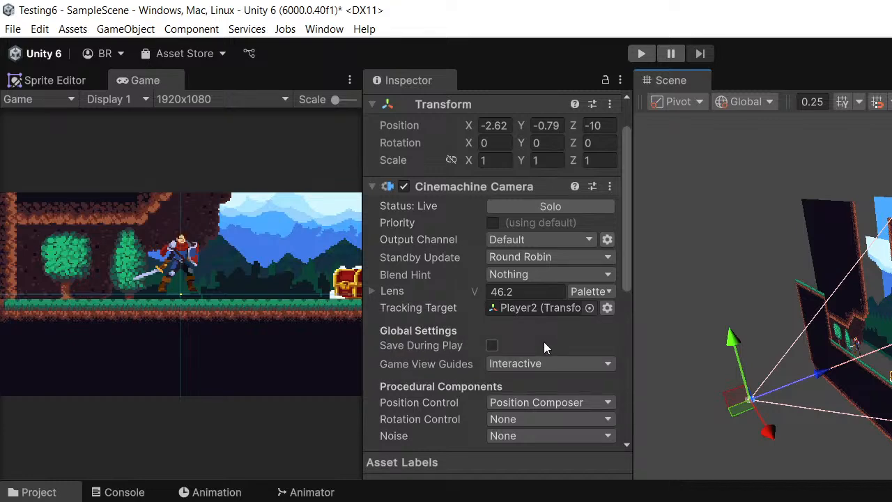
middle_click_drag(730, 284, 734, 267)
left_click_drag(349, 498, 516, 202)
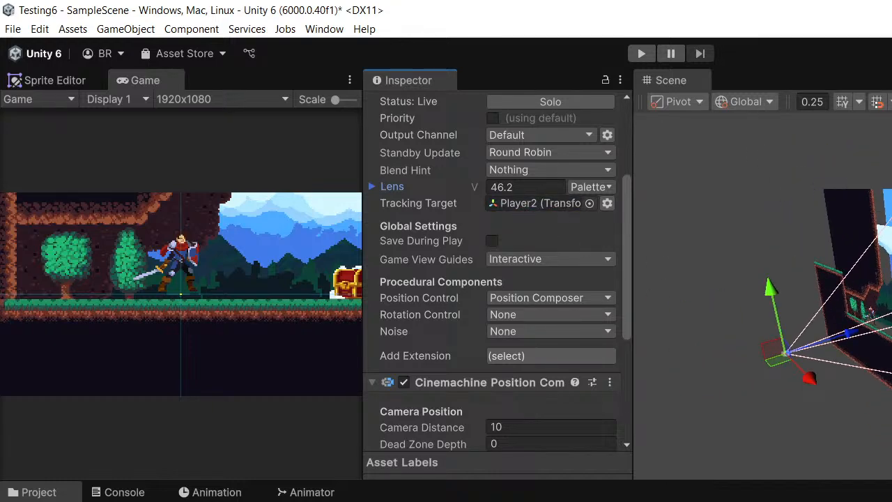
middle_click_drag(823, 279, 753, 260)
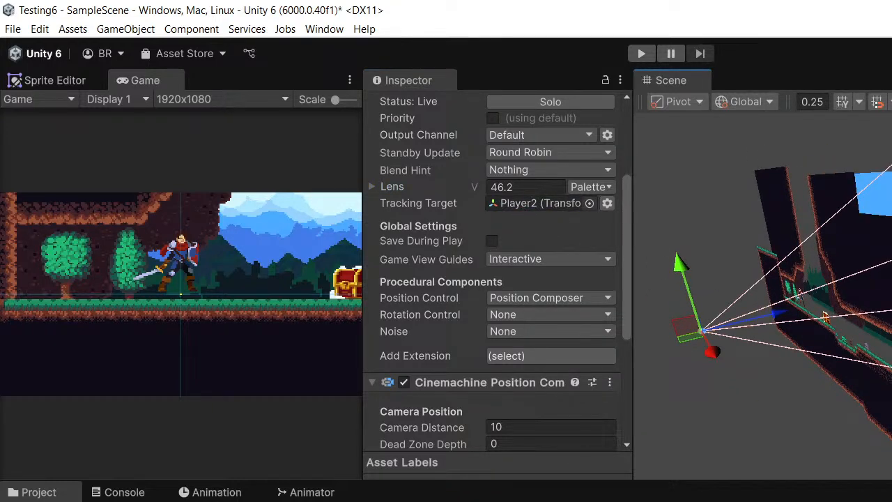
middle_click_drag(823, 279, 747, 269)
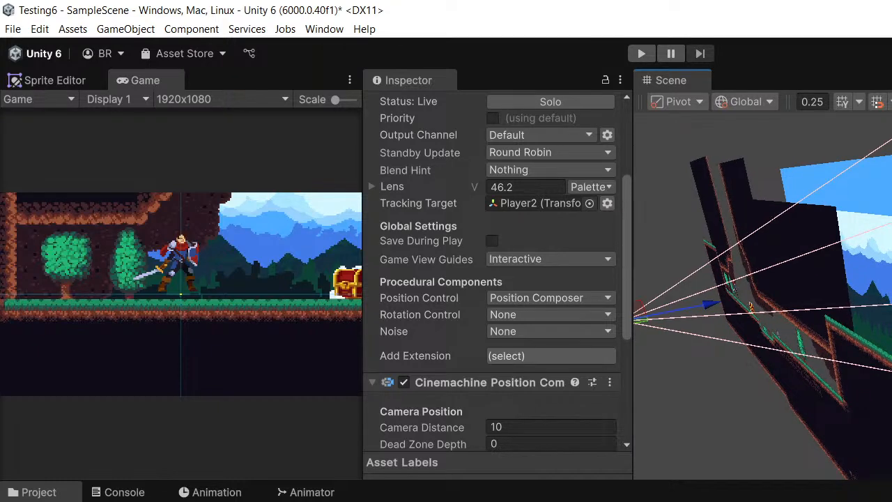
scroll(519, 220, "down", 3)
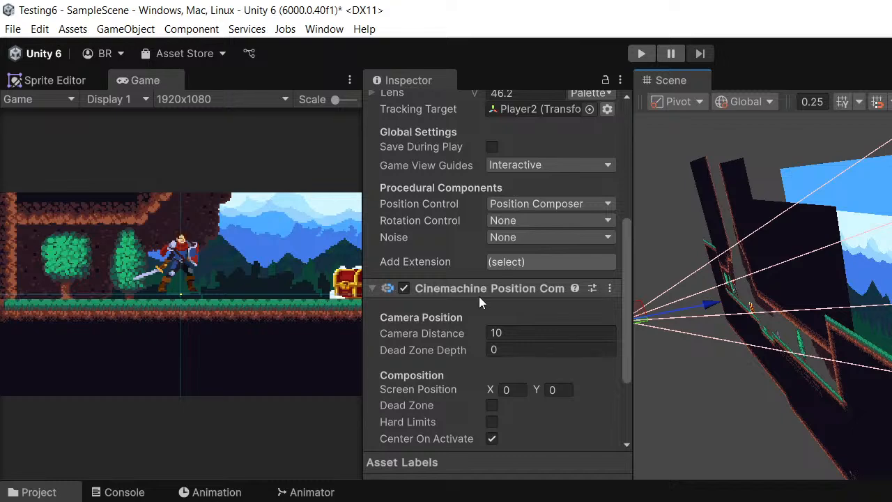
scroll(479, 297, "up", 2)
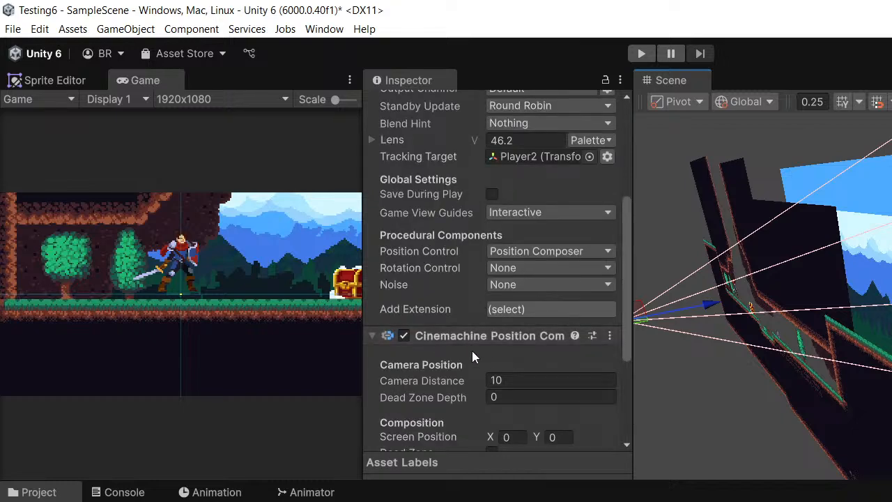
- Enable the Dead Zone in the Composition settings of the Cinemachine Position Composer
scroll(470, 334, "down", 2)
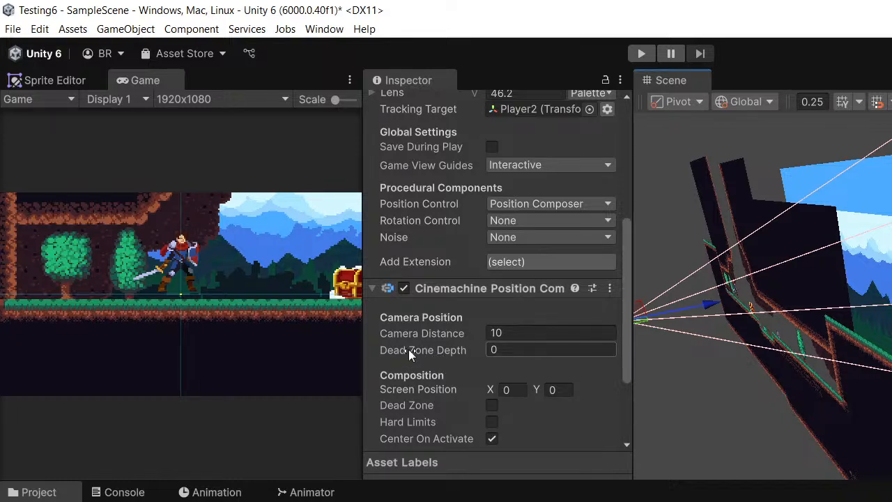
scroll(413, 398, "down", 2)
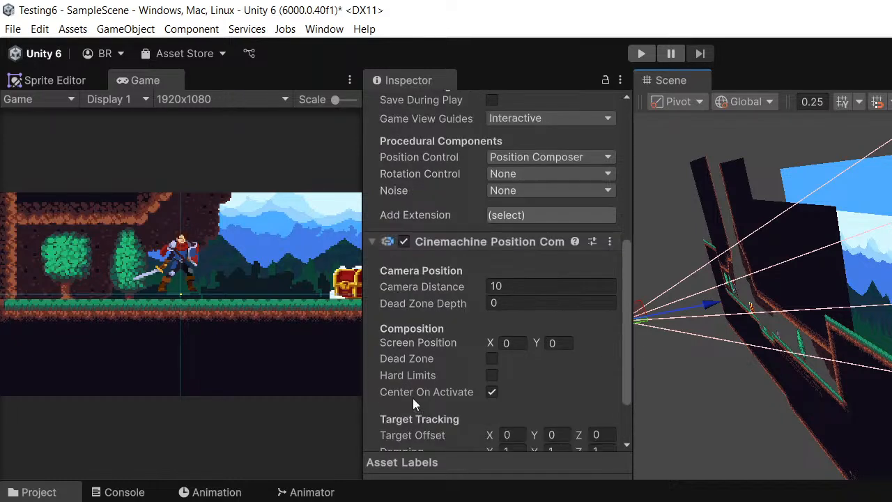
left_click(491, 359)
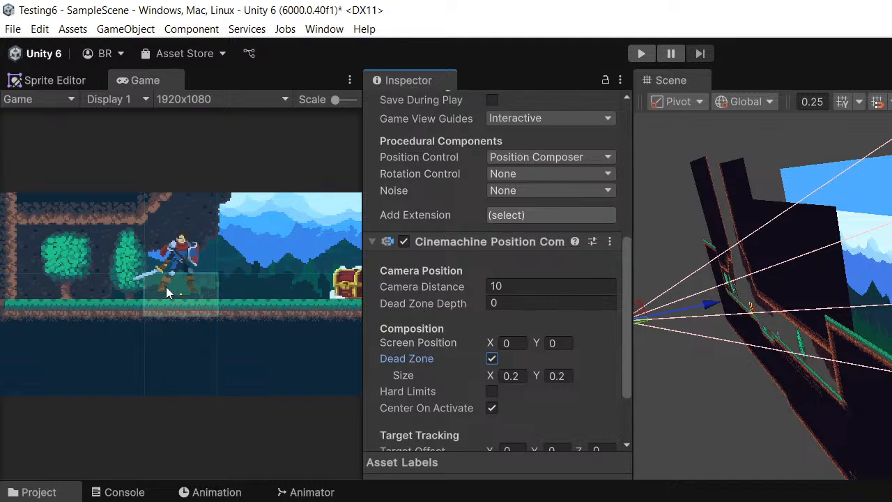
- Run the game and test the camera's dead zone by attacking, running back and forth, and jumping with the player character
left_click(642, 54)
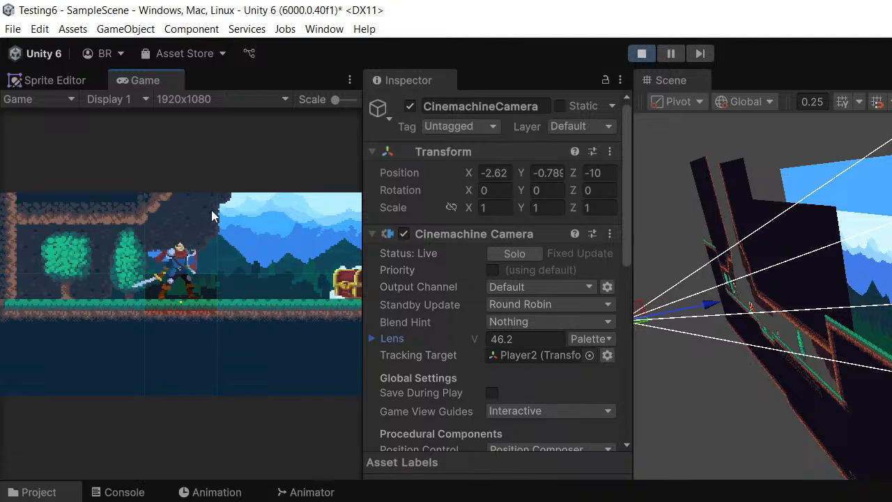
left_click(241, 260)
left_click(224, 275)
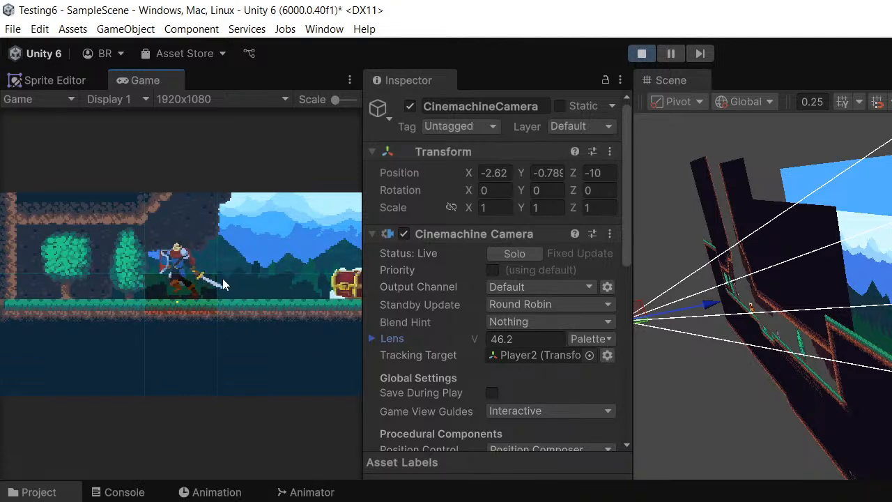
key("a")
left_click(193, 276)
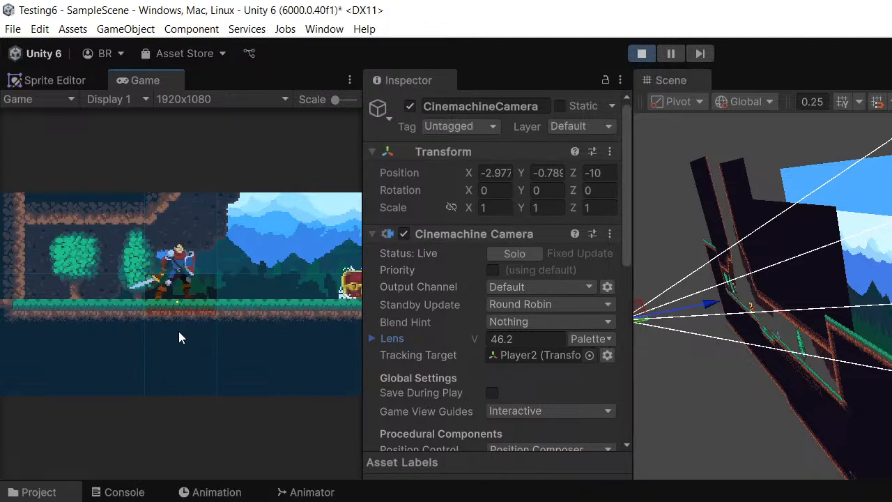
key("d")
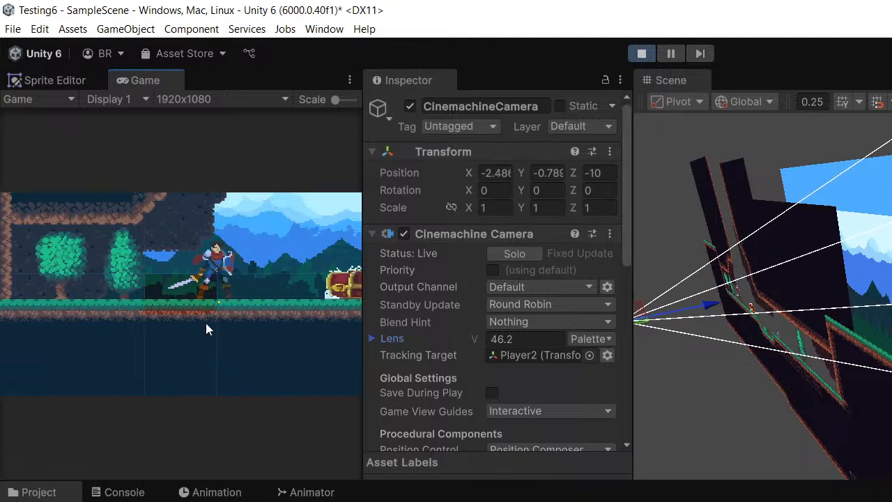
key("a")
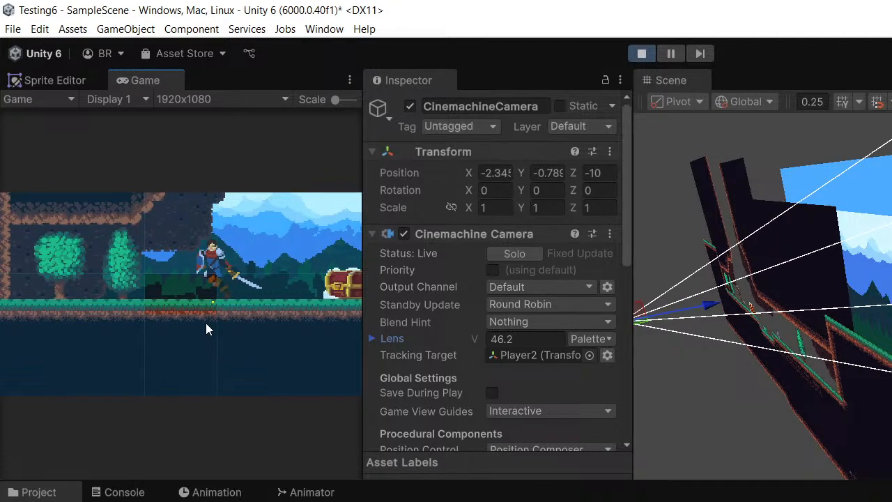
key("a")
key("d")
key("space")
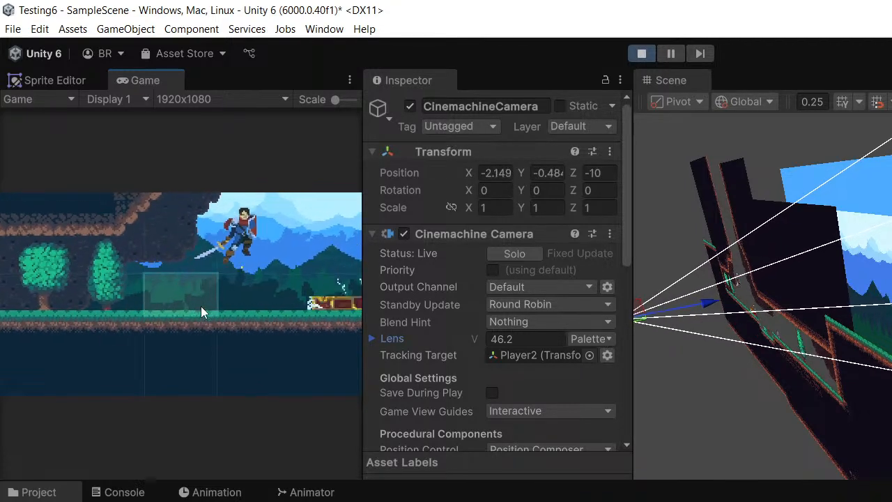
key("a")
key("space")
key("d")
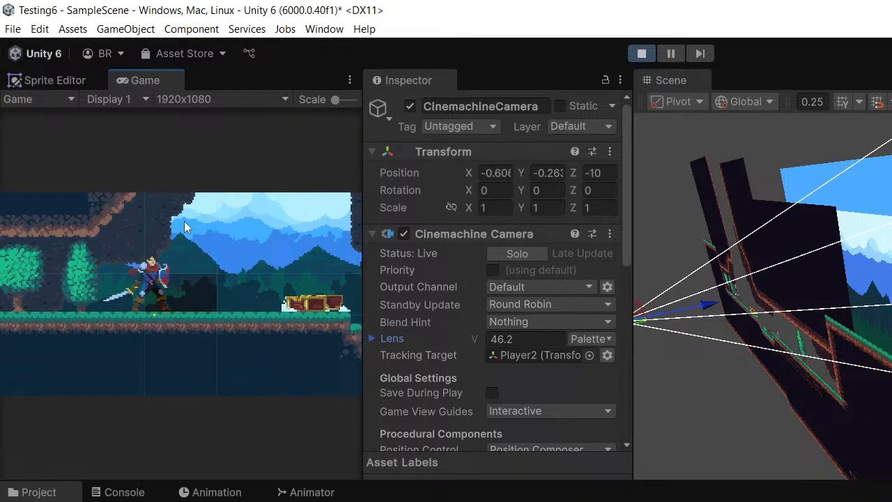
key("d")
- During play mode, set the Position Composer's Target Offset X to 5.16
scroll(492, 378, "down", 3)
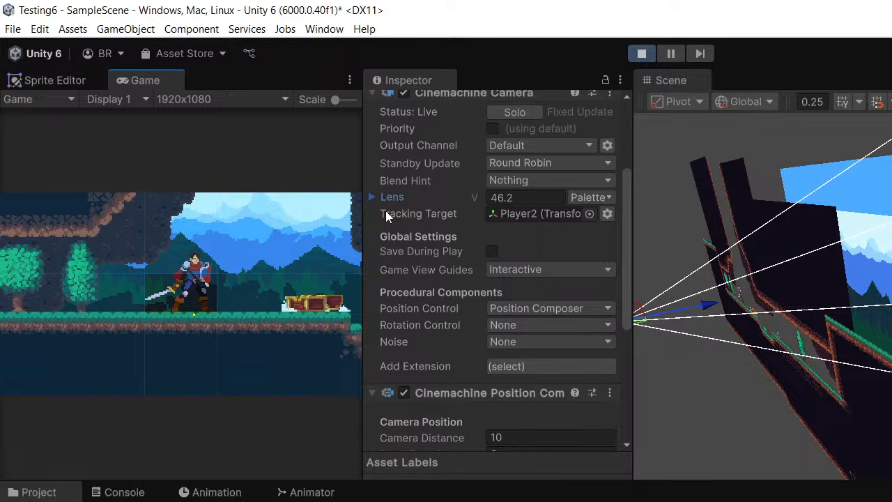
scroll(497, 297, "down", 4)
scroll(414, 385, "down", 1)
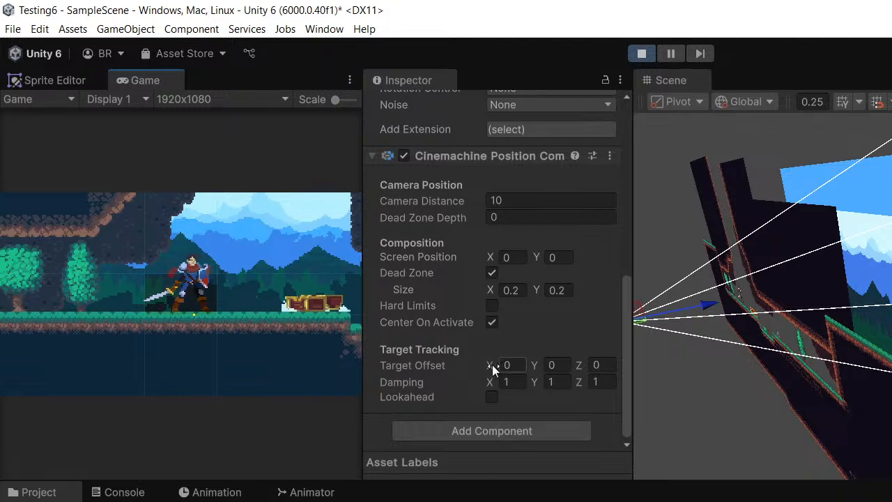
left_click_drag(493, 369, 652, 380)
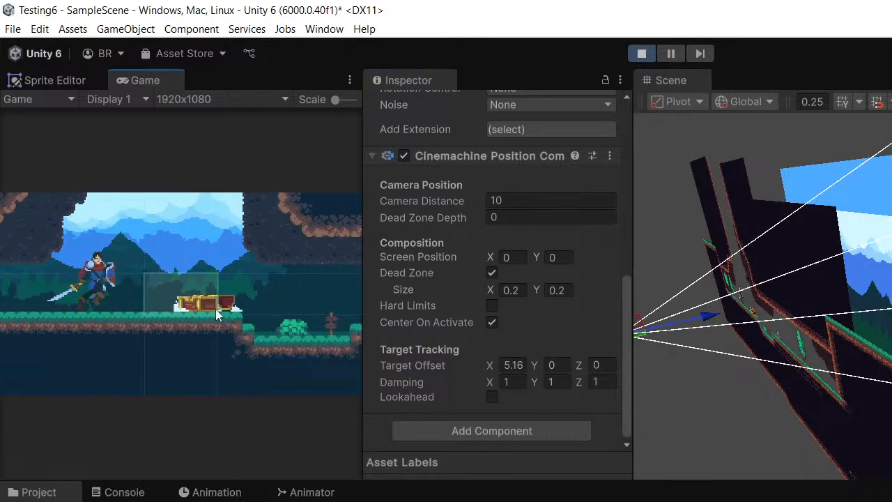
- Test the offset camera tracking in play mode by jumping and running the player character in both directions
key("space")
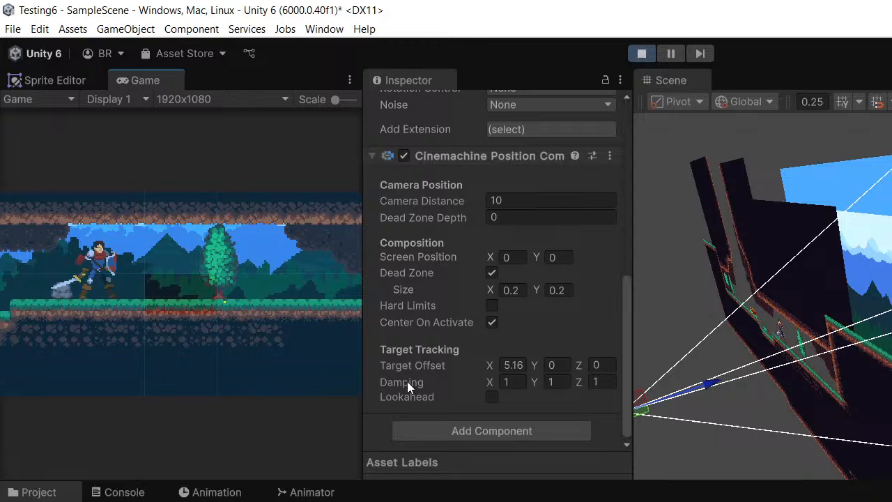
left_click(132, 275)
key("a")
key("space")
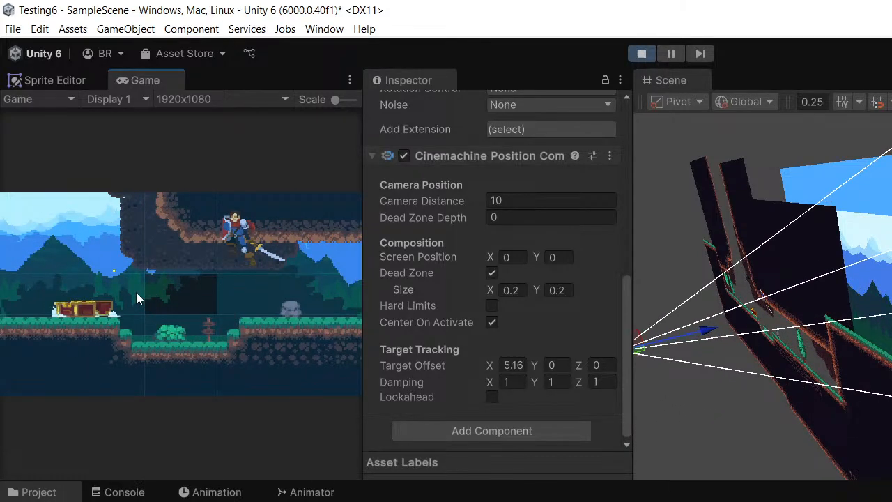
key("d")
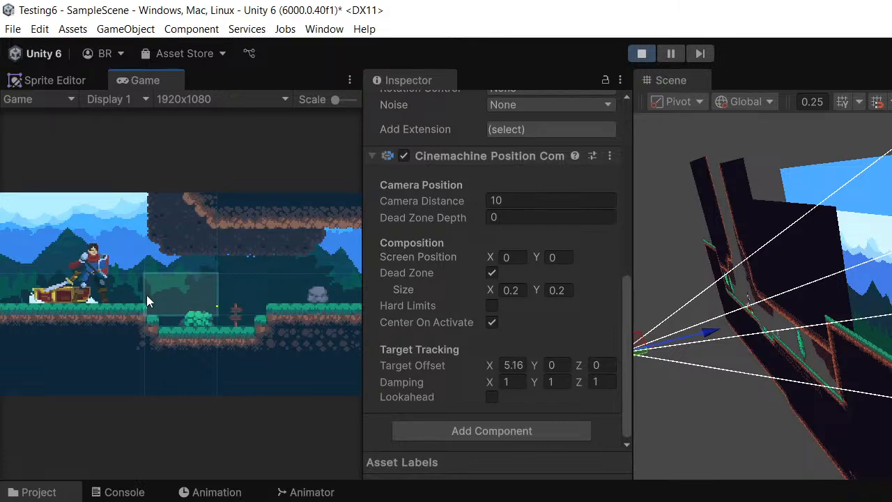
- Jump and run the player back and forth once more with the camera offset, and exit play mode
left_click(192, 299)
key("a")
key("space")
key("d")
key("a")
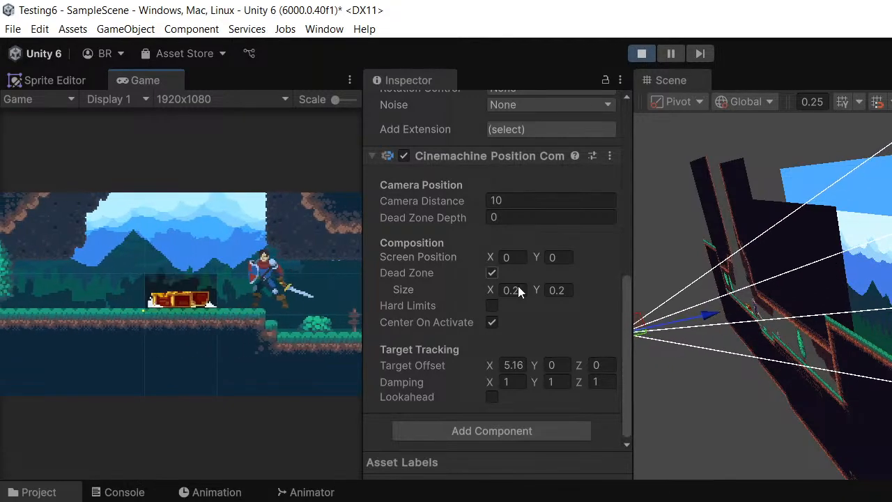
middle_click_drag(776, 284, 673, 231)
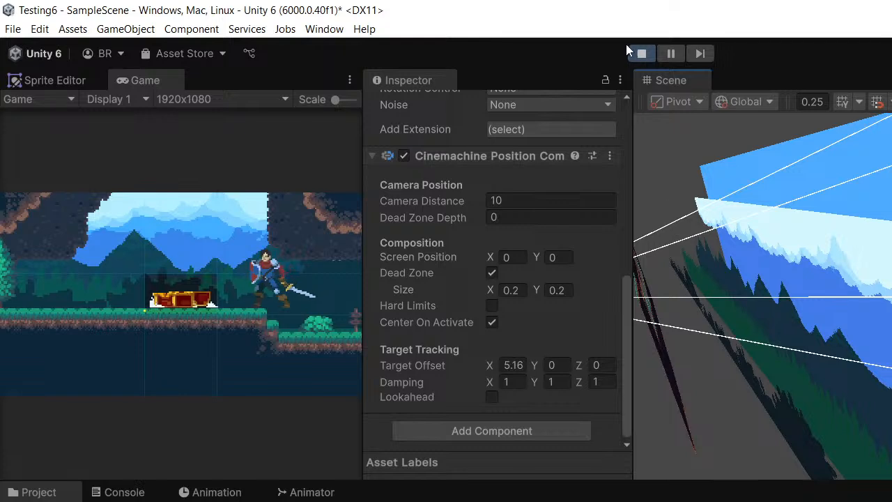
left_click(641, 53)
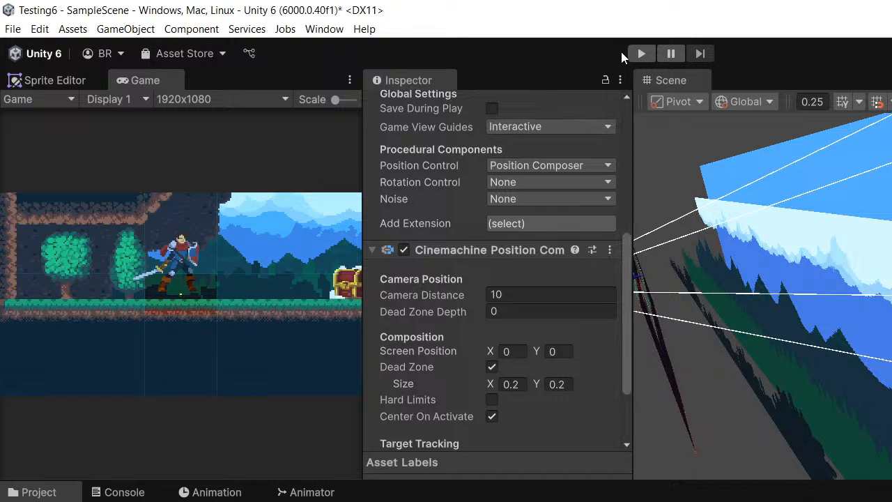
- Copy the Cinemachine Position Composer component and check which paste options it offers
right_click(458, 251)
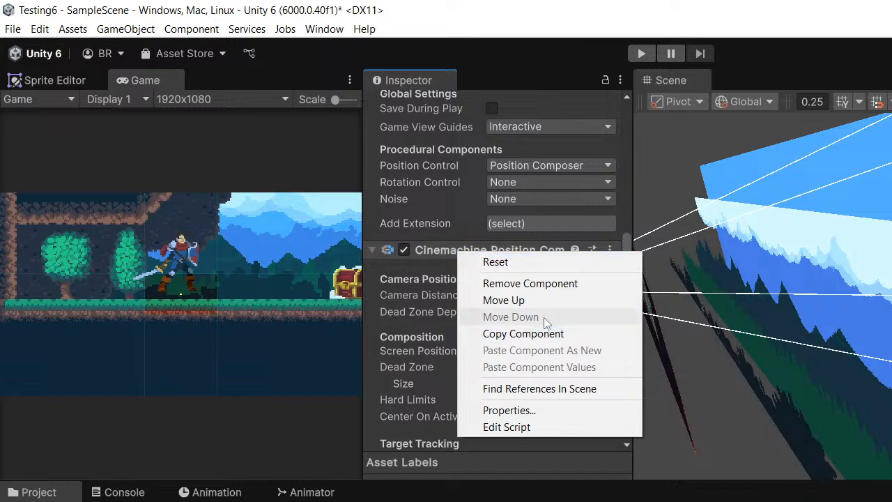
left_click(494, 335)
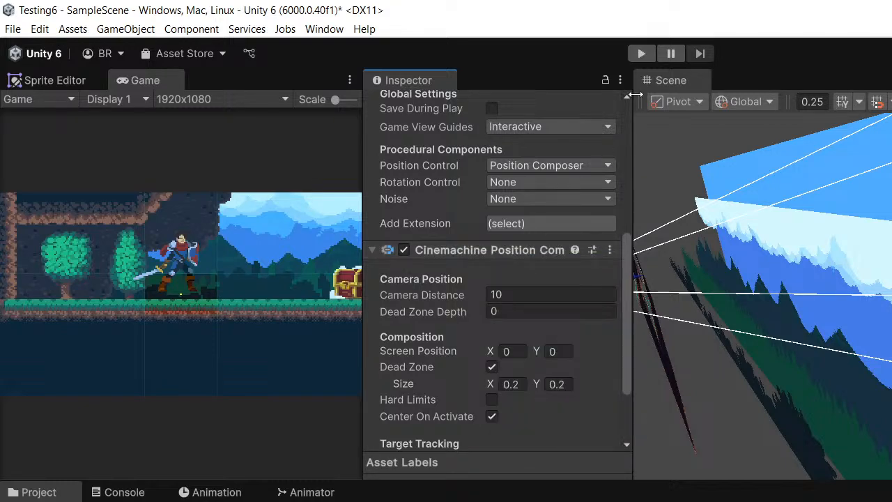
right_click(453, 251)
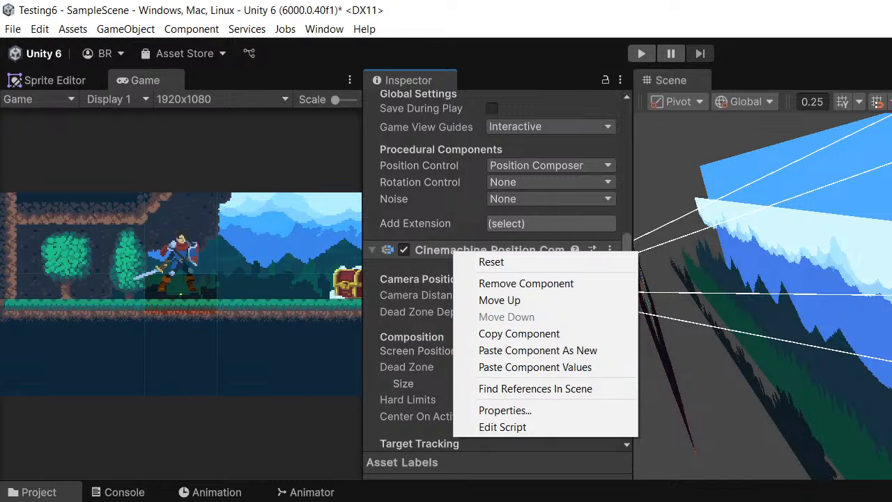
left_click(705, 134)
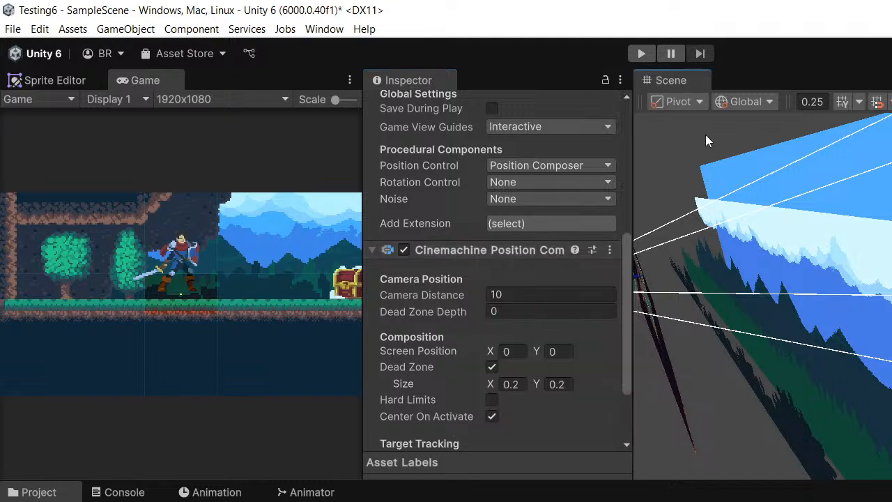
- Deselect the camera, close the Inspector, and narrow the Game view to give the Scene view more room
left_click(699, 200)
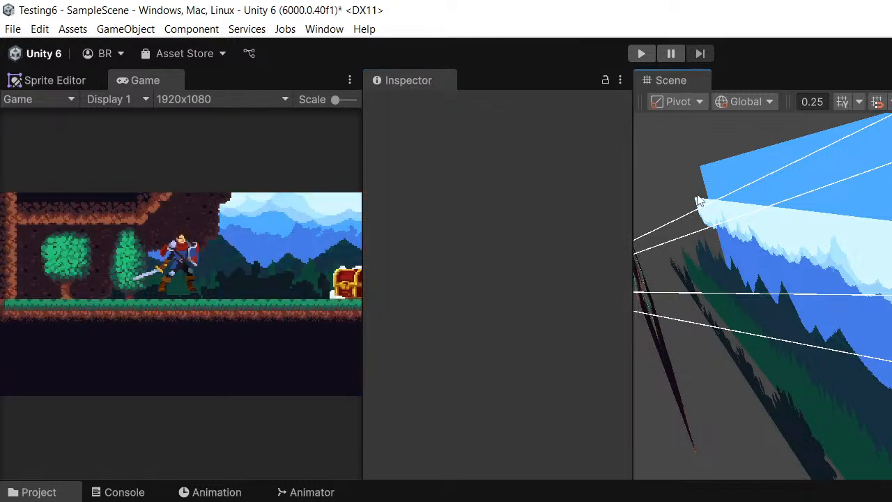
left_click_drag(697, 195, 489, 118, "alt")
right_click(416, 83)
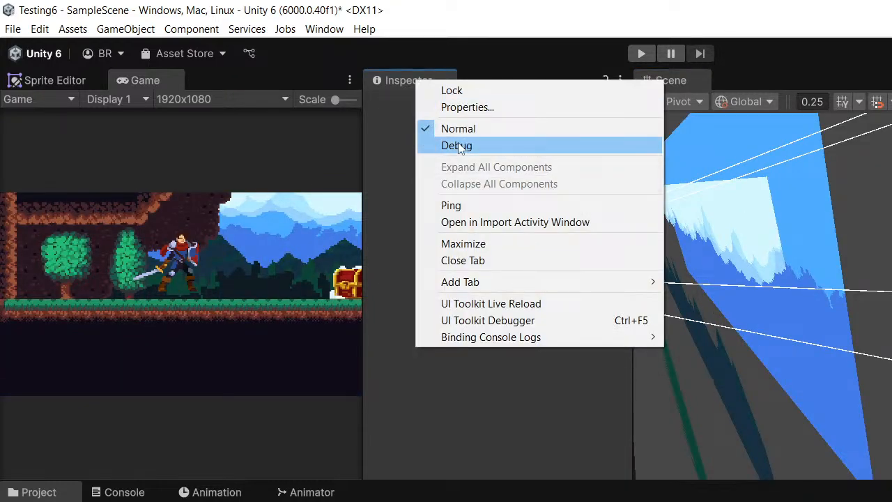
left_click(447, 258)
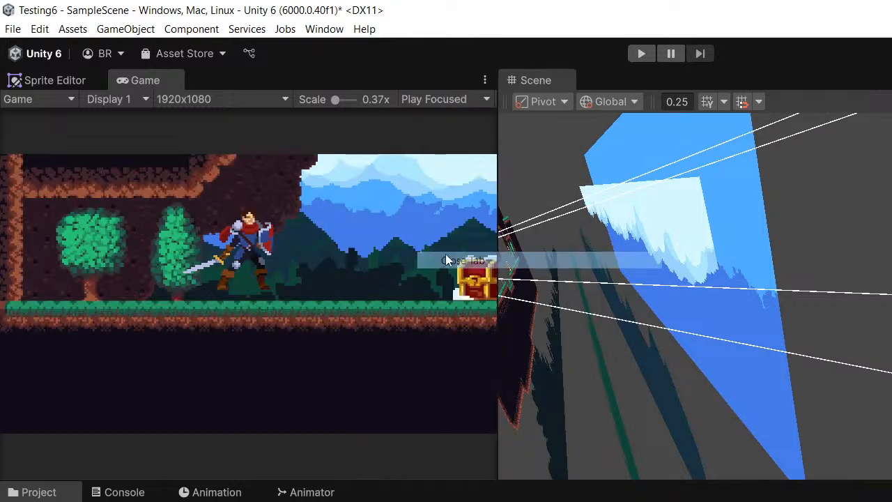
left_click_drag(497, 201, 409, 213)
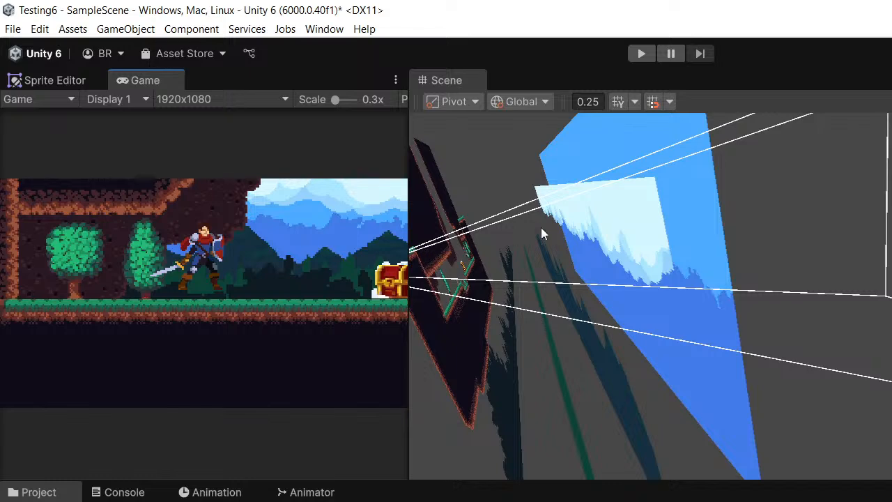
- Examine the camera frustum, level geometry and layered backgrounds from several angles and distances in the Scene view
left_click_drag(541, 228, 697, 231, "alt")
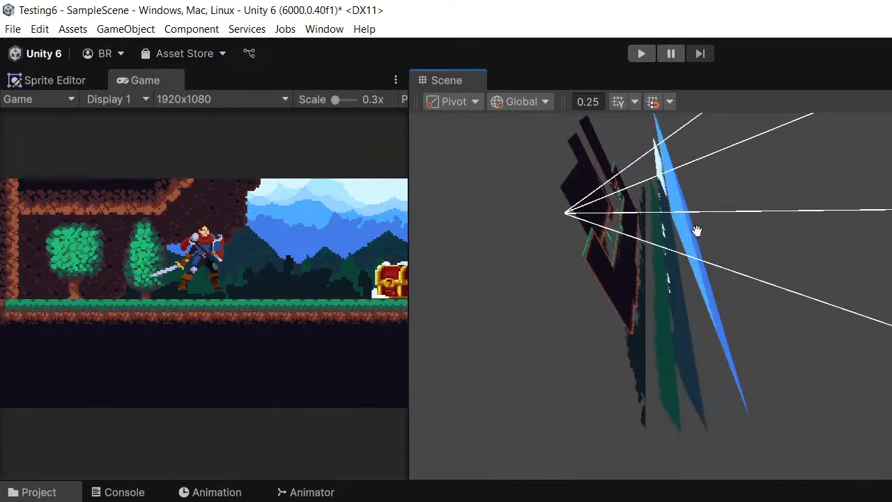
middle_click_drag(697, 230, 726, 246)
scroll(708, 239, "up", 2)
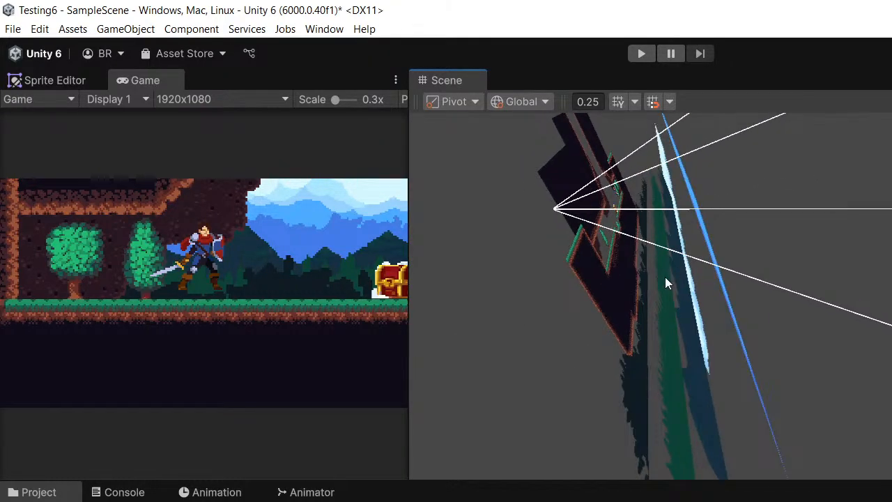
left_click_drag(665, 277, 878, 220, "alt")
middle_click_drag(878, 220, 886, 272)
left_click_drag(889, 319, 667, 289, "alt")
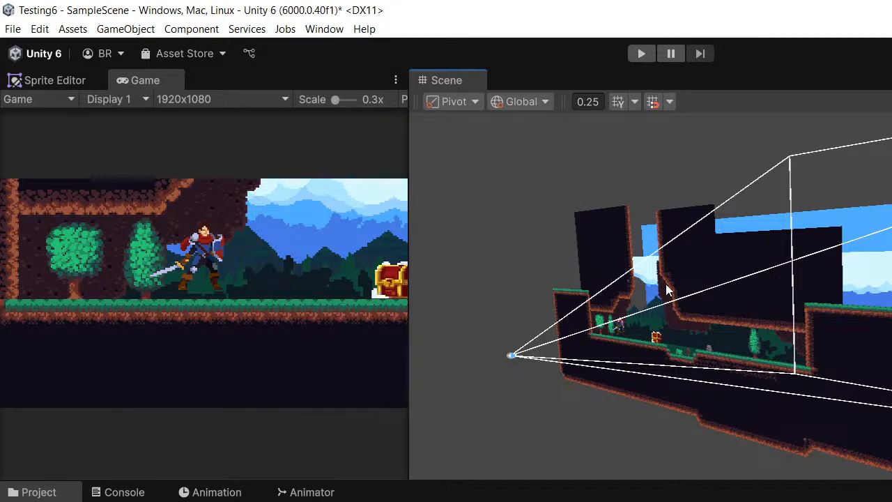
scroll(587, 290, "up", 10)
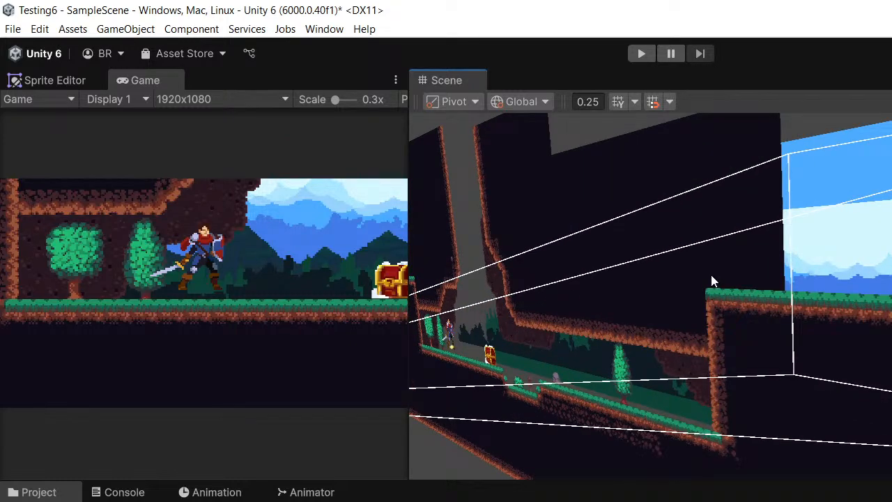
scroll(711, 274, "down", 5)
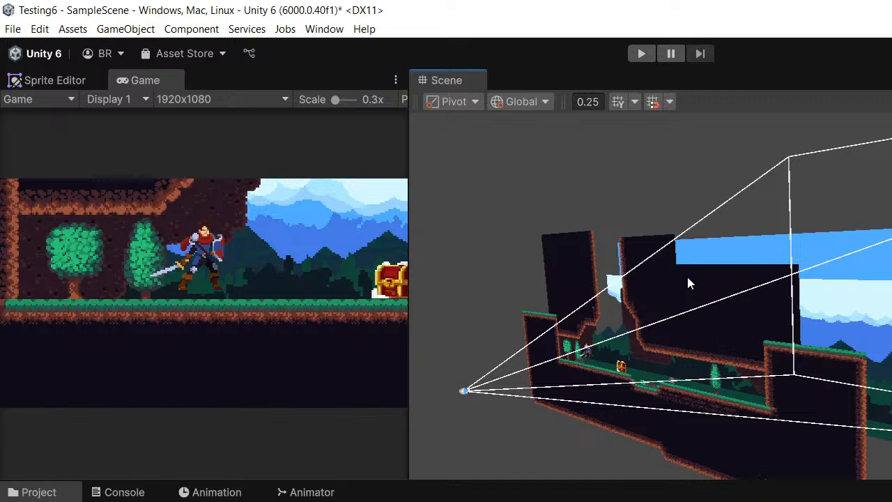
scroll(750, 307, "up", 3)
middle_click_drag(749, 303, 767, 249)
scroll(863, 227, "up", 3)
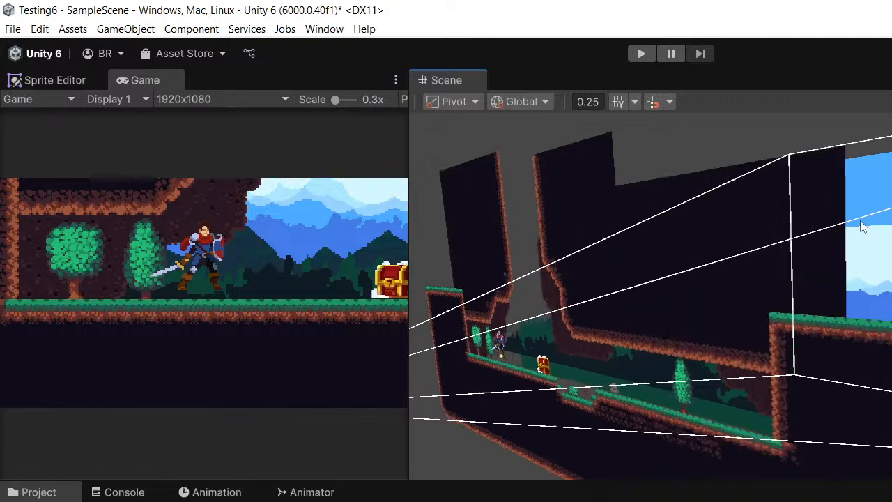
middle_click_drag(876, 225, 880, 223)
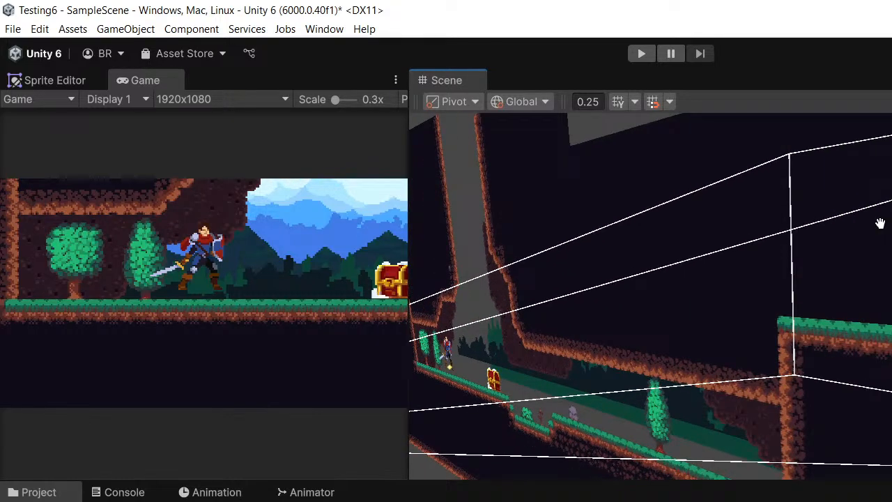
scroll(881, 223, "down", 5)
scroll(767, 279, "up", 2)
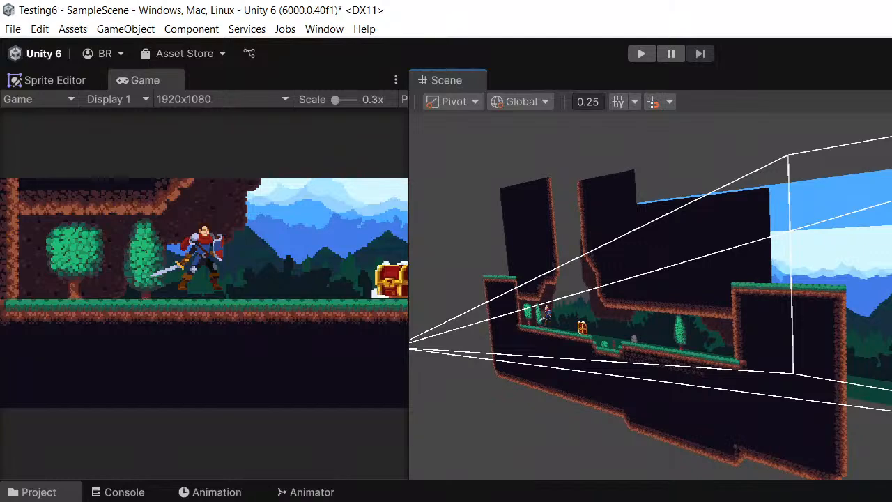
left_click(124, 494)
left_click(209, 493)
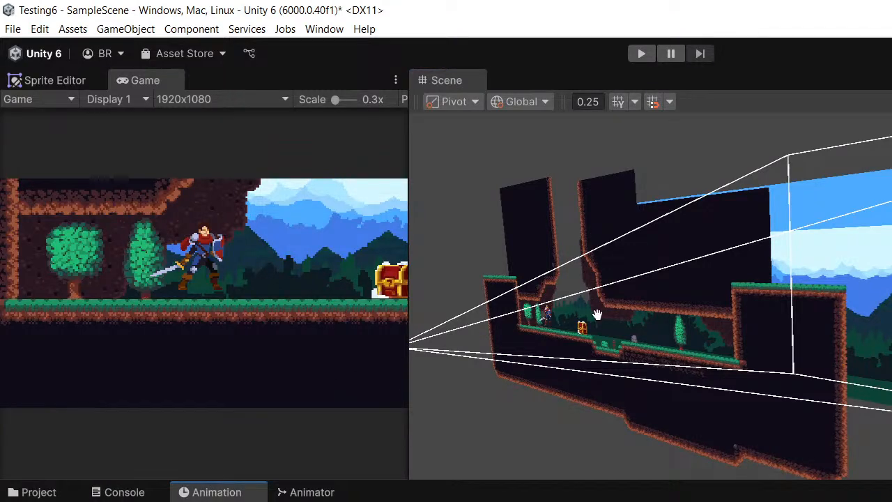
middle_click_drag(598, 314, 589, 272)
scroll(589, 273, "down", 3)
middle_click_drag(622, 301, 613, 350)
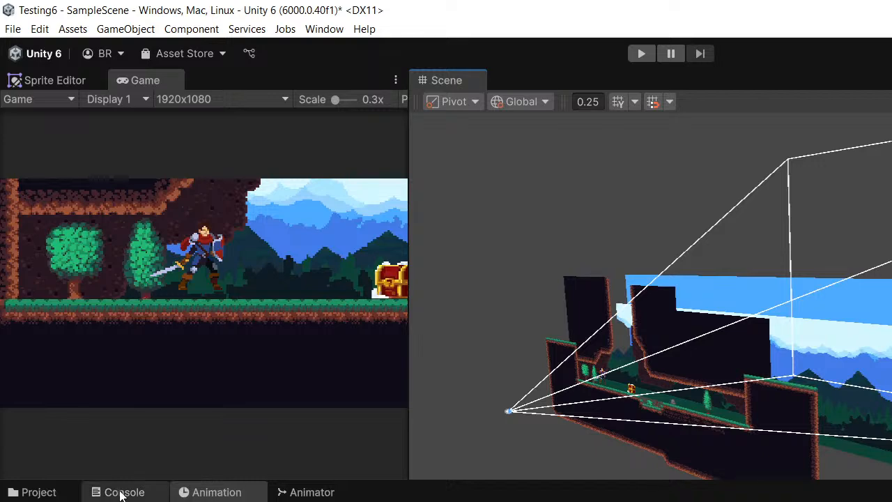
- Open the Package Manager and reposition its window over the Scene view
left_click(311, 31)
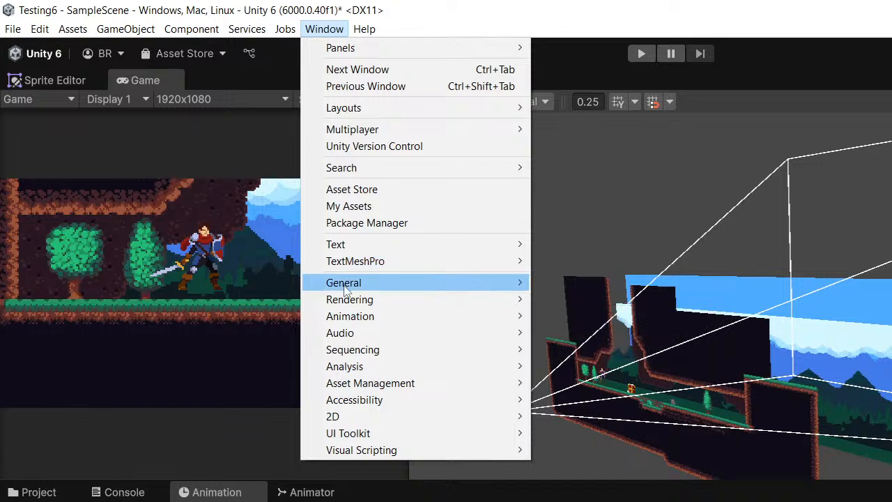
mouse_move(346, 290)
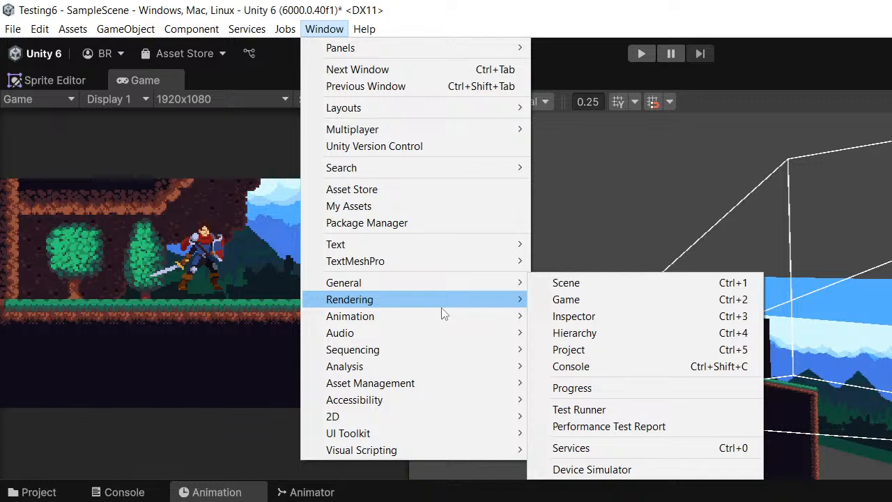
left_click(331, 223)
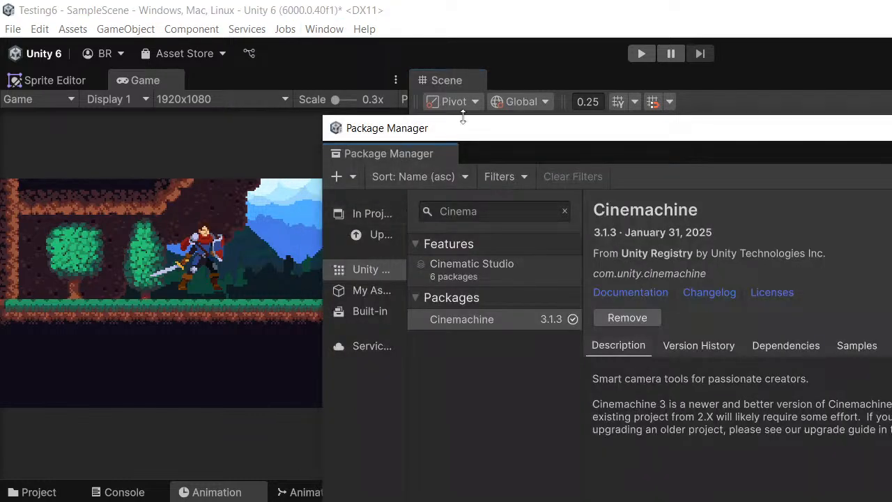
left_click_drag(467, 125, 407, 144)
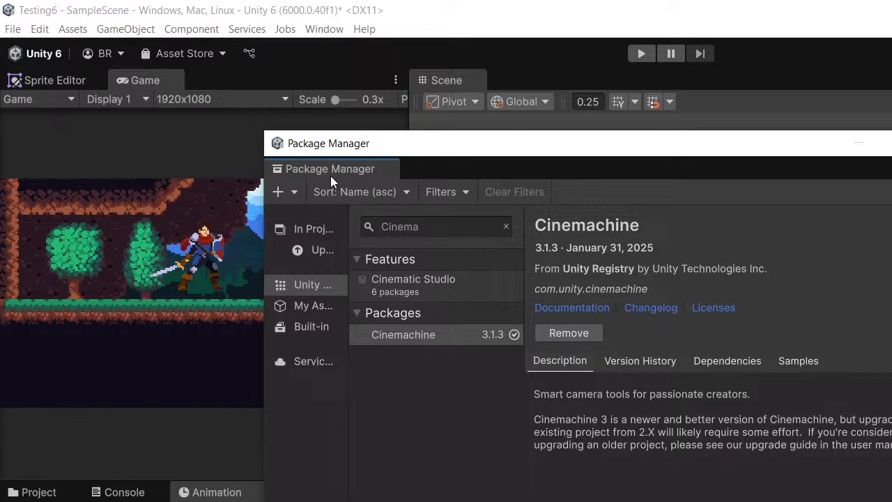
- Search the My Assets packages for "LeanTwee" to look up the LeanTween package
left_click(307, 306)
left_click_drag(458, 145, 498, 133)
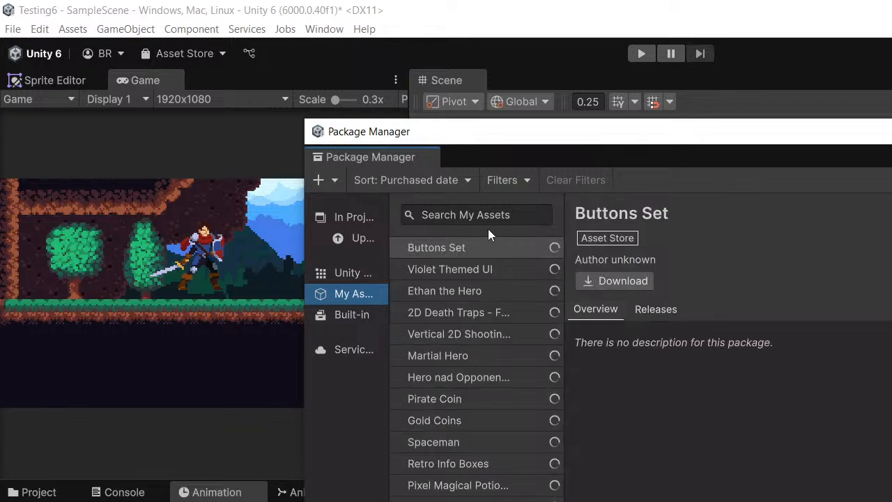
left_click(468, 214)
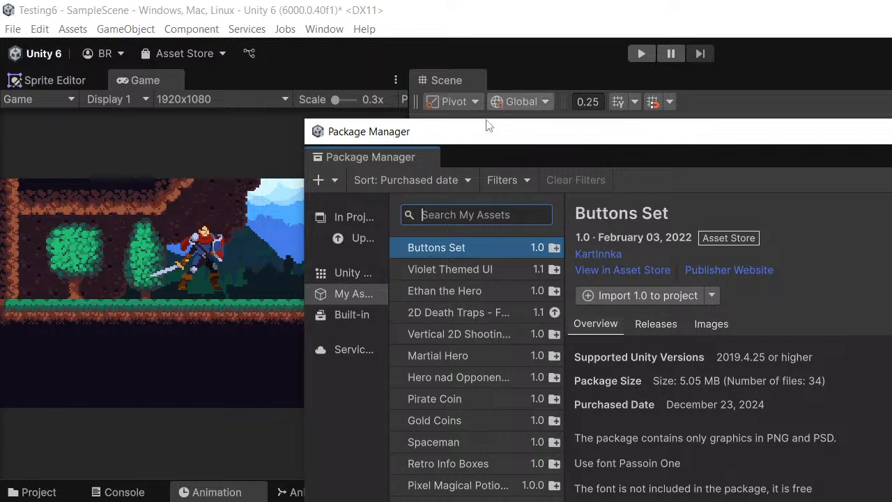
left_click_drag(506, 138, 433, 151)
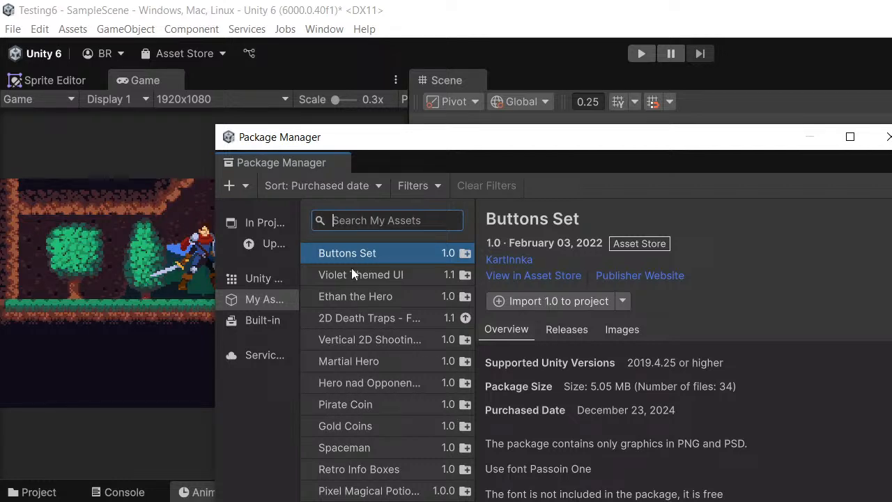
type("Lea")
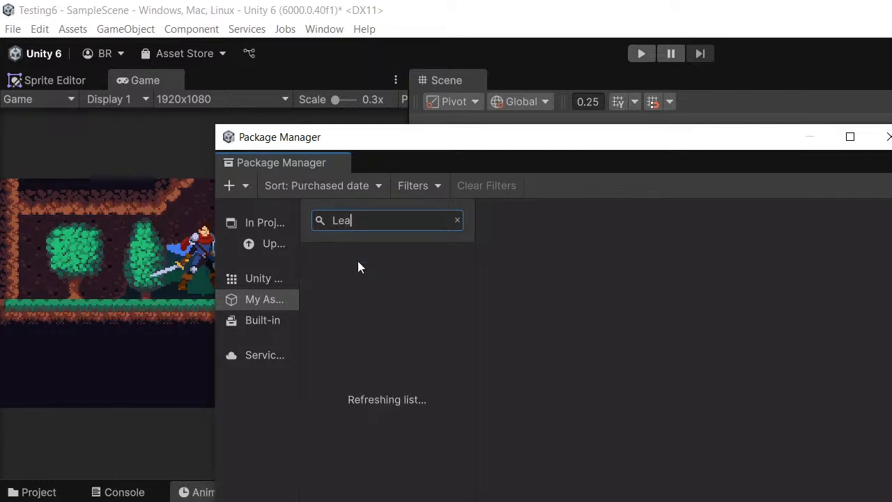
type("nTwee")
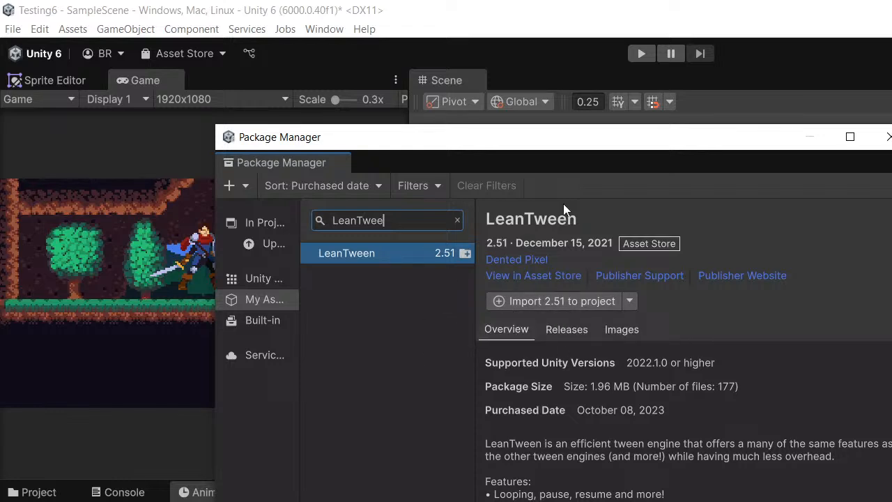
- Clear the asset search, return to the Unity Registry packages, and select the Cinemachine package
left_click(458, 221)
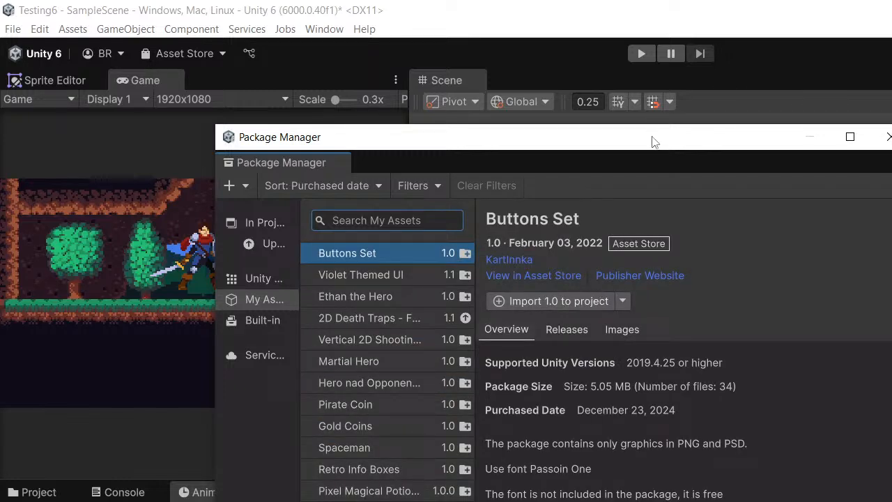
left_click_drag(655, 143, 733, 131)
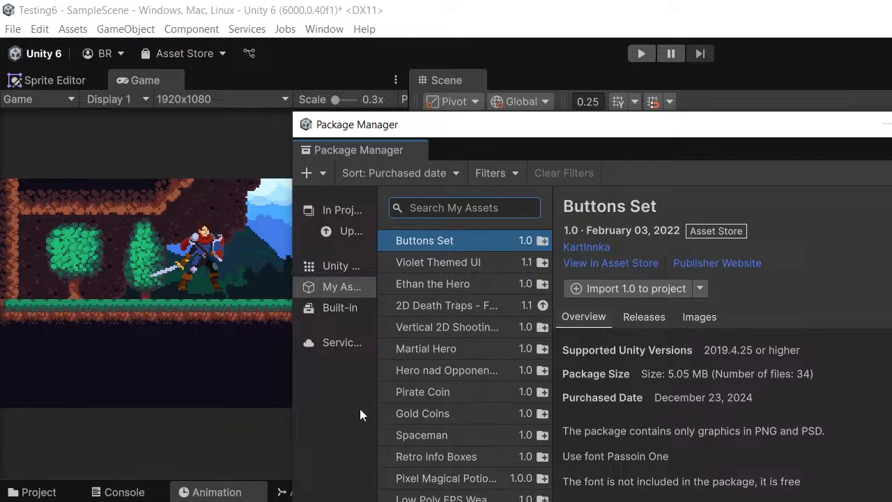
left_click_drag(534, 141, 557, 143)
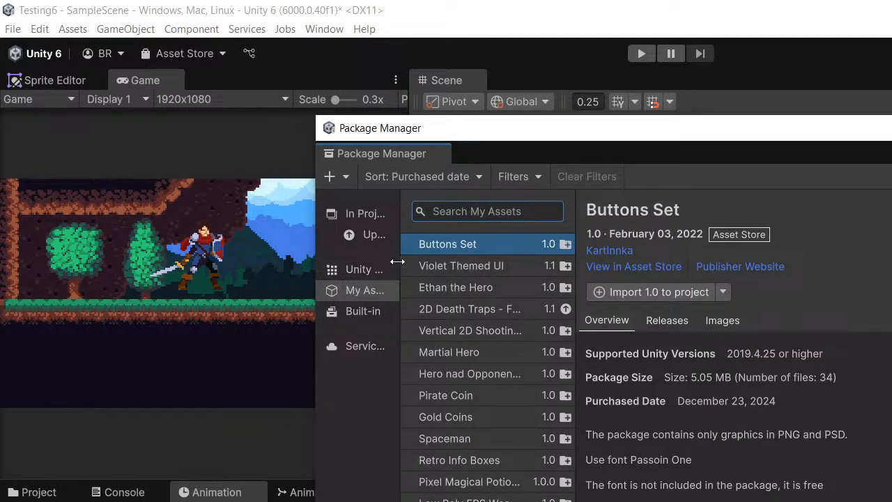
left_click(358, 277)
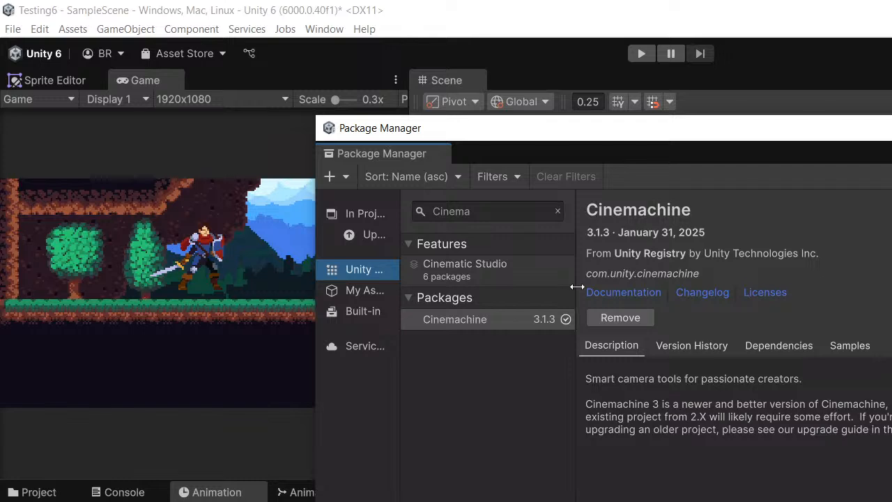
left_click(460, 318)
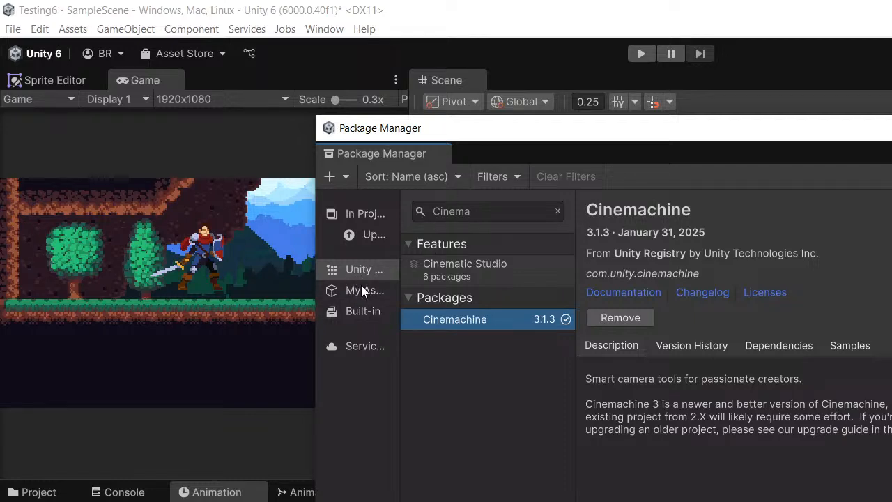
- Clear the Cinemachine search and browse the full Unity Registry list to the Universal RP package, opening its details
left_click(470, 204)
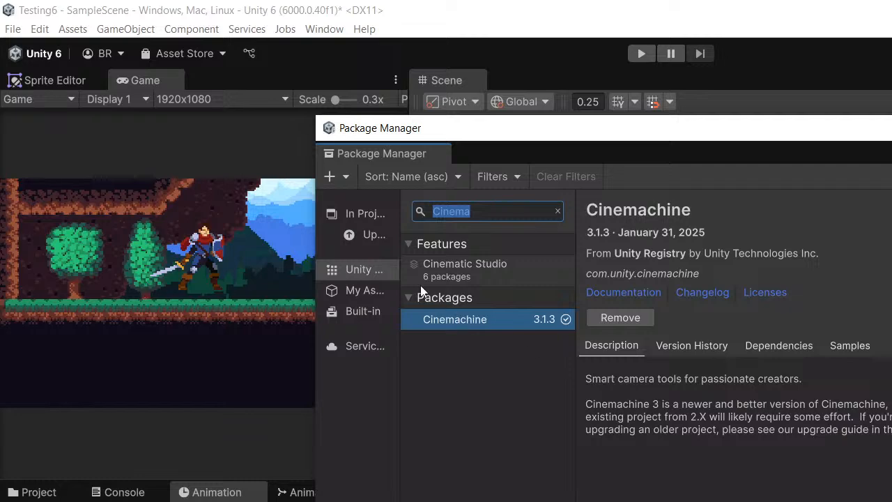
left_click(557, 211)
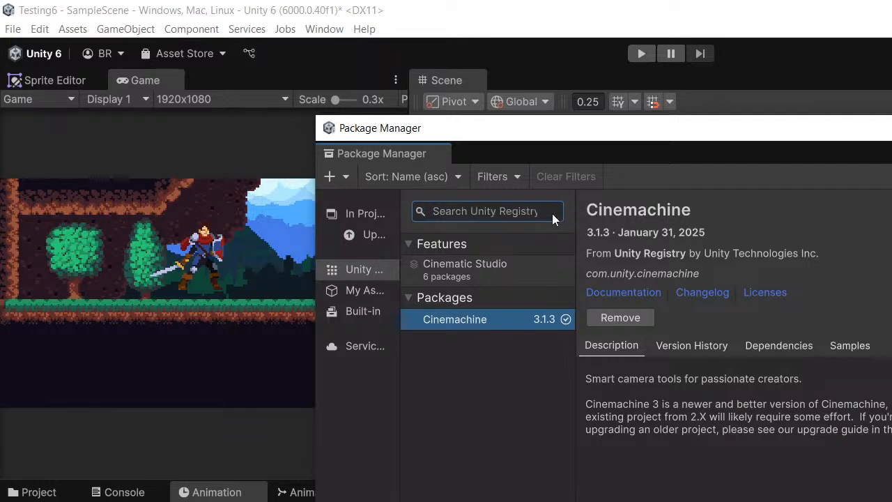
scroll(456, 336, "down", 10)
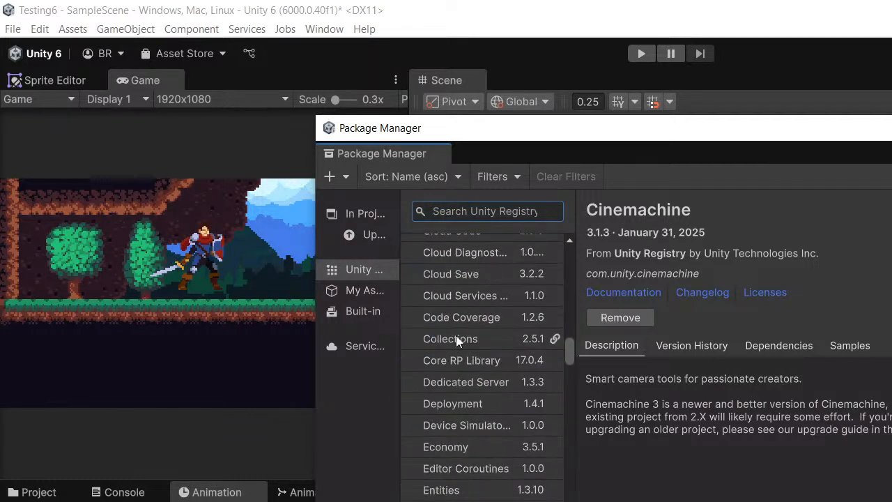
scroll(456, 336, "down", 10)
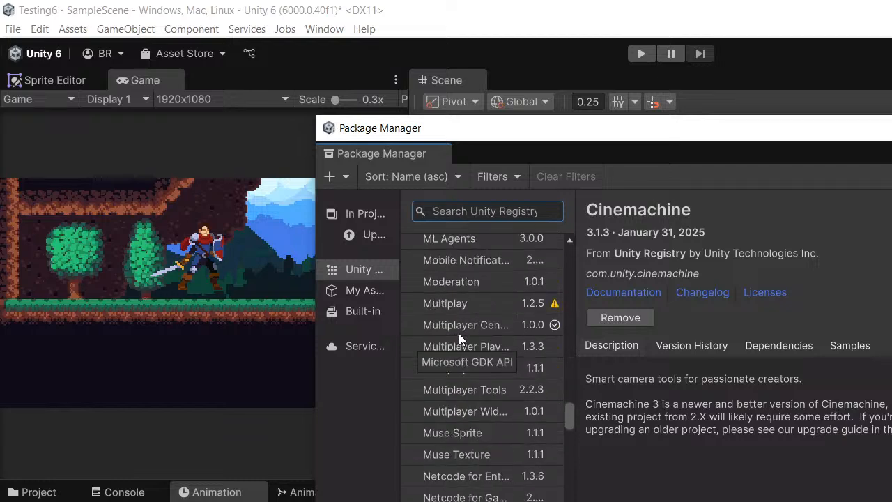
scroll(458, 336, "down", 8)
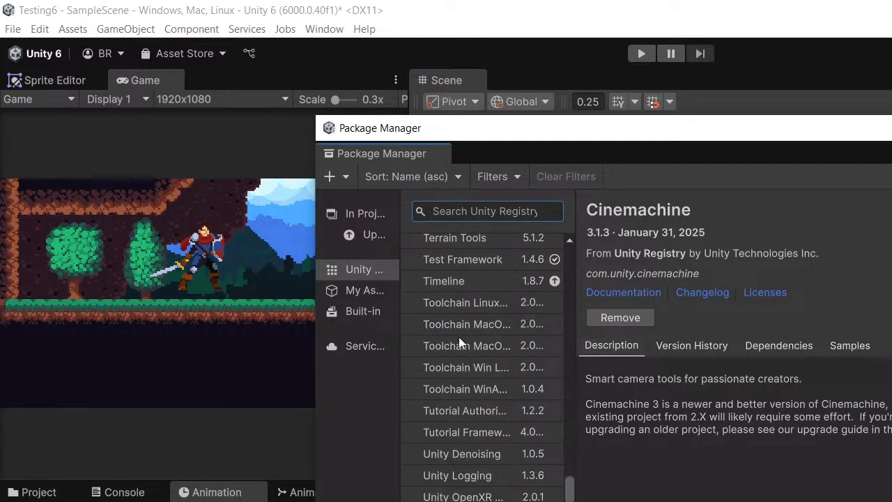
scroll(459, 337, "down", 3)
left_click(474, 416)
- Move the Package Manager window into reach over the Game view and close it
left_click_drag(555, 131, 454, 39)
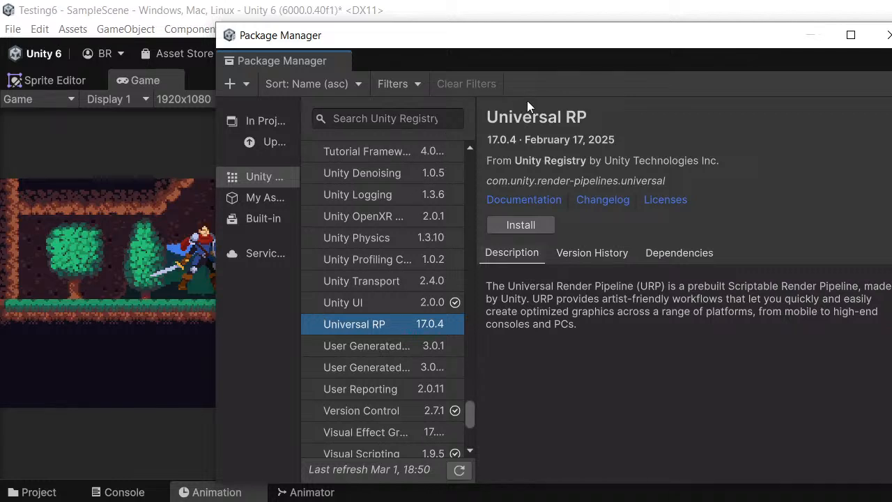
left_click_drag(799, 34, 731, 60)
left_click(822, 61)
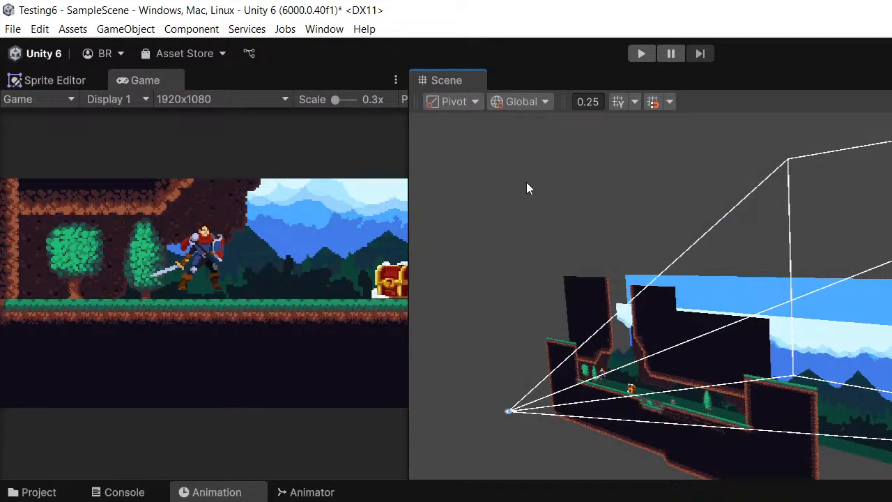
left_click_drag(526, 182, 568, 279, "alt")
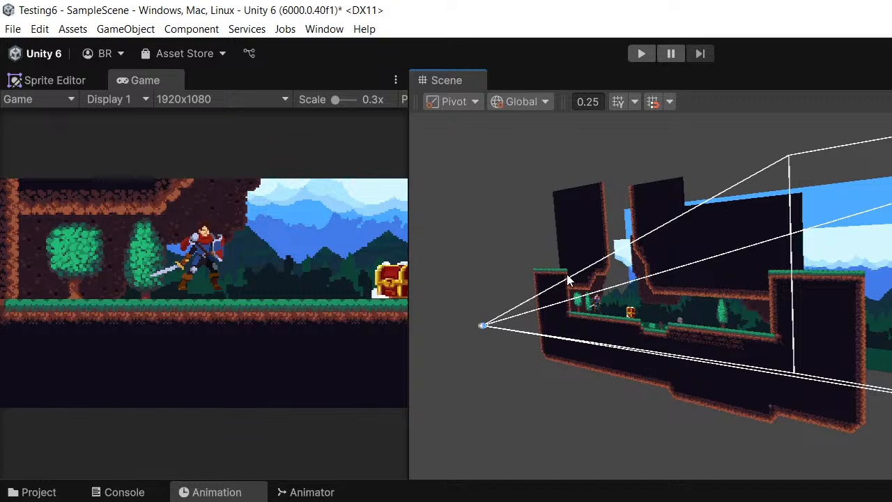
scroll(576, 252, "down", 1)
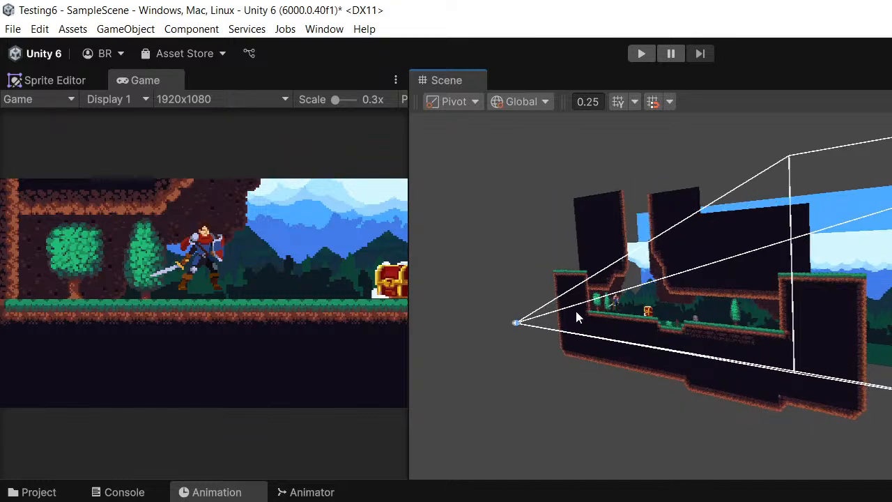
scroll(571, 296, "up", 4)
scroll(559, 265, "up", 1)
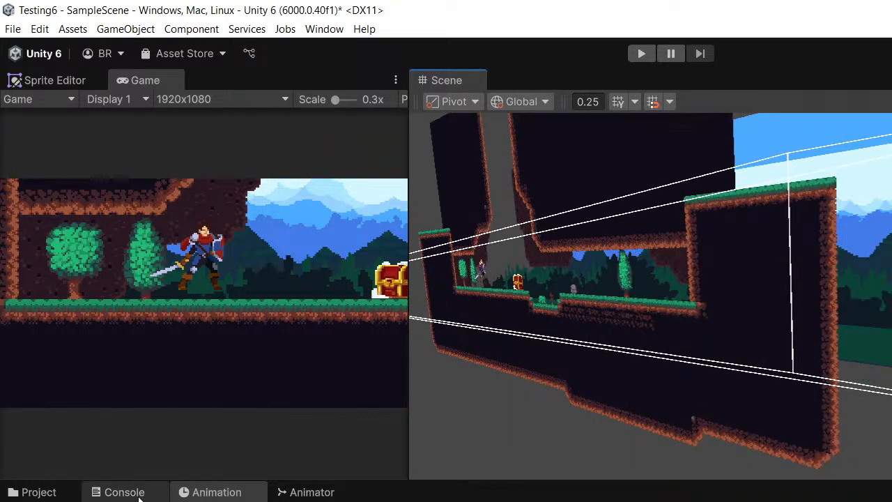
left_click(139, 499)
middle_click_drag(664, 300, 695, 319)
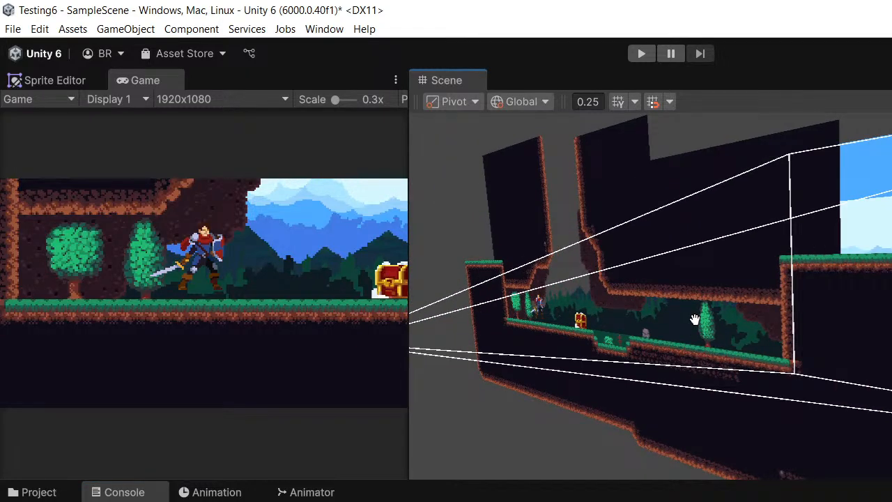
left_click(13, 28)
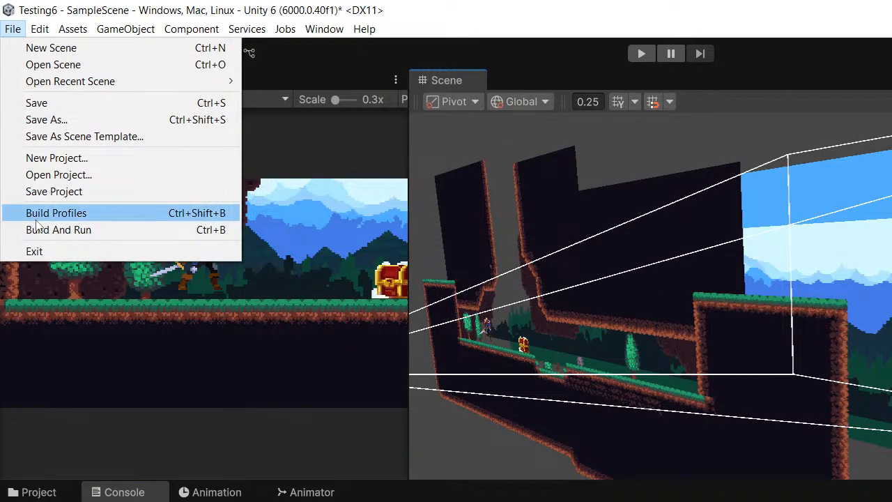
left_click(36, 218)
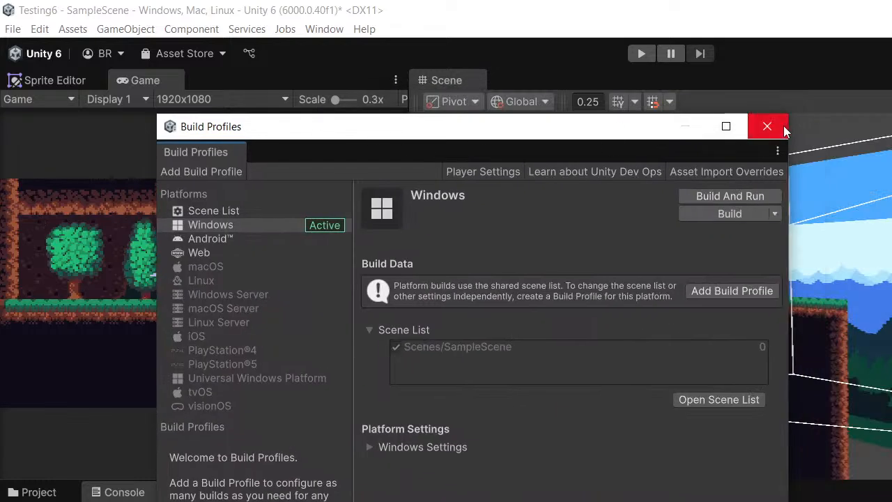
left_click(769, 126)
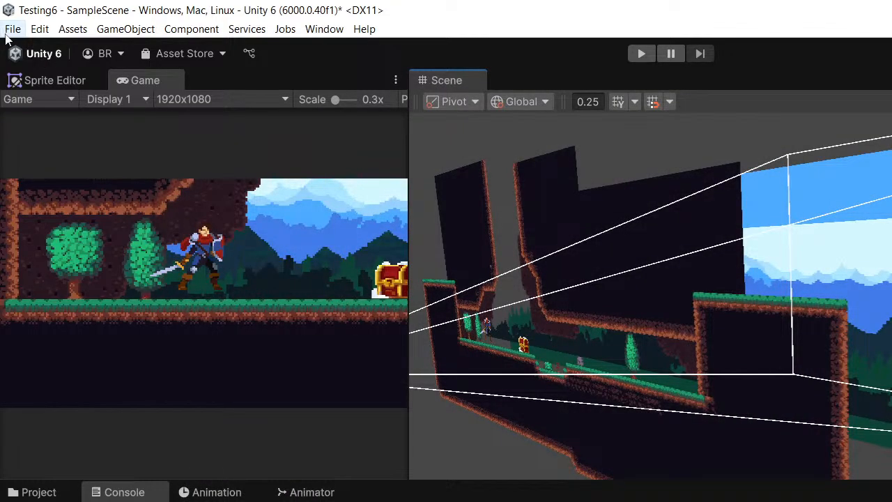
- Open the Player settings from Build Profiles and reposition the Project Settings window so its content is fully in view
left_click(8, 31)
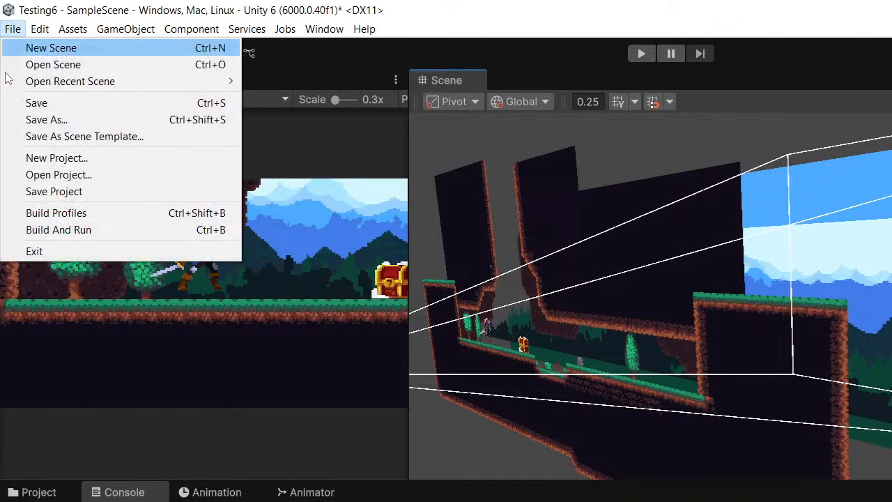
left_click(29, 216)
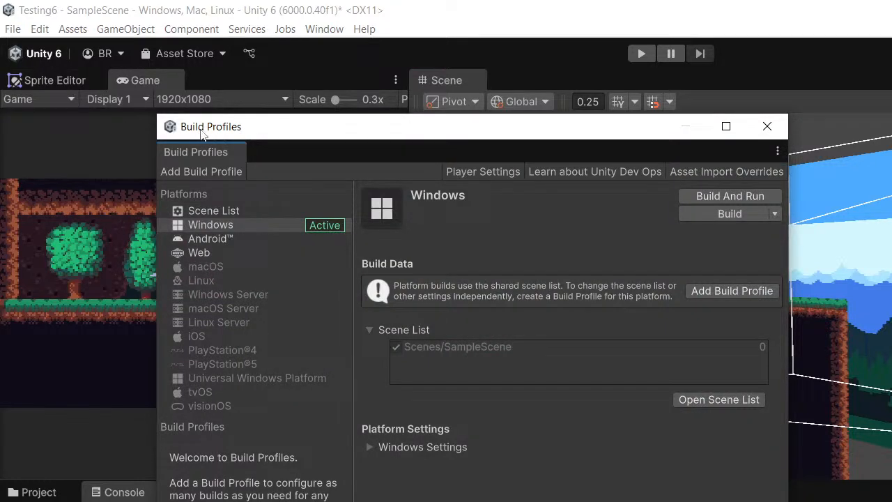
left_click_drag(222, 136, 226, 132)
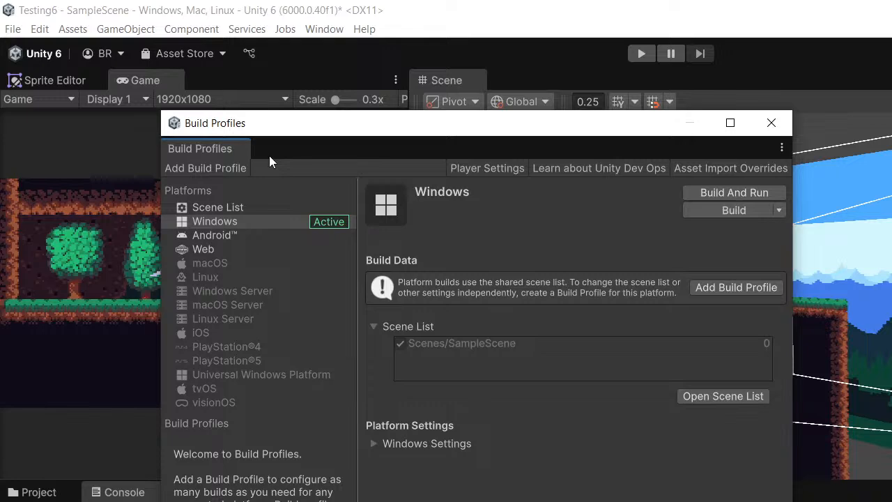
left_click(480, 168)
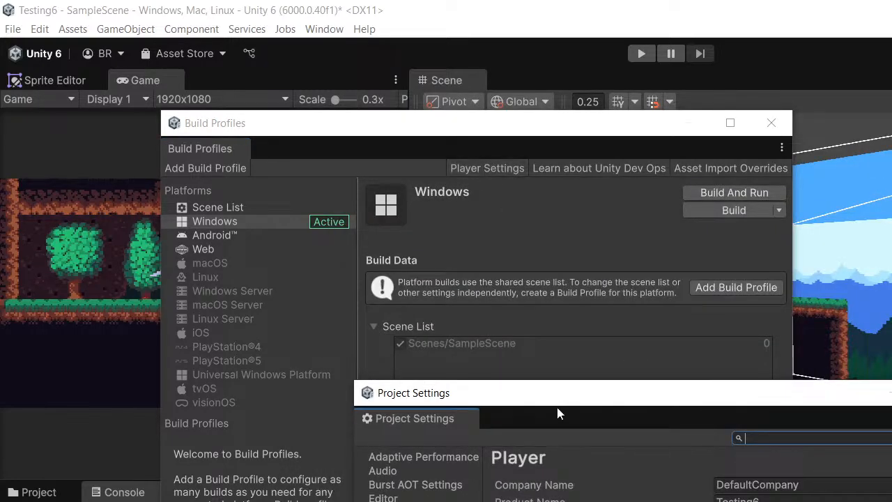
left_click_drag(557, 398, 465, 97)
- Enable Show Unity Logo in the Player splash screen settings and turn it off again
scroll(632, 217, "down", 5)
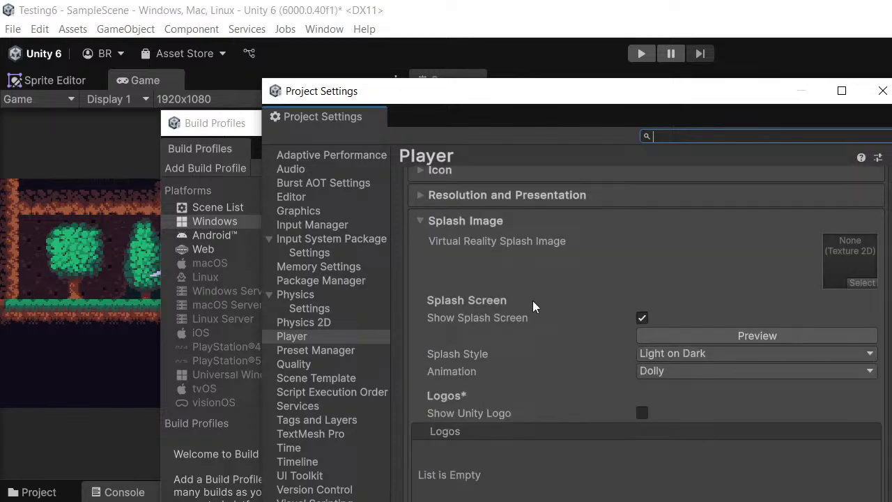
scroll(532, 301, "down", 3)
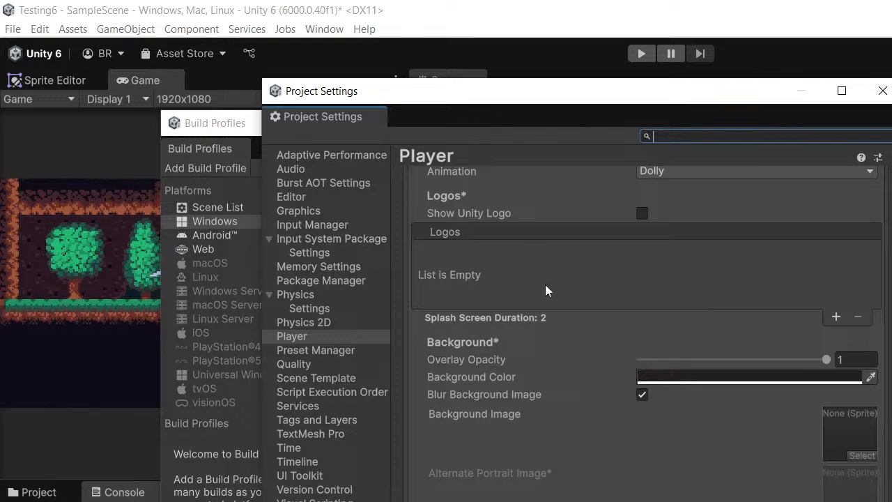
scroll(558, 265, "up", 3)
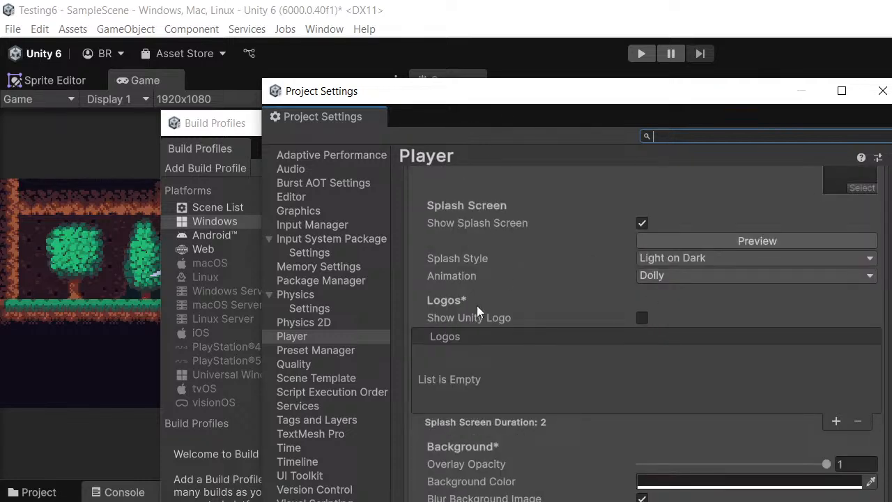
left_click(642, 317)
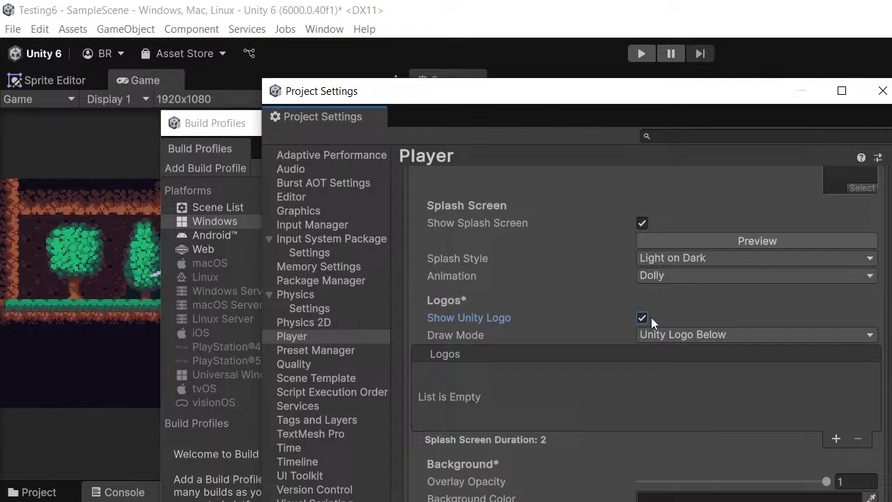
left_click(646, 317)
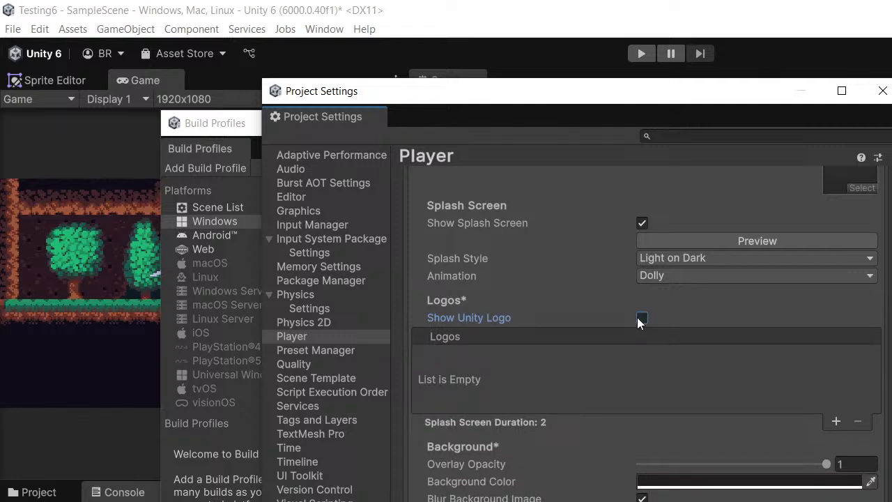
- Add an entry to the splash screen Logos list and assign the green tree sprite to it
left_click_drag(538, 96, 514, 79)
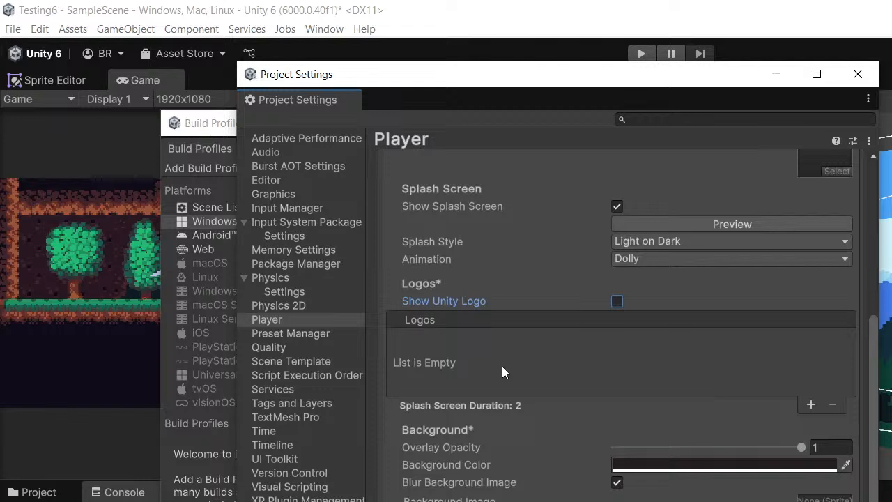
left_click(810, 404)
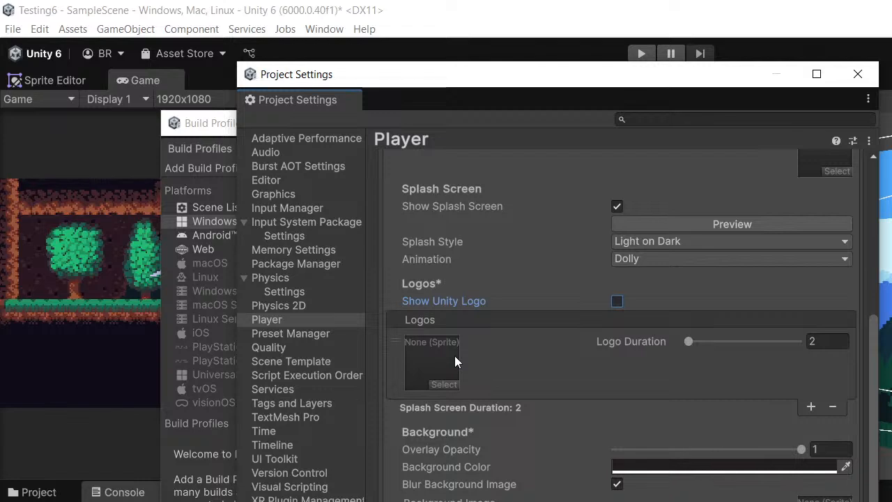
left_click(451, 382)
left_click_drag(555, 365, 528, 288)
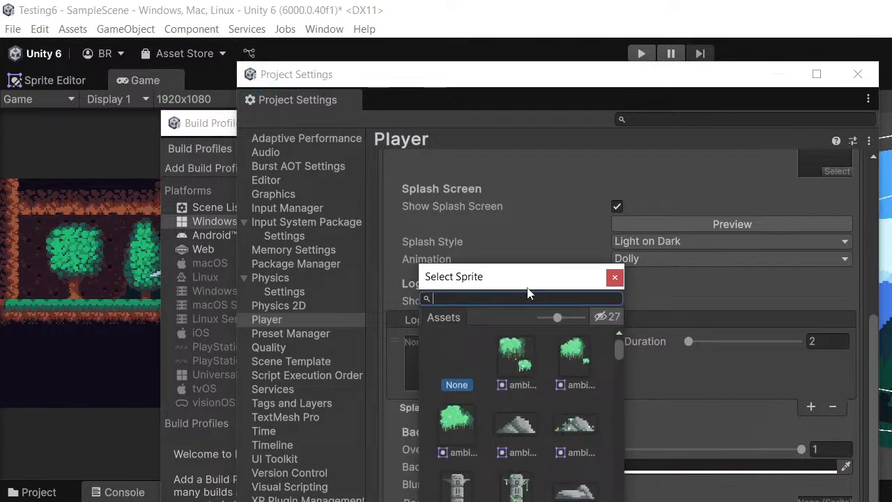
left_click(462, 419)
- Move the Project Settings and Build Profiles windows off the Game view and preview the splash screen
left_click_drag(577, 74, 711, 146)
left_click_drag(341, 121, 891, 231)
left_click(656, 144)
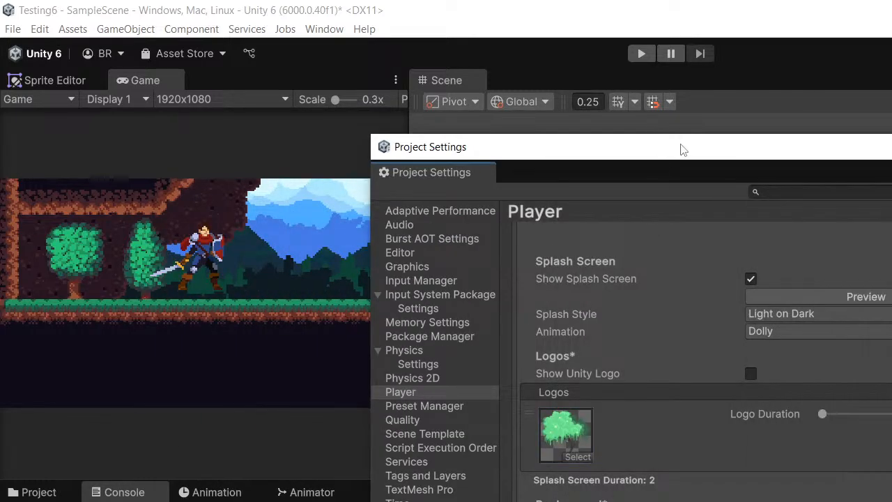
left_click_drag(682, 149, 658, 124)
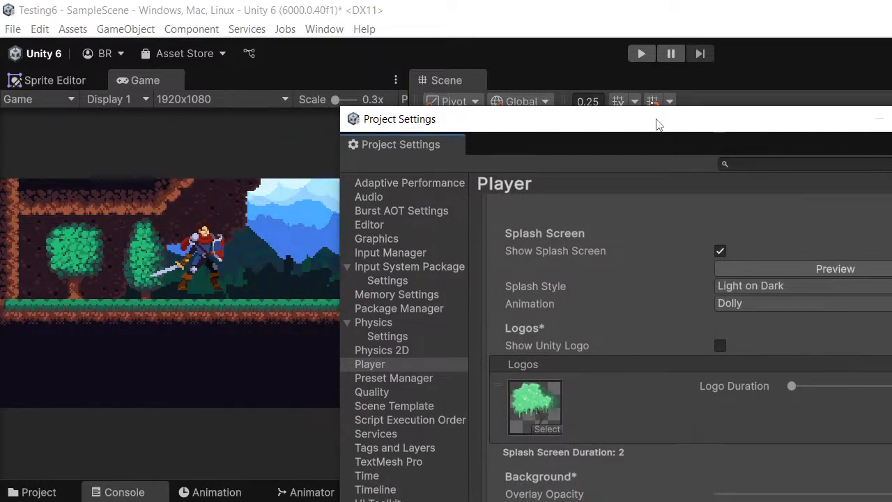
left_click(835, 268)
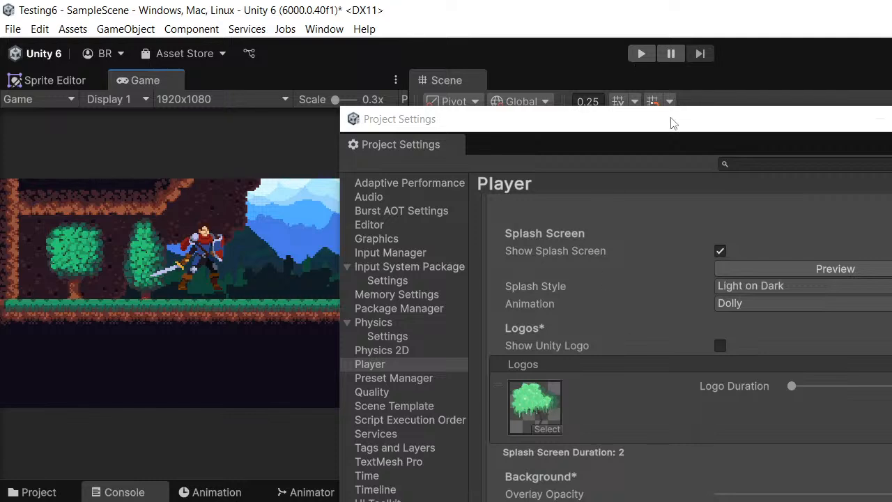
- Collapse the Splash Image section and expand Resolution and Presentation to view the desktop resolution options
left_click_drag(672, 122, 528, 115)
scroll(558, 260, "up", 5)
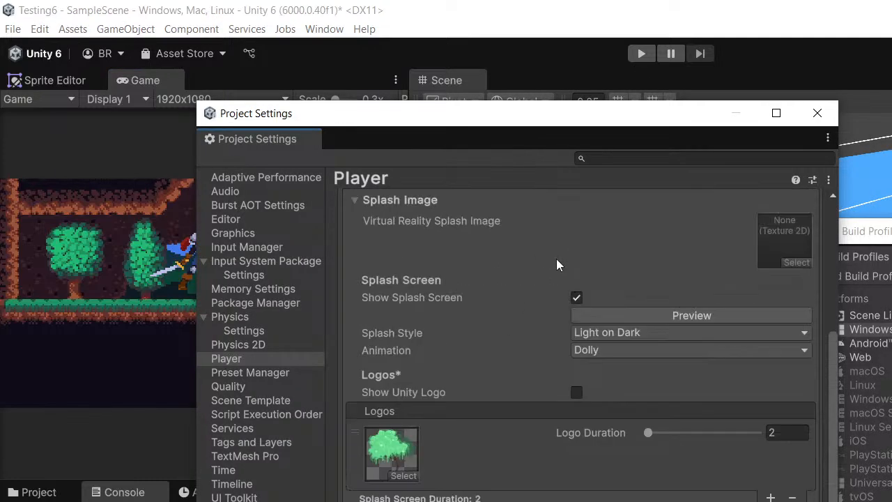
scroll(585, 324, "up", 2)
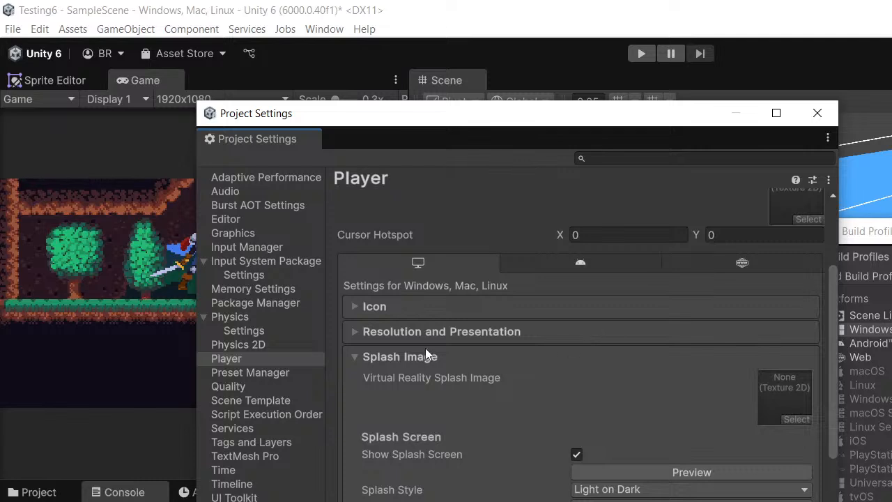
left_click(384, 359)
left_click(422, 480)
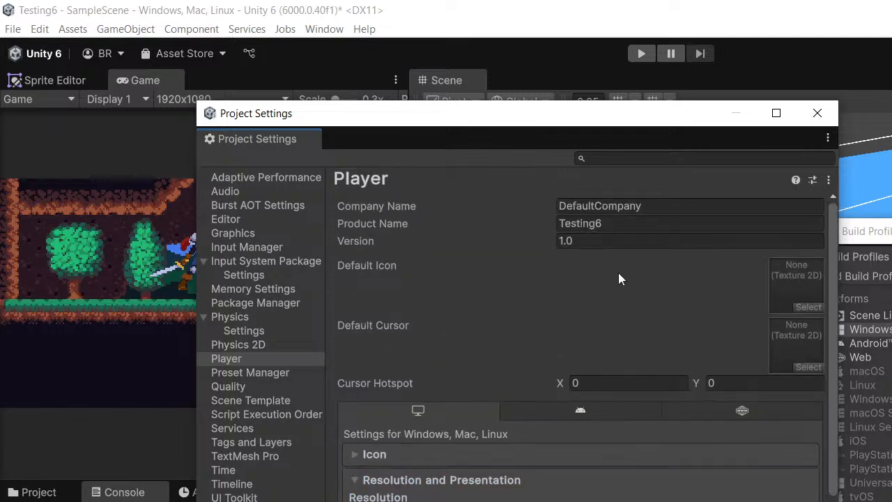
scroll(618, 274, "down", 3)
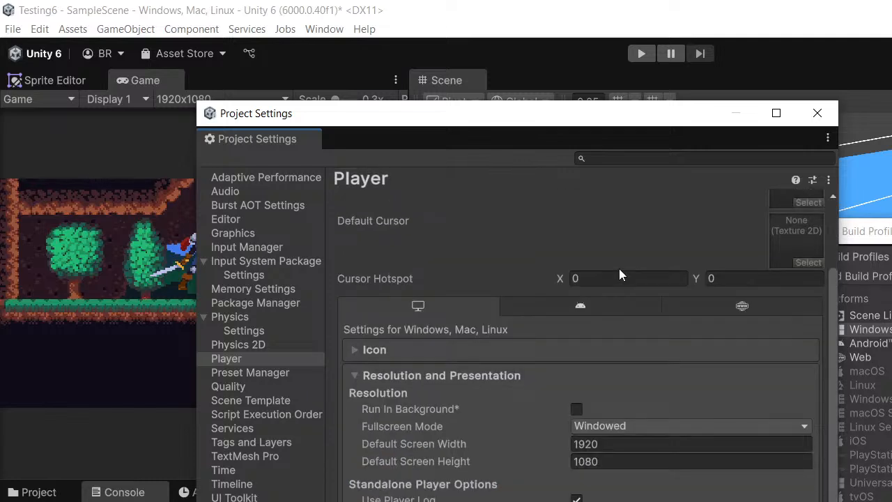
- Set the company name to Bat Code and the product name to 2D Platformer in the Player settings
scroll(619, 270, "up", 3)
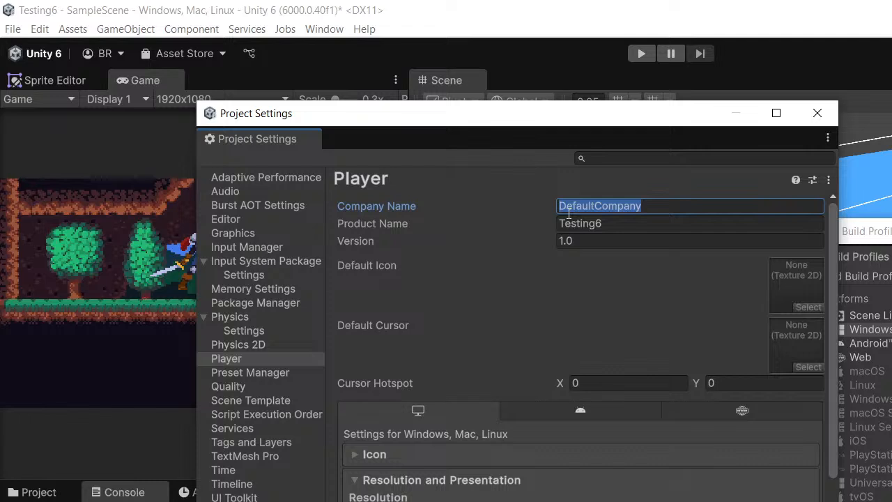
type("Bat Code")
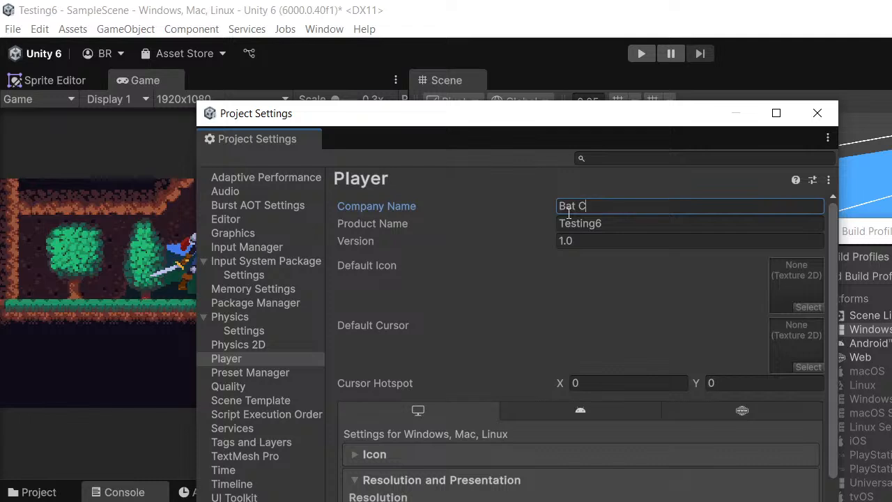
left_click(612, 224)
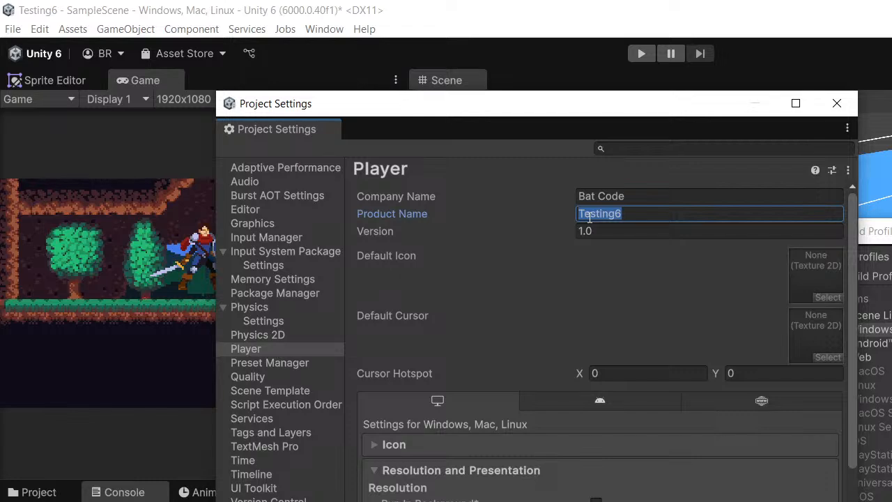
type("2D p")
key("BackSpace")
type("Pla")
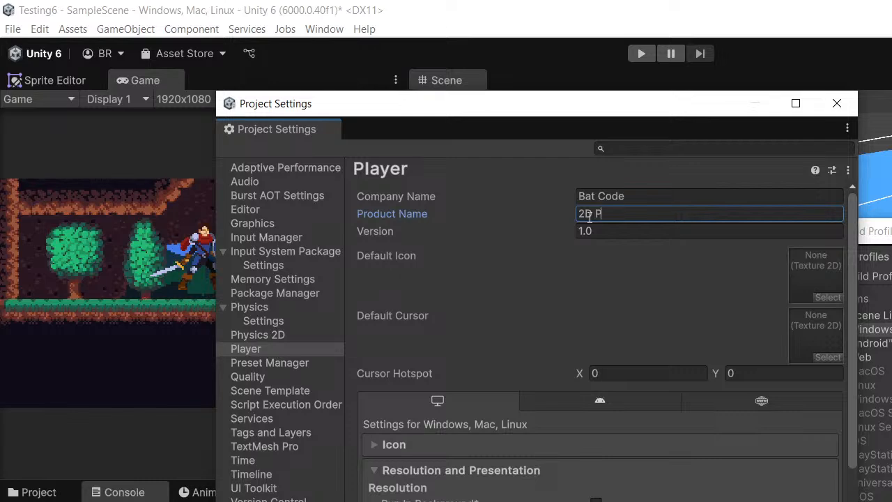
type("tformer")
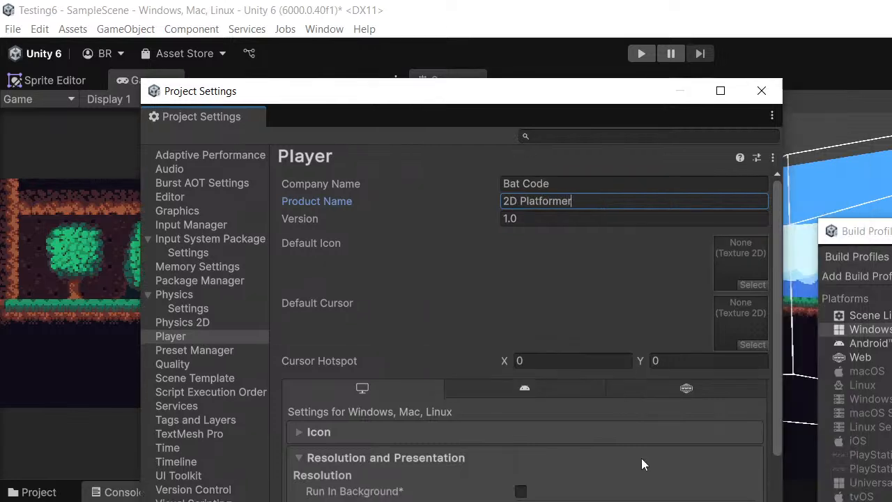
scroll(590, 390, "down", 7)
scroll(589, 390, "up", 2)
scroll(589, 391, "up", 5)
- Close the Project Settings and Build Profiles windows and bring the Project panel forward
left_click_drag(373, 92, 480, 95)
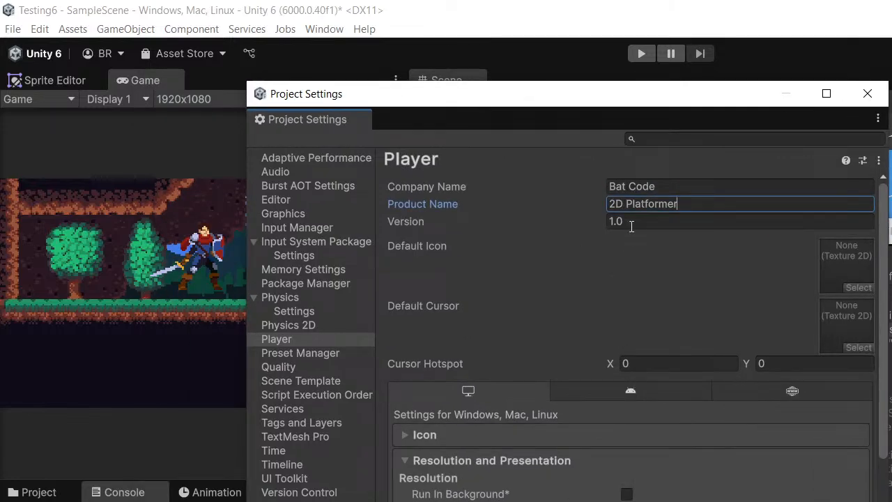
scroll(610, 333, "down", 5)
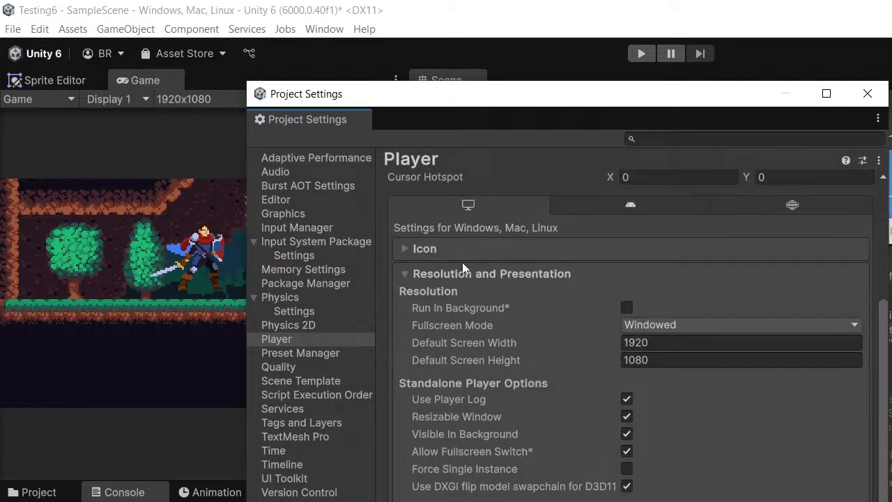
scroll(529, 224, "up", 4)
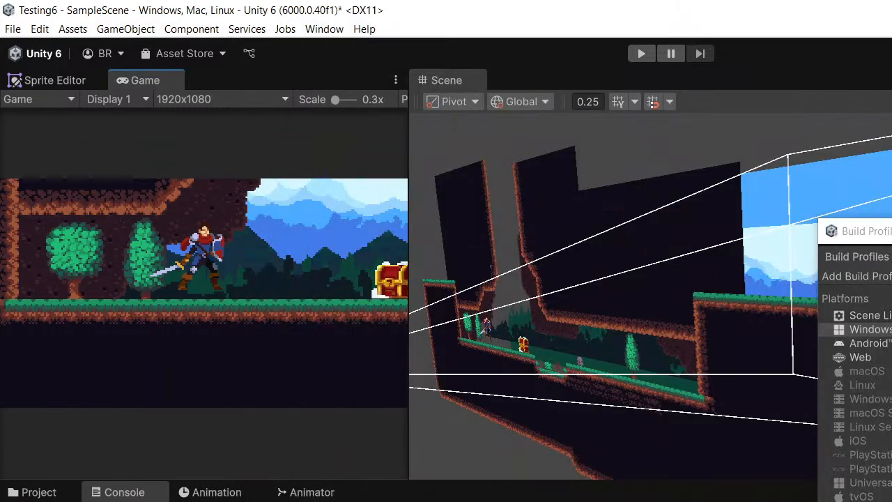
left_click_drag(891, 234, 646, 187)
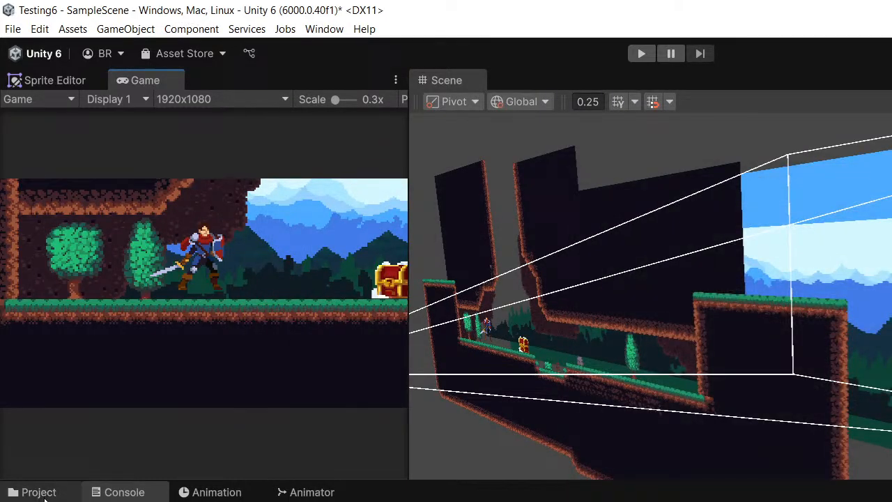
left_click(43, 494)
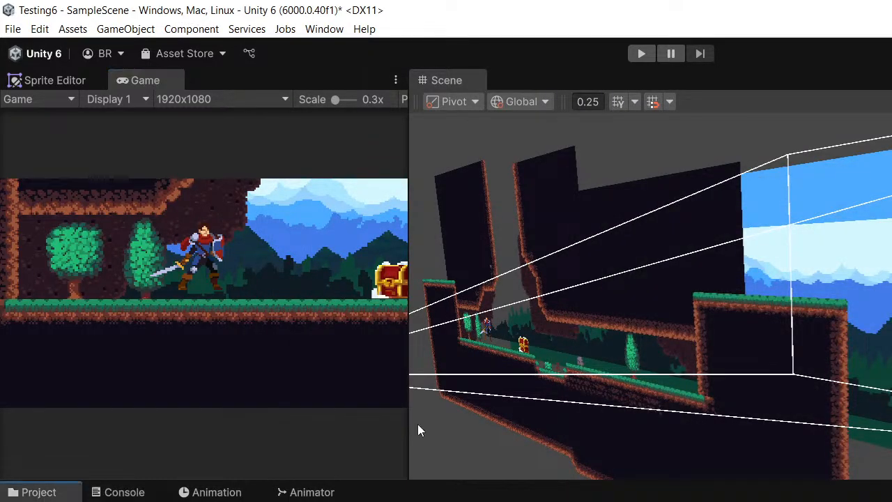
- Examine the level's terrain, parallax background layers and camera frustum from several angles in the Scene view
middle_click_drag(705, 374, 620, 286)
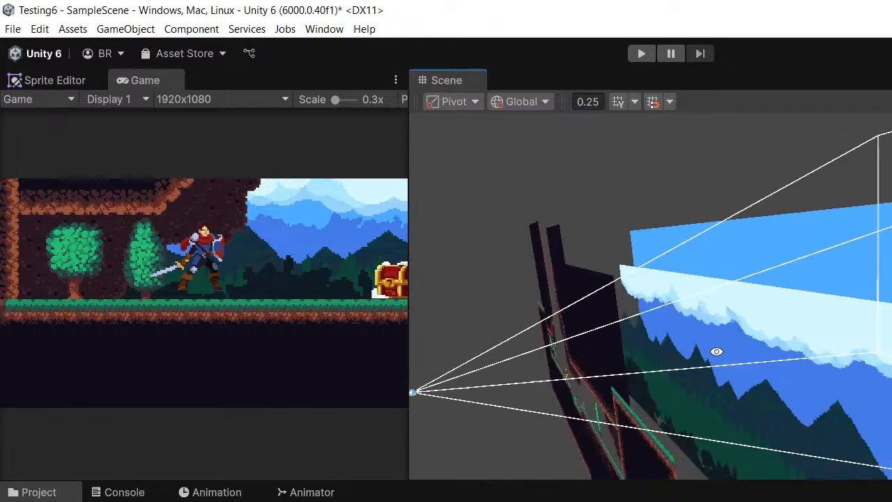
left_click_drag(717, 352, 871, 308, "alt")
left_click_drag(885, 271, 774, 271, "alt")
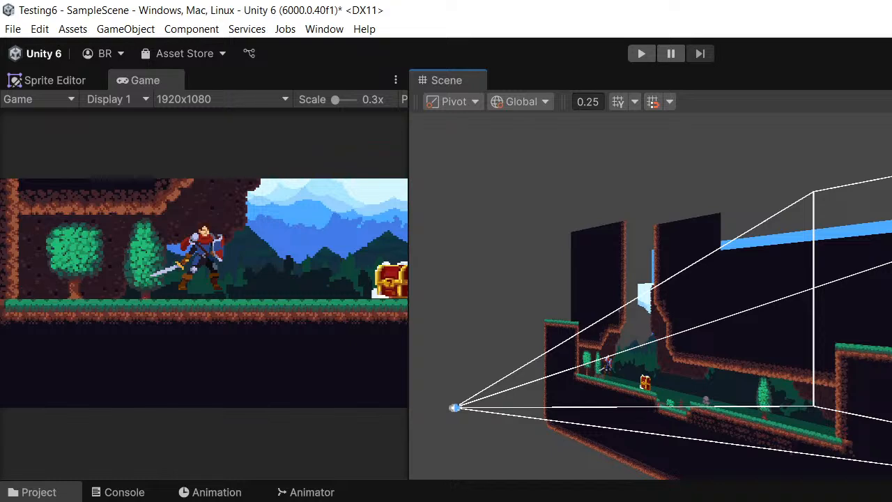
middle_click_drag(593, 274, 550, 233)
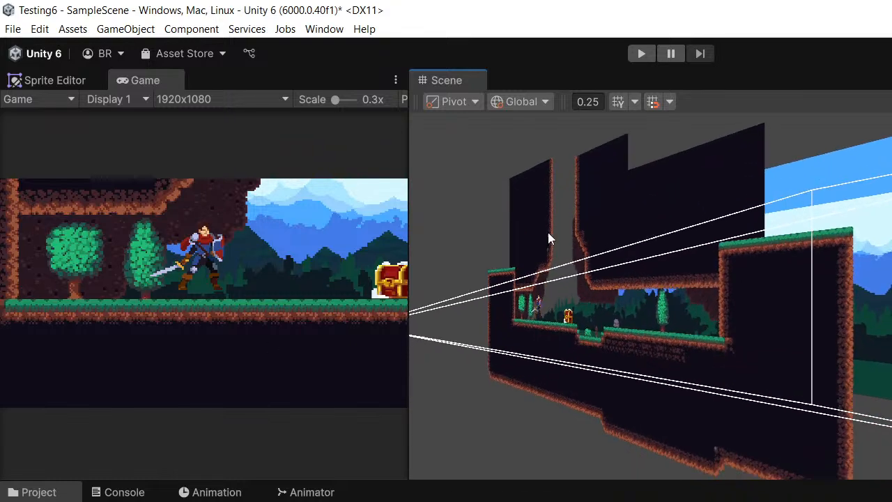
scroll(554, 238, "up", 2)
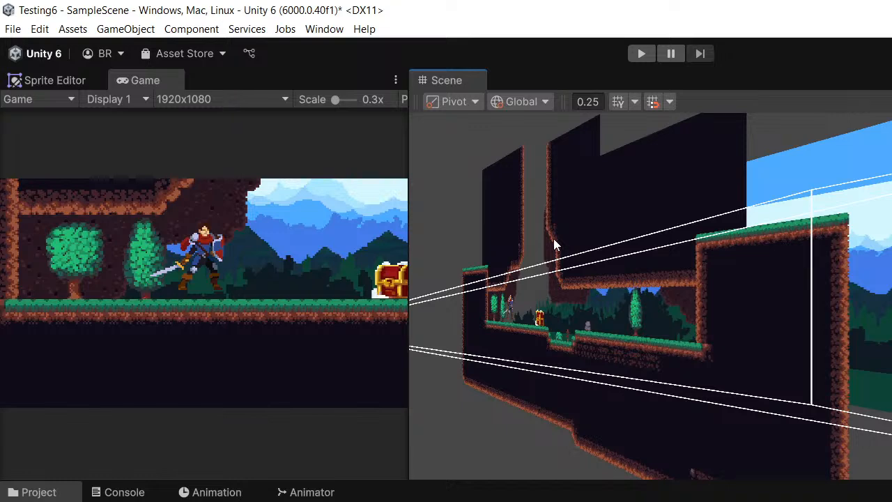
scroll(662, 293, "up", 2)
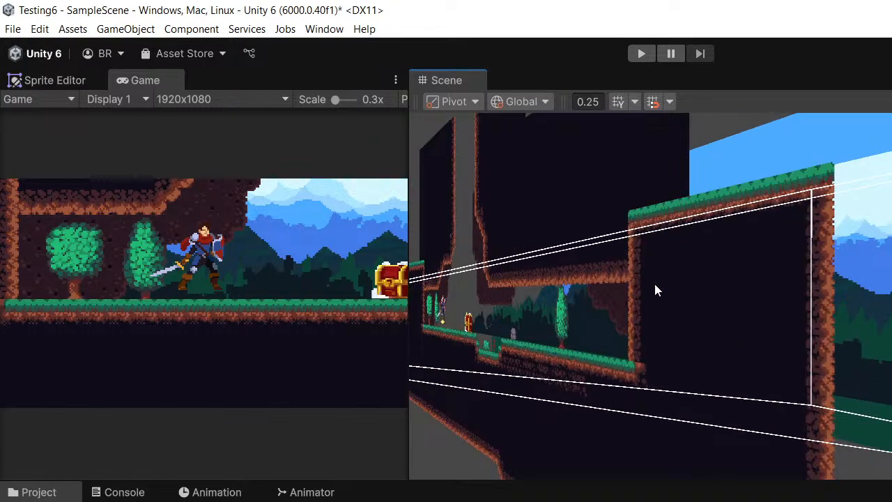
scroll(654, 283, "up", 1)
middle_click_drag(617, 274, 691, 288)
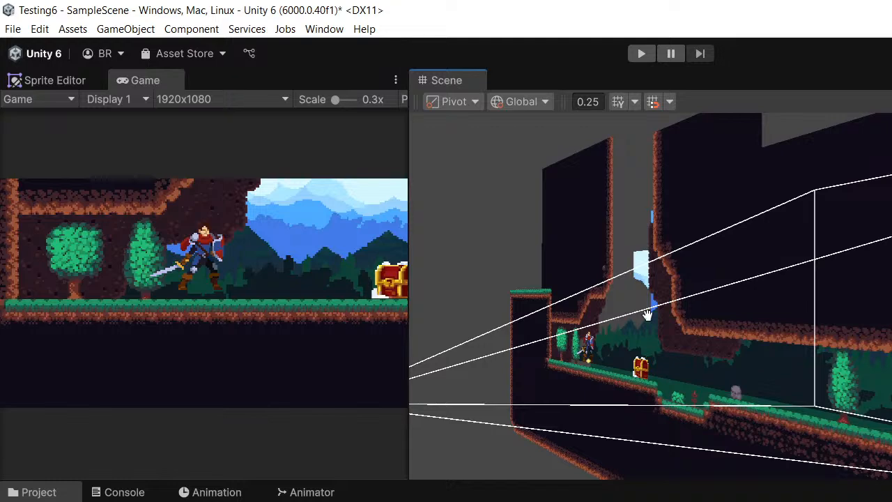
scroll(646, 314, "up", 4)
middle_click_drag(612, 299, 628, 315)
scroll(784, 291, "down", 5)
scroll(627, 315, "up", 7)
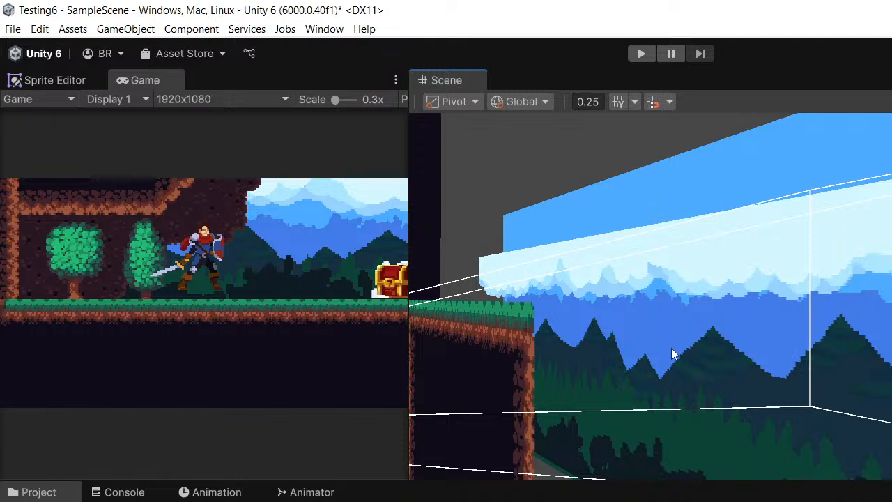
scroll(671, 349, "up", 5)
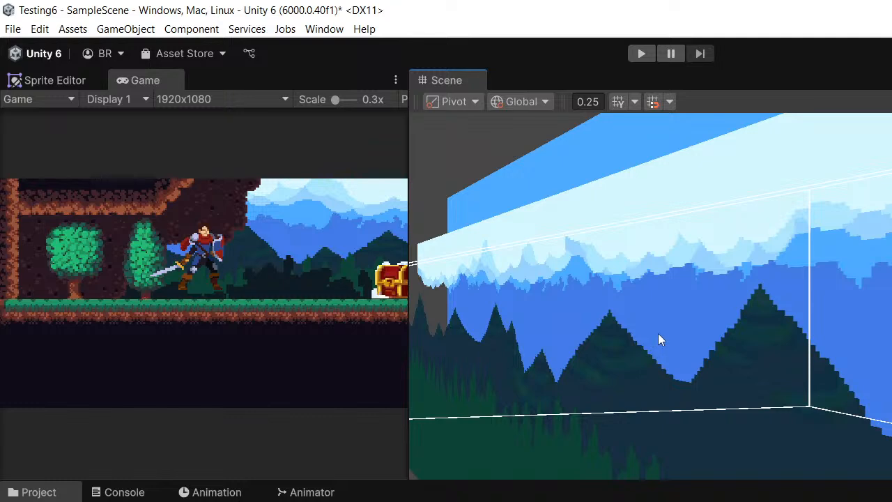
scroll(658, 333, "down", 6)
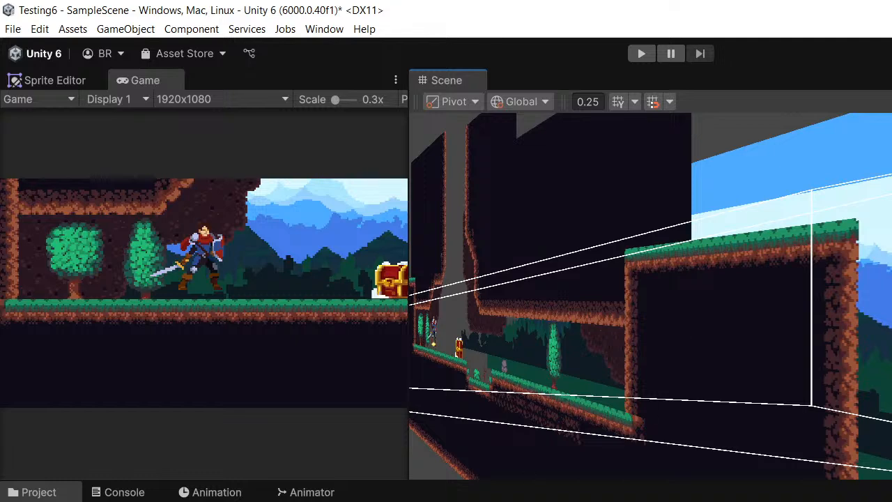
middle_click_drag(891, 266, 891, 278)
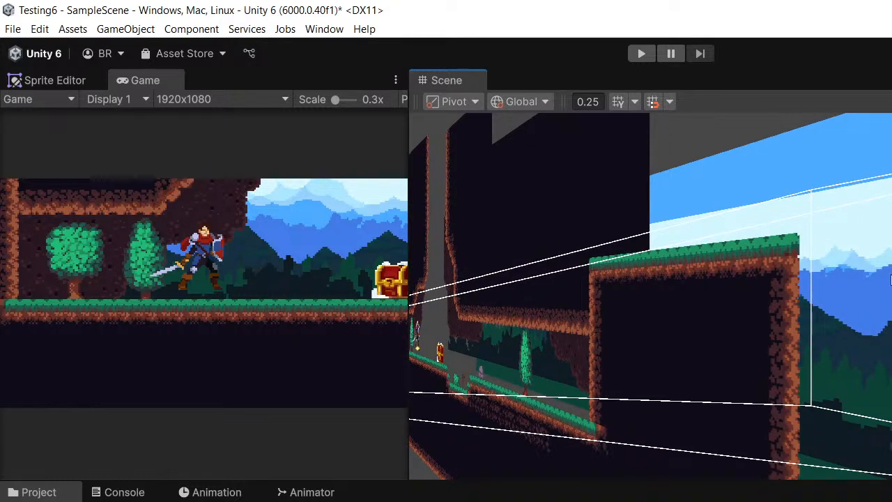
scroll(854, 272, "down", 5)
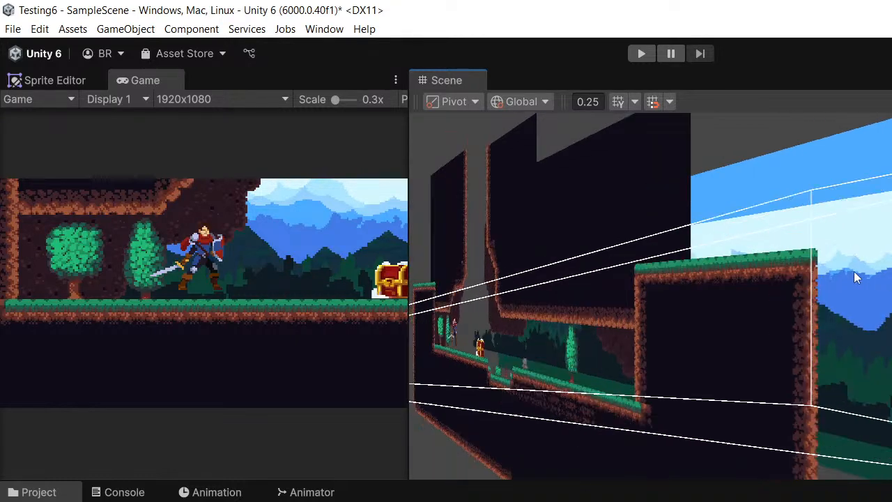
- Start Play mode and test running, jumping and turning the knight around the treasure chest
left_click(636, 56)
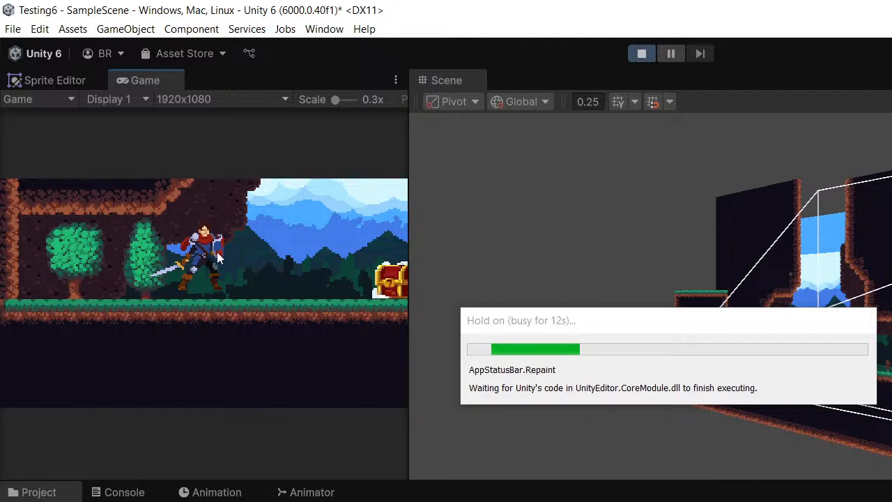
key("d")
key("space")
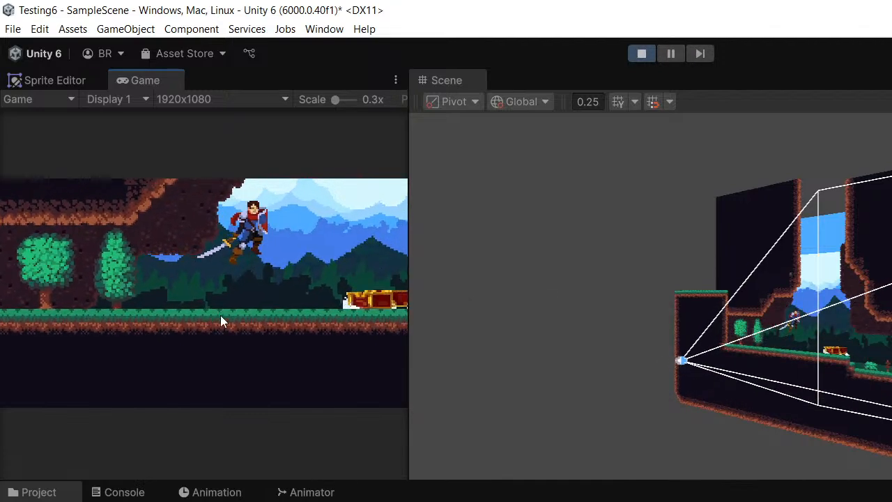
key("a")
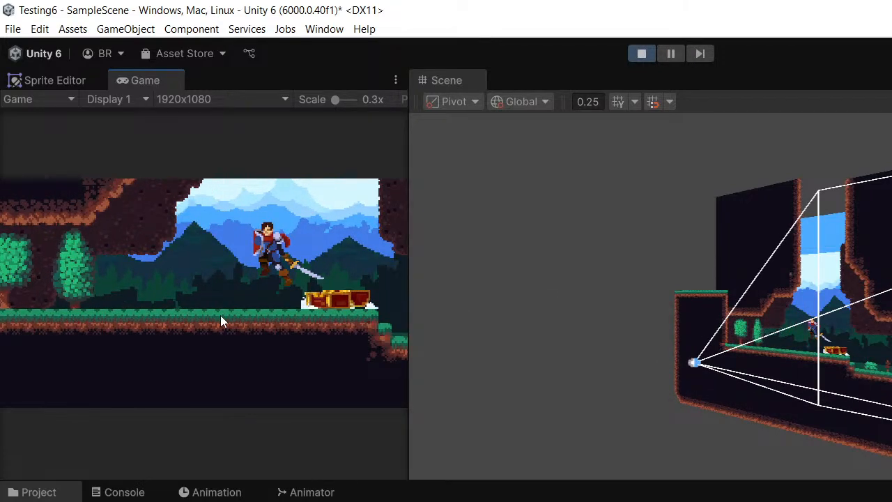
key("d")
key("a")
key("d")
key("d")
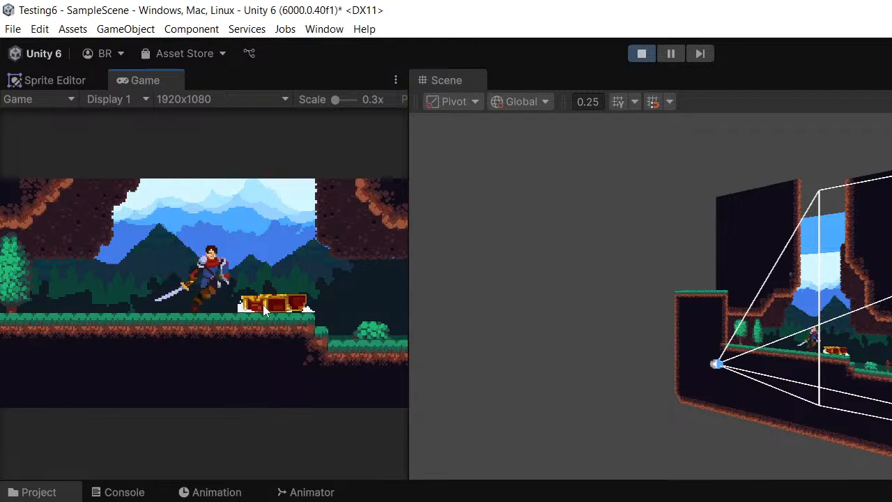
key("a")
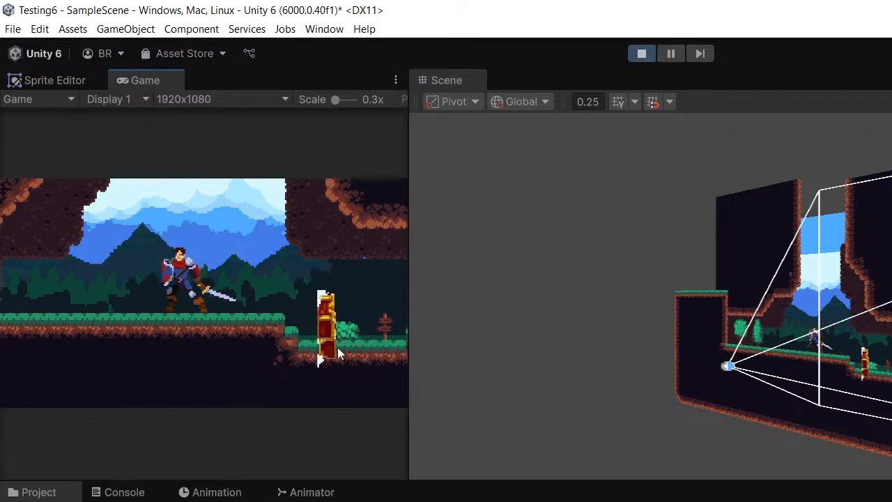
- Run and jump the knight across the pit to the level's end wall and back past the chest, and exit Play mode
key("d")
key("space")
key("d")
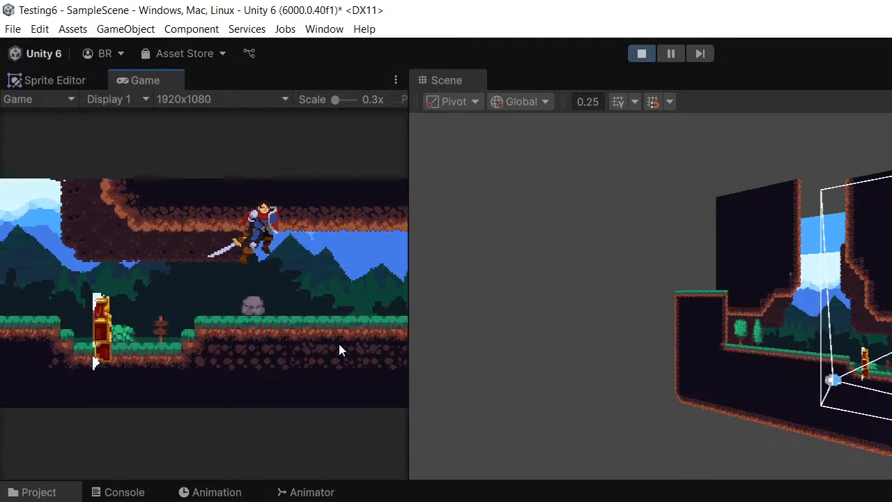
key("space")
key("a")
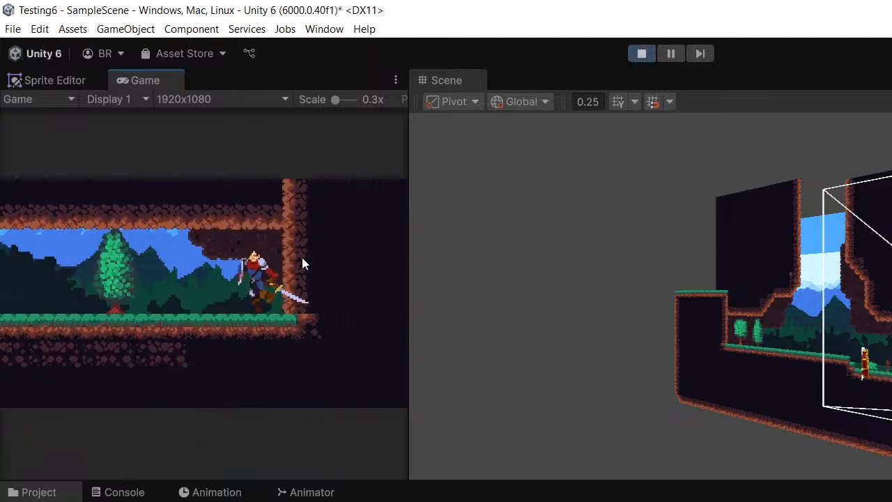
key("space")
key("d")
key("a")
key("space")
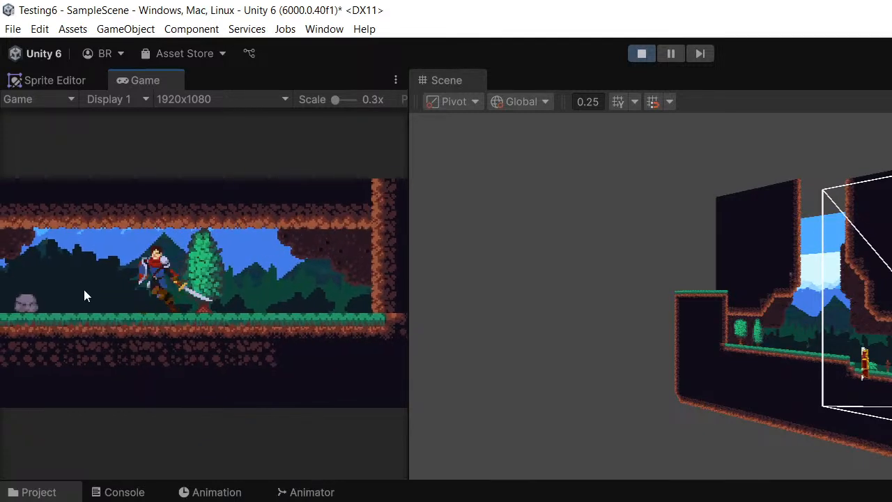
key("space")
key("d")
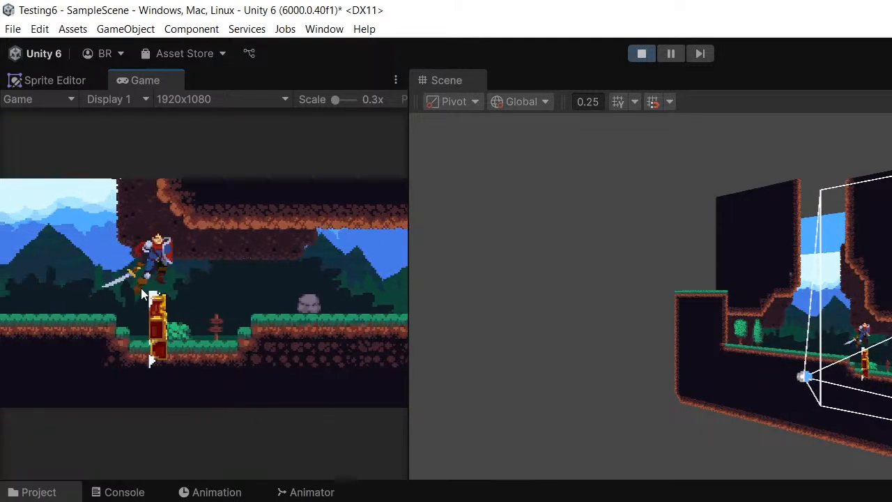
key("a")
key("space")
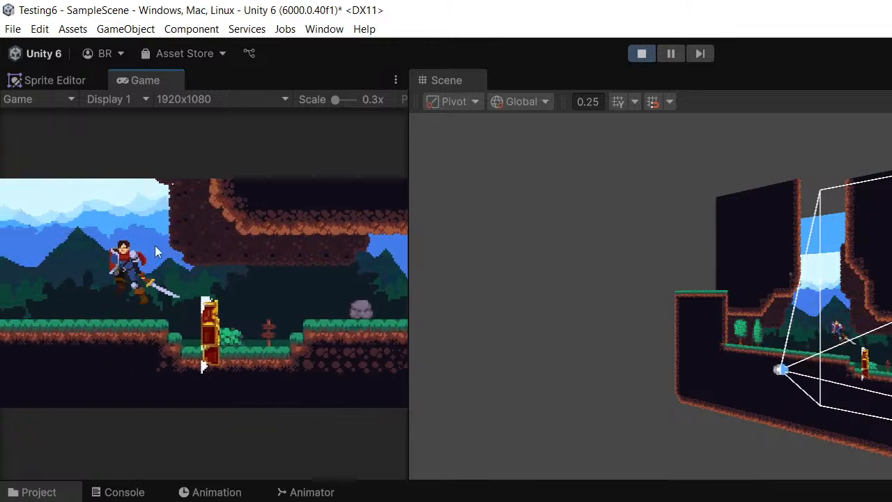
key("d")
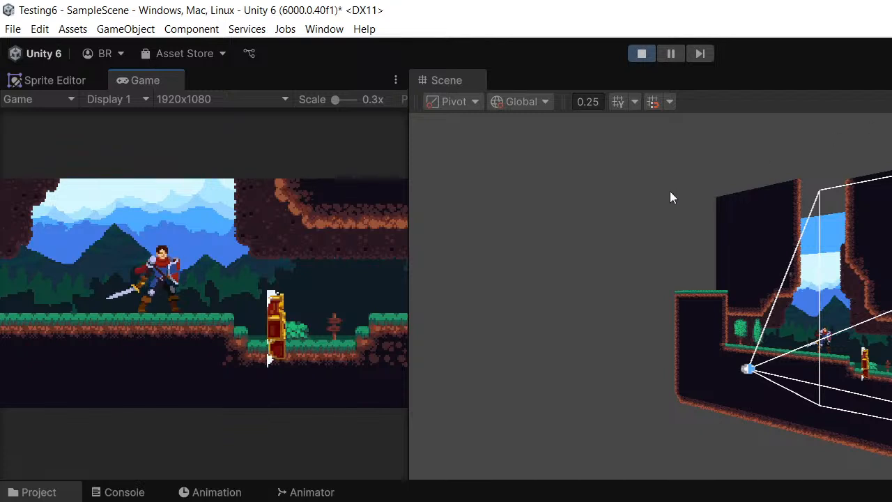
left_click(641, 54)
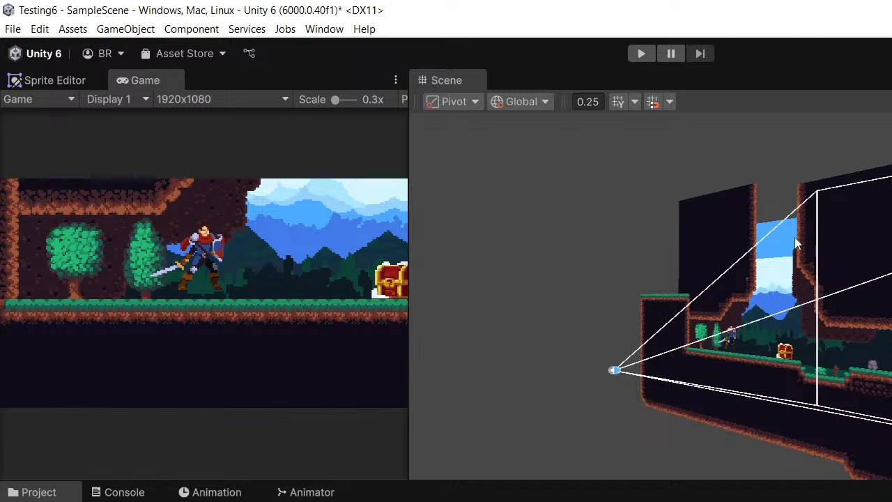
middle_click_drag(796, 242, 787, 239)
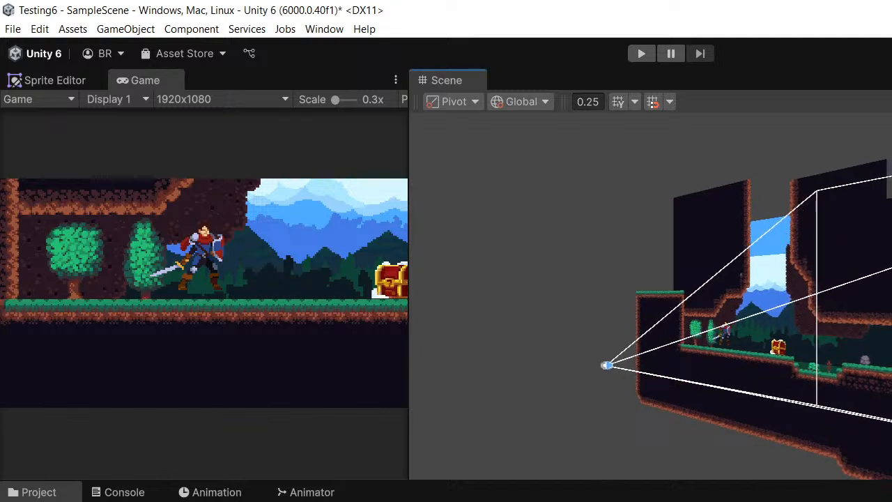
key("alt+Tab")
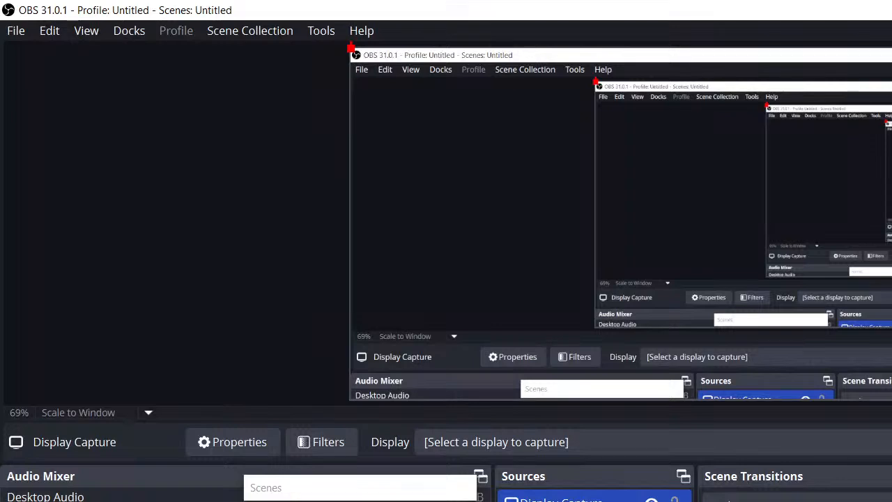